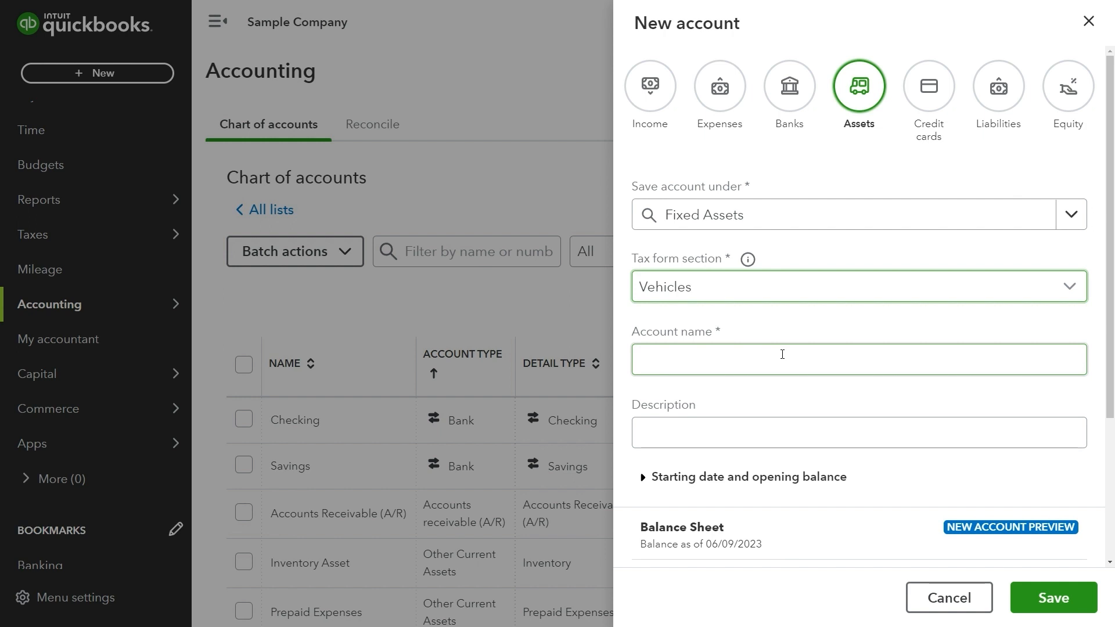
Name the Fixed Assets account Spaceship, describe it as 'Sample description', and save it.
click(817, 357)
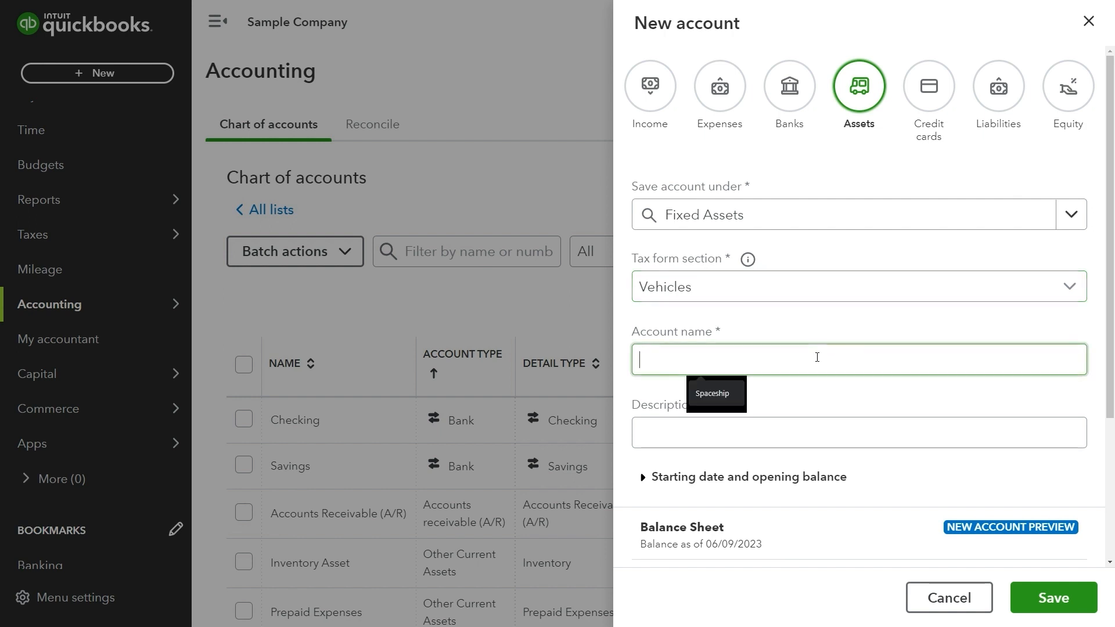
click(731, 391)
click(734, 437)
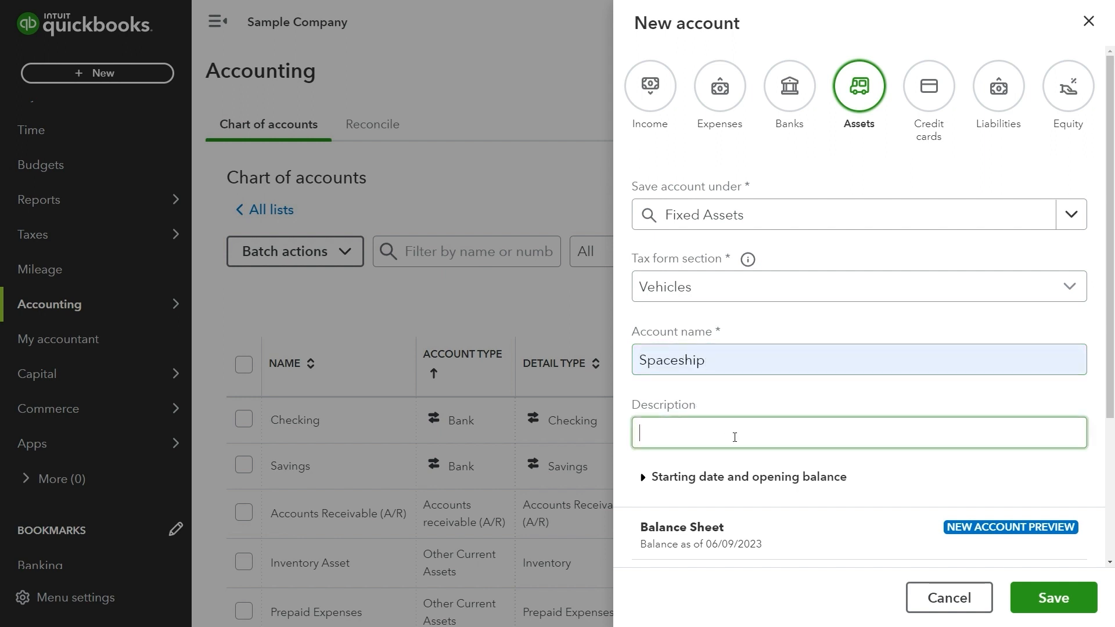
text(Sample description)
scroll(755, 401, down, 3)
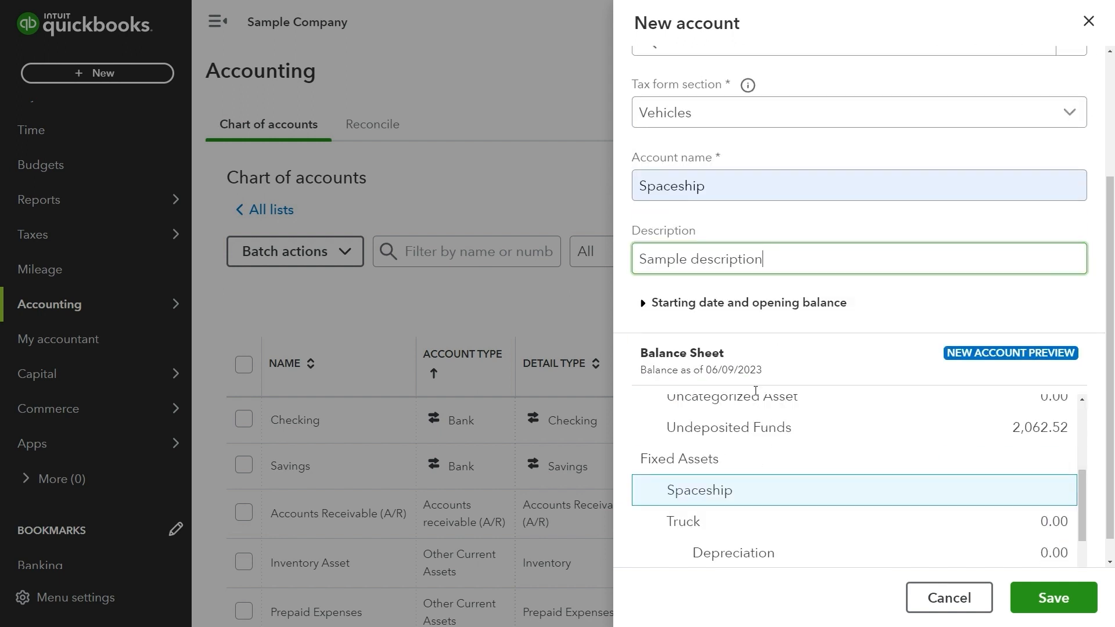
click(757, 303)
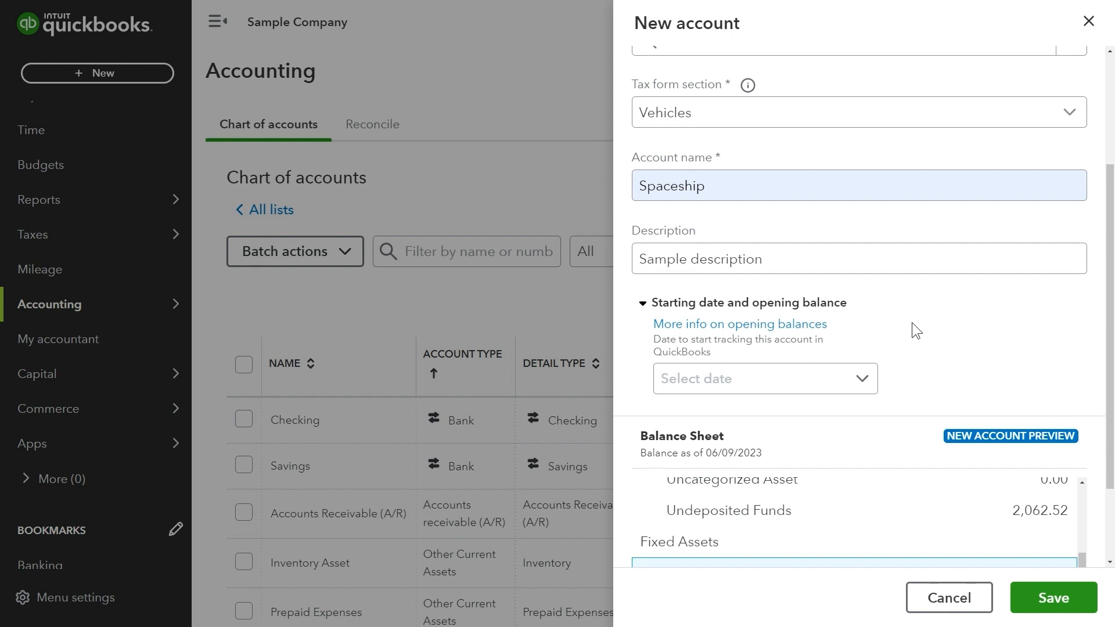
click(652, 306)
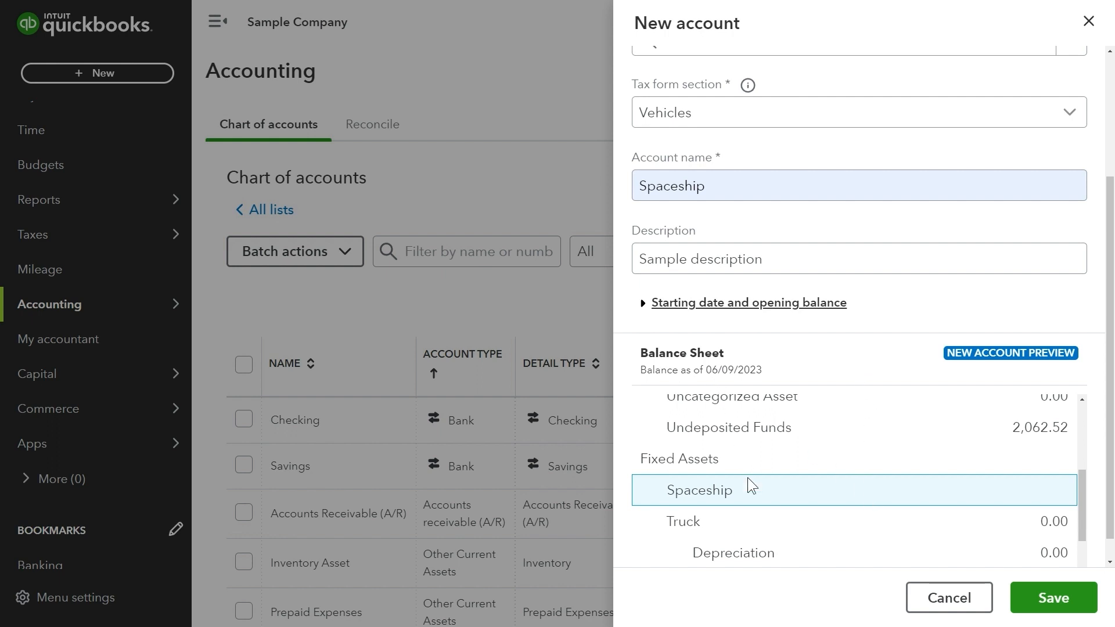
scroll(766, 508, up, 3)
scroll(765, 507, down, 3)
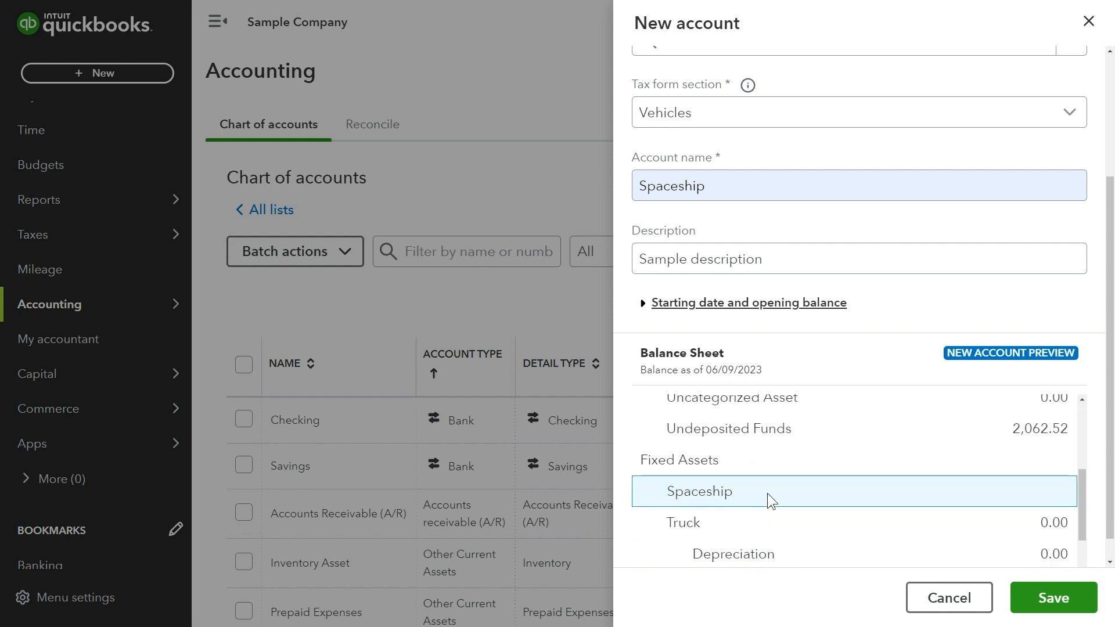
click(1036, 611)
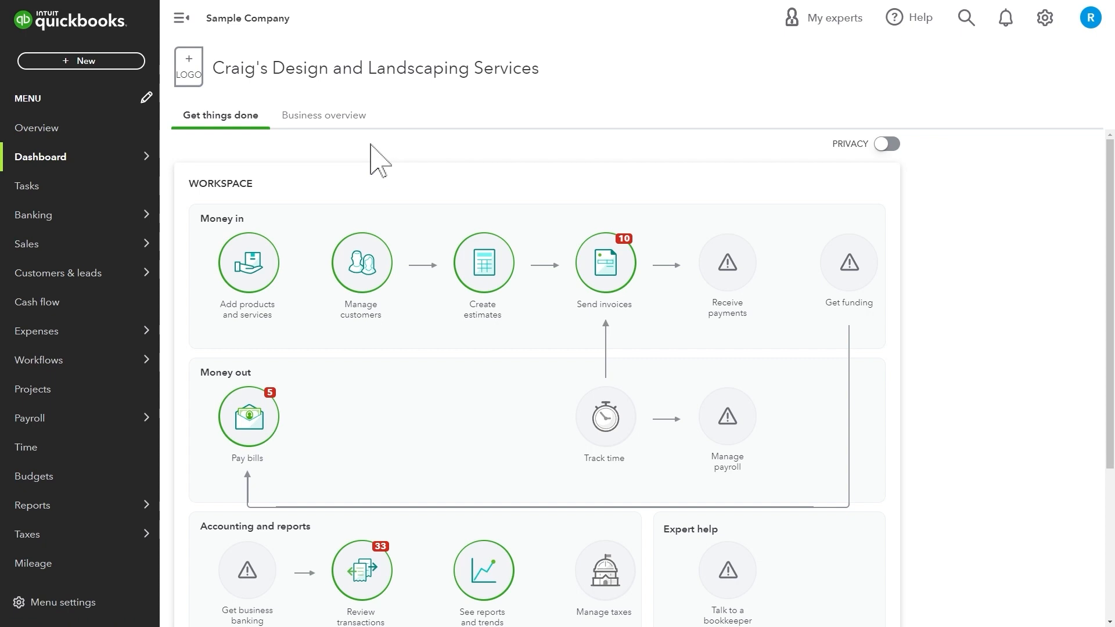
Go to the Customers list under Customers & leads.
mouse_move(112, 281)
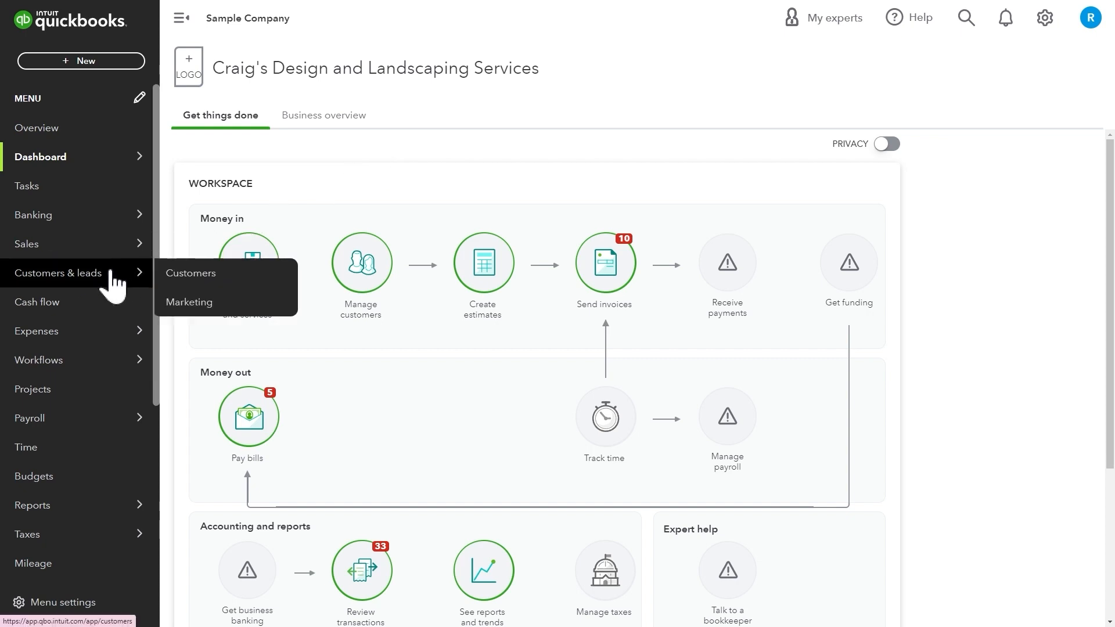
click(210, 289)
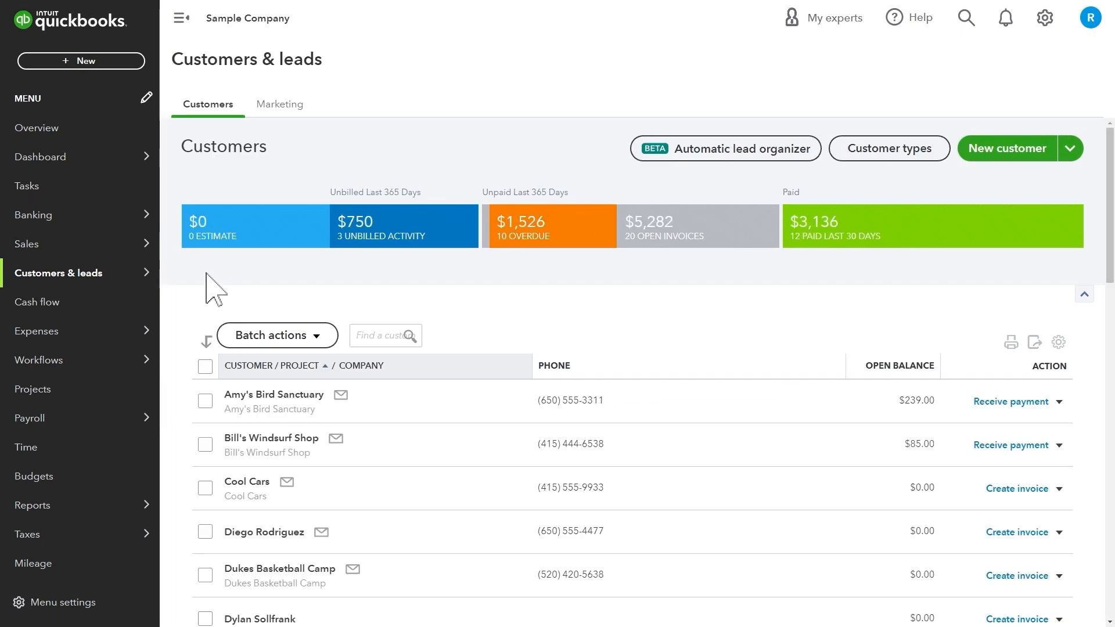
Start a new customer, entering the display name and the corrected e-mail address.
click(1003, 152)
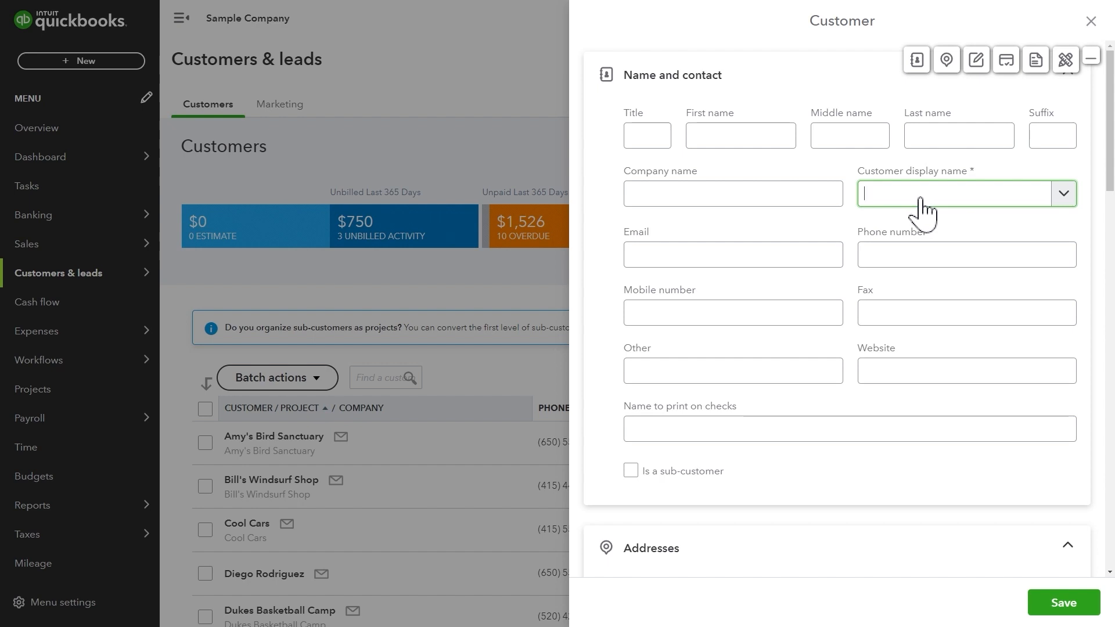
text(Dar)
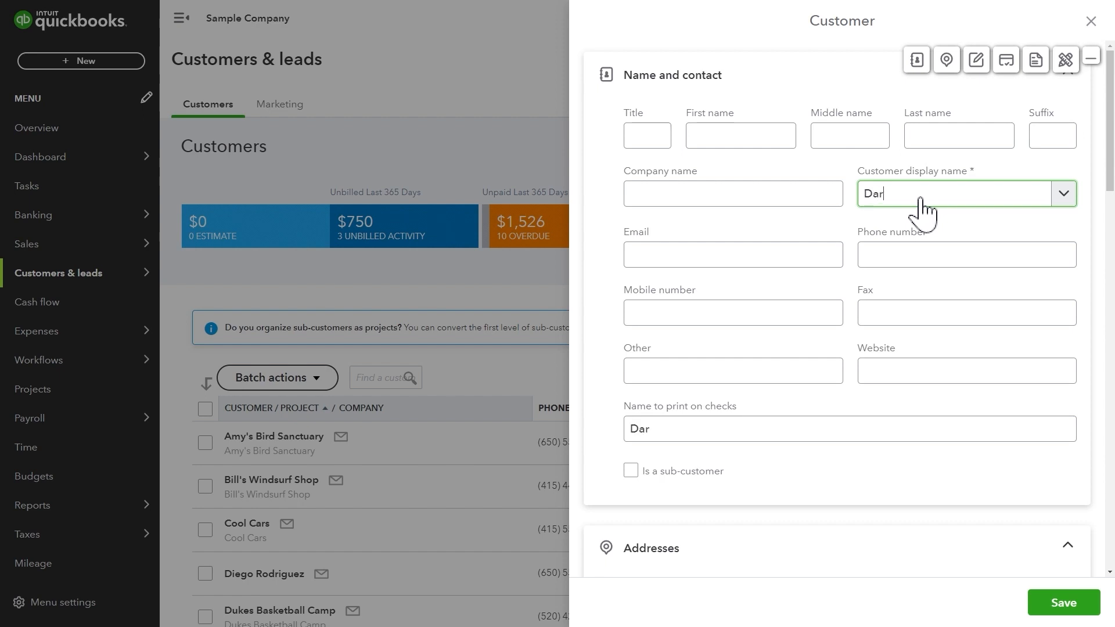
text(th Veader)
key(shift+Tab)
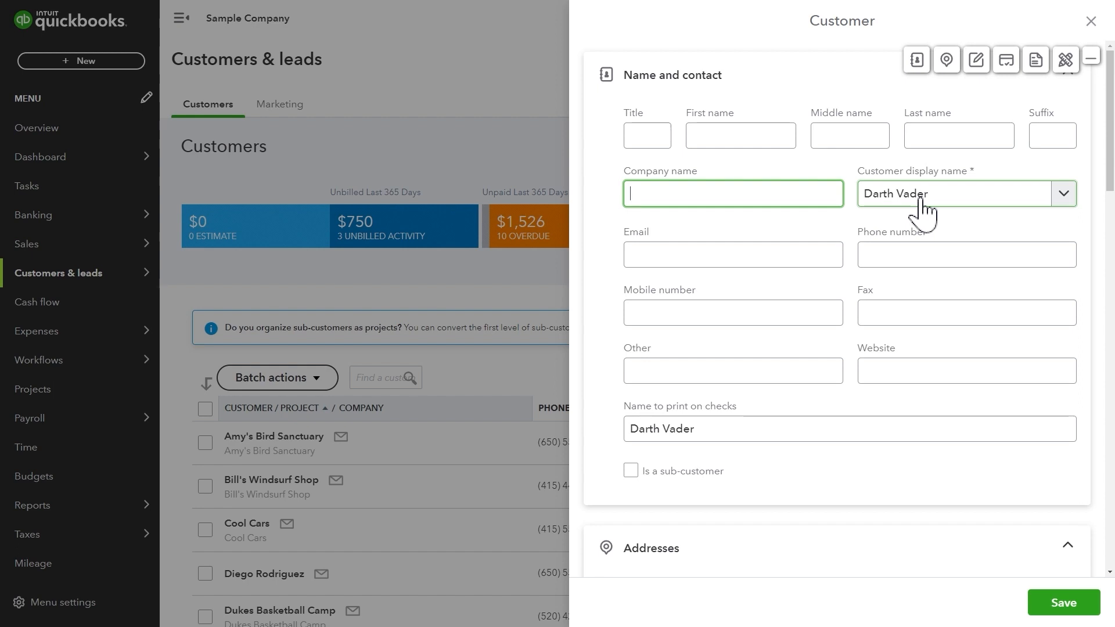
click(776, 255)
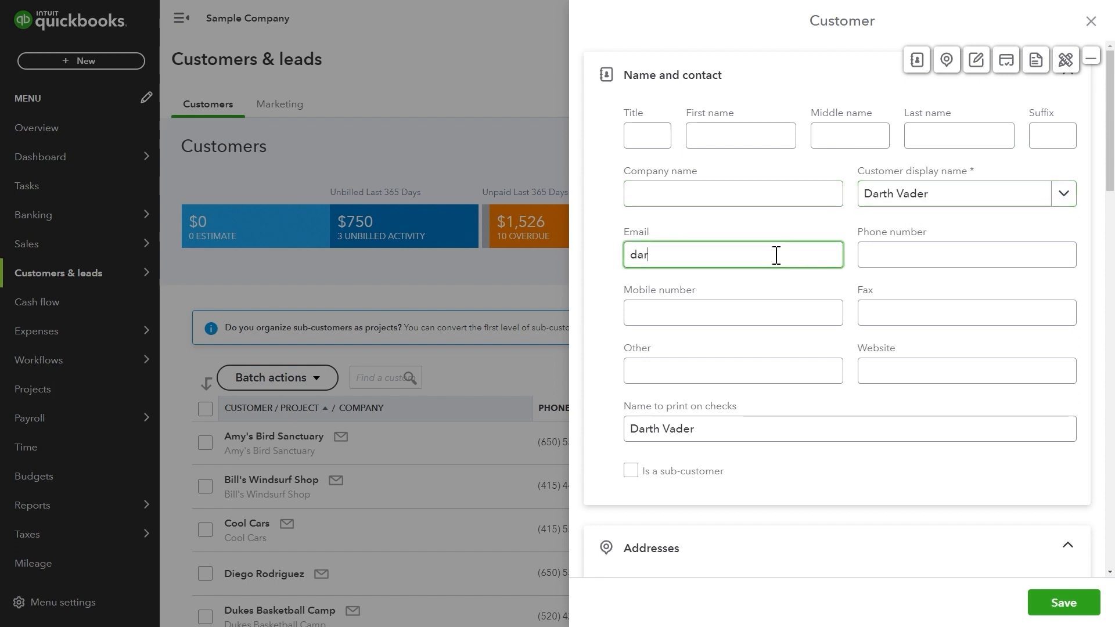
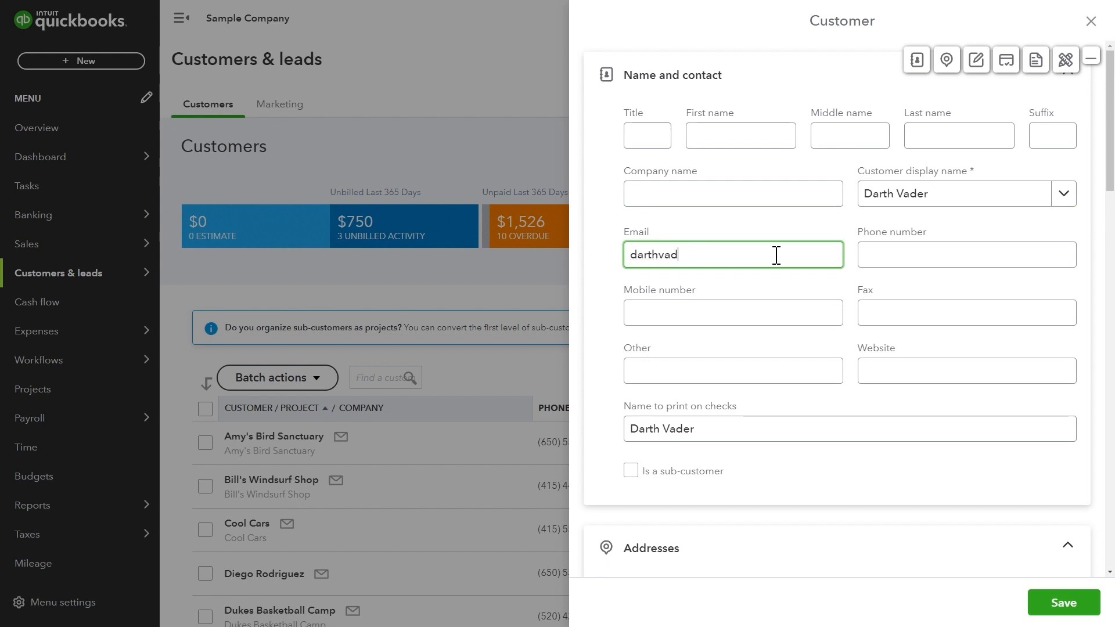
key(Tab)
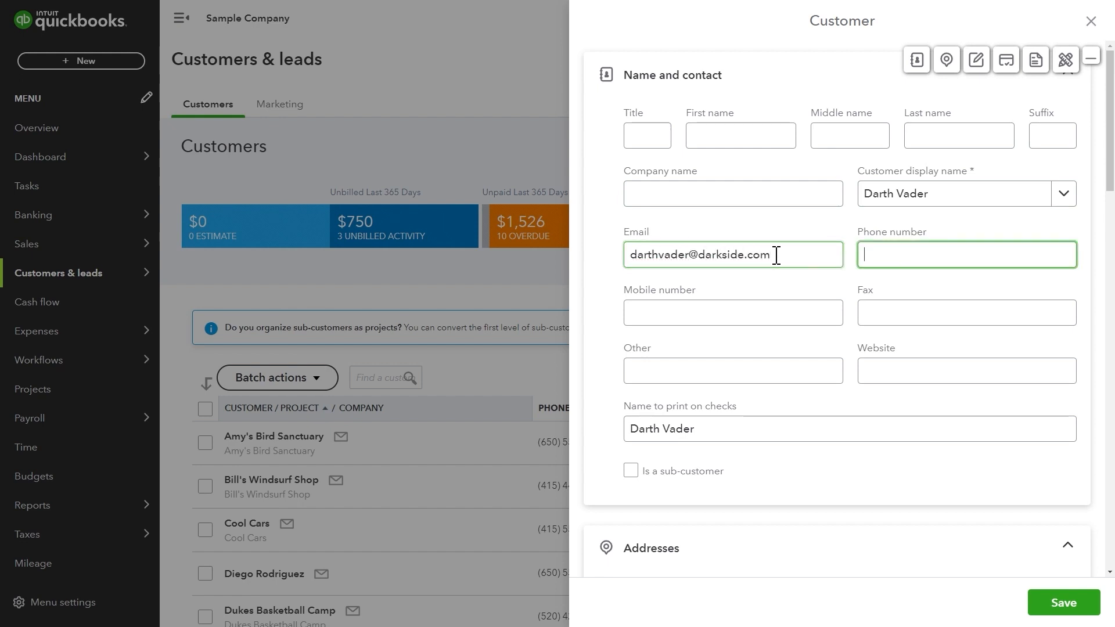
Enter the customer's phone number and add the title Lord to the name printed on checks.
text(666)
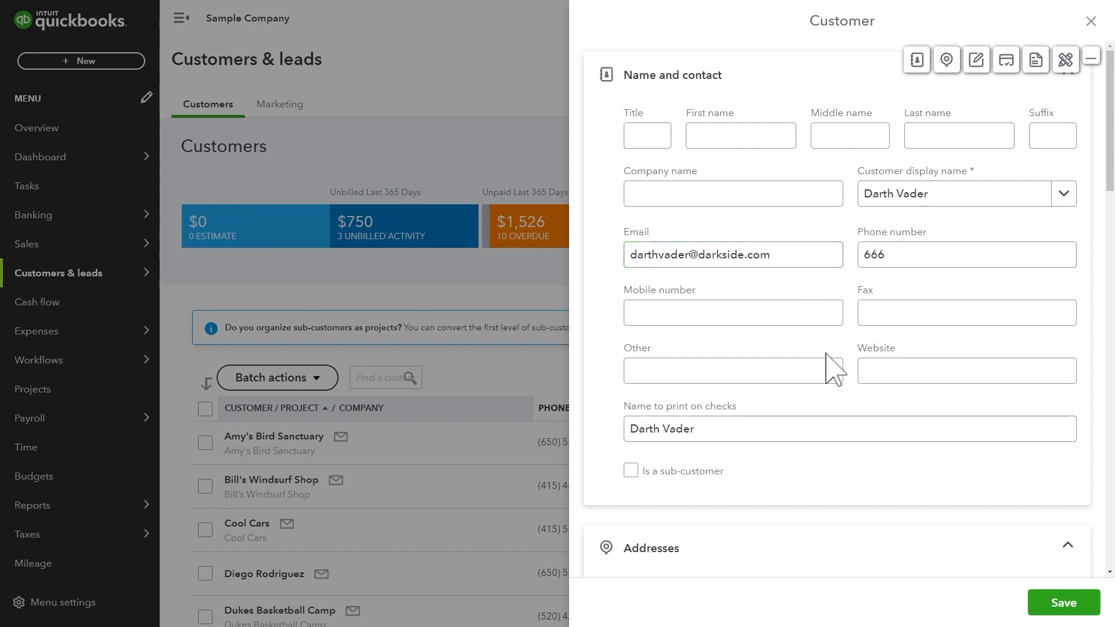
scroll(829, 368, down, 1)
click(821, 367)
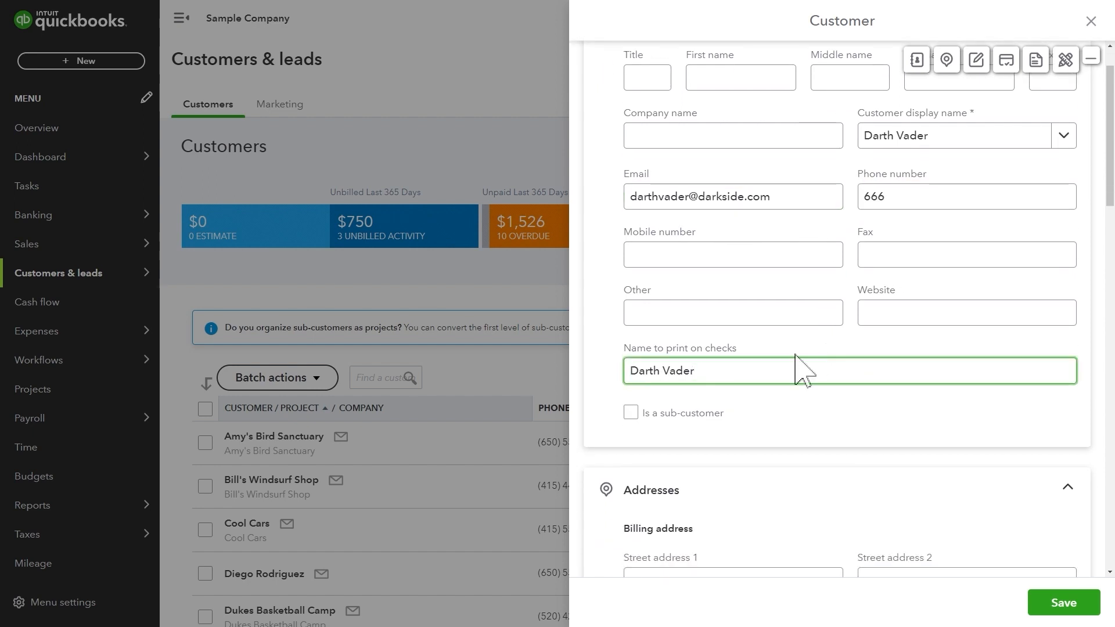
text(Lord)
click(792, 428)
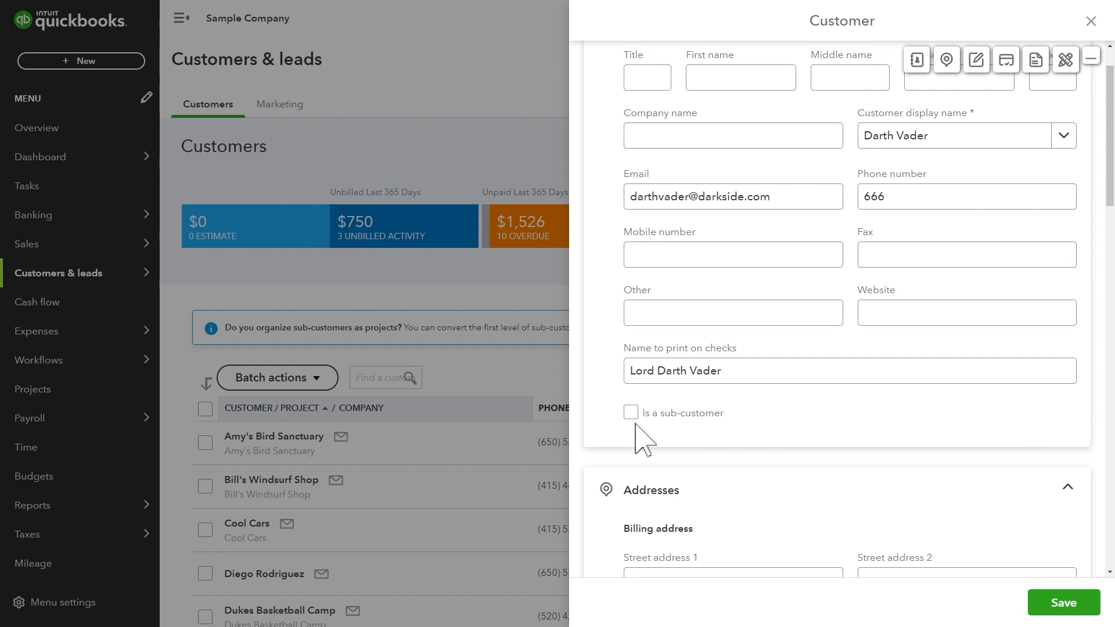
Tick then untick Is a sub-customer, keeping the customer top-level.
click(632, 413)
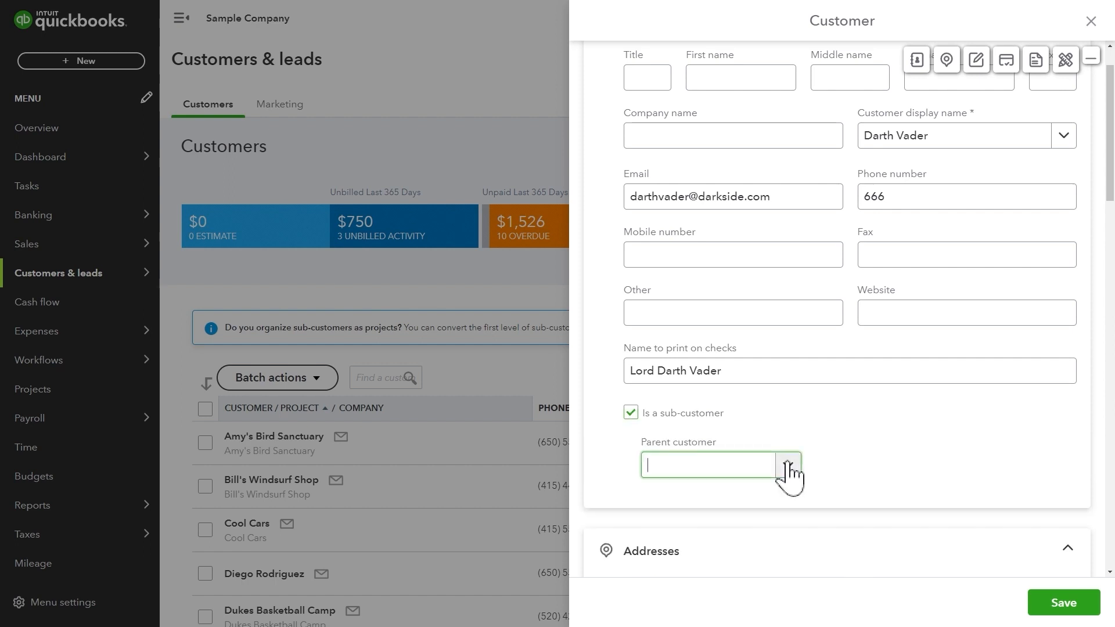
click(788, 466)
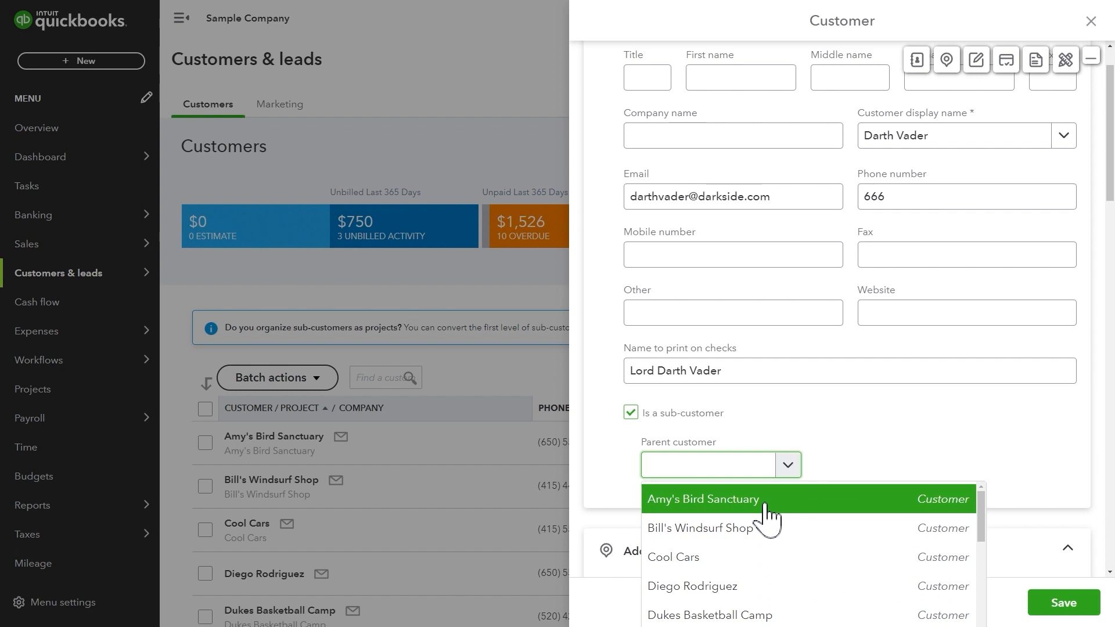
click(632, 413)
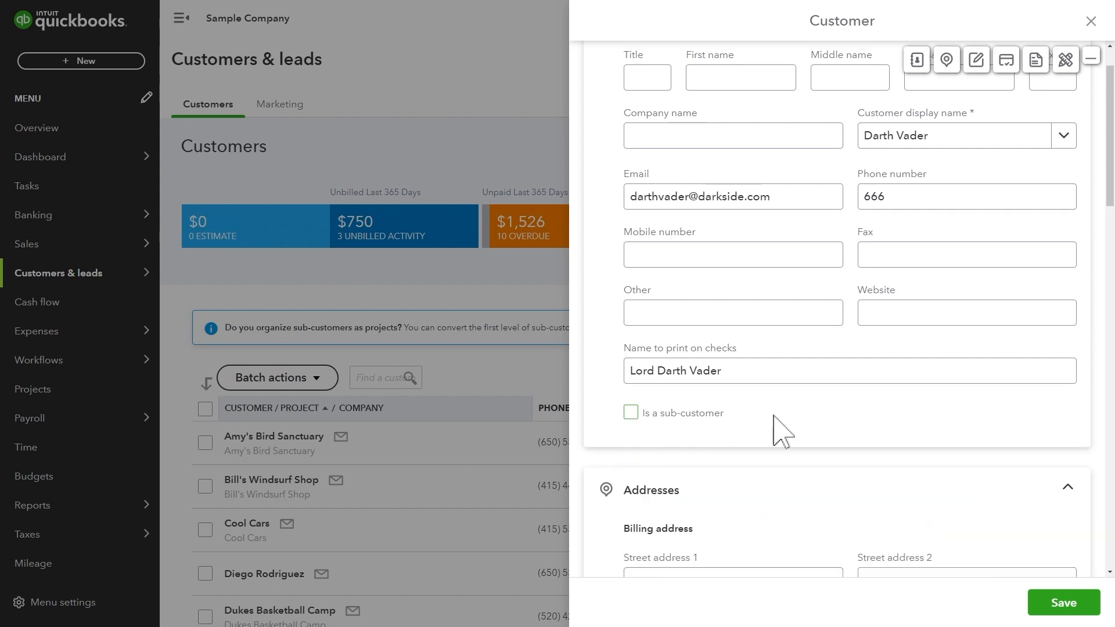
scroll(778, 427, down, 1)
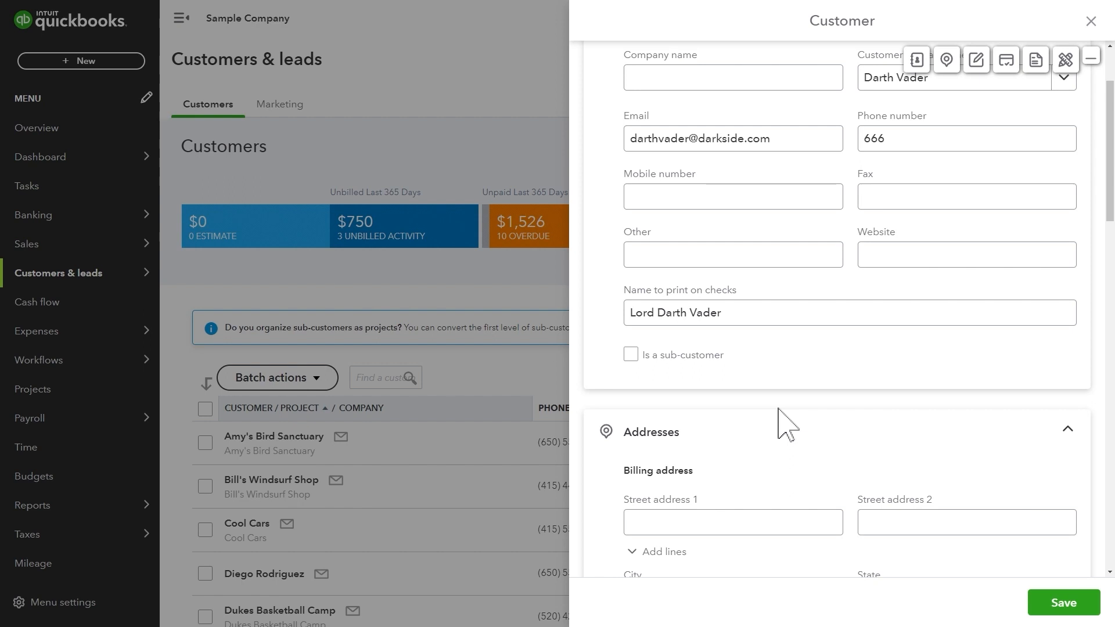
Fill in both billing street address lines for the customer.
scroll(785, 424, down, 4)
click(758, 294)
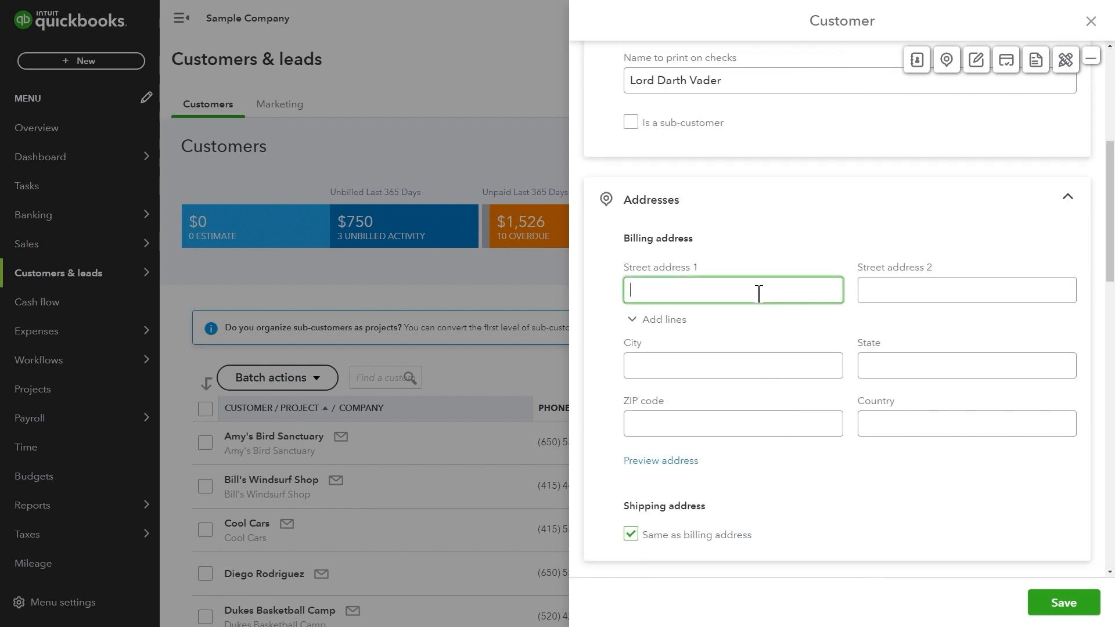
text(New Death Star)
key(Tab)
text(Outer Spac)
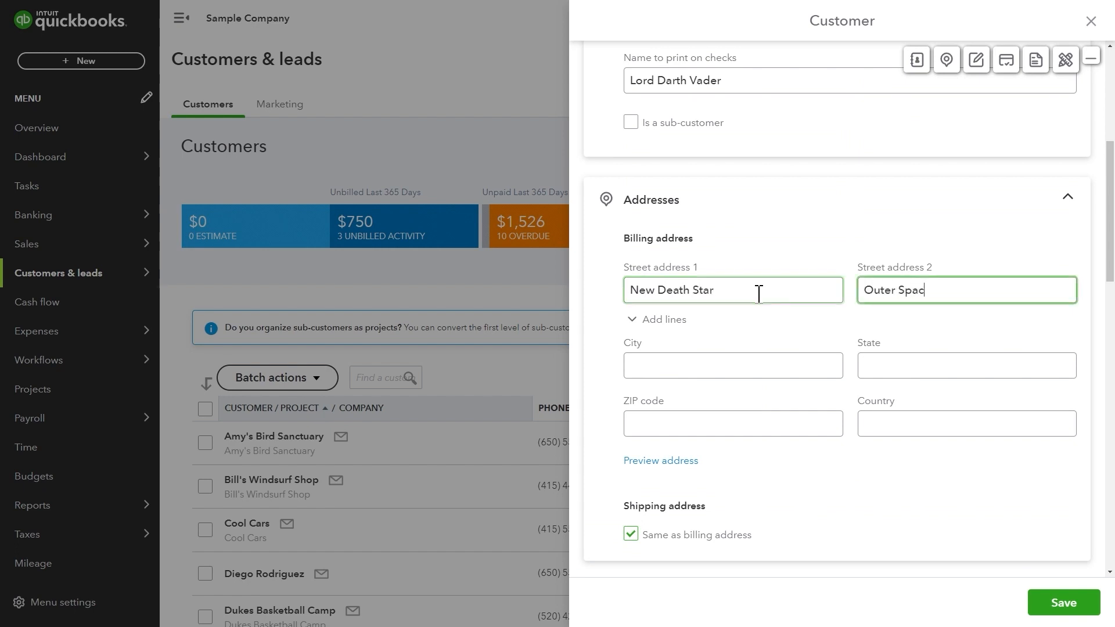
text(e)
Make the shipping address the same as the billing address.
scroll(642, 311, down, 4)
click(632, 301)
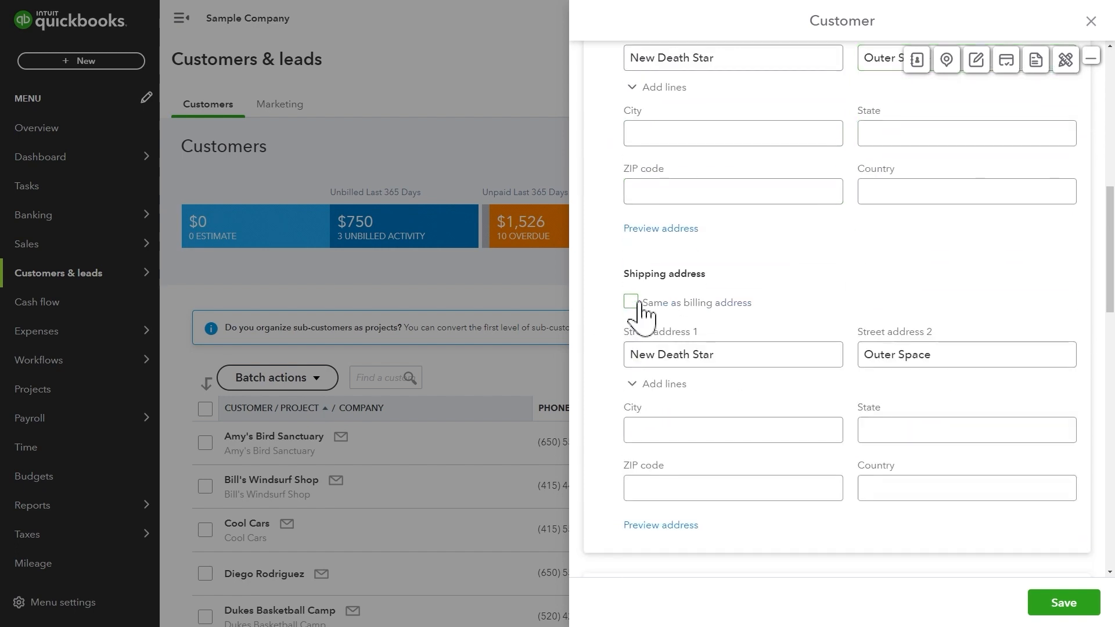
right_click(762, 493)
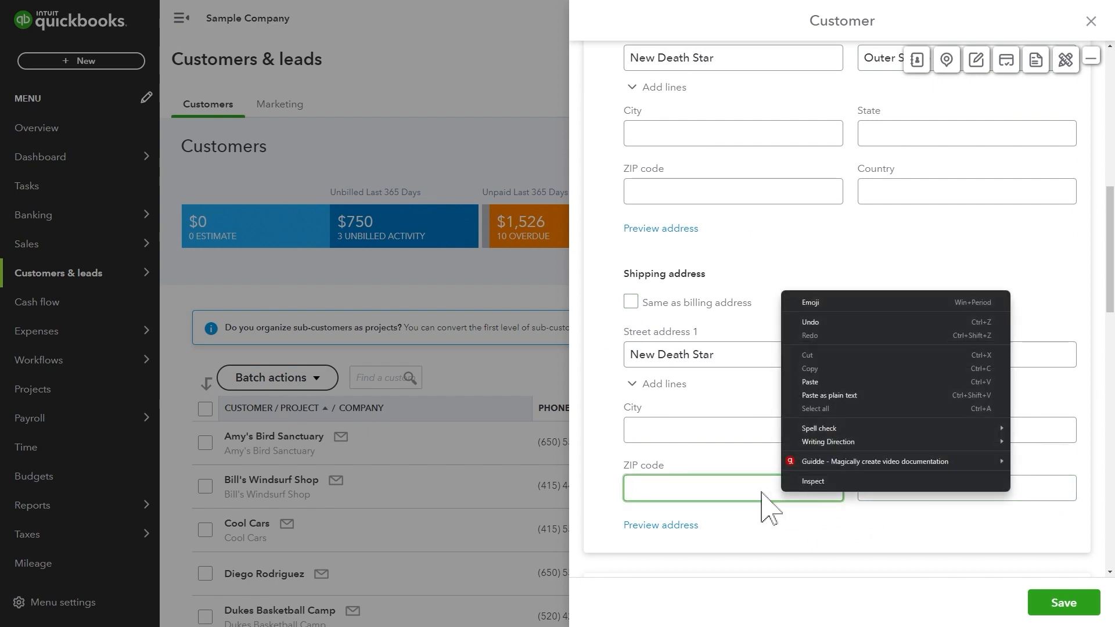
click(773, 519)
scroll(791, 531, up, 2)
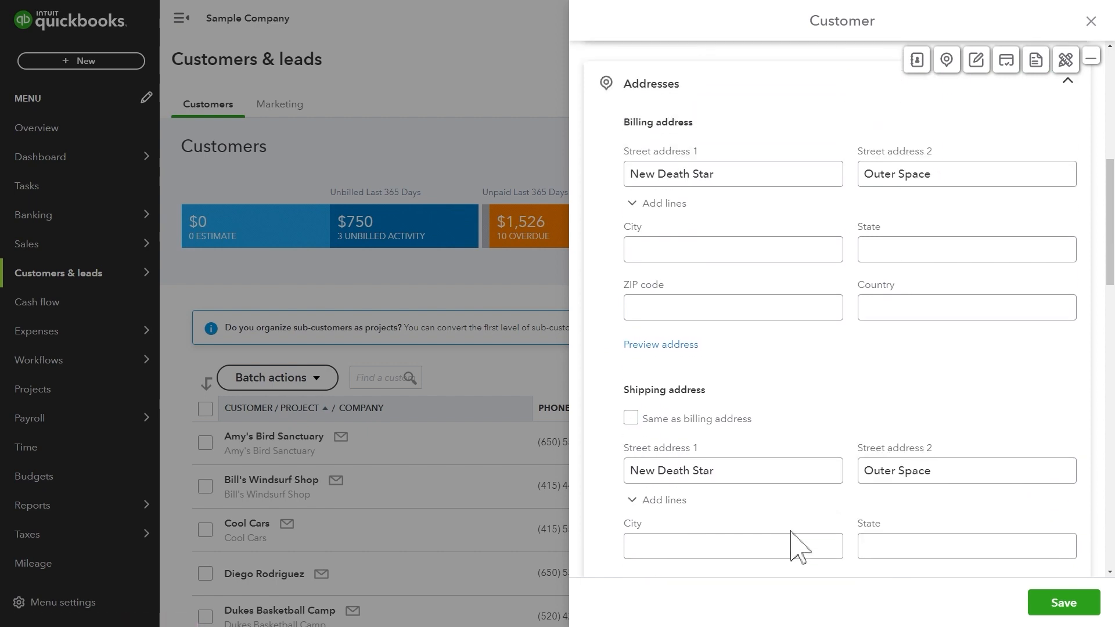
scroll(796, 540, up, 1)
click(631, 476)
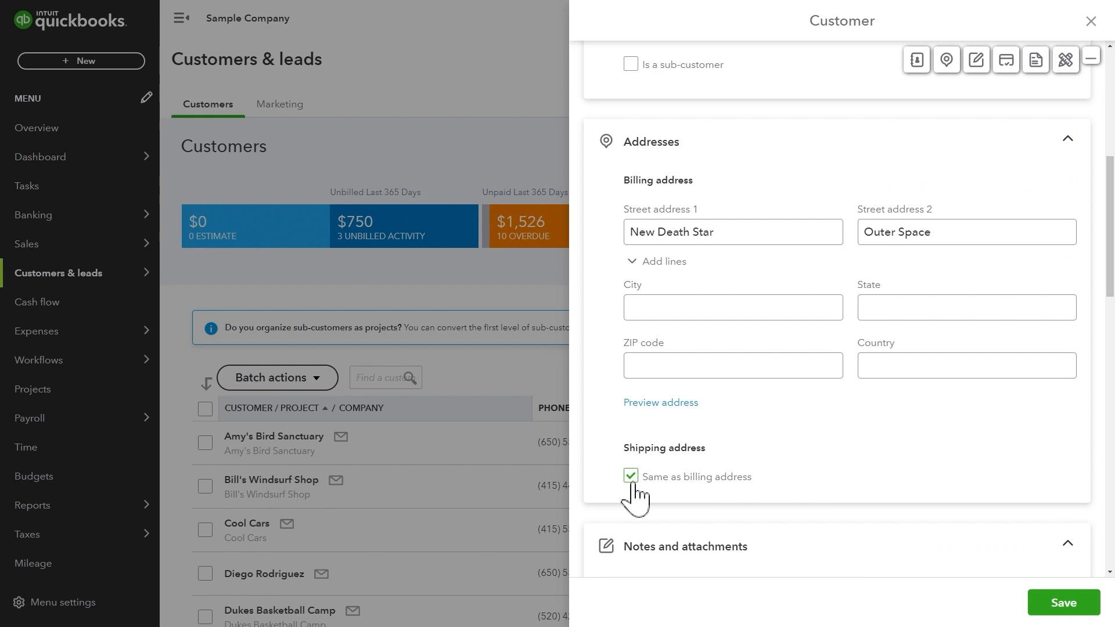
scroll(853, 485, down, 3)
Add the note 'Customer is evil.' to the customer.
click(842, 462)
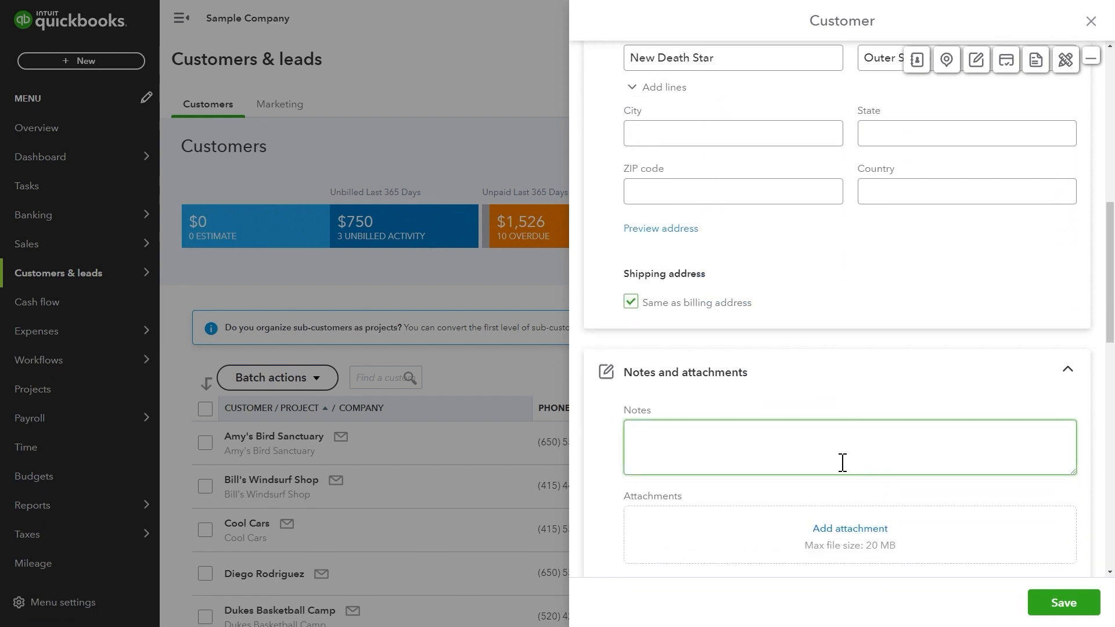
text(Customer is evil.)
Attach youtube.png from Downloads to the customer record.
scroll(857, 462, down, 2)
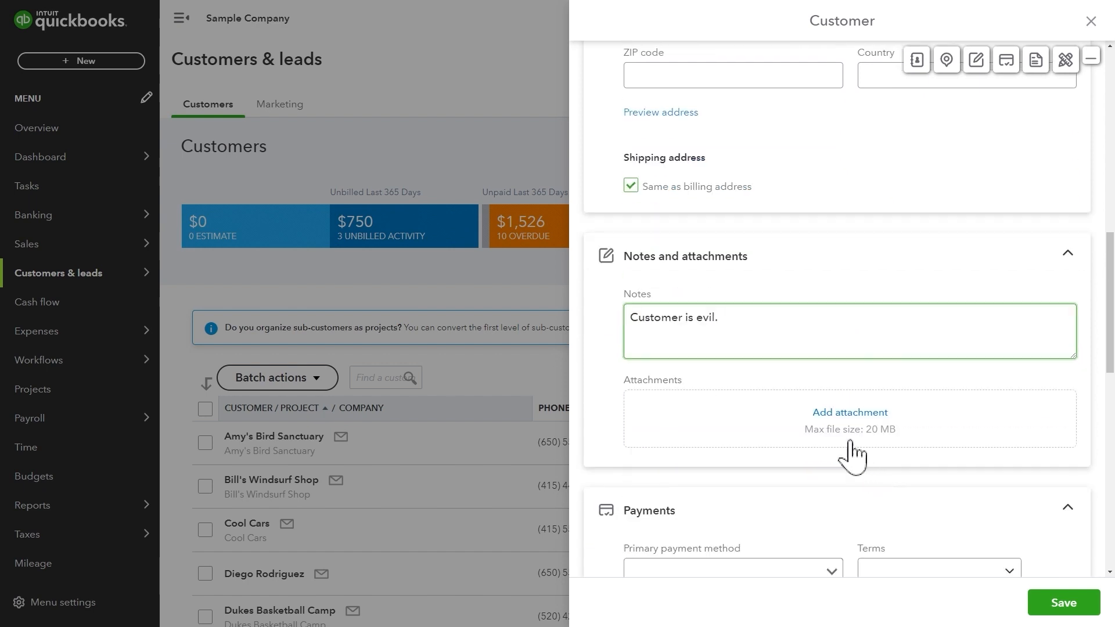
click(842, 413)
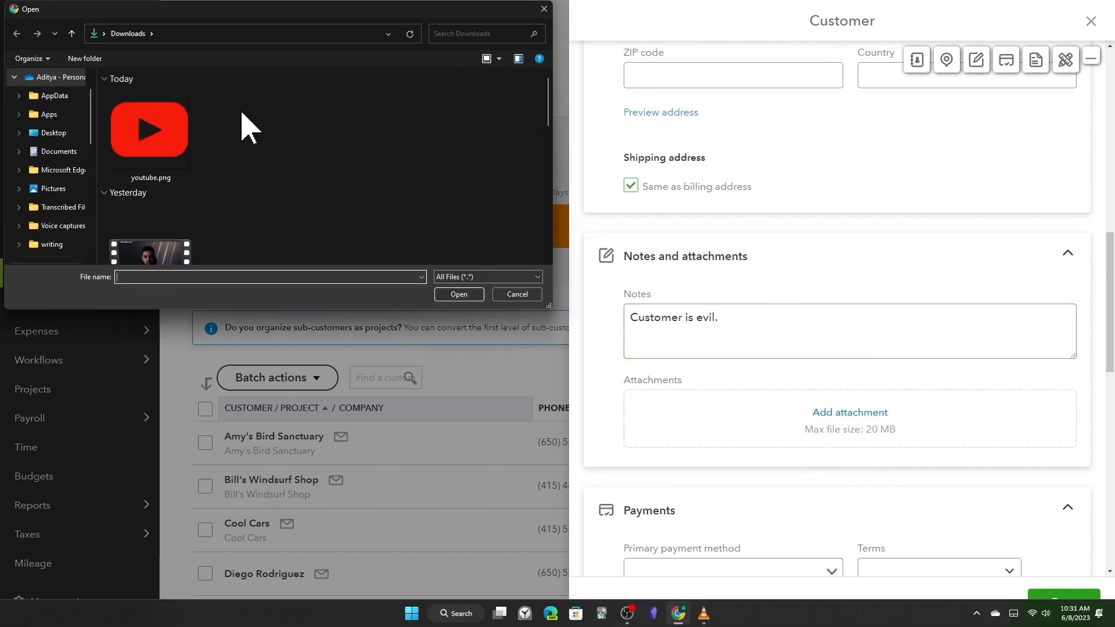
double_click(195, 139)
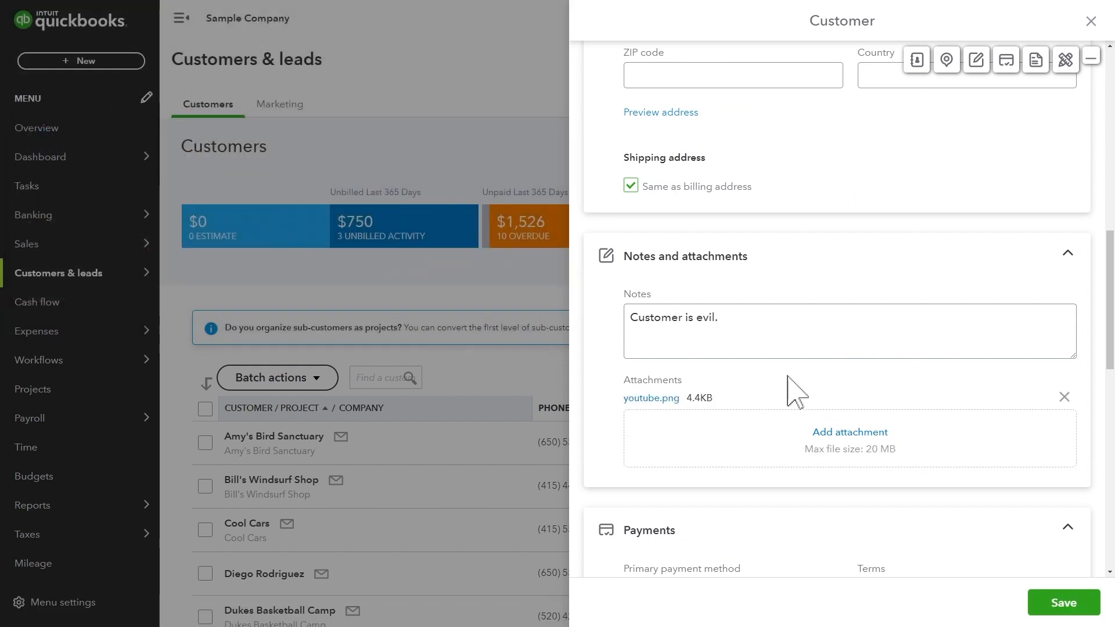
scroll(787, 376, down, 1)
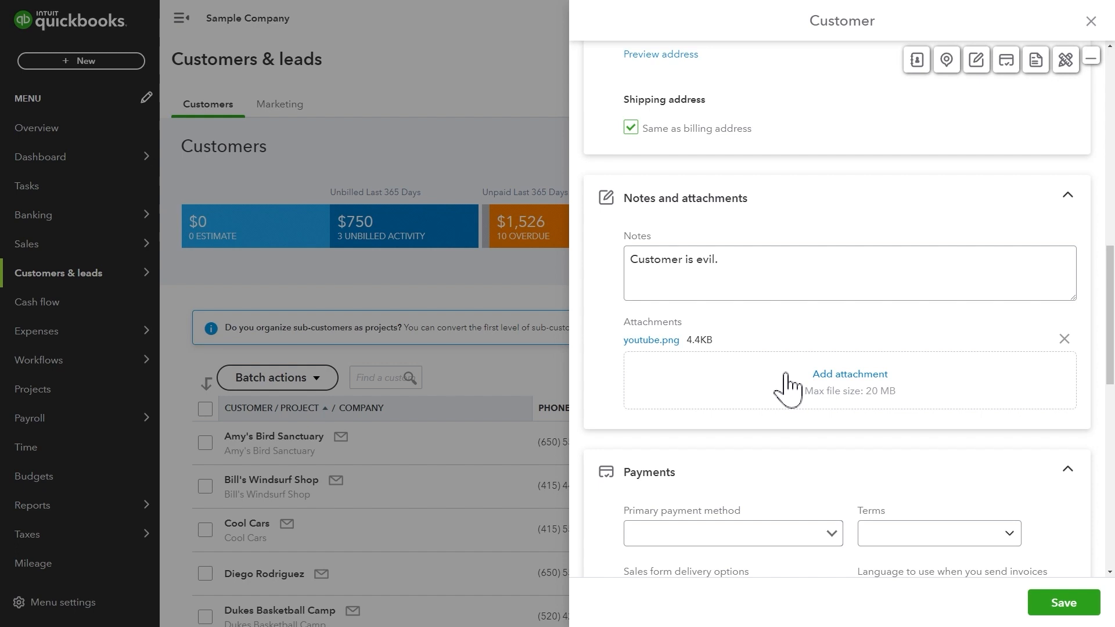
Set the primary payment method to Cash and payment terms to Net 60.
scroll(784, 458, down, 2)
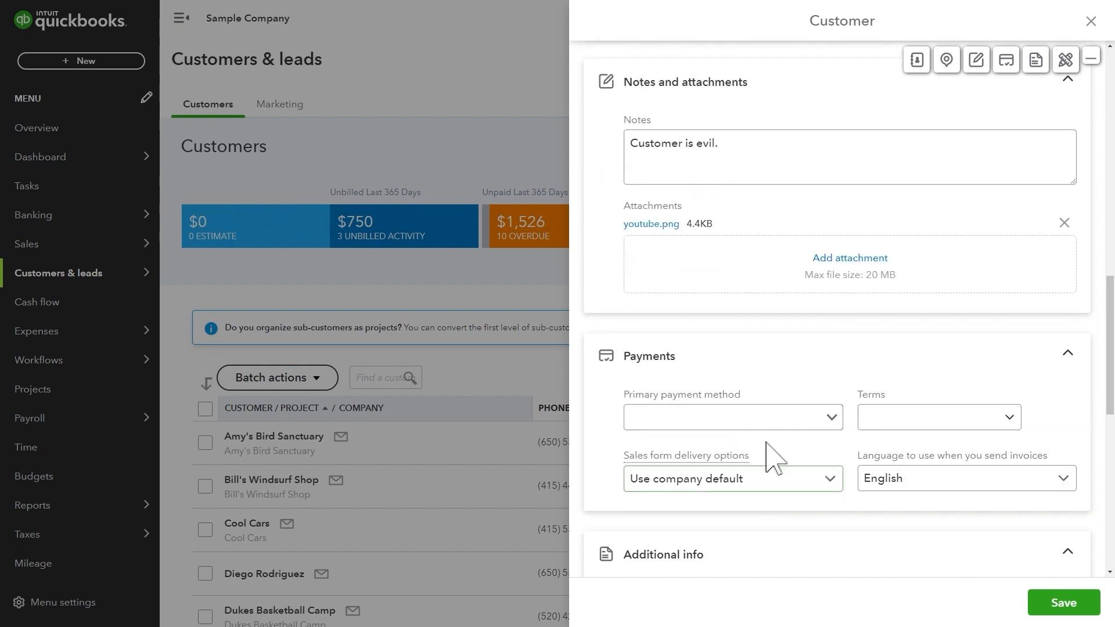
click(827, 418)
click(781, 504)
click(828, 420)
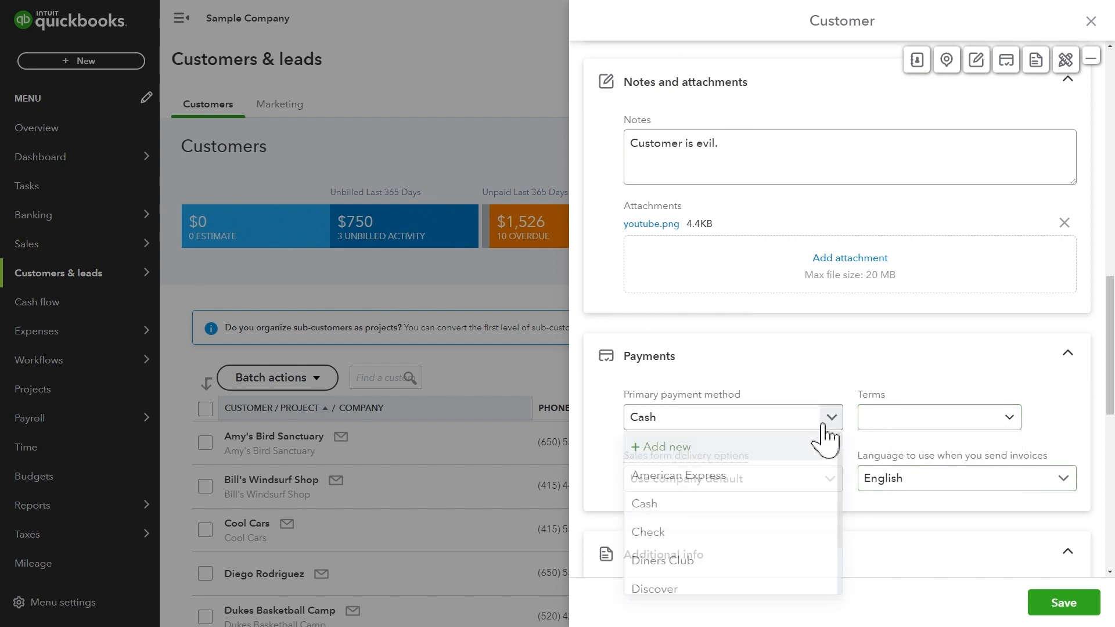
scroll(796, 530, down, 2)
scroll(784, 517, up, 2)
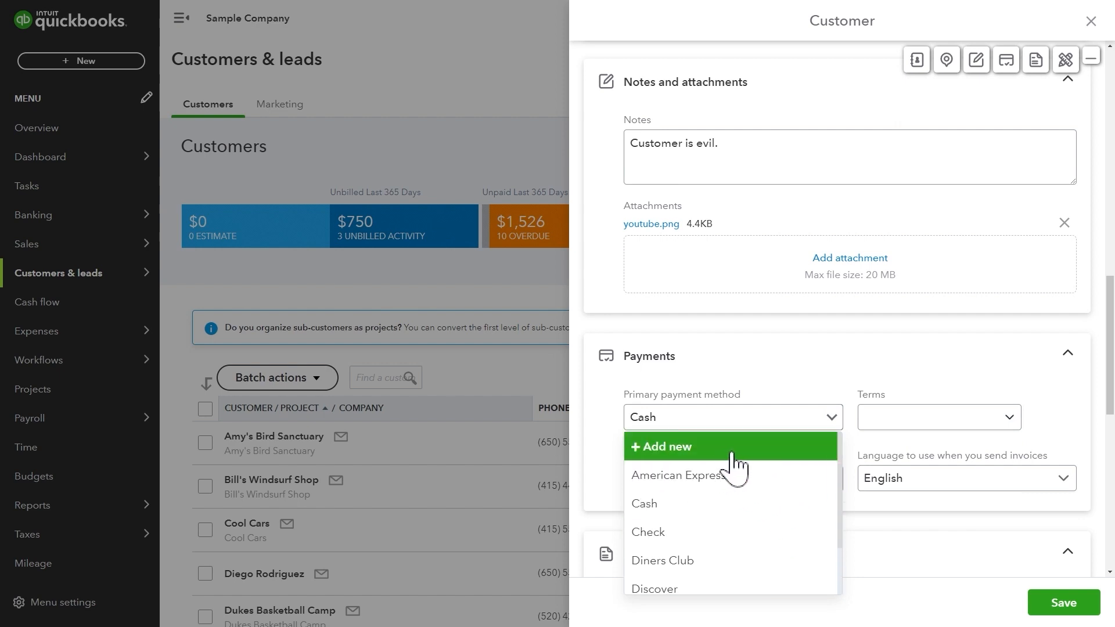
click(1010, 420)
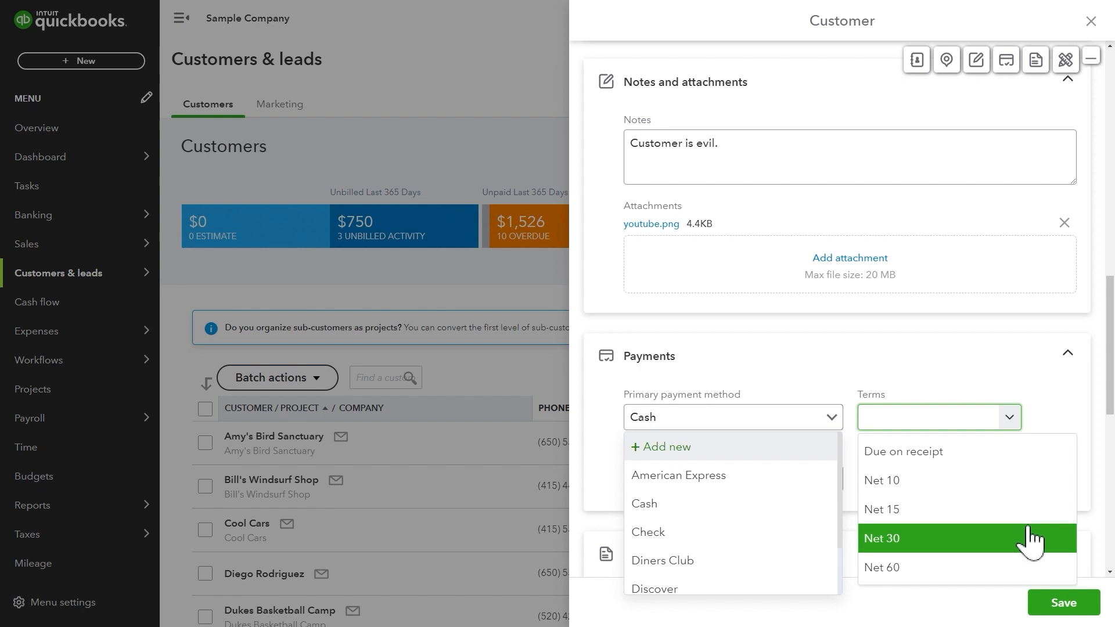
click(1034, 568)
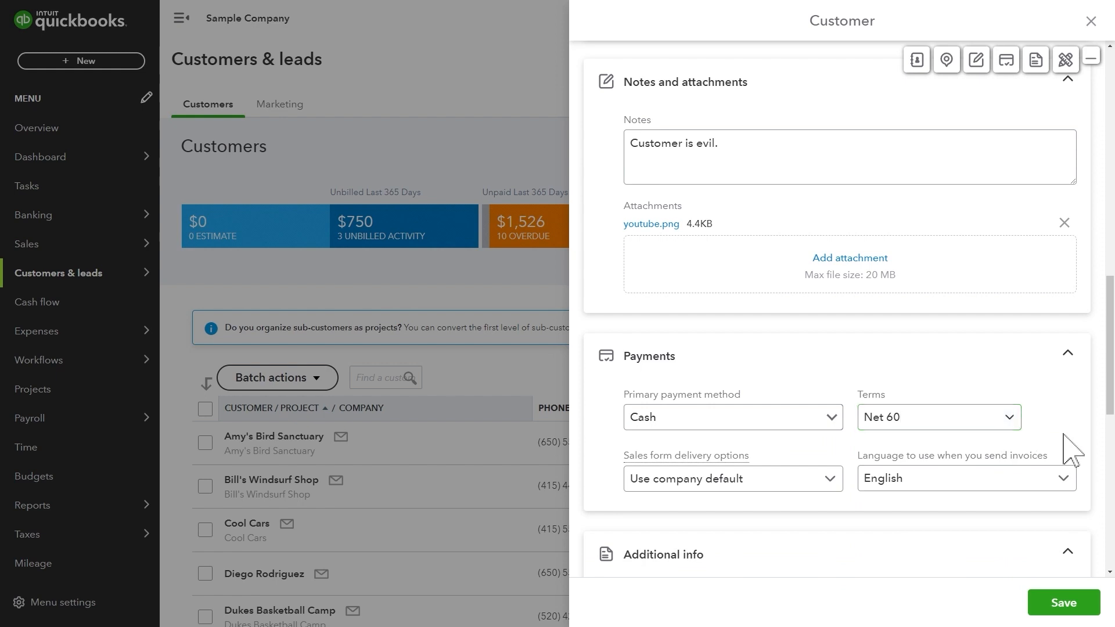
Keep sales form delivery on the company default and invoice language on English.
scroll(1045, 465, down, 2)
click(832, 369)
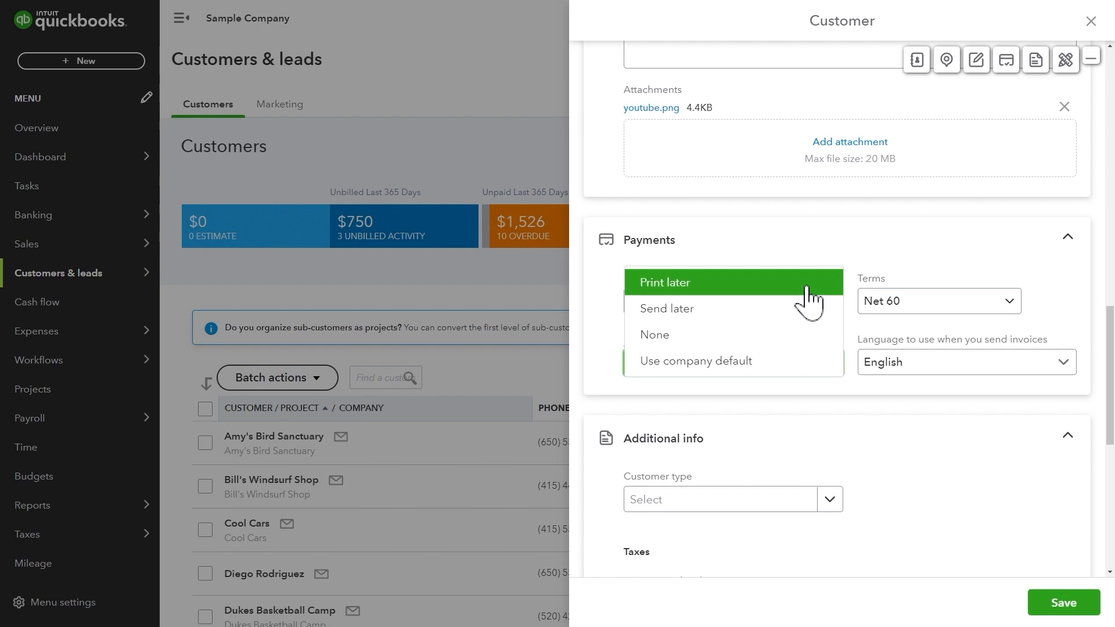
click(821, 360)
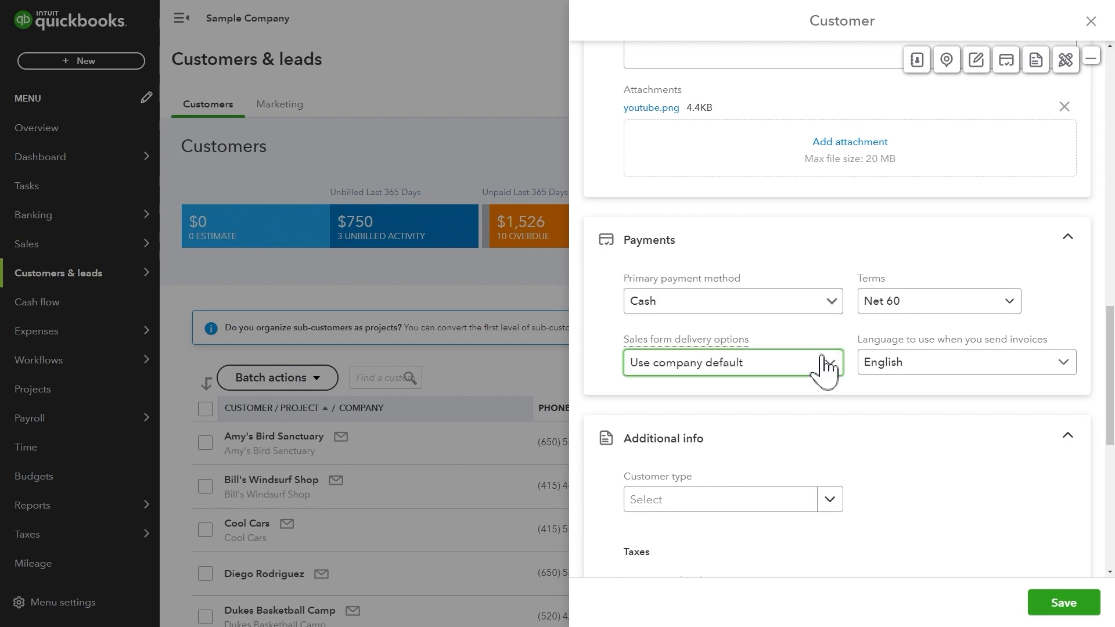
click(879, 363)
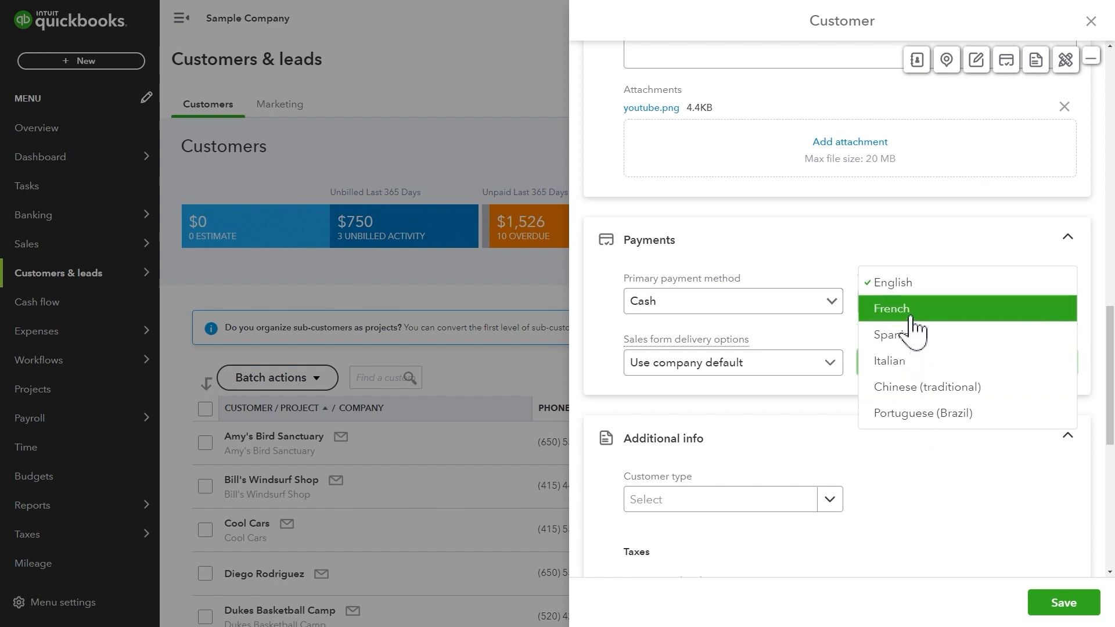
click(897, 285)
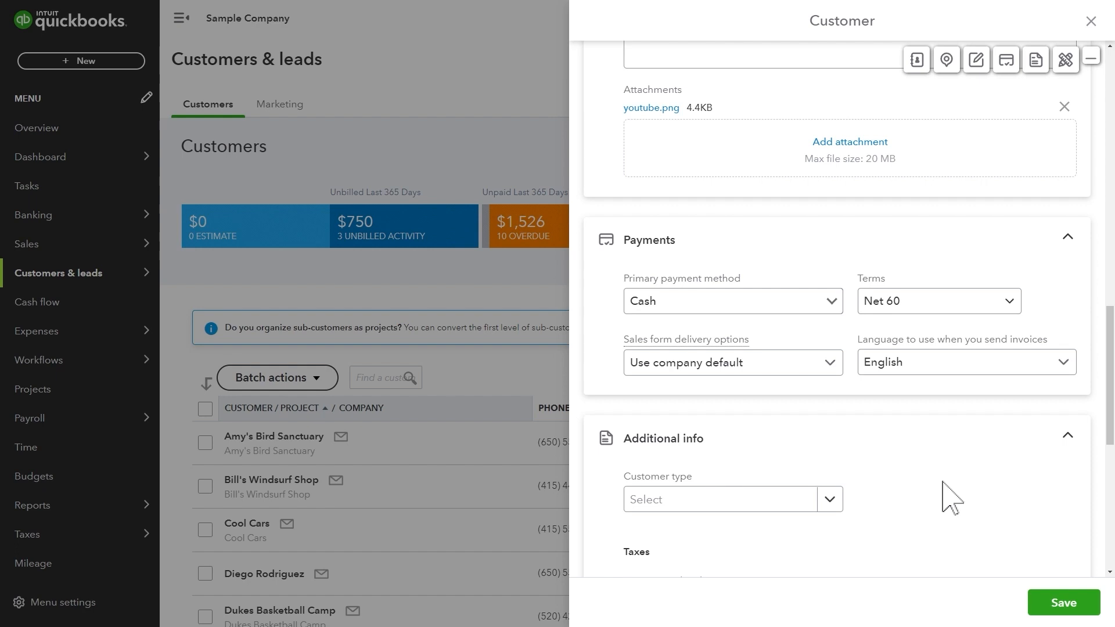
scroll(959, 498, down, 3)
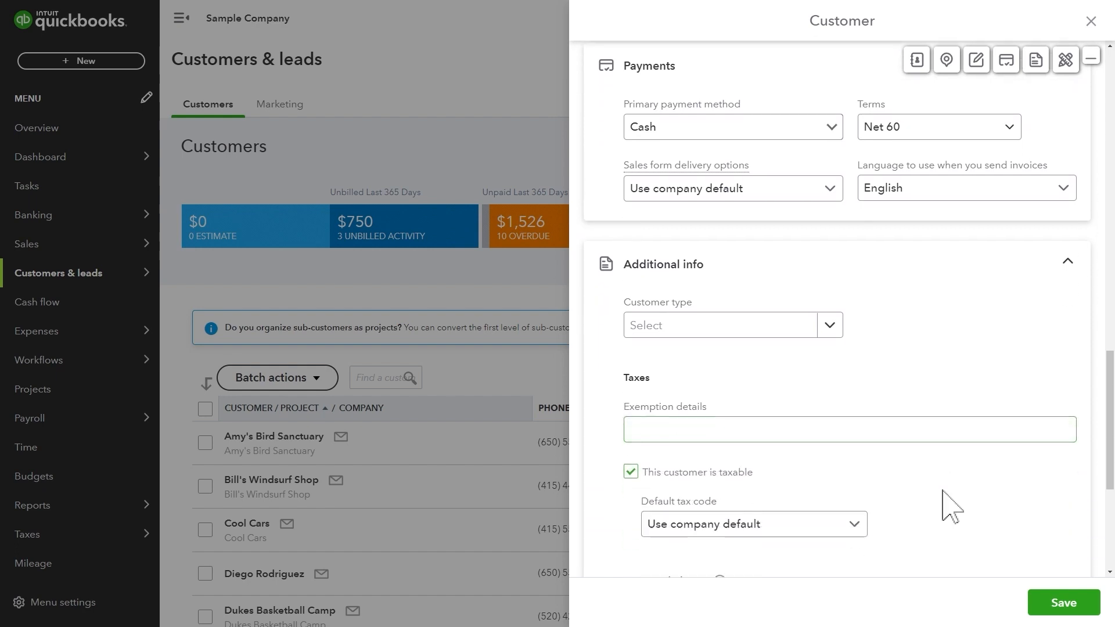
click(836, 335)
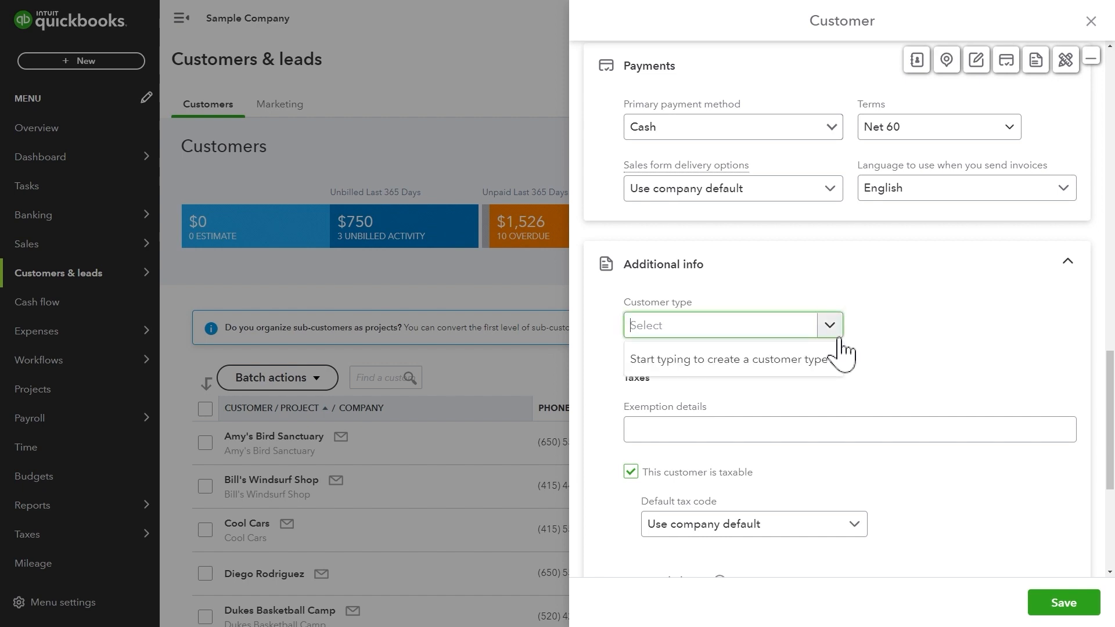
click(909, 377)
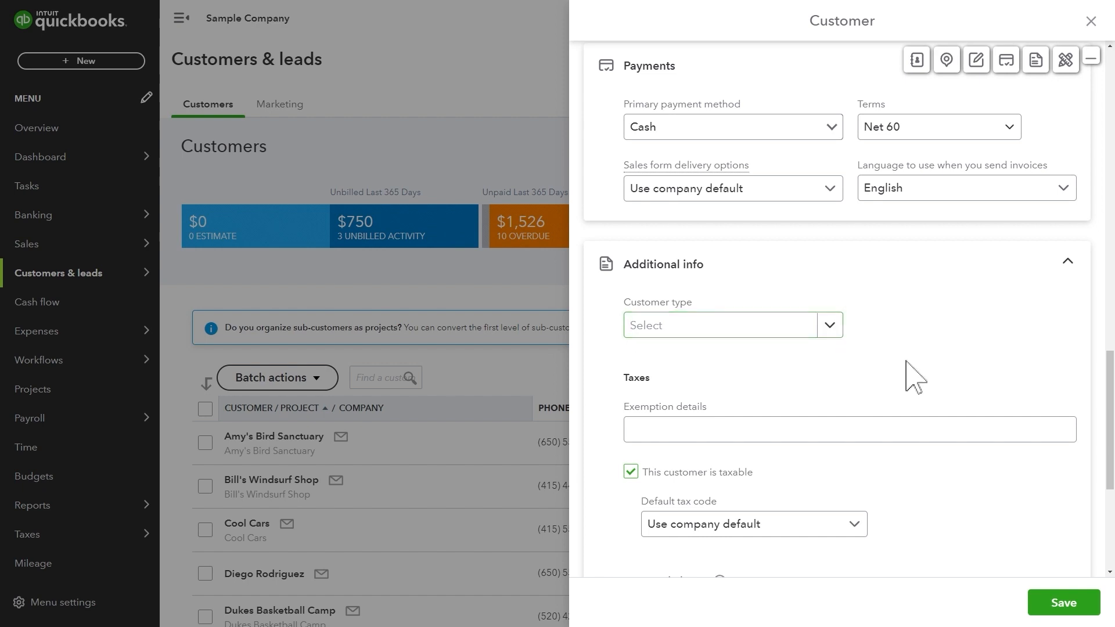
click(893, 429)
scroll(895, 441, down, 4)
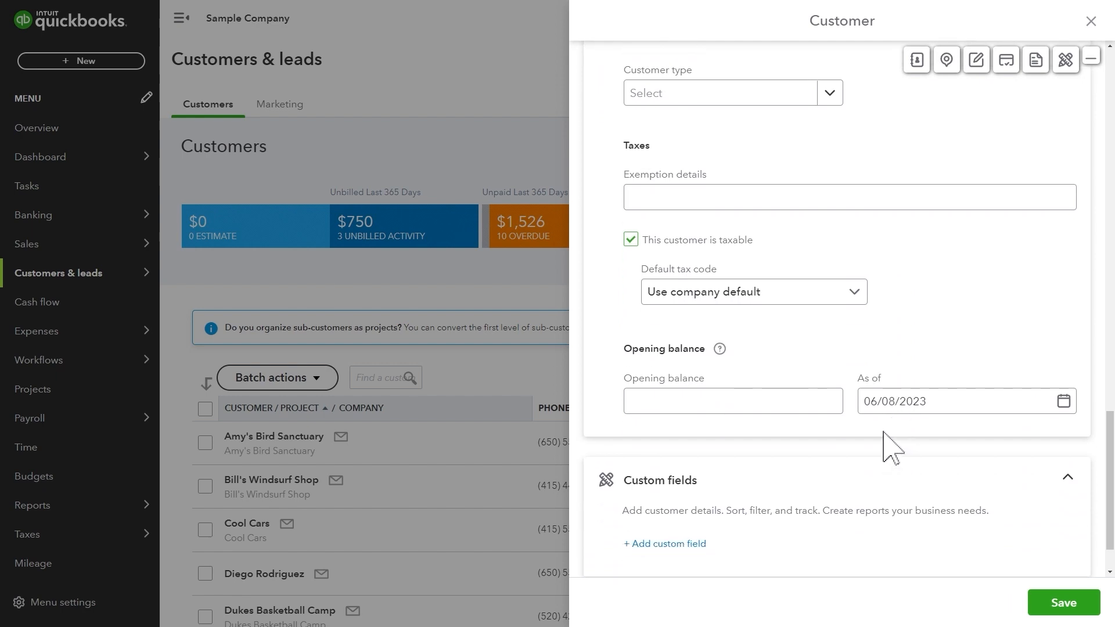
click(833, 407)
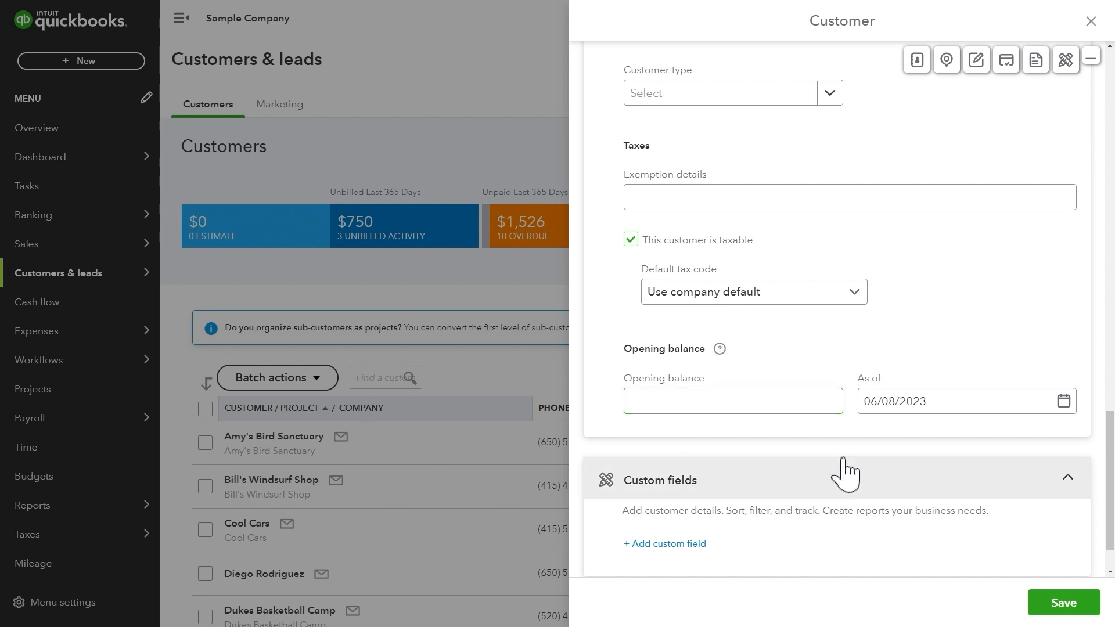
Look over the Add custom field form, then save the new customer record.
click(692, 545)
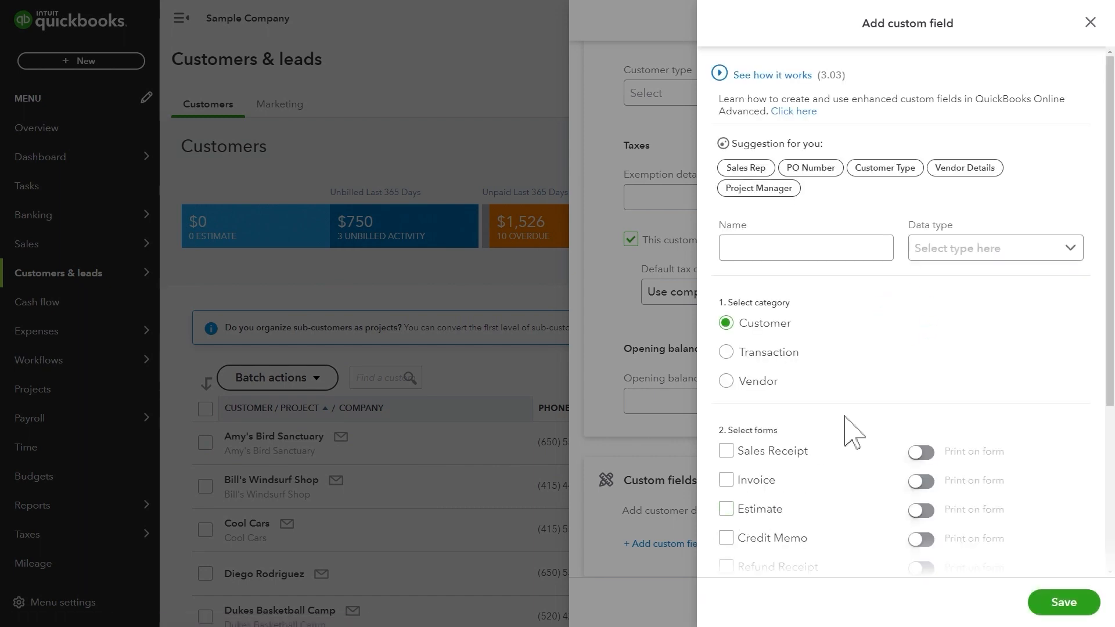
scroll(868, 493, down, 1)
scroll(976, 372, up, 1)
scroll(970, 366, down, 3)
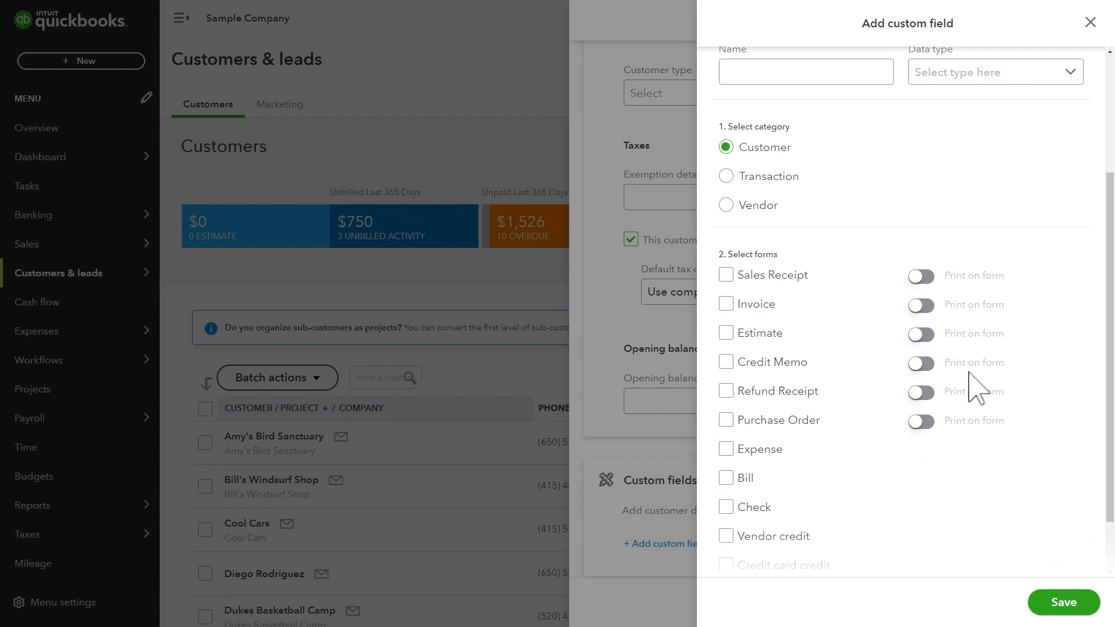
scroll(969, 375, down, 1)
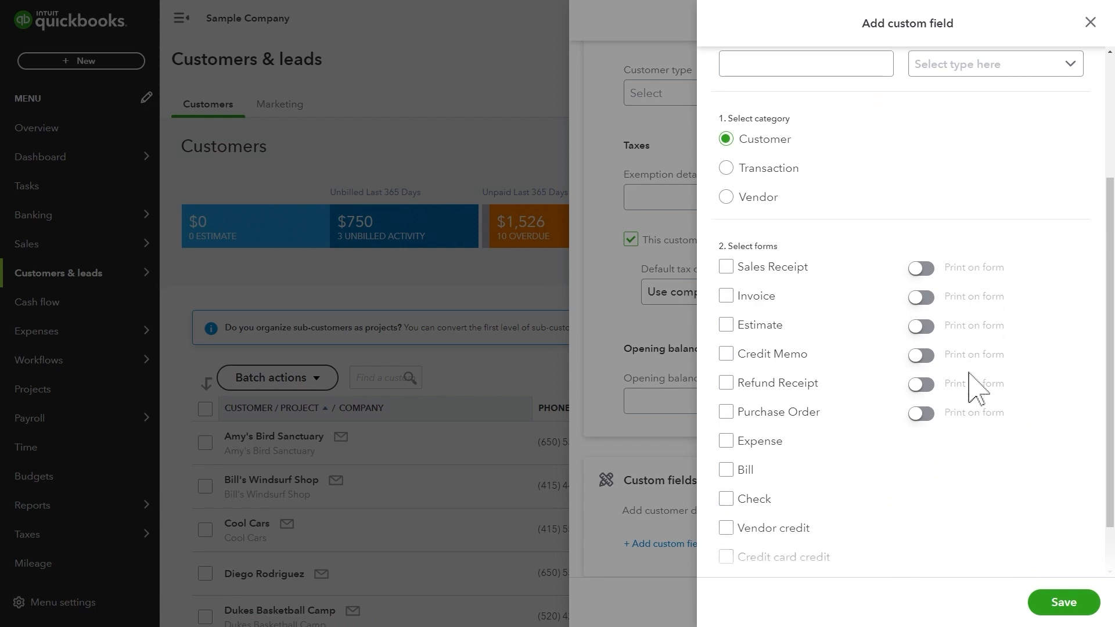
scroll(976, 388, down, 1)
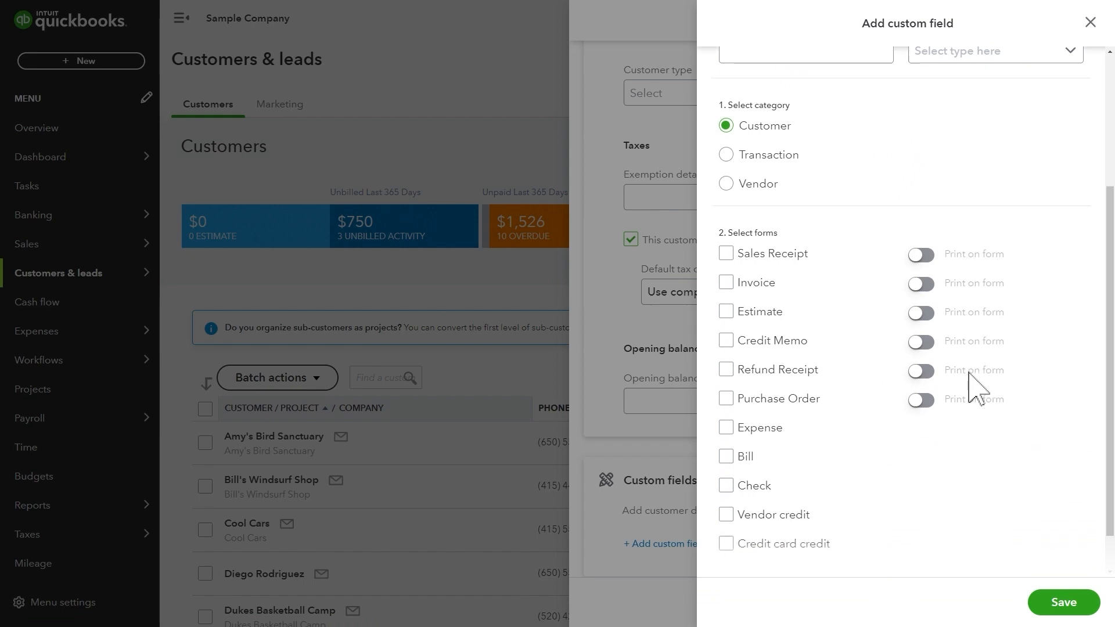
click(1072, 608)
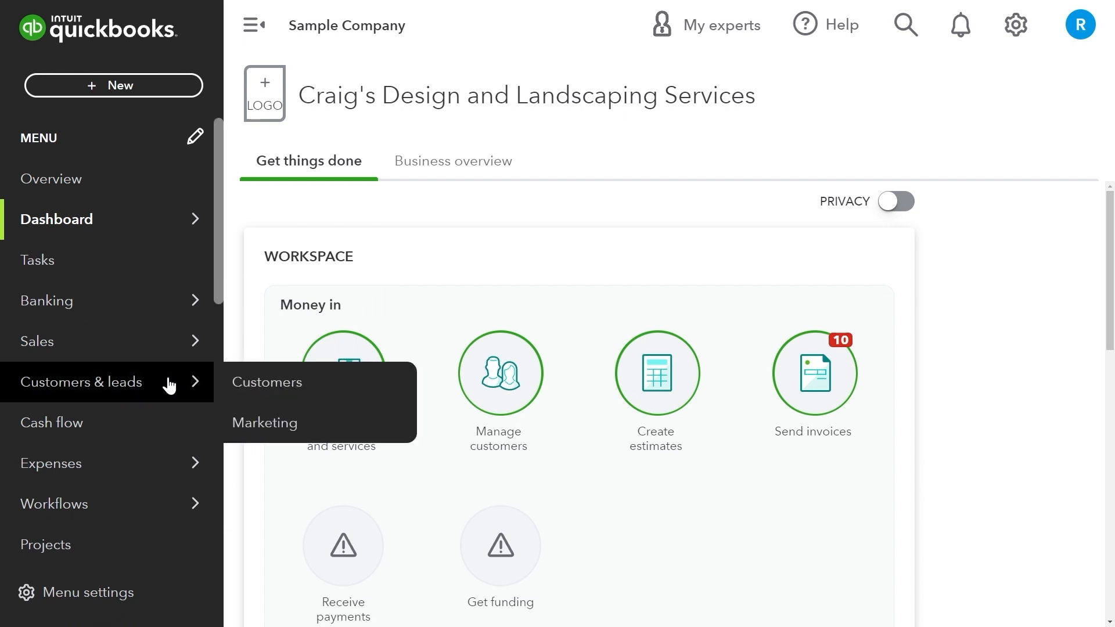
Open the Vendors list under Expenses and start a new vendor.
mouse_move(156, 467)
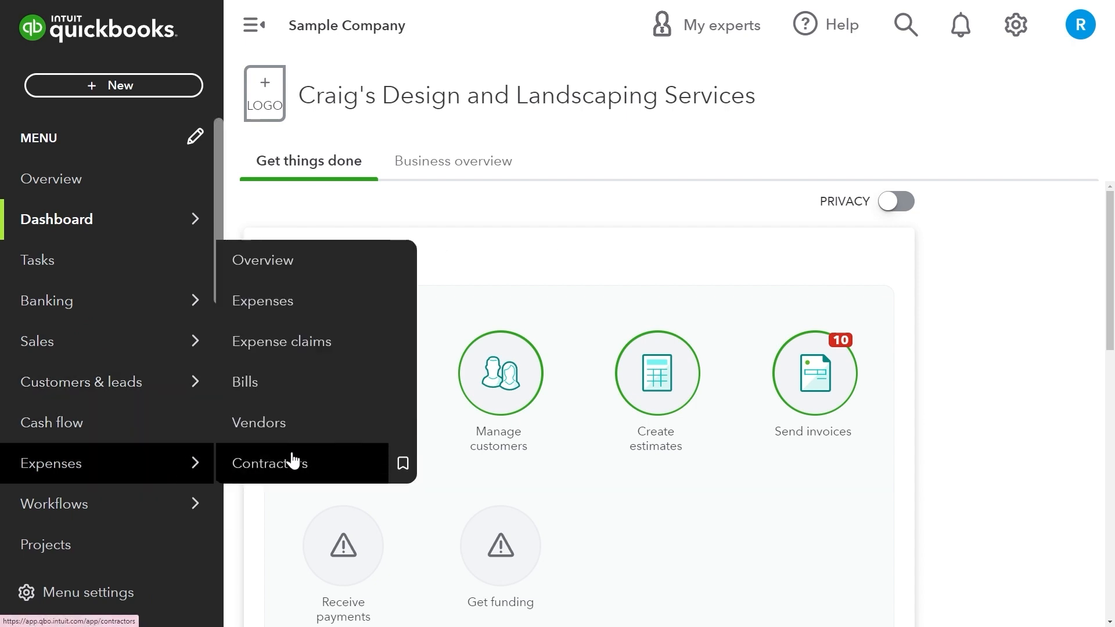
click(297, 423)
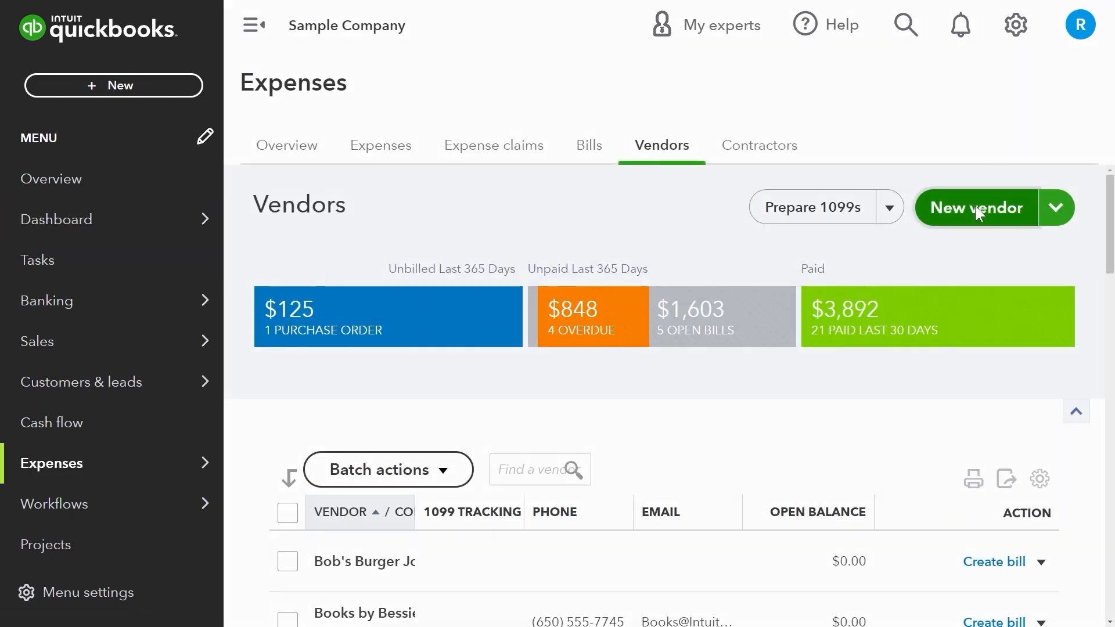
click(977, 210)
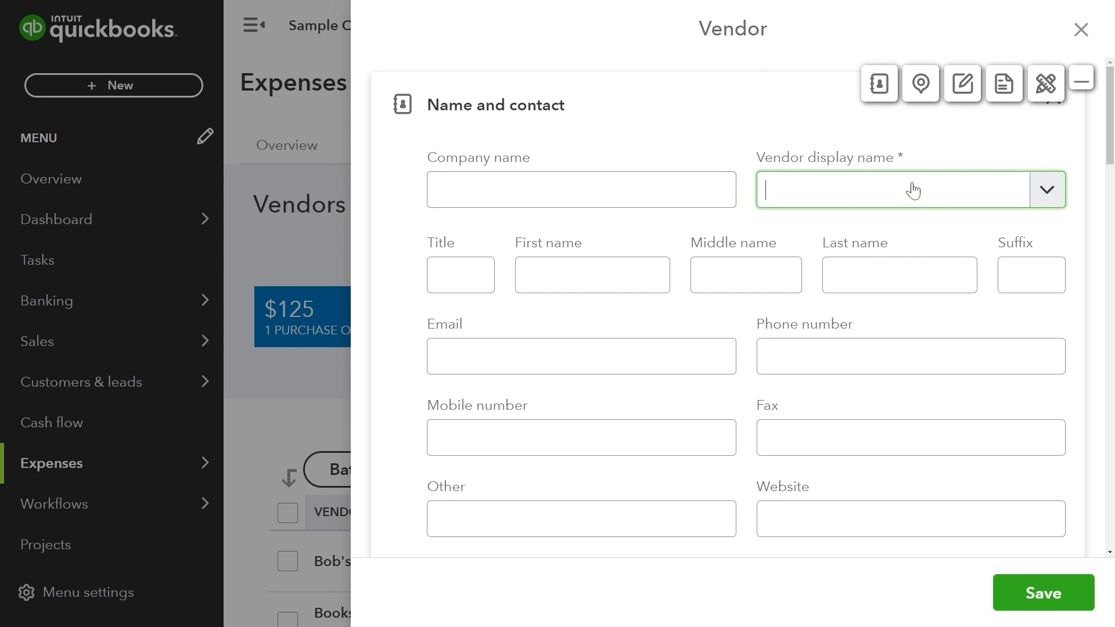
Fill in the vendor's display name, e-mail address and phone number.
text(Mr Darth Vader)
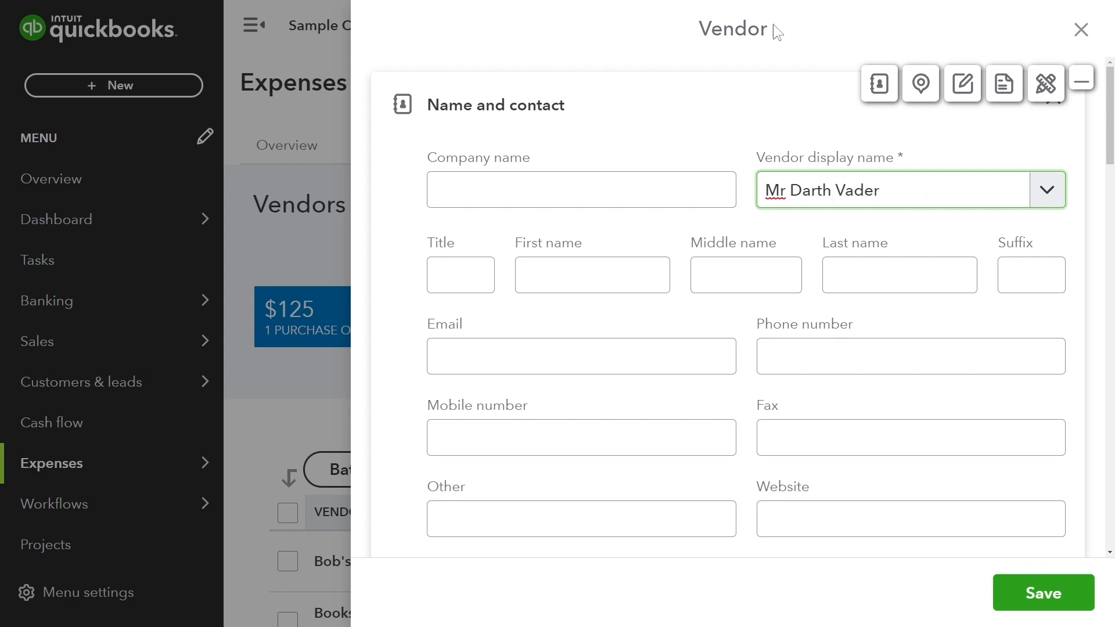
click(640, 186)
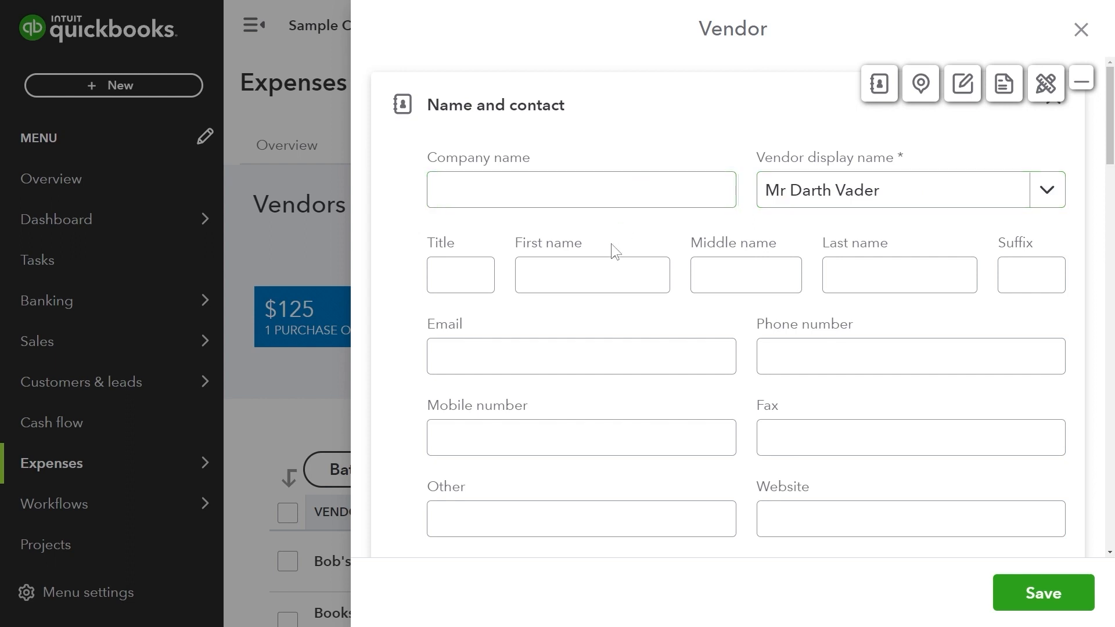
click(459, 268)
click(577, 266)
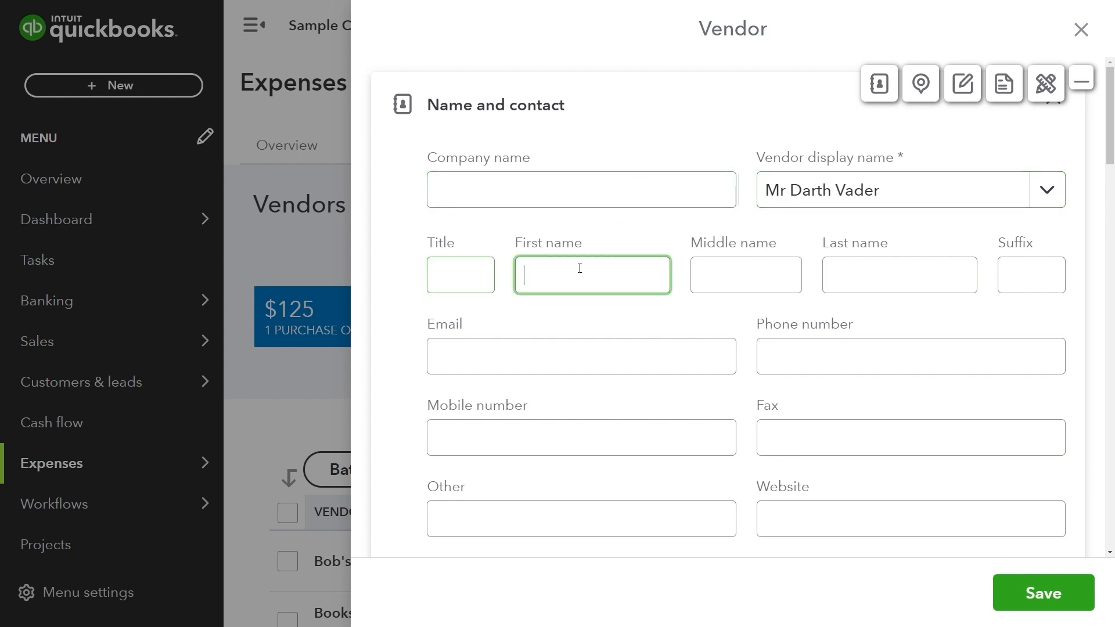
click(730, 270)
click(617, 358)
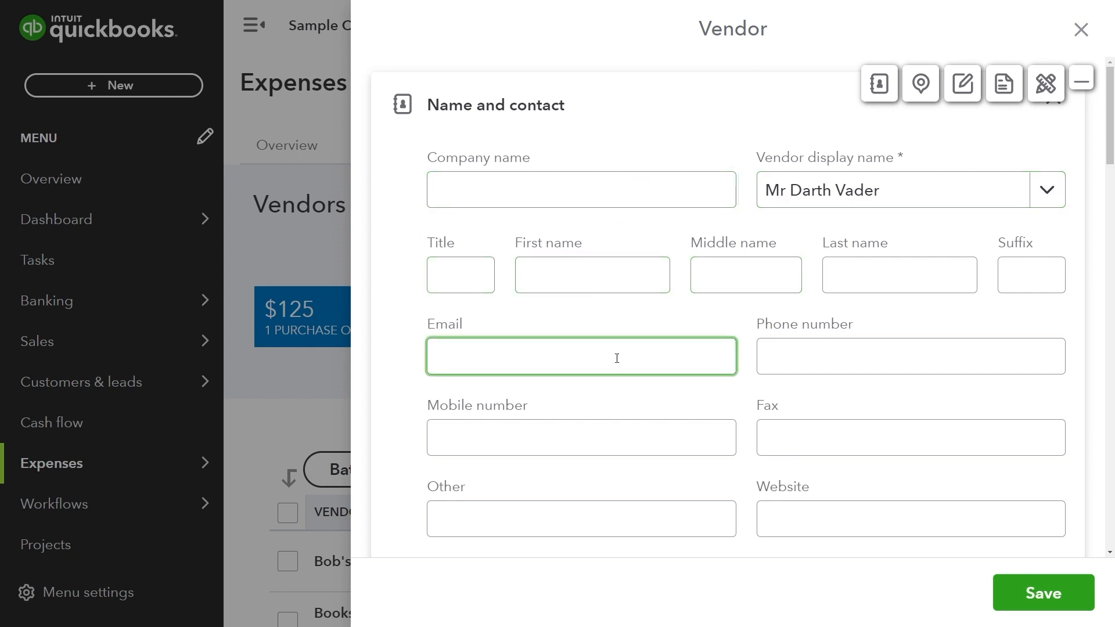
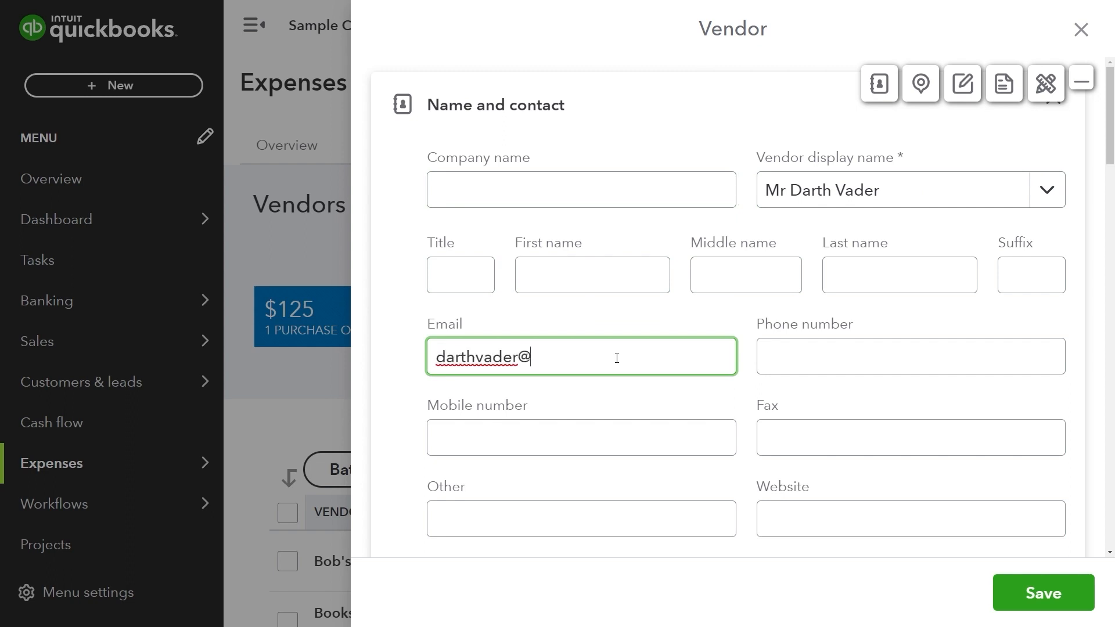
click(781, 348)
text(6)
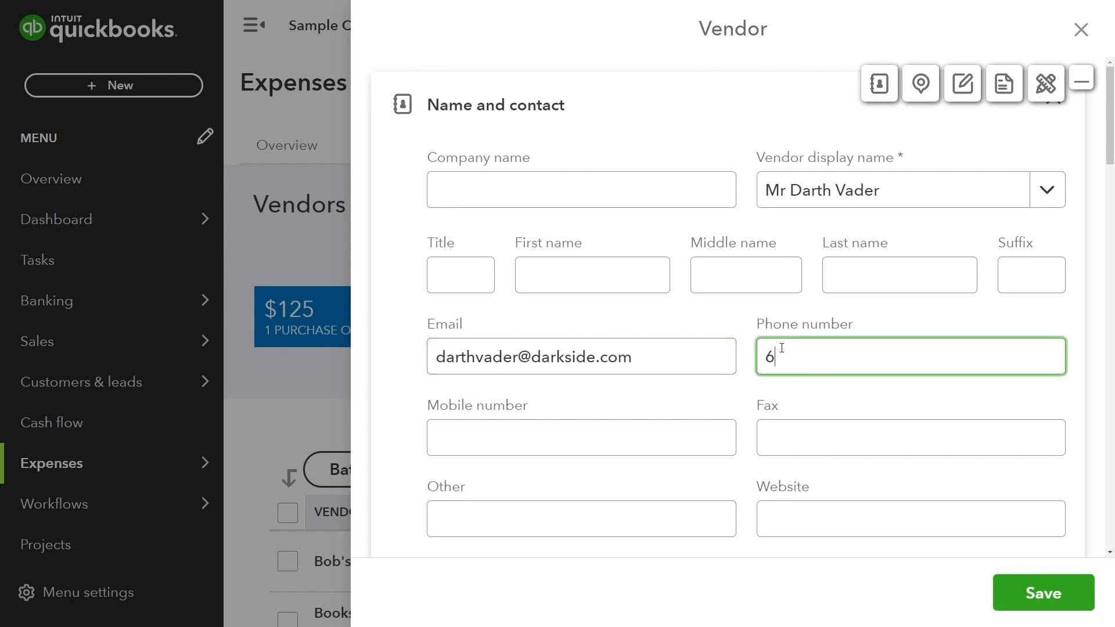
text(66)
click(738, 391)
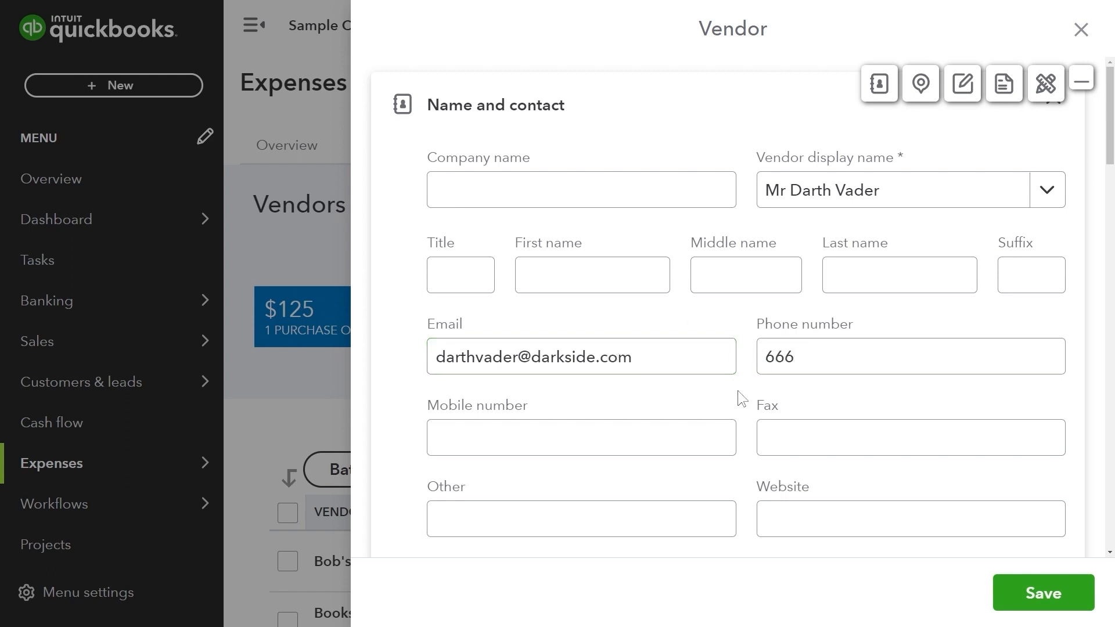
Begin editing the title in the vendor's name to print on checks.
scroll(738, 391, down, 3)
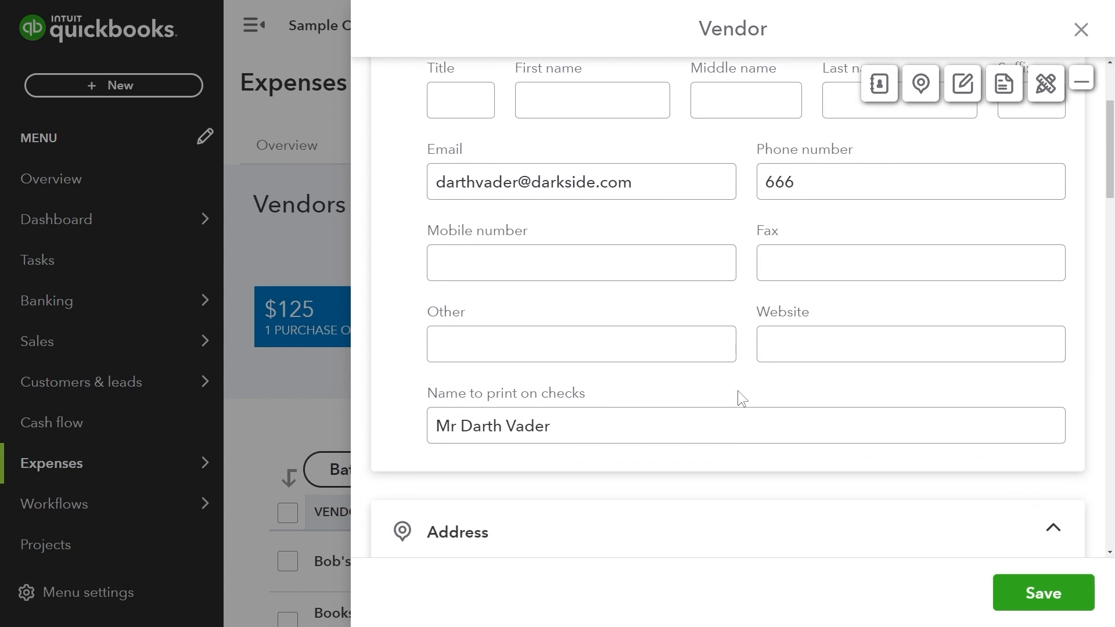
scroll(737, 392, down, 1)
click(543, 385)
click(455, 364)
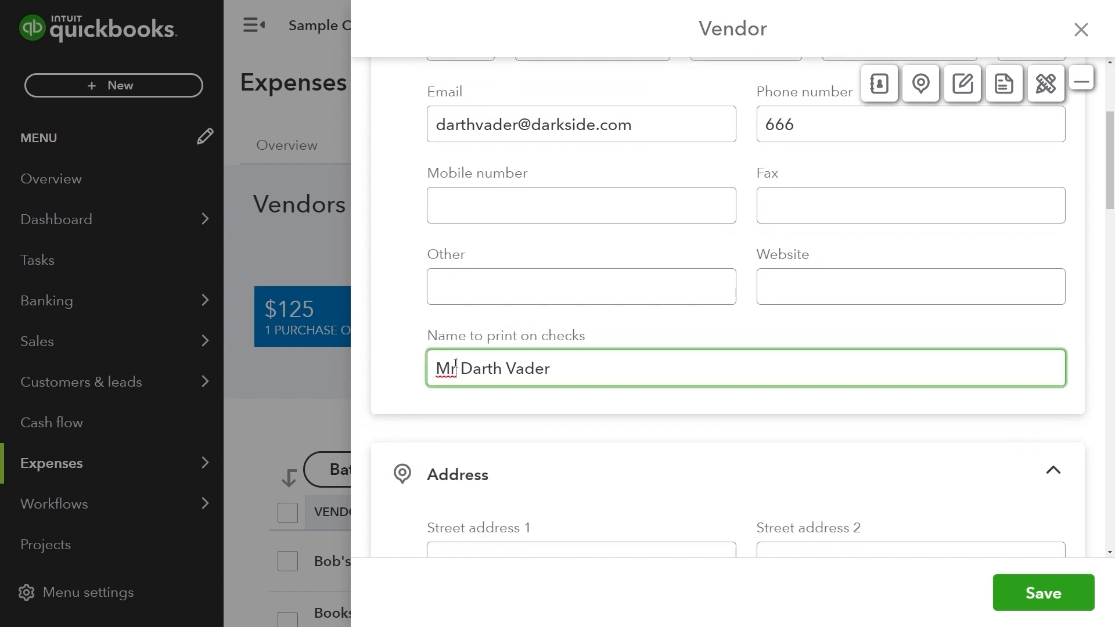
scroll(625, 226, up, 1)
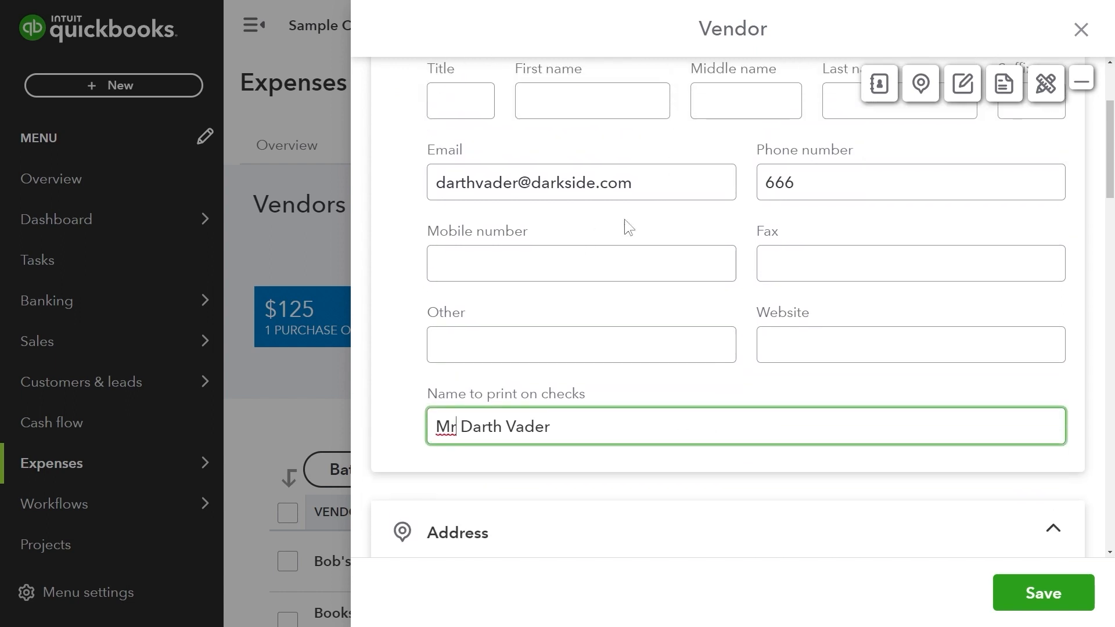
drag(638, 183, 403, 201)
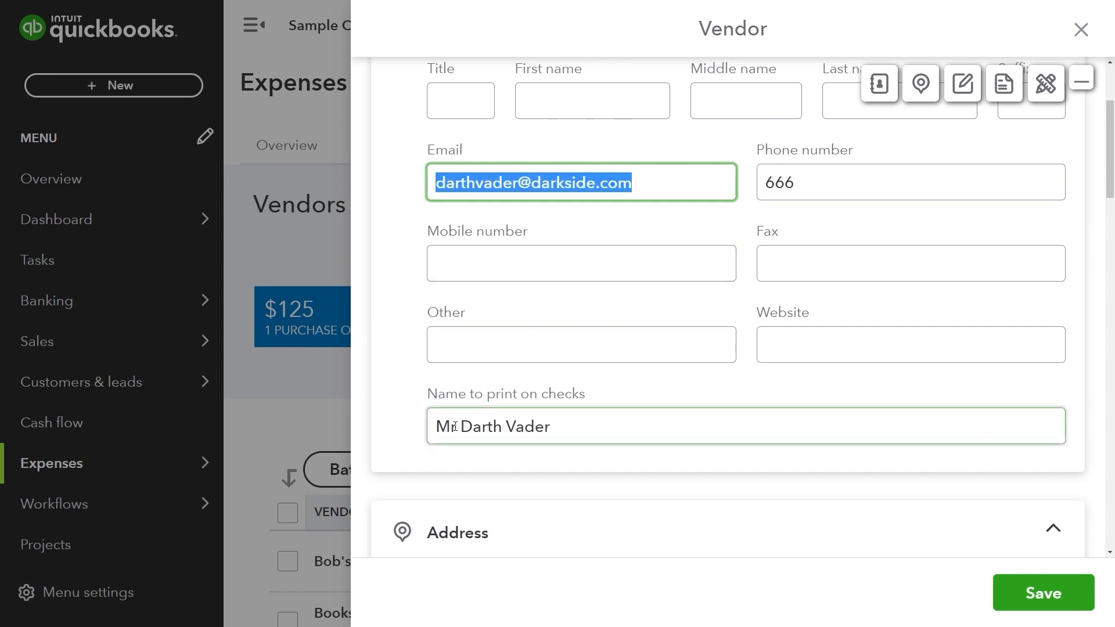
scroll(454, 426, up, 3)
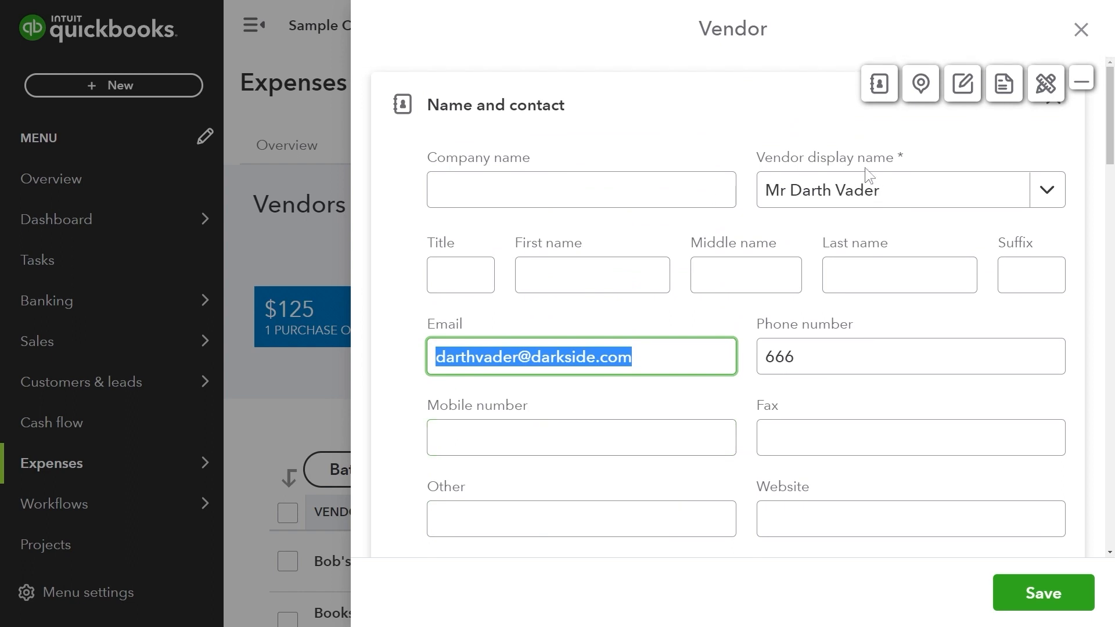
drag(835, 158, 908, 157)
click(907, 157)
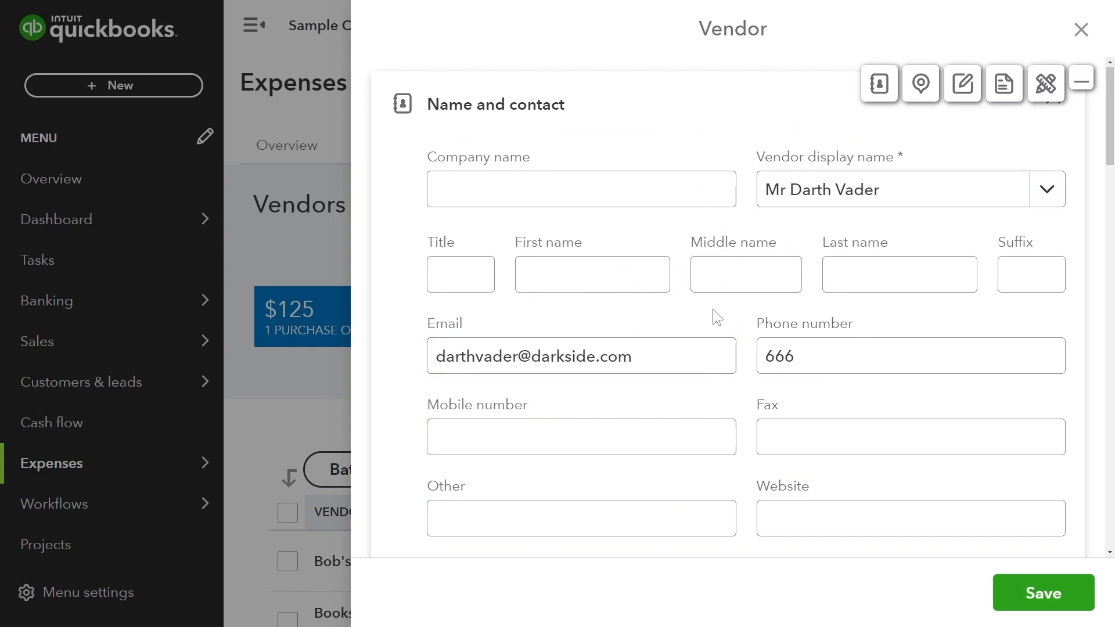
scroll(711, 309, down, 4)
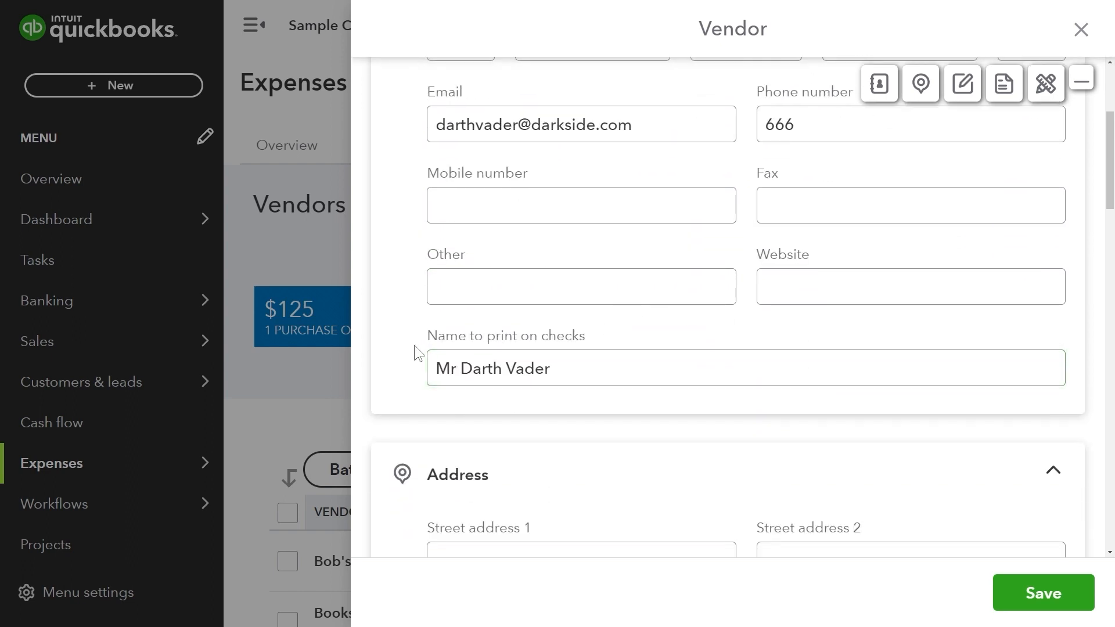
drag(424, 336, 577, 338)
Replace Mr with Lord in the vendor's name to print on checks.
click(560, 369)
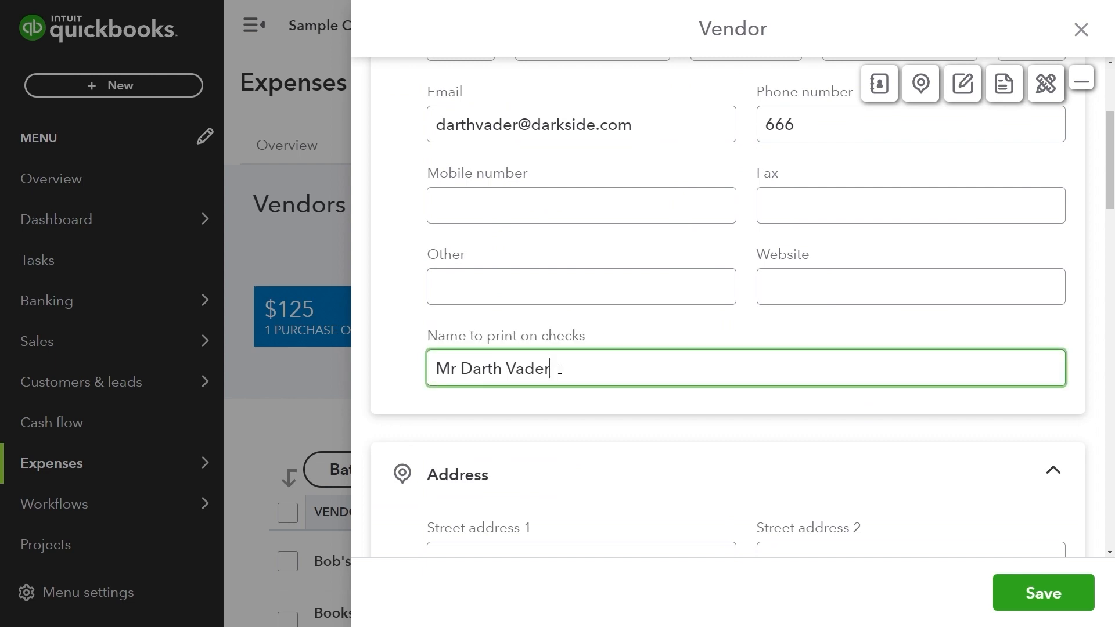
double_click(454, 371)
drag(457, 371, 420, 371)
text(Lord)
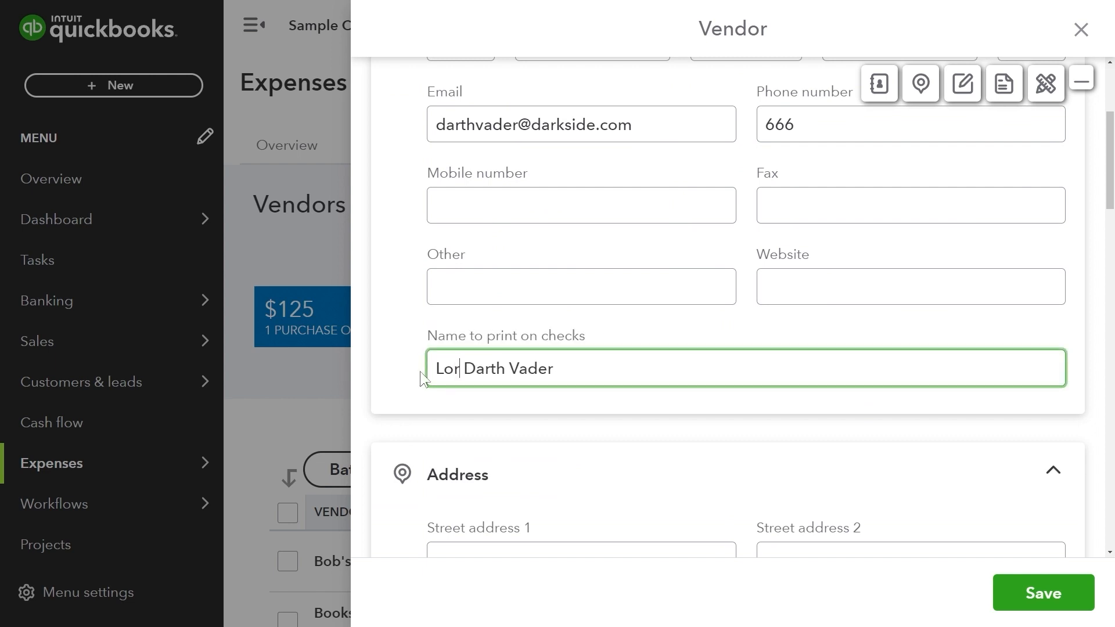
click(514, 403)
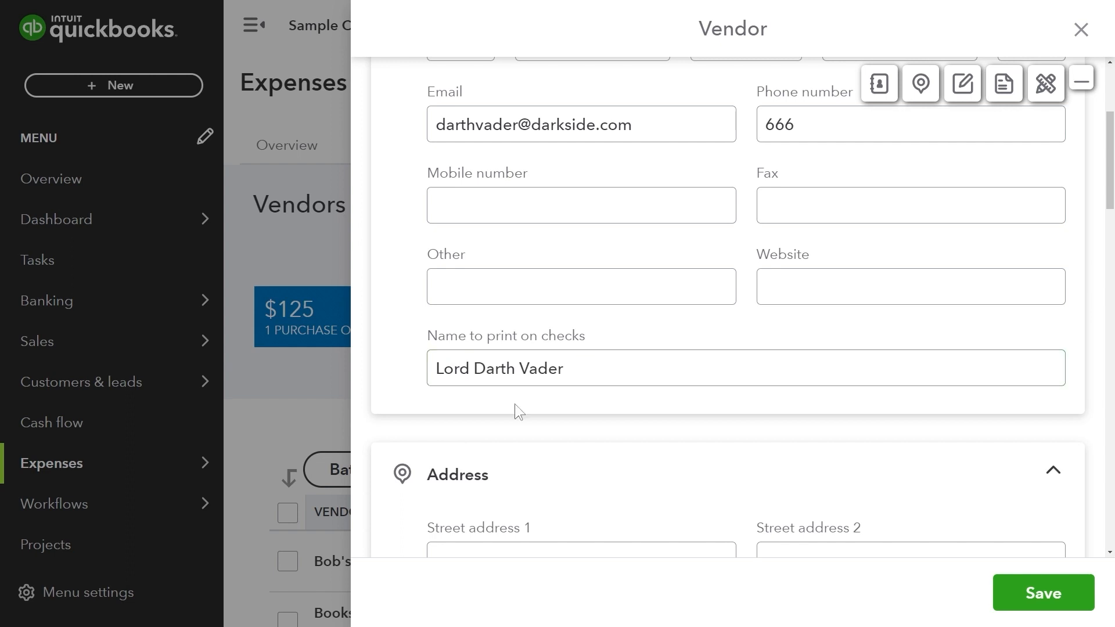
scroll(514, 403, down, 3)
click(516, 404)
scroll(515, 402, down, 2)
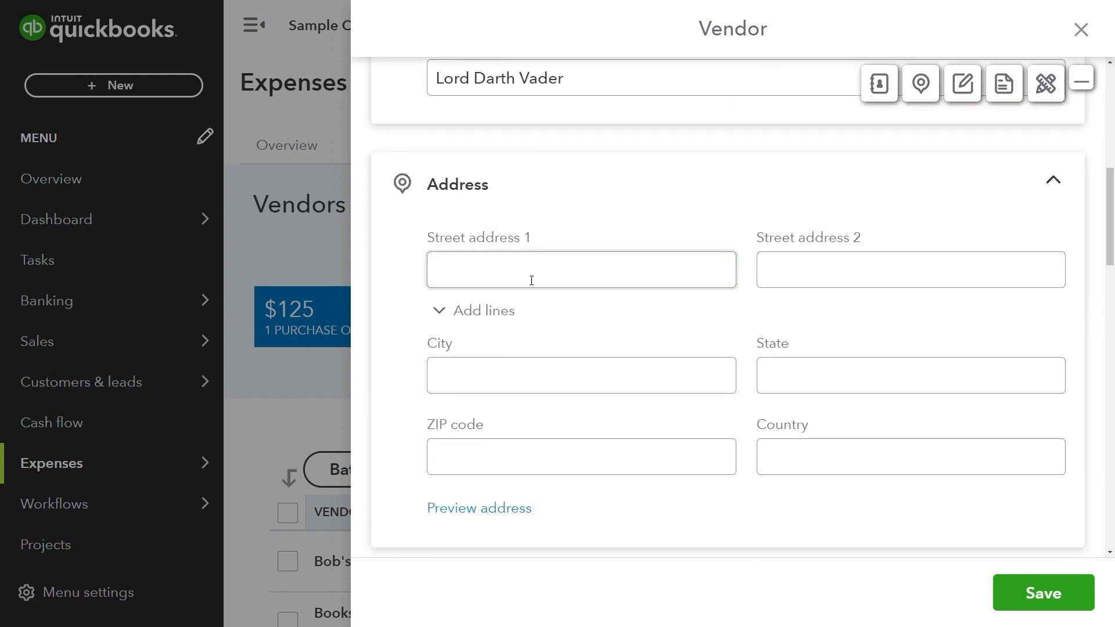
Enter the vendor's two street address lines, trimming a stray letter from the second.
text(Death Star)
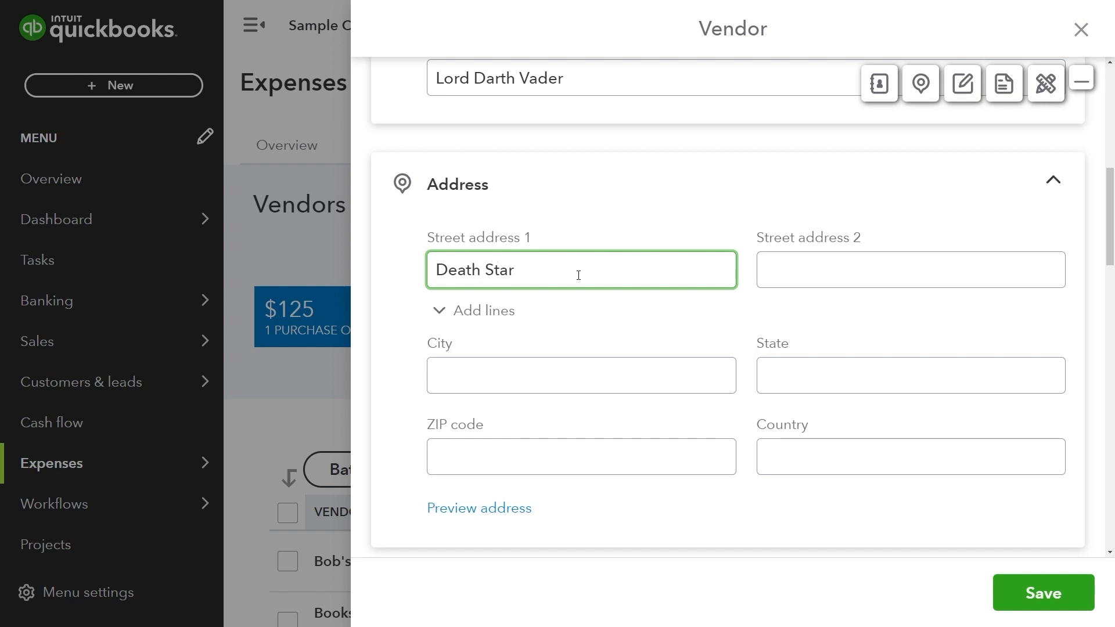
click(843, 271)
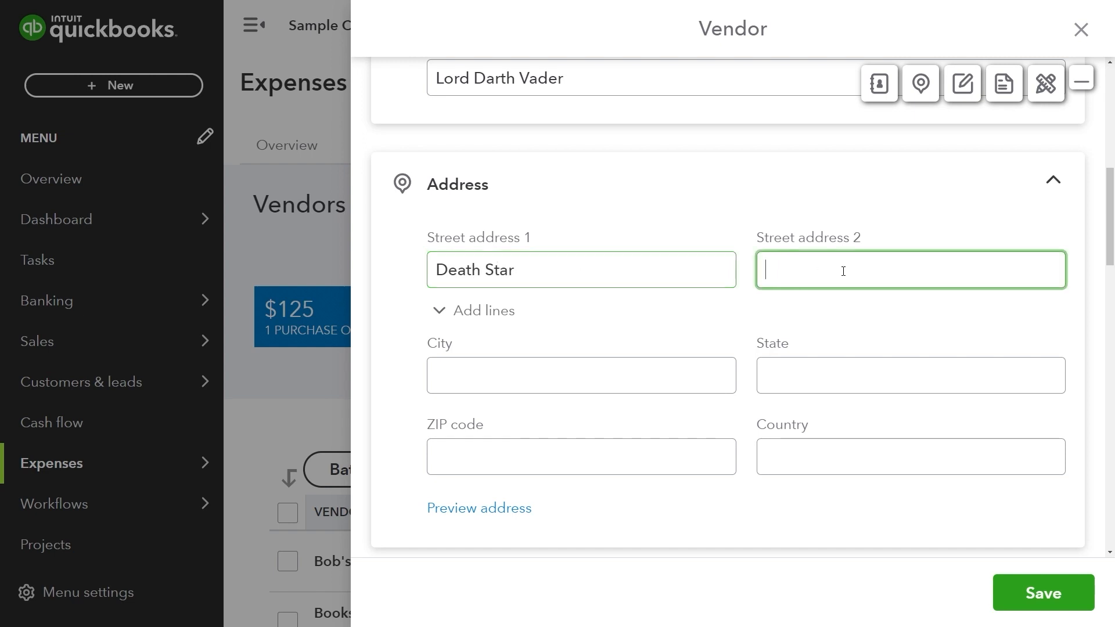
text(Outer spacer)
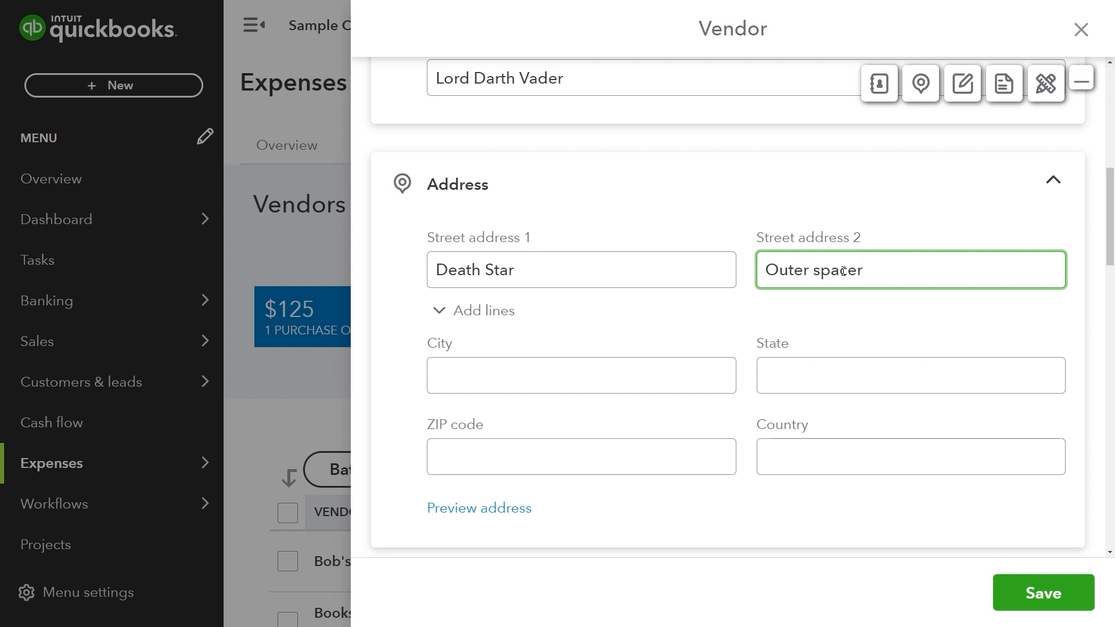
key(BackSpace)
click(831, 138)
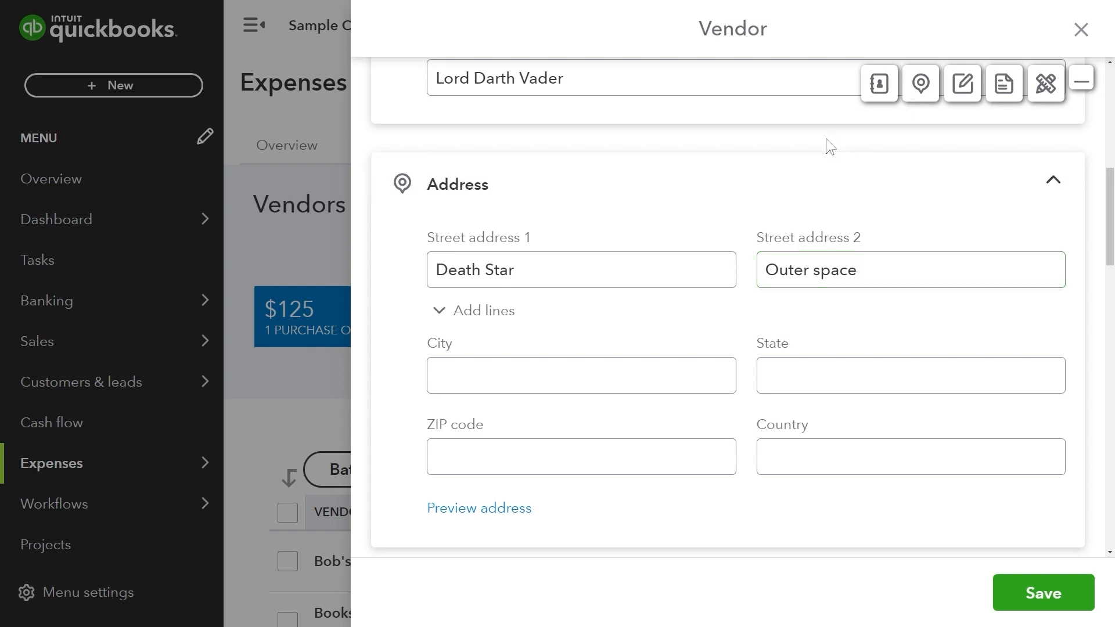
scroll(826, 138, down, 3)
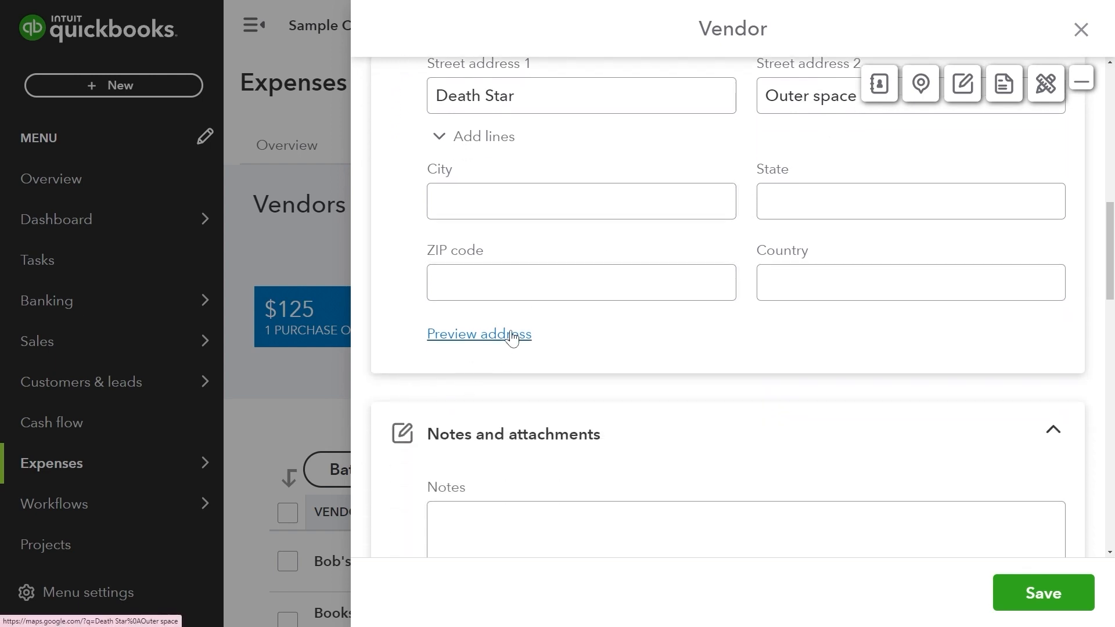
click(510, 333)
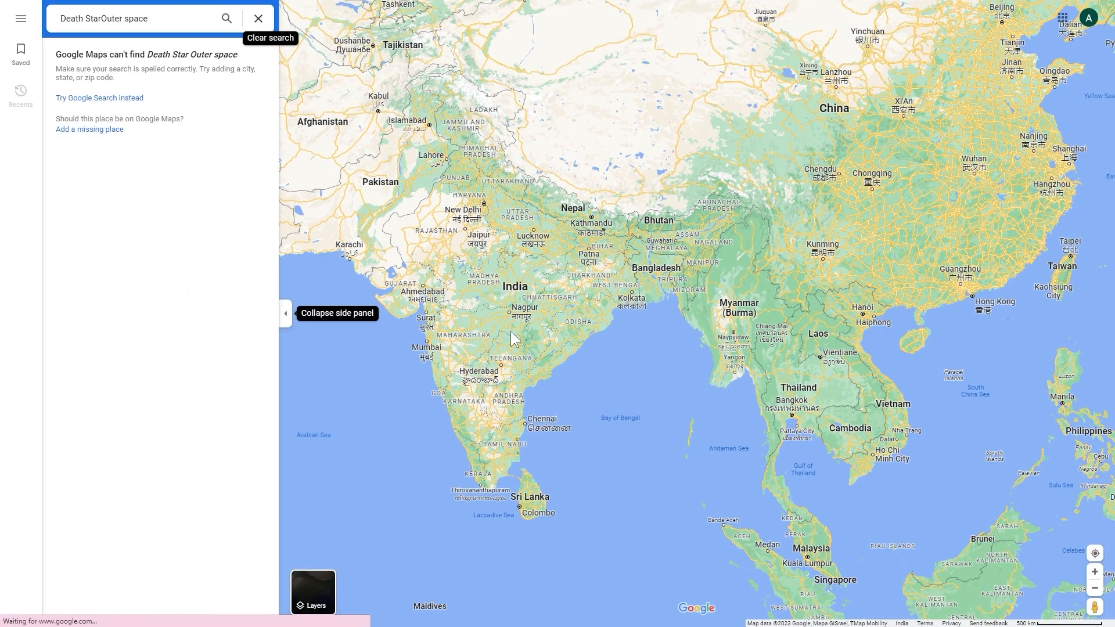
key(ctrl+w)
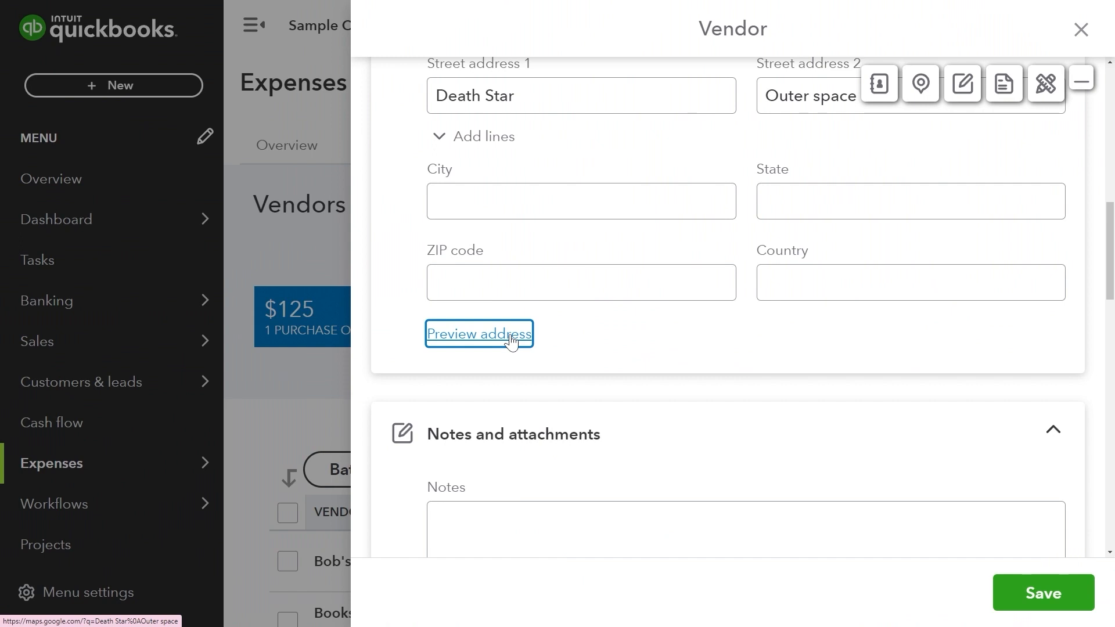
Add the note 'Reminders to remind.' to the vendor record.
click(674, 354)
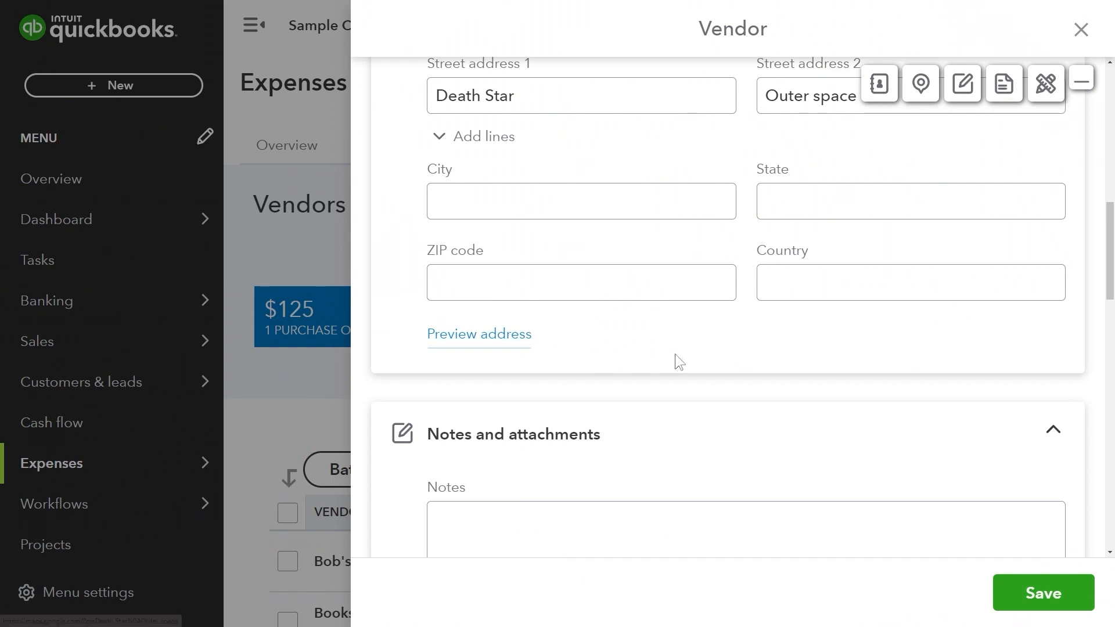
scroll(674, 353, down, 3)
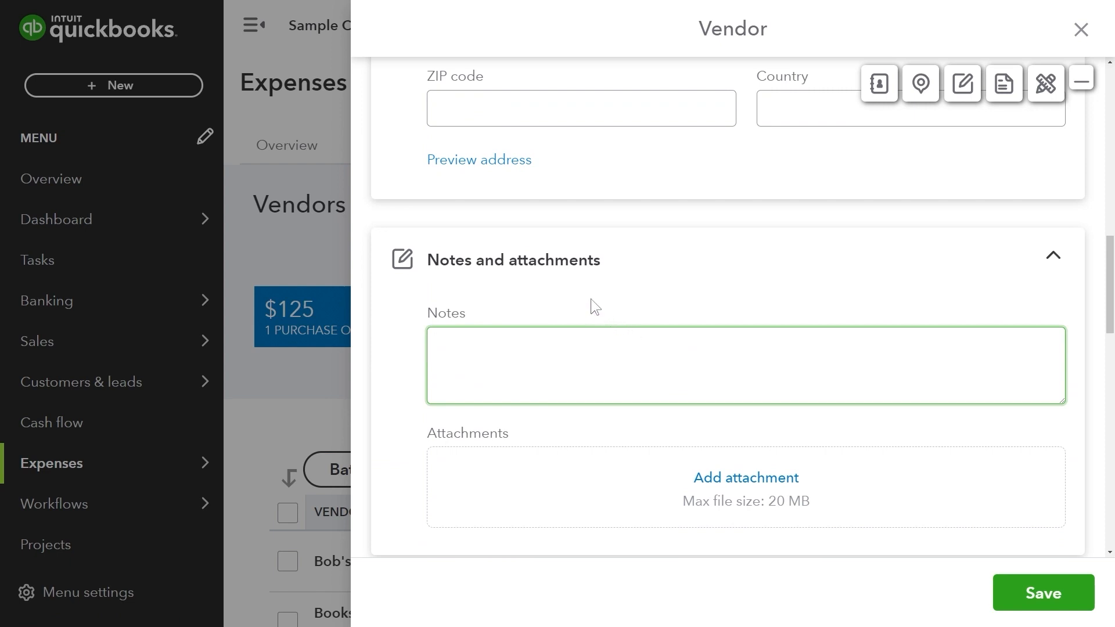
text(Reminders to r)
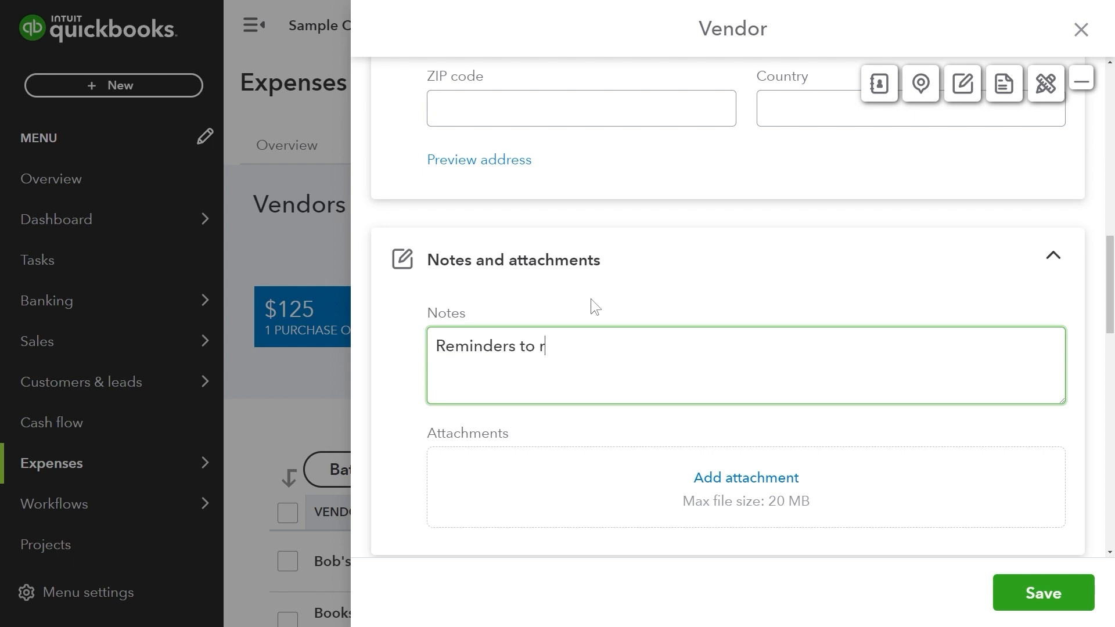
text(emind.)
Attach youtube.png from Downloads to the vendor.
click(716, 477)
double_click(174, 137)
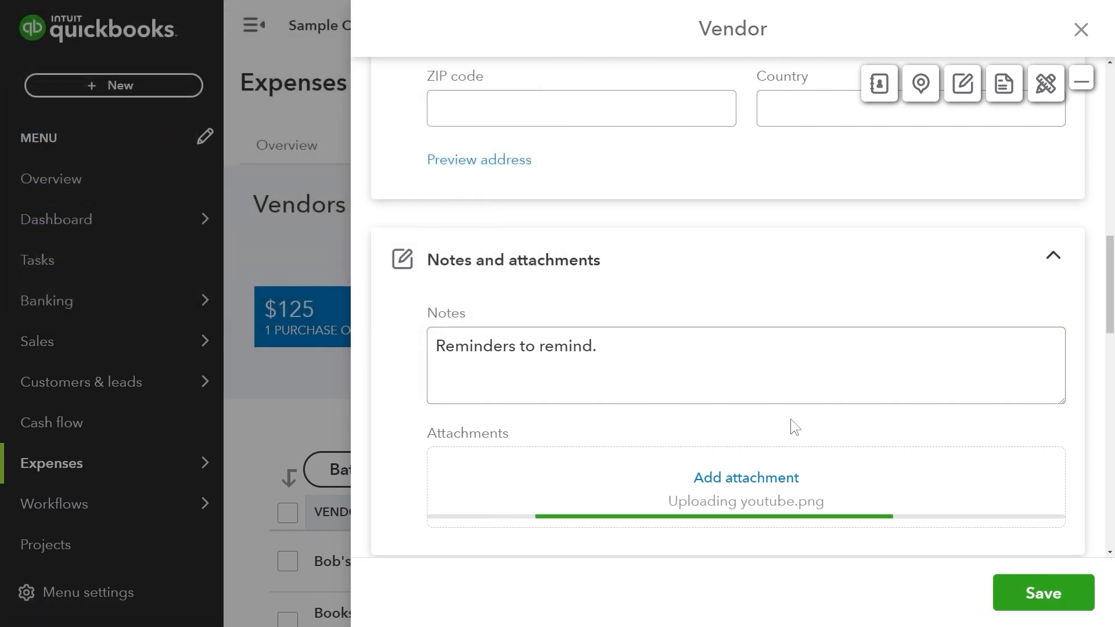
scroll(790, 419, down, 4)
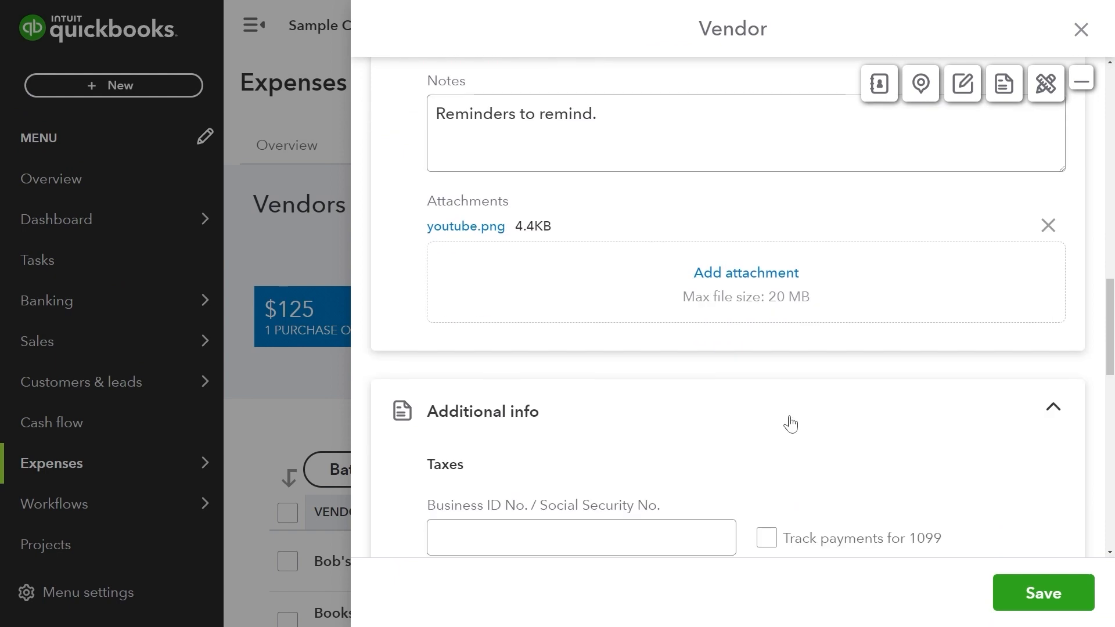
scroll(791, 424, down, 3)
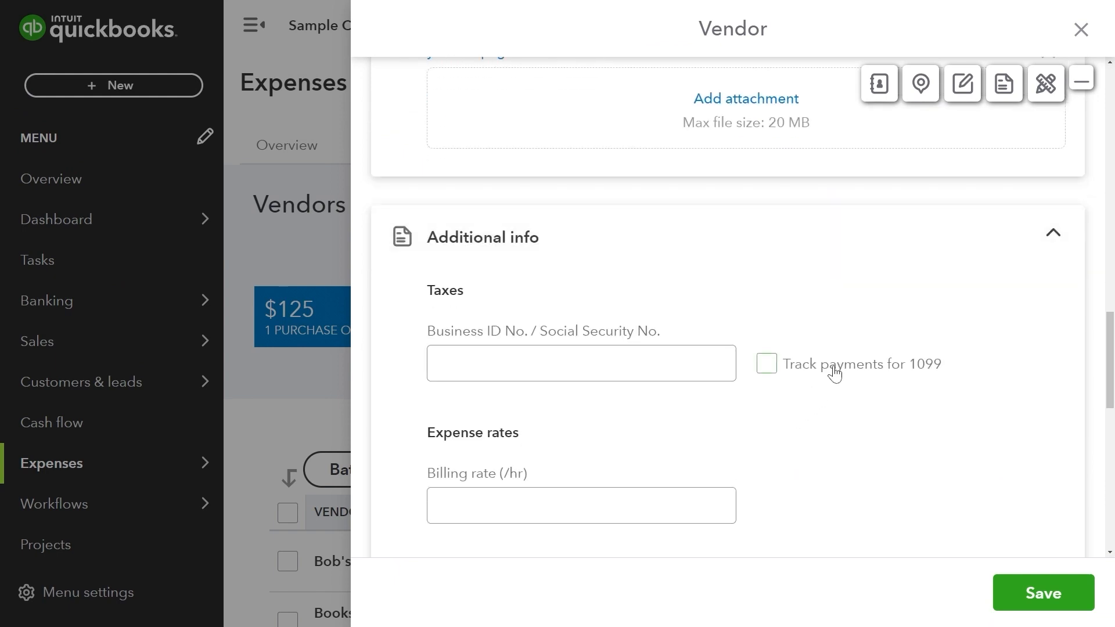
Turn on 1099 payment tracking and enter the vendor's business ID number.
click(767, 364)
click(687, 368)
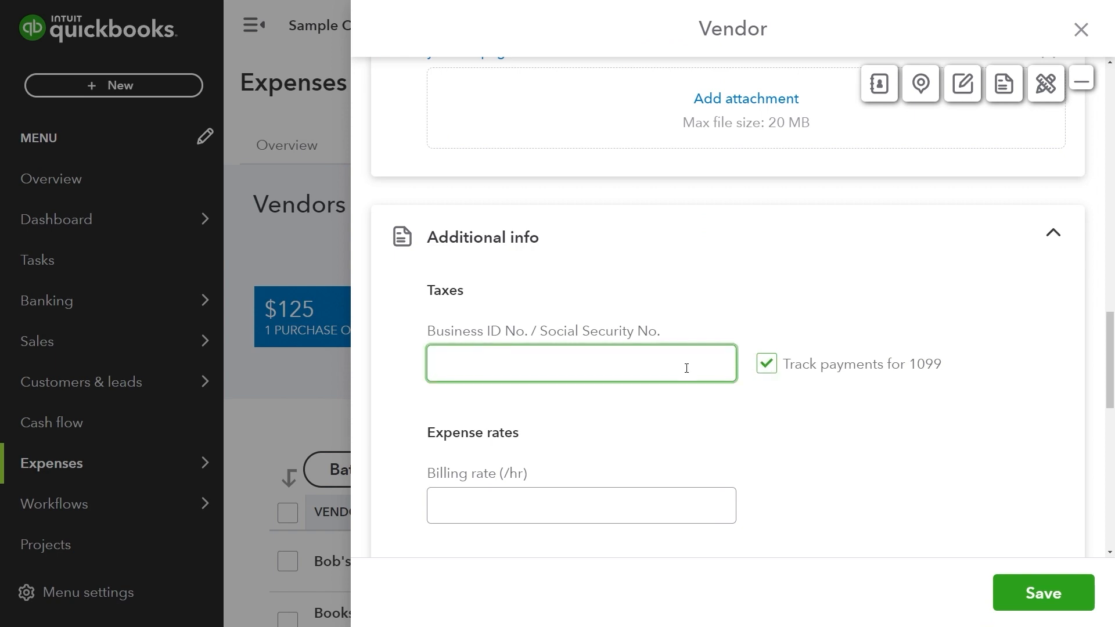
text(456123456)
click(718, 415)
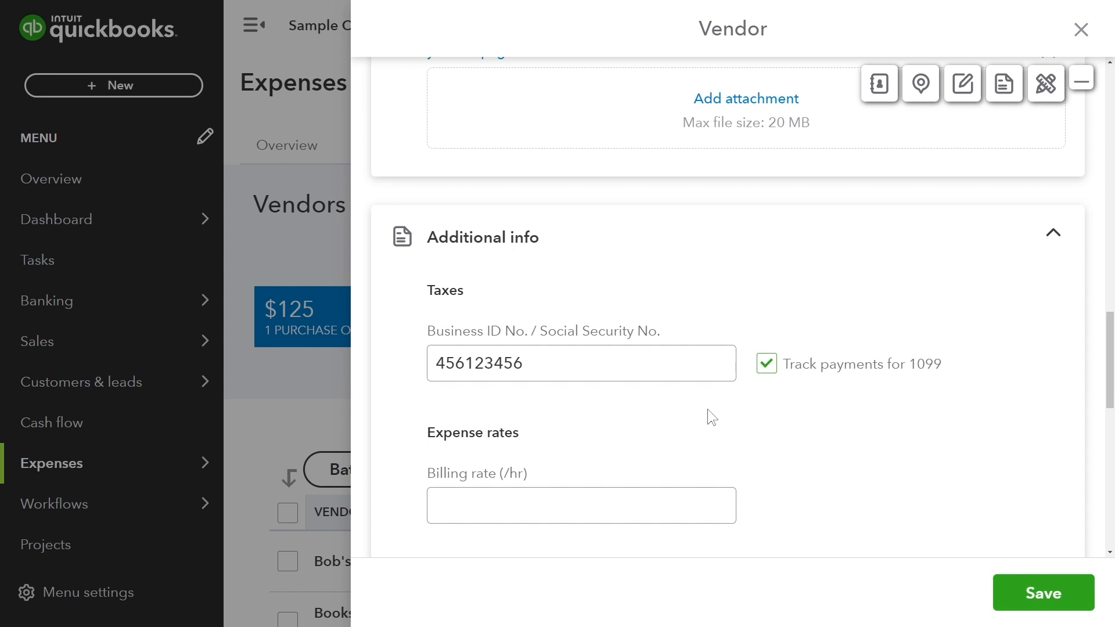
click(688, 365)
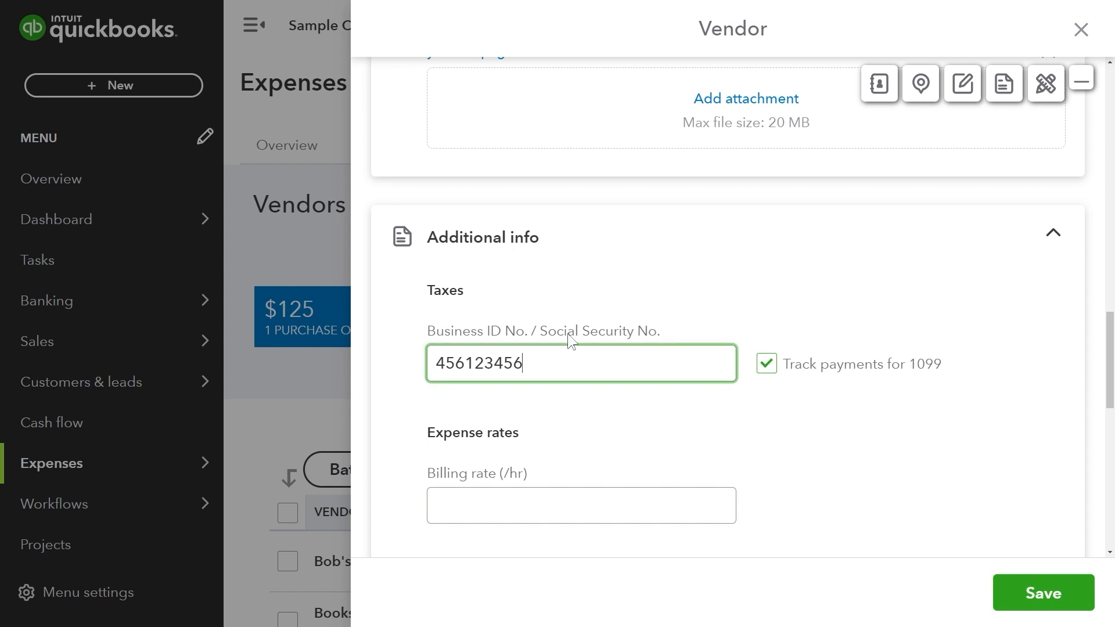
drag(431, 334, 671, 332)
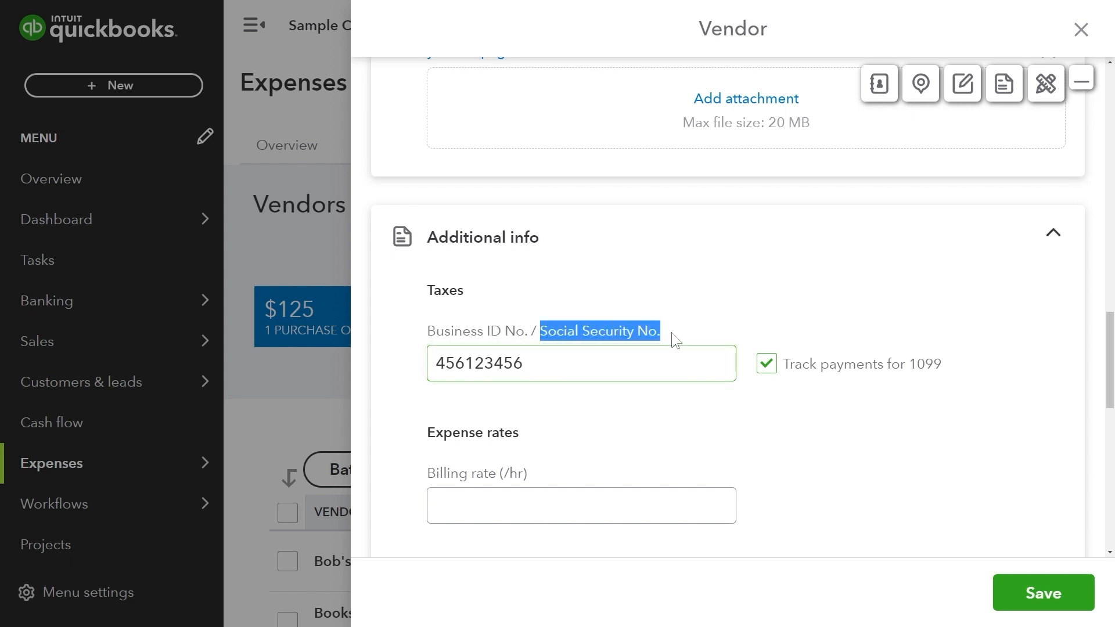
click(585, 401)
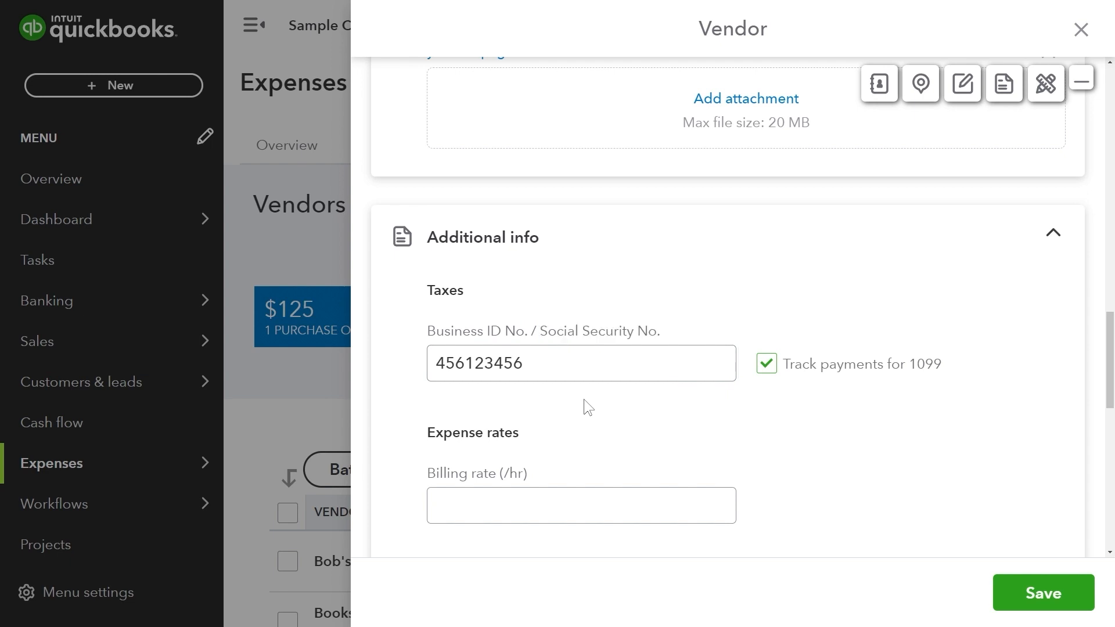
Set the vendor's billing rate to 50.00 per hour.
scroll(584, 404, down, 4)
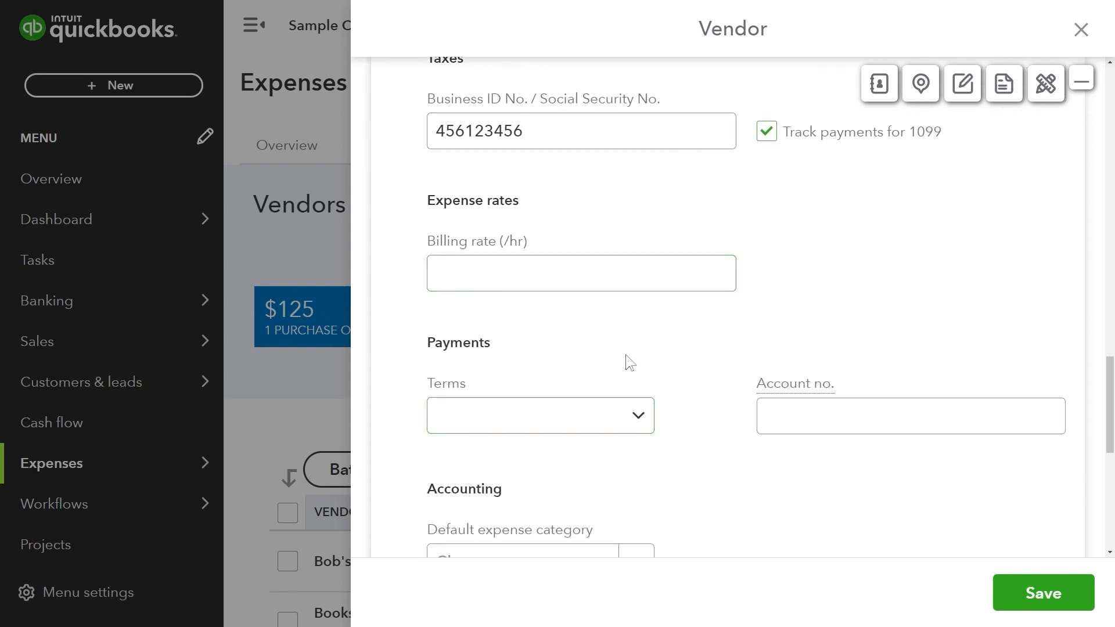
click(458, 266)
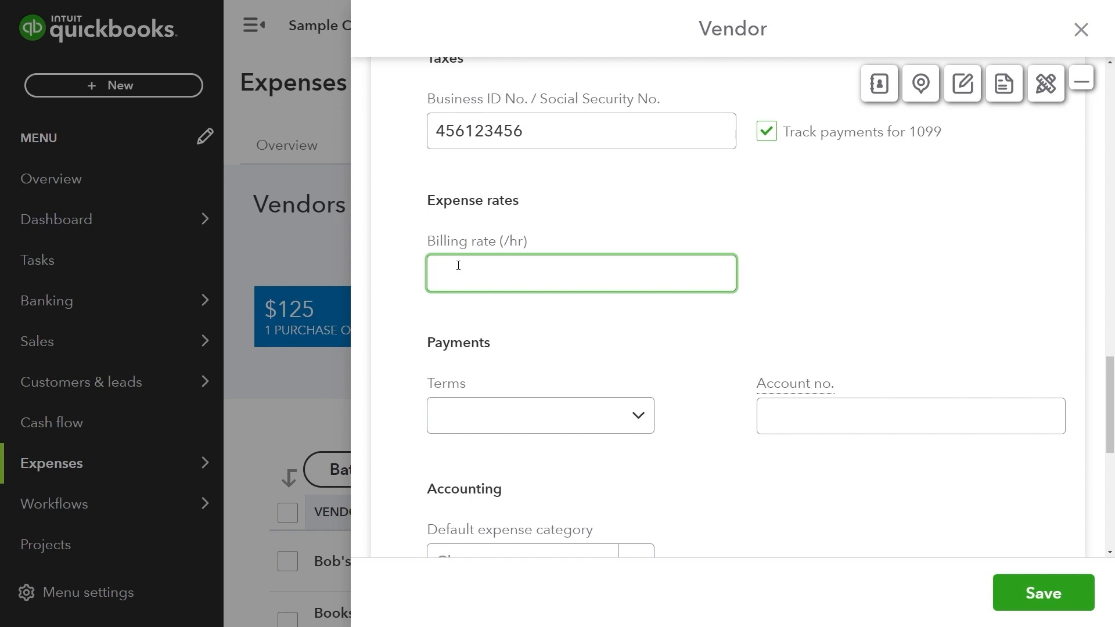
text(50)
click(561, 339)
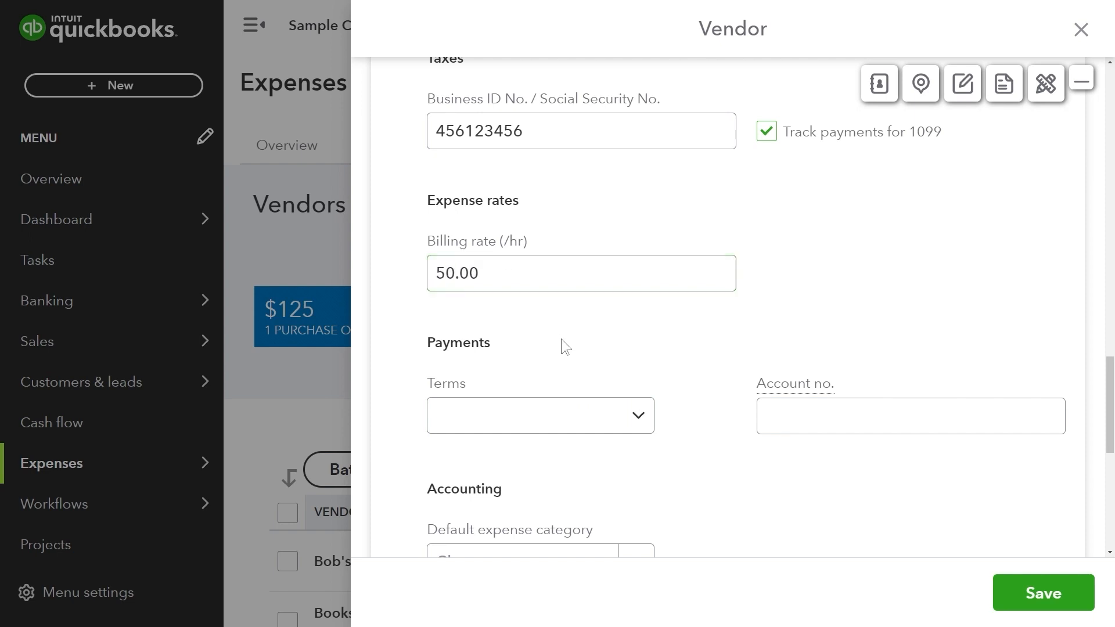
double_click(464, 347)
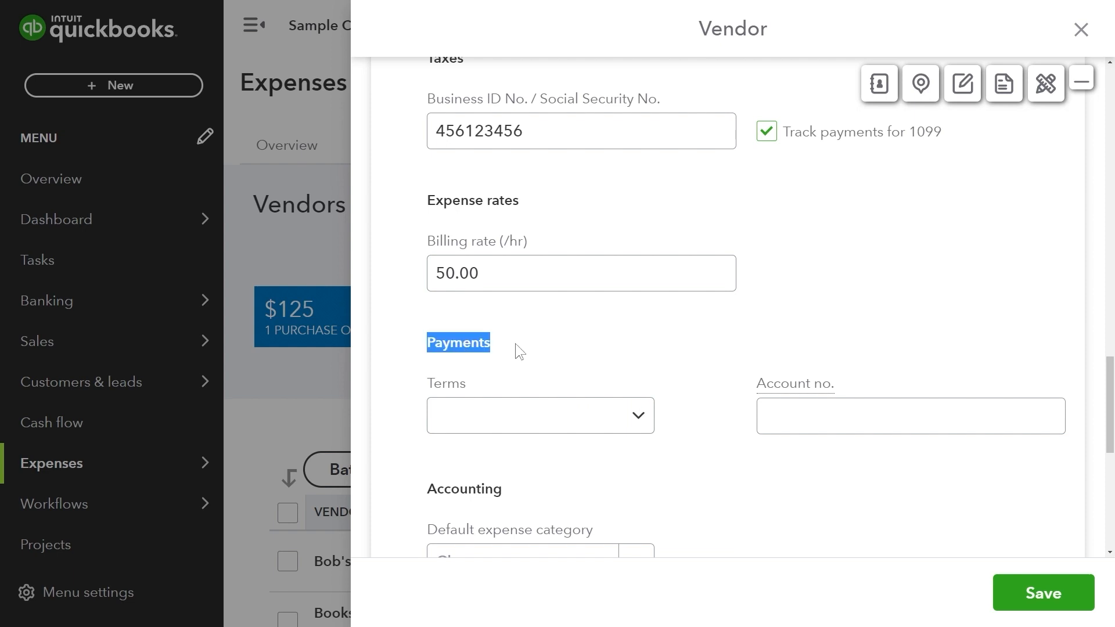
click(568, 343)
scroll(568, 344, down, 1)
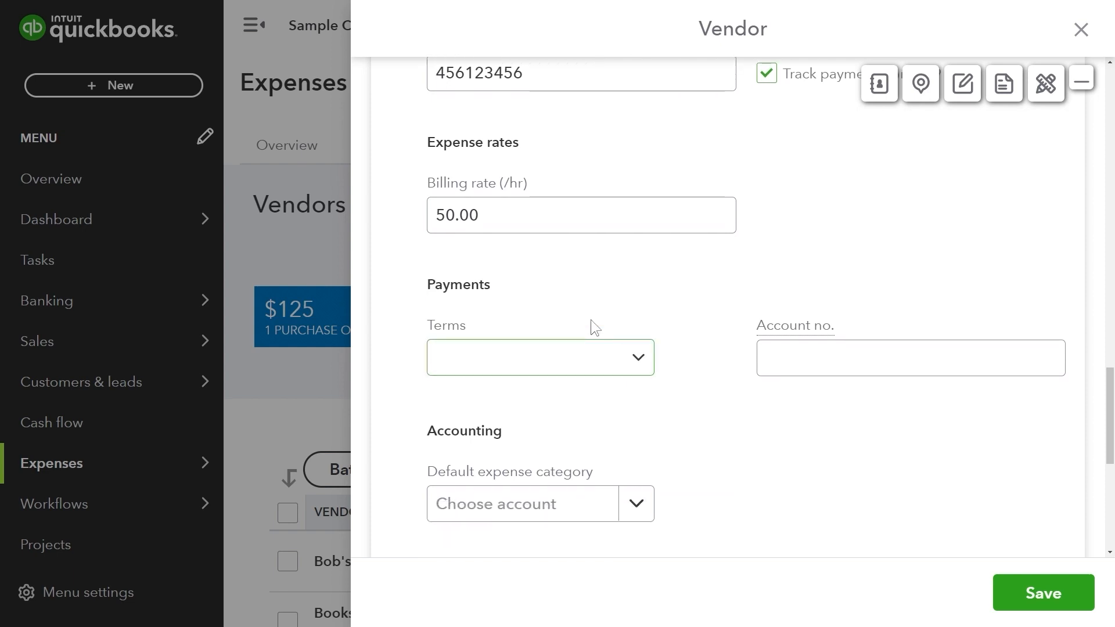
click(458, 215)
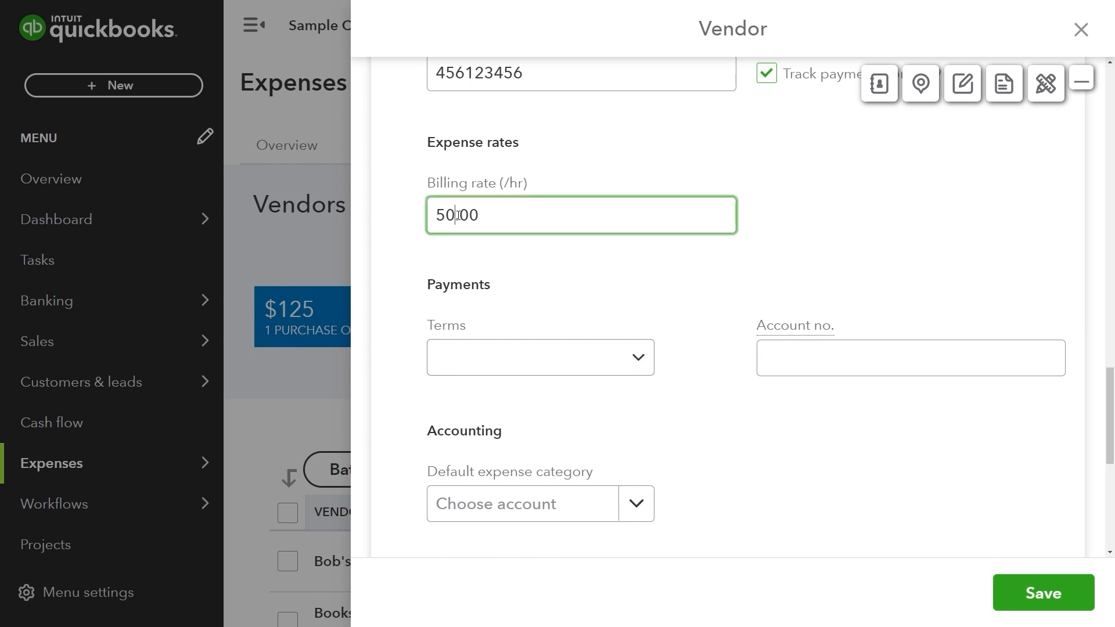
click(568, 219)
click(633, 357)
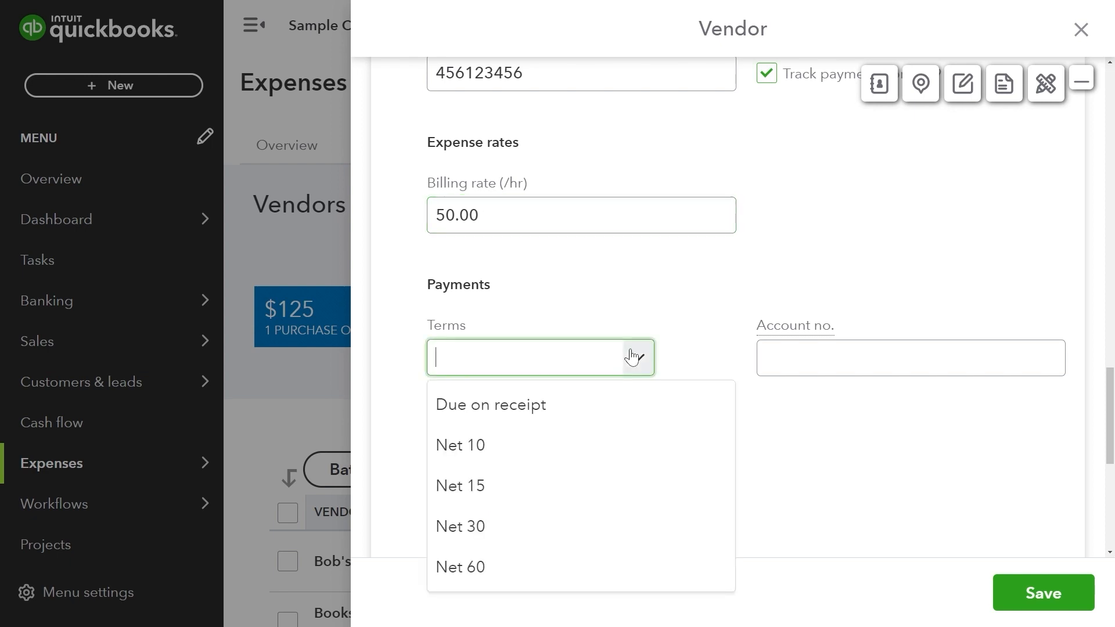
Give the vendor Net 30 terms and a Maintenance and Repair default expense category.
scroll(633, 356, down, 1)
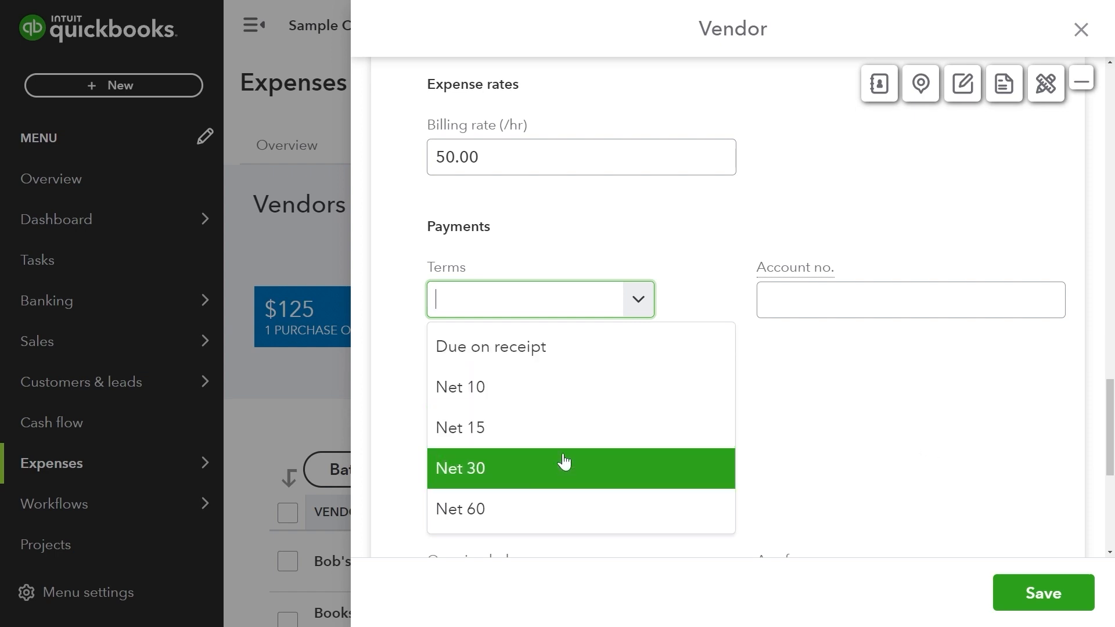
click(565, 466)
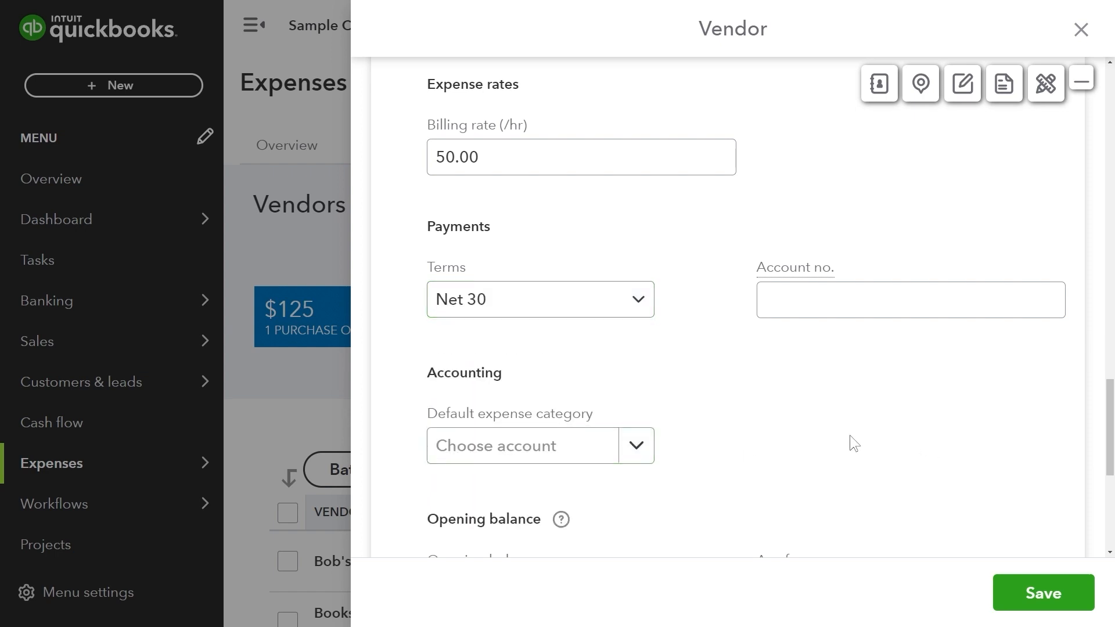
click(891, 311)
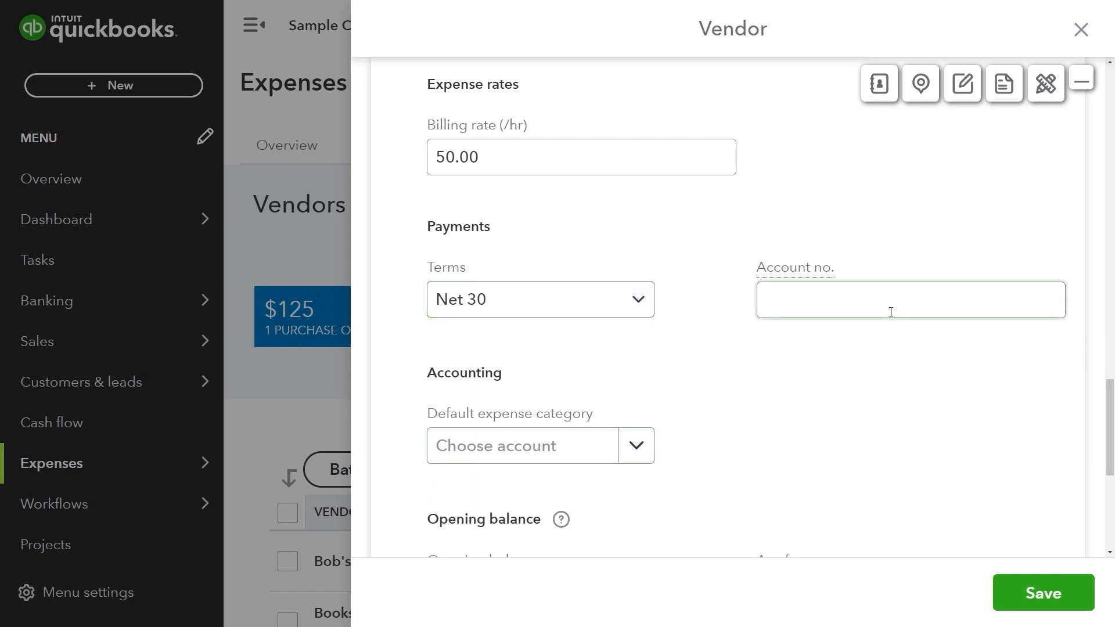
click(638, 449)
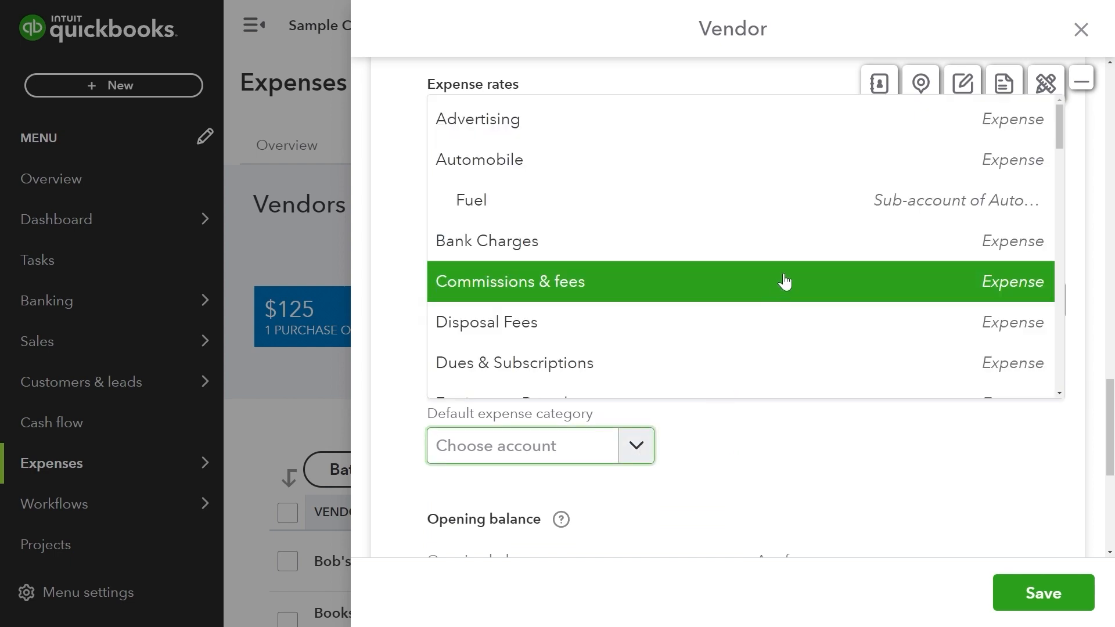
scroll(788, 341, down, 2)
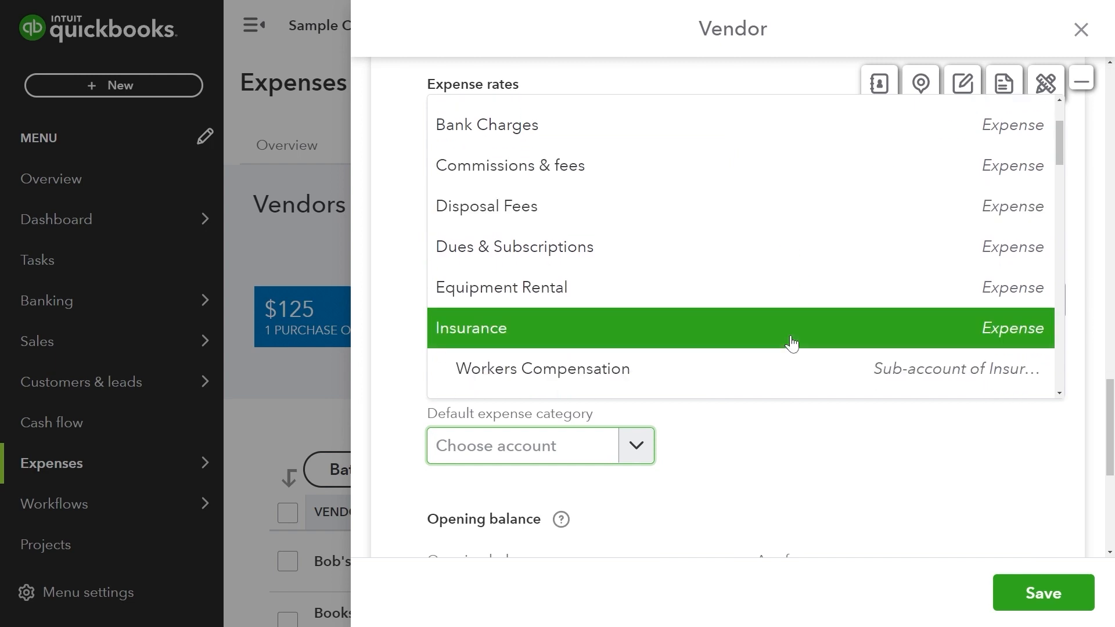
scroll(791, 342, down, 3)
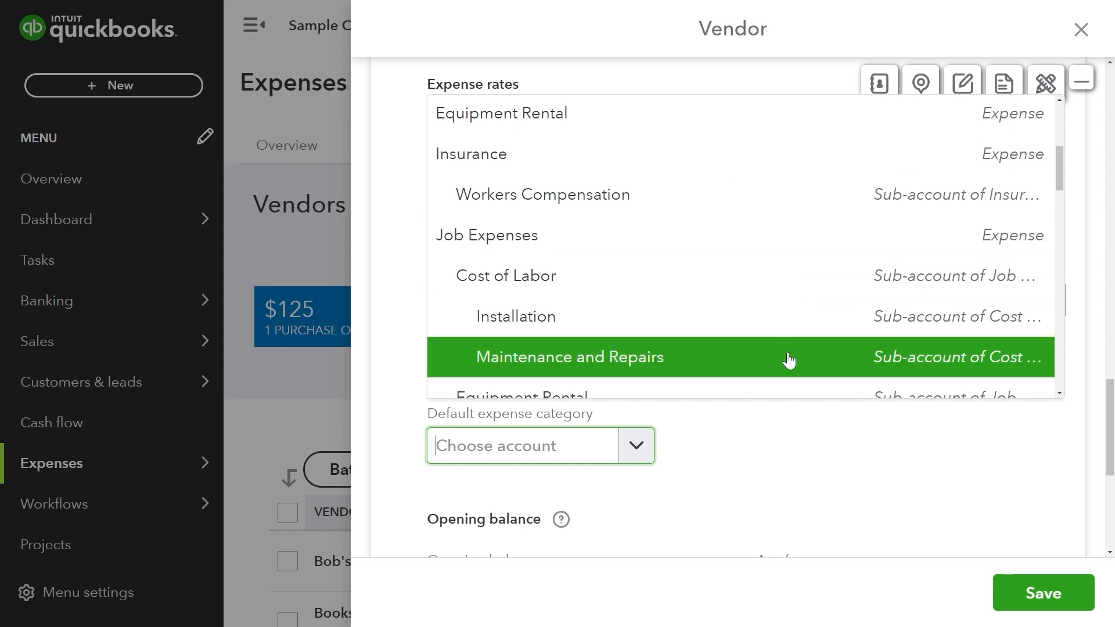
scroll(789, 360, down, 8)
right_click(792, 346)
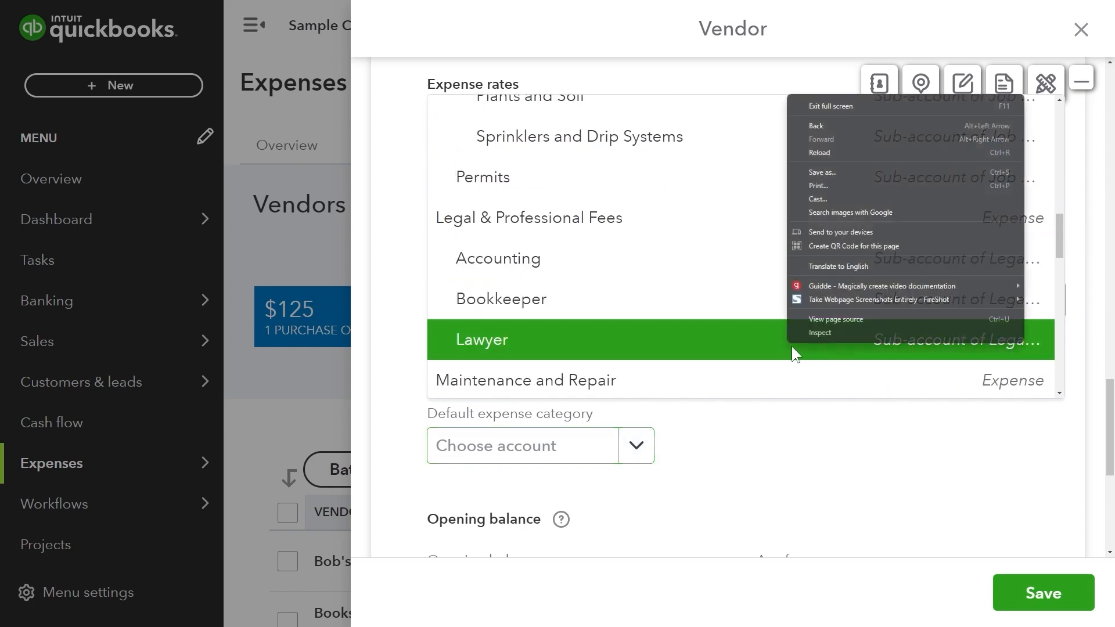
click(747, 372)
Enter a 300.00 opening balance as of 06/01/2023.
scroll(755, 369, down, 3)
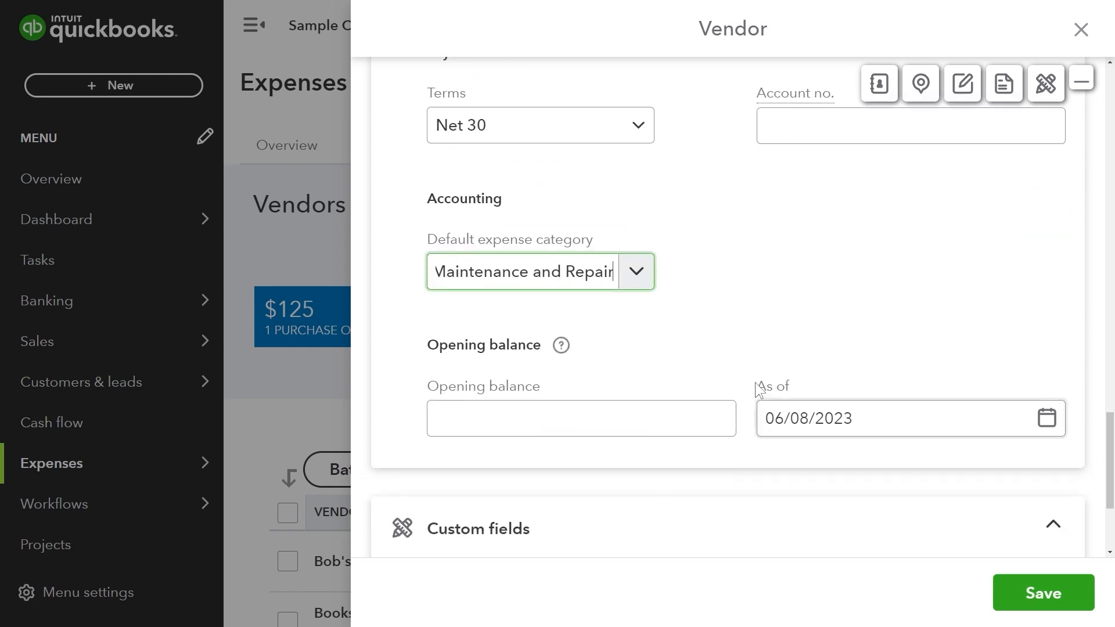
click(728, 408)
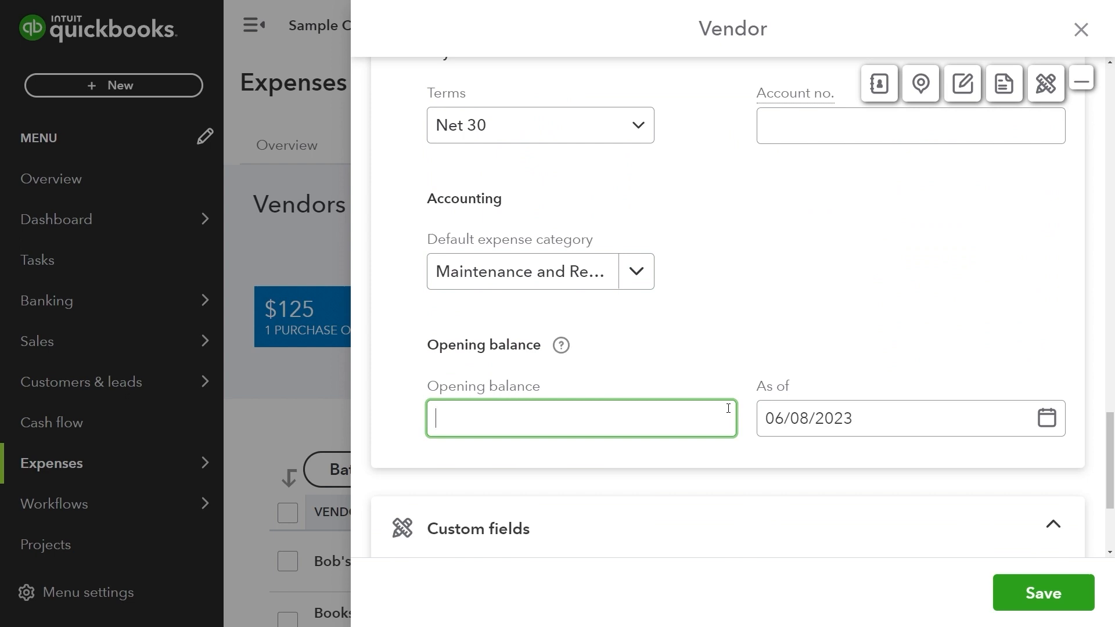
text(300)
click(856, 323)
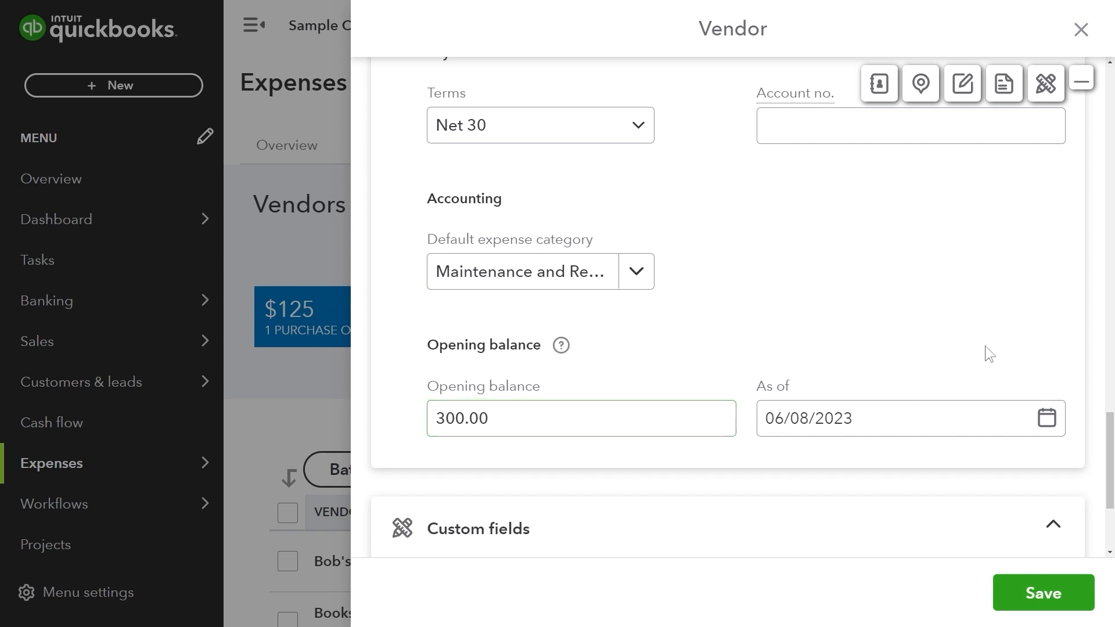
click(1047, 417)
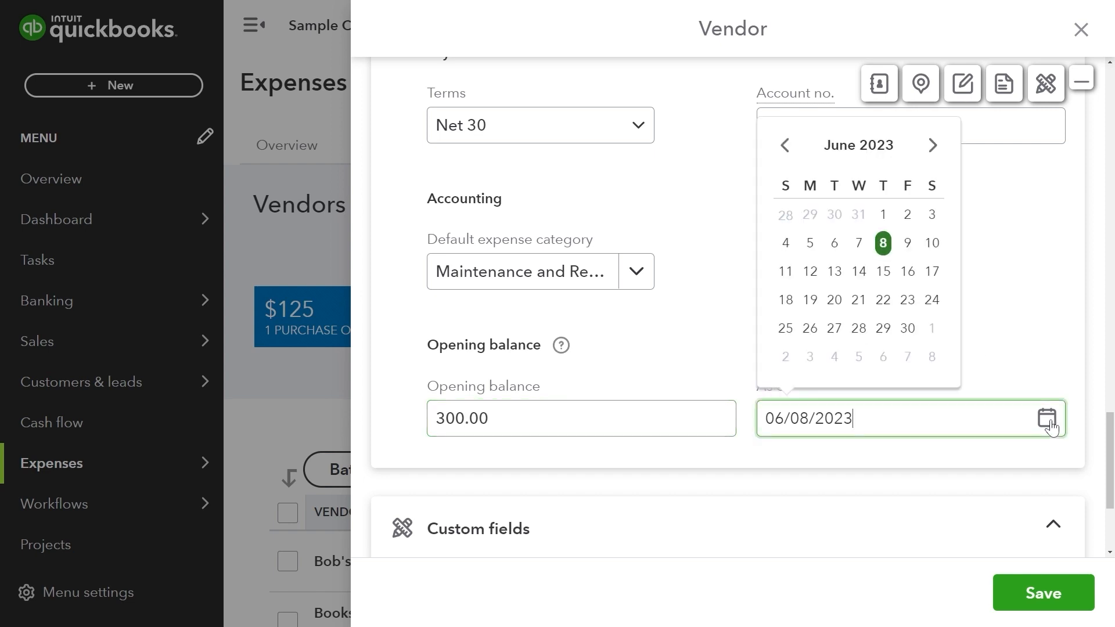
click(882, 215)
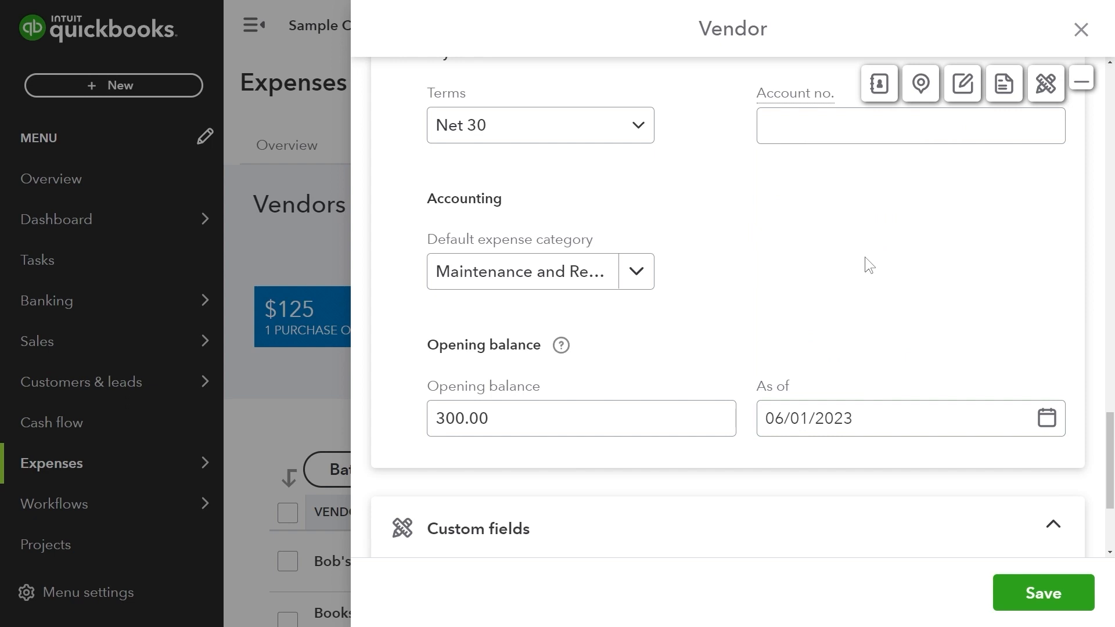
scroll(866, 259, down, 3)
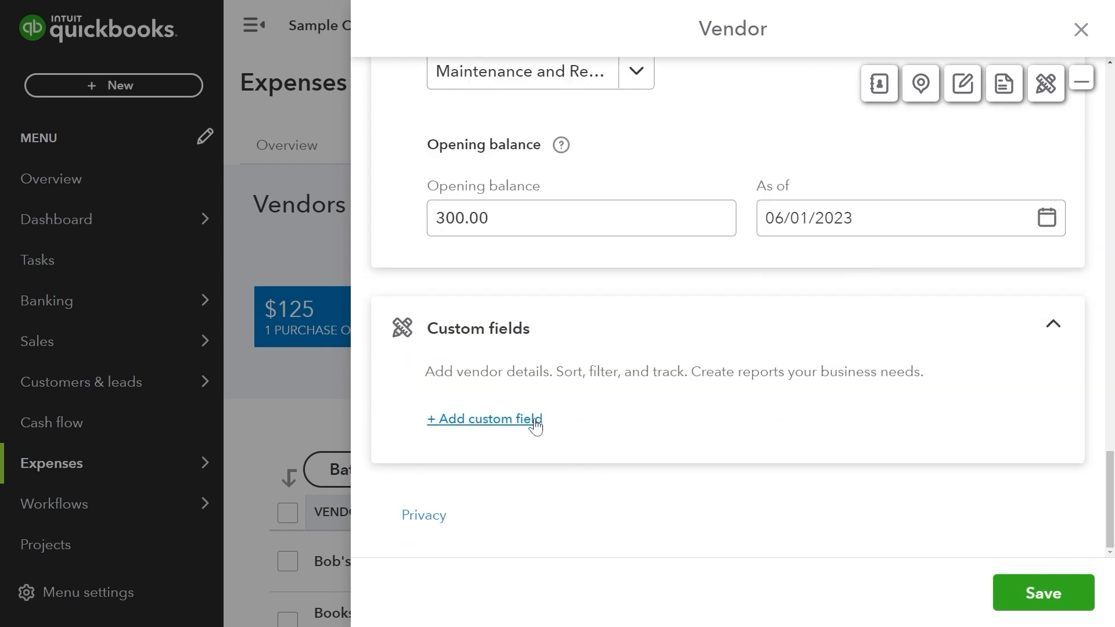
Add a Number-type vendor custom field and begin naming it 'Vendor nu'.
click(533, 418)
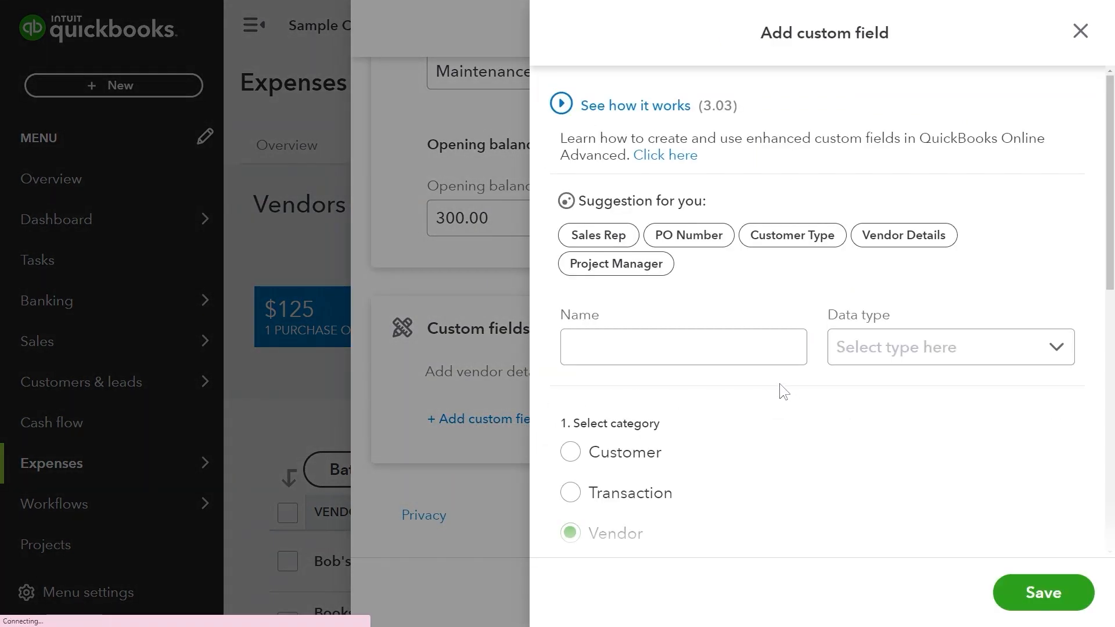
click(895, 348)
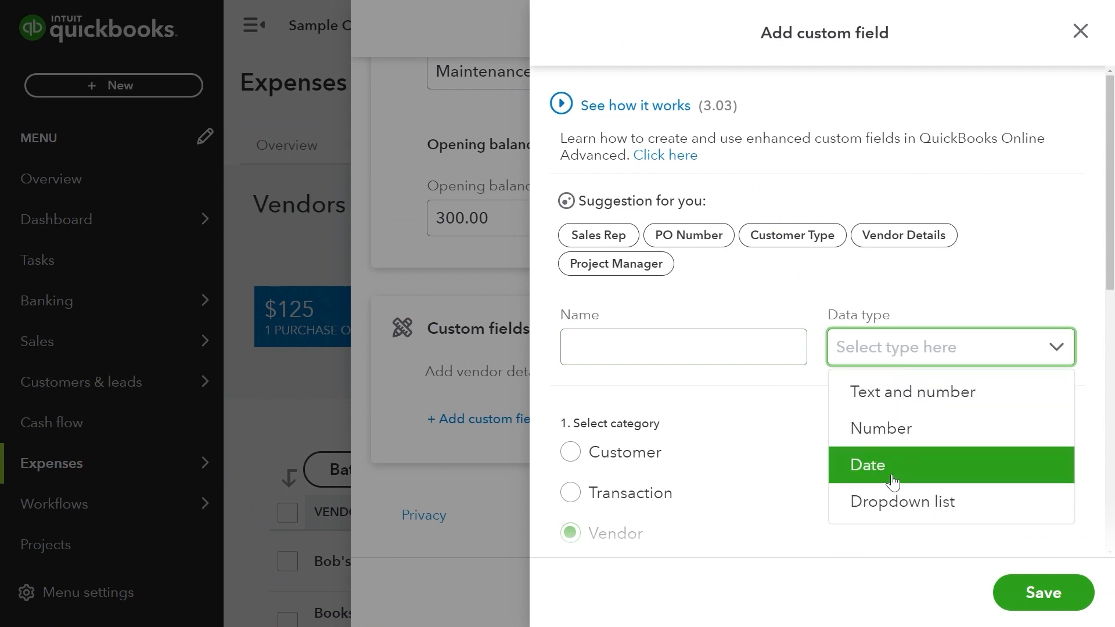
click(895, 437)
click(727, 345)
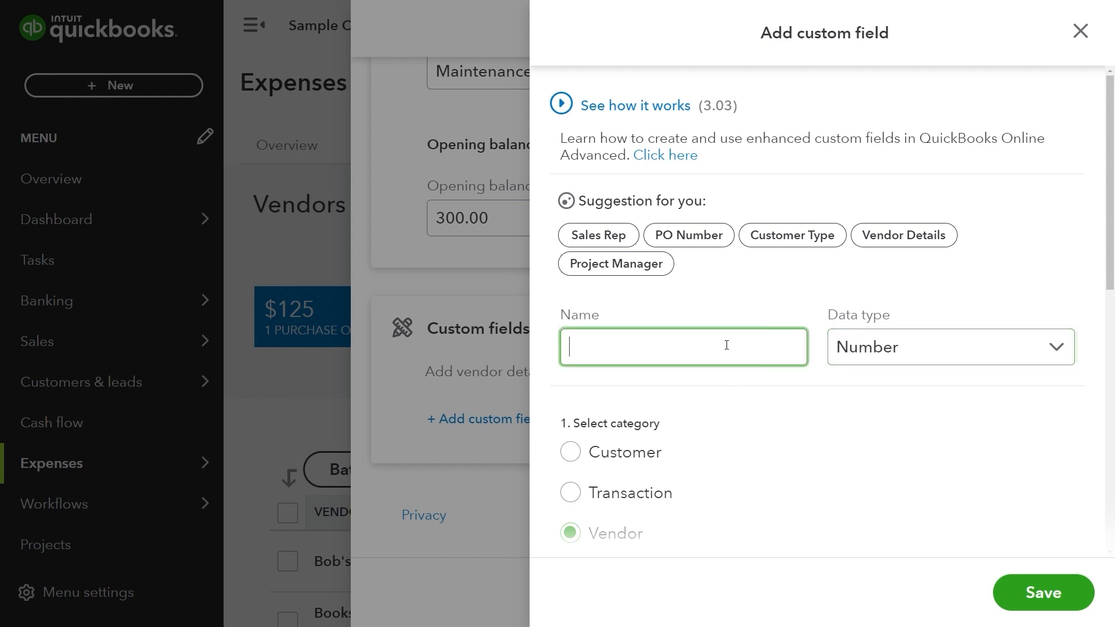
text(Vendor nu)
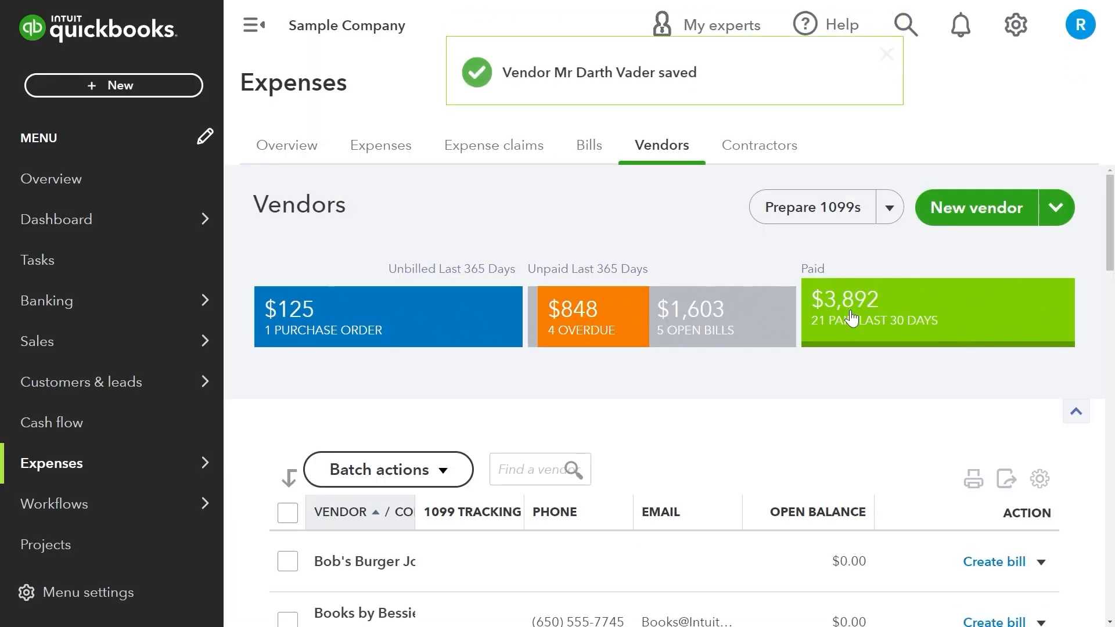
Zoom the page back to 100% and go to Sales > Products and services.
scroll(893, 371, down, 1)
scroll(890, 364, down, 3)
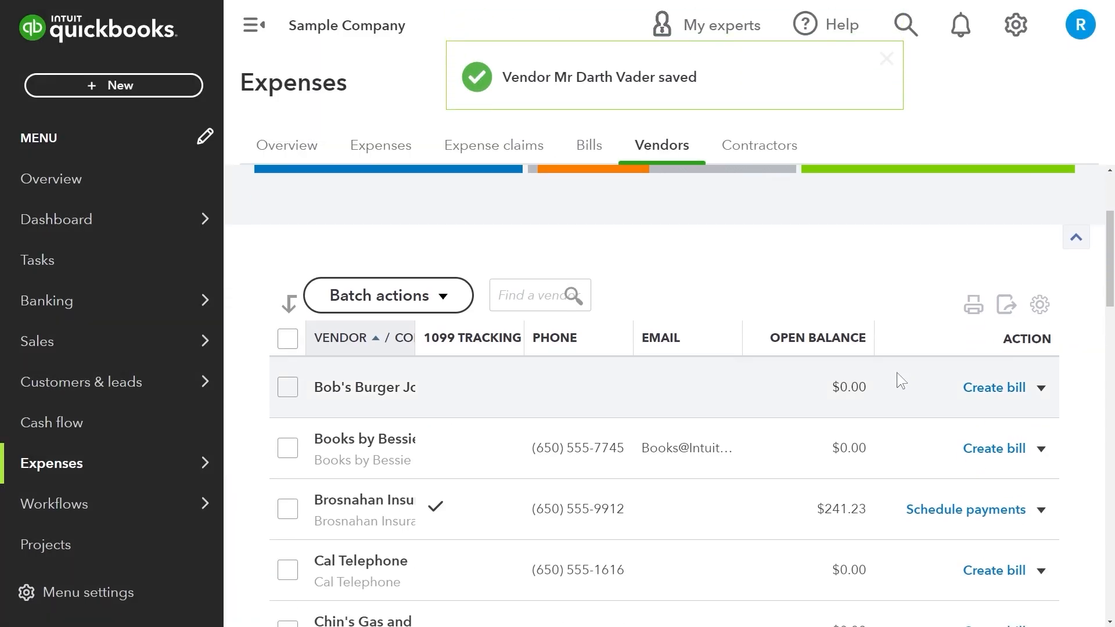
key(ctrl+minus)
key(ctrl+minus)
key(ctrl+minus)
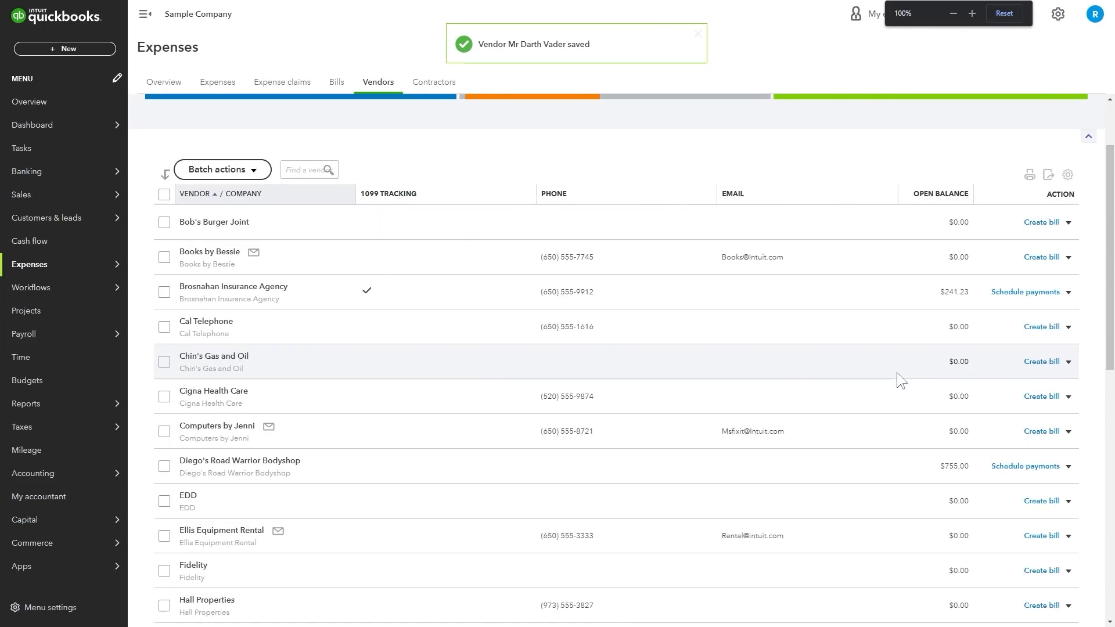
scroll(279, 427, down, 2)
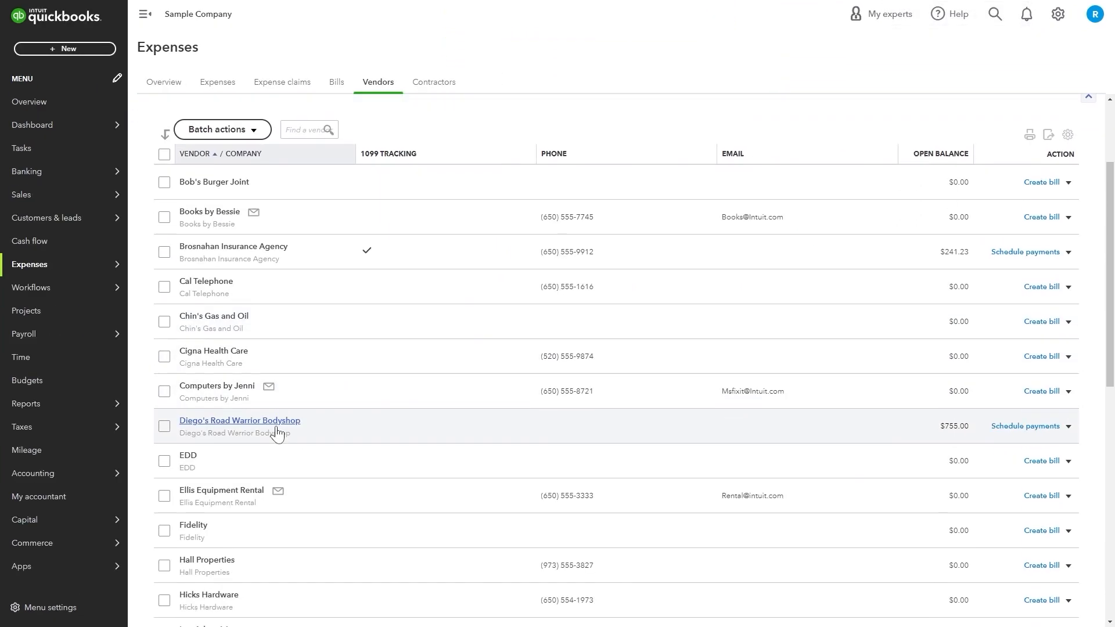
scroll(282, 423, up, 4)
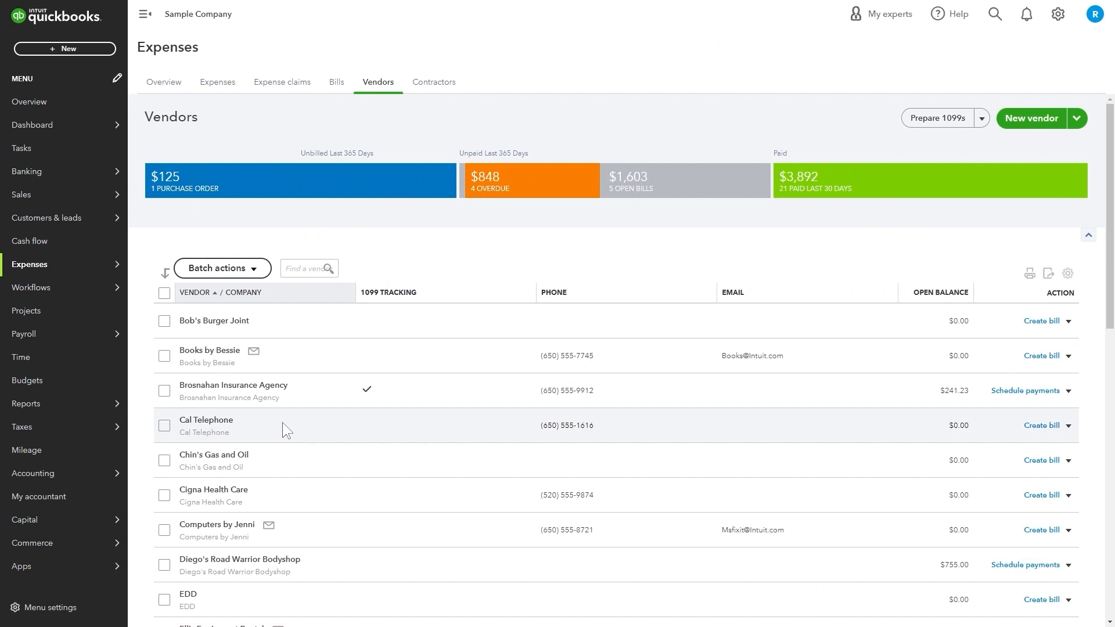
scroll(282, 423, down, 2)
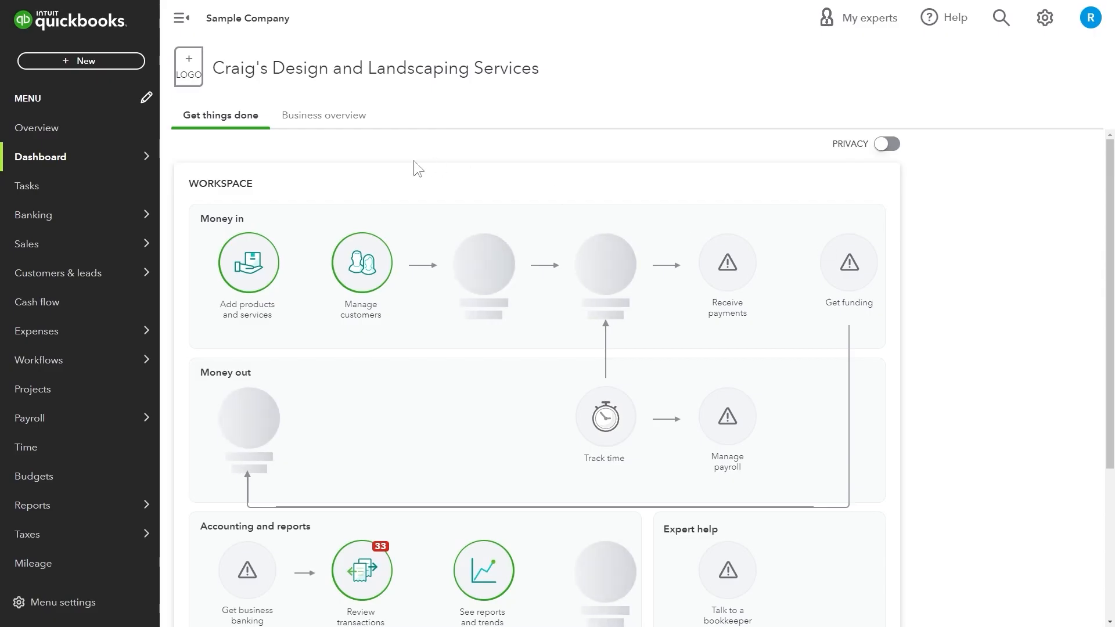
mouse_move(99, 244)
click(230, 359)
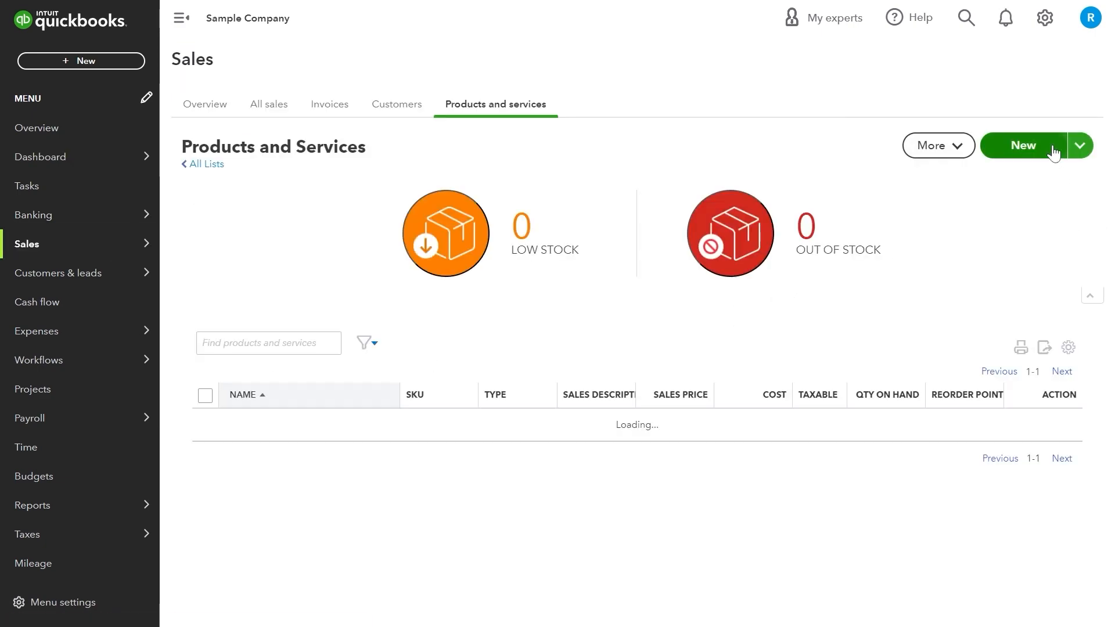
Start a new product or service and zoom the browser to 175%.
click(1040, 149)
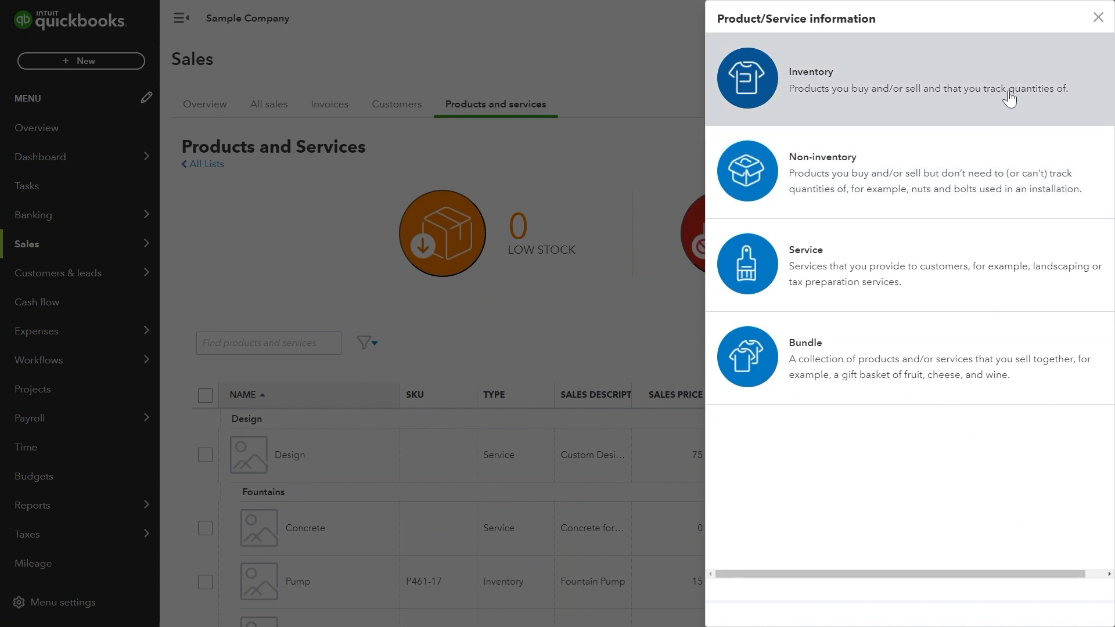
key(ctrl+plus)
key(ctrl+plus)
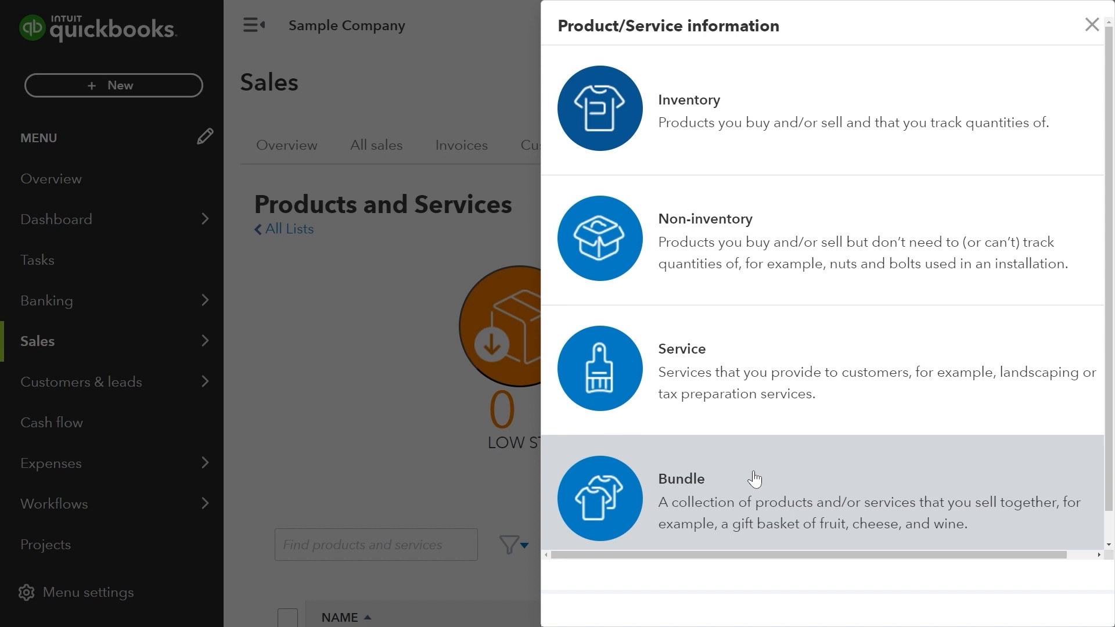
Create an Inventory item named Light Saber with youtube.png as its picture.
click(784, 122)
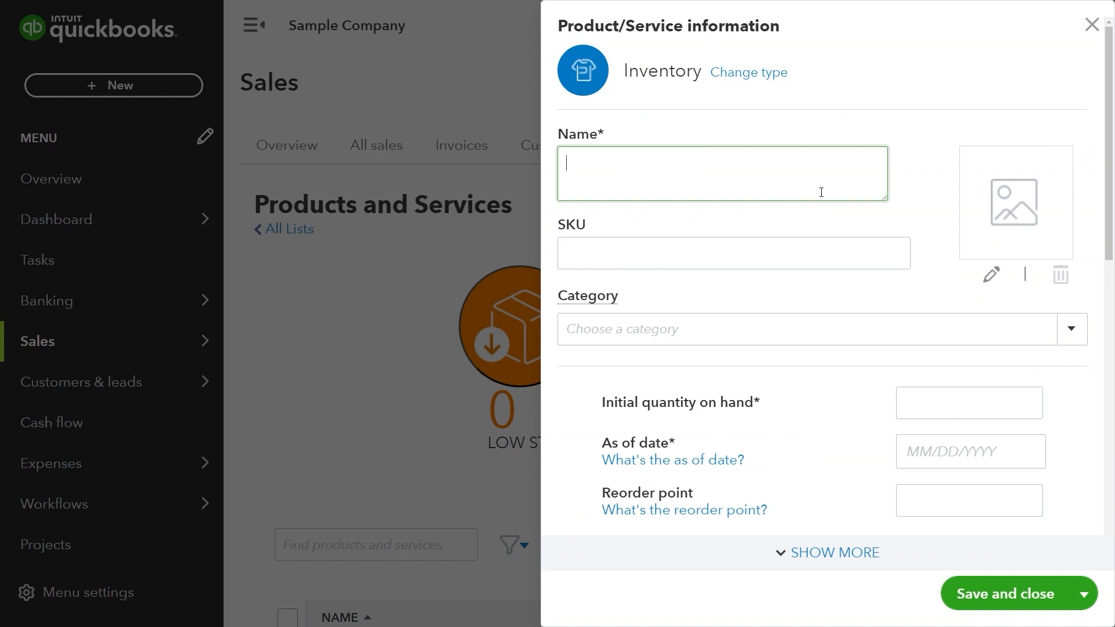
text(Light S)
text(aber)
click(1040, 212)
double_click(155, 136)
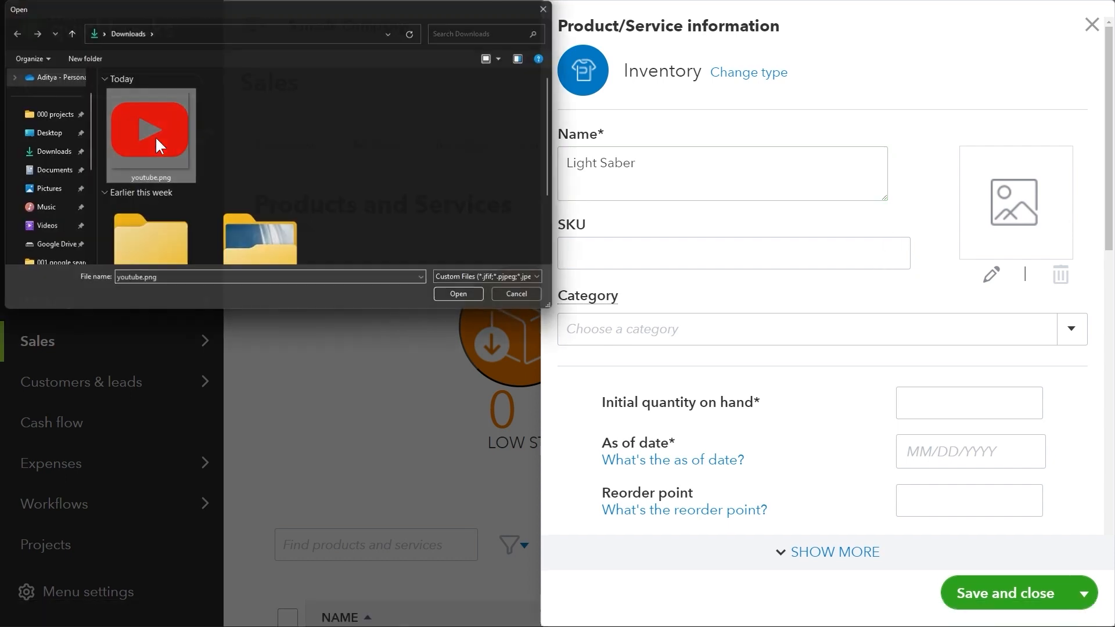
Give the item SKU ABC1234 and the Landscaping category.
click(748, 256)
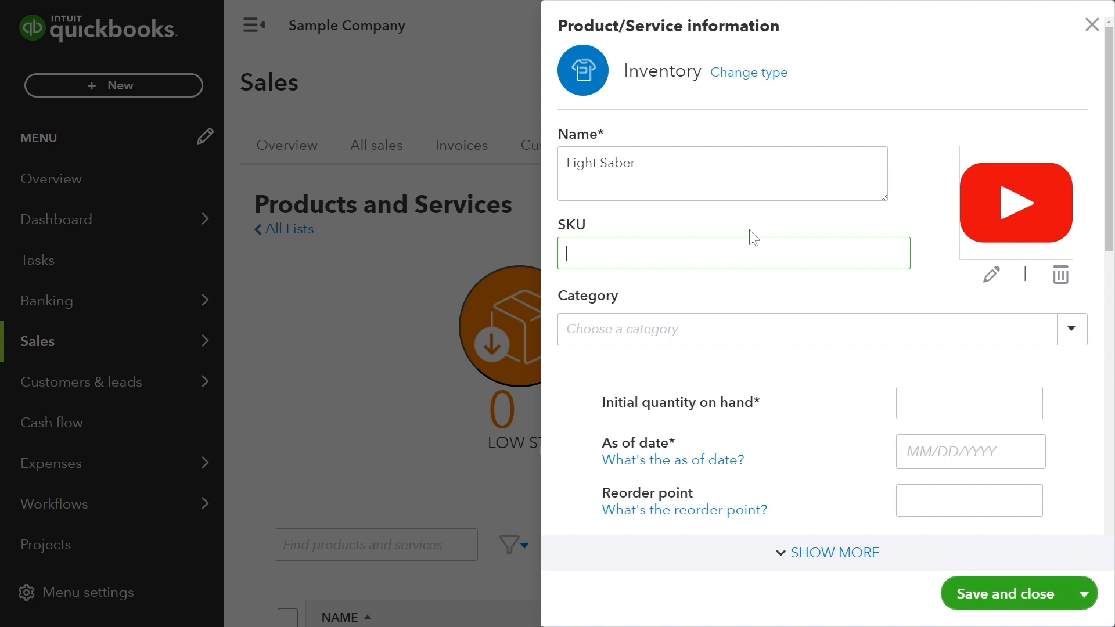
text(ABC1234)
click(1072, 337)
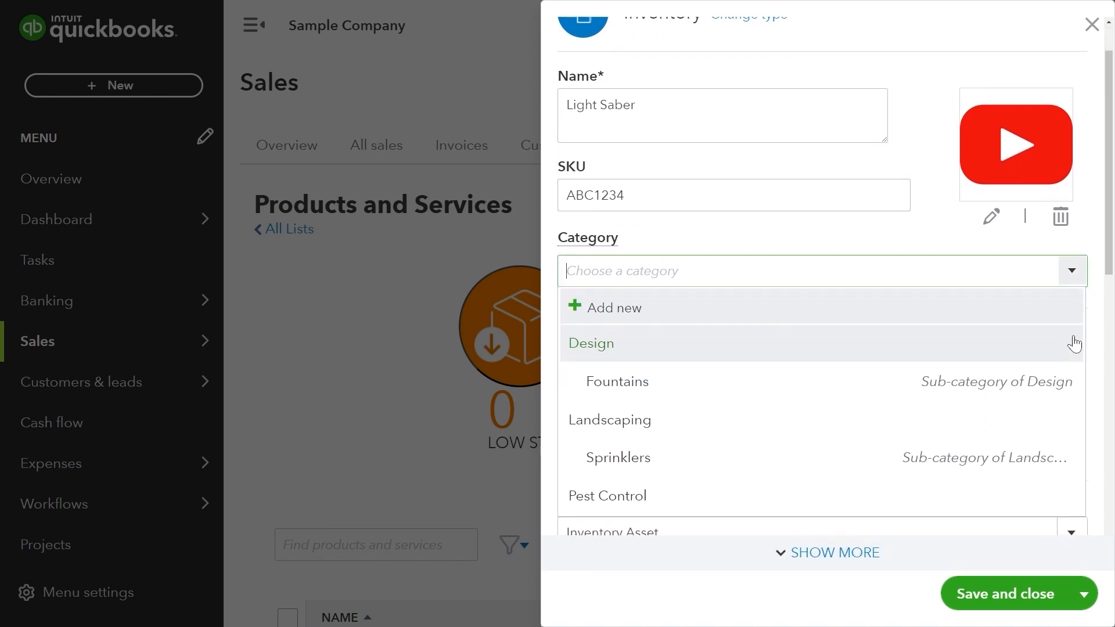
click(982, 417)
scroll(876, 350, down, 2)
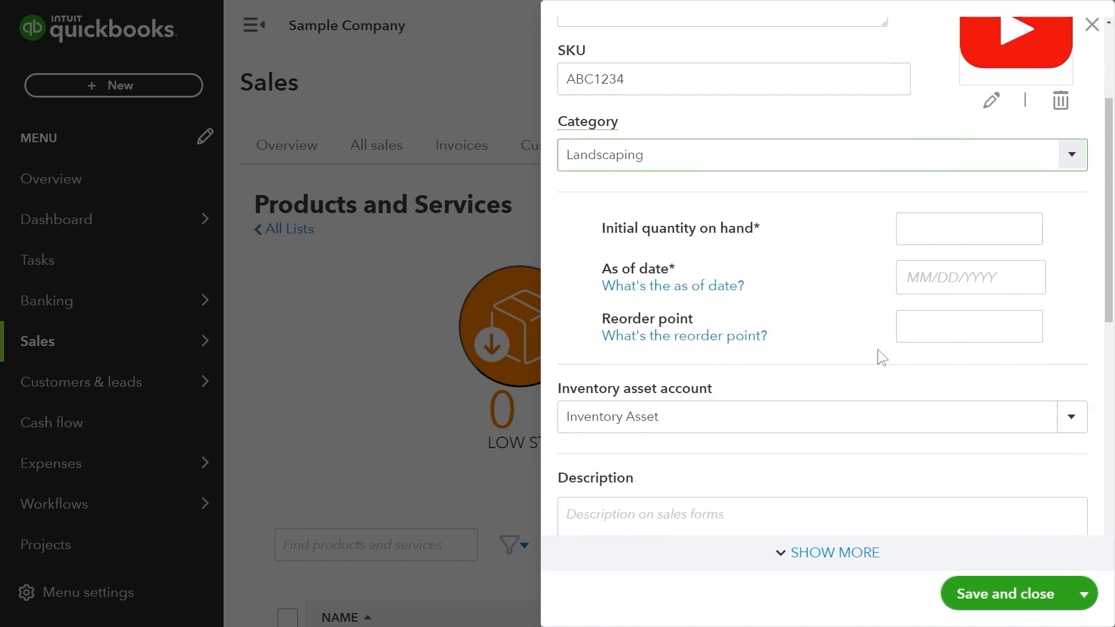
Enter 100 as the initial quantity on hand.
click(954, 236)
click(956, 238)
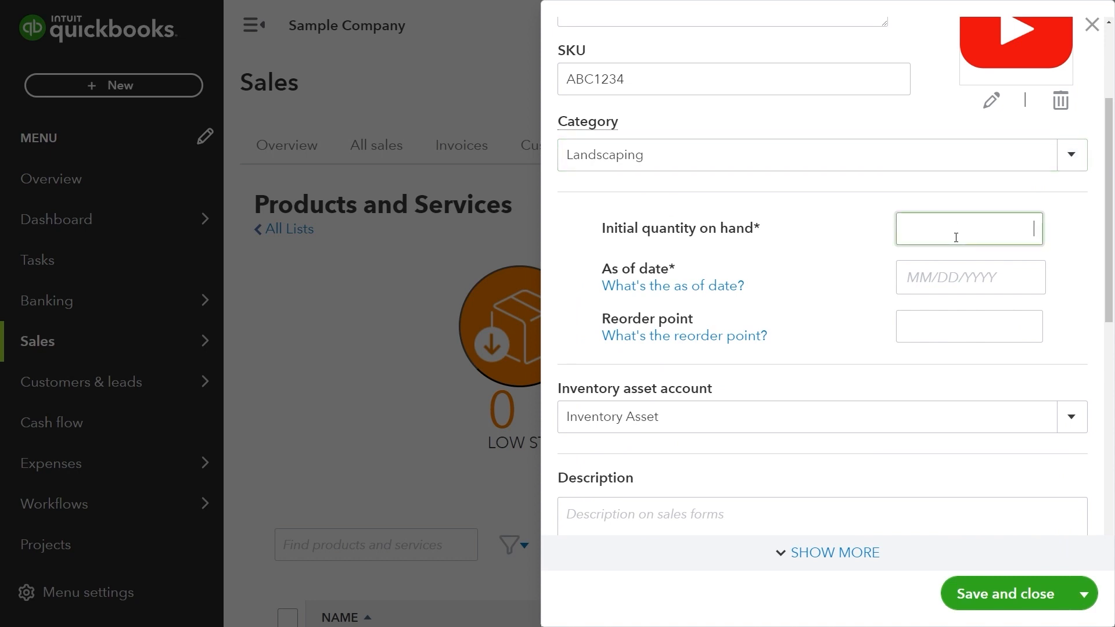
text(100)
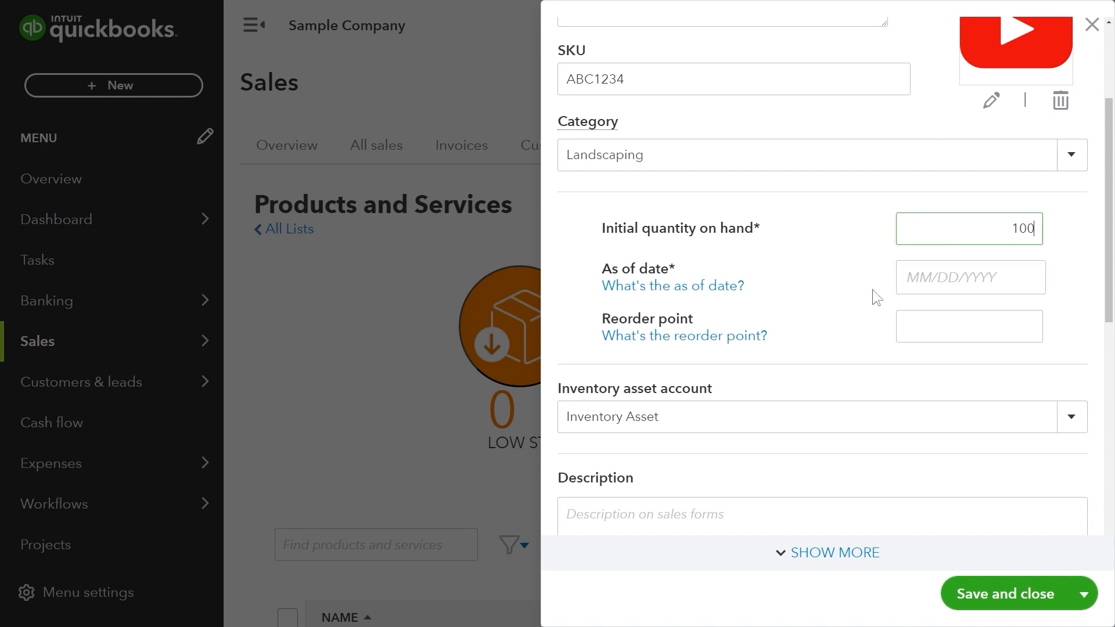
Keep Inventory Asset as the asset account and Landscaping as the category.
click(1074, 417)
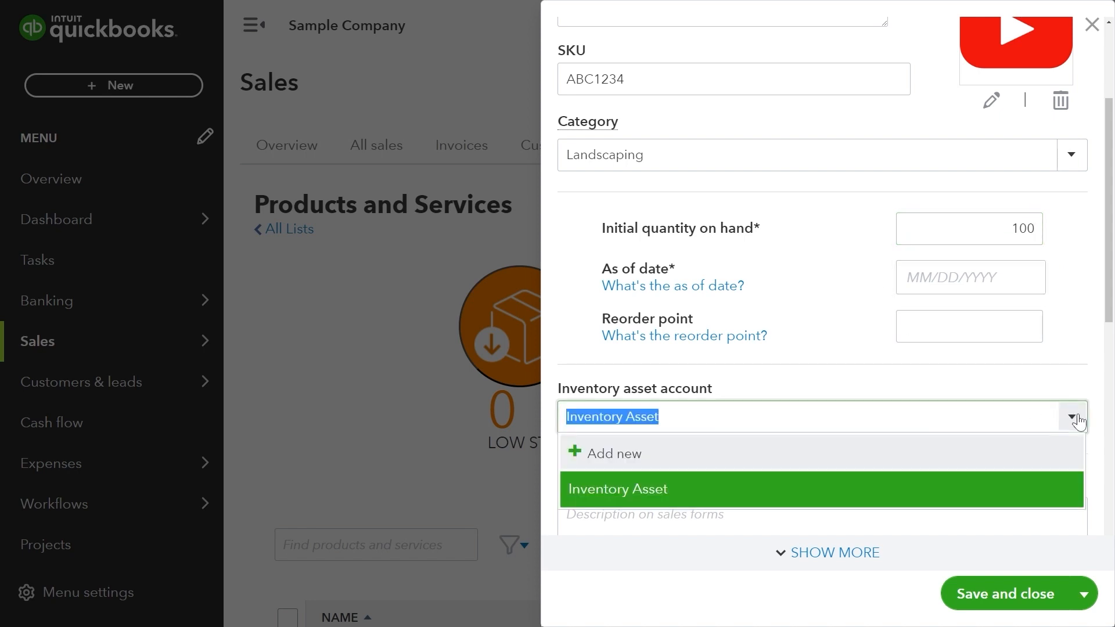
scroll(1077, 419, down, 2)
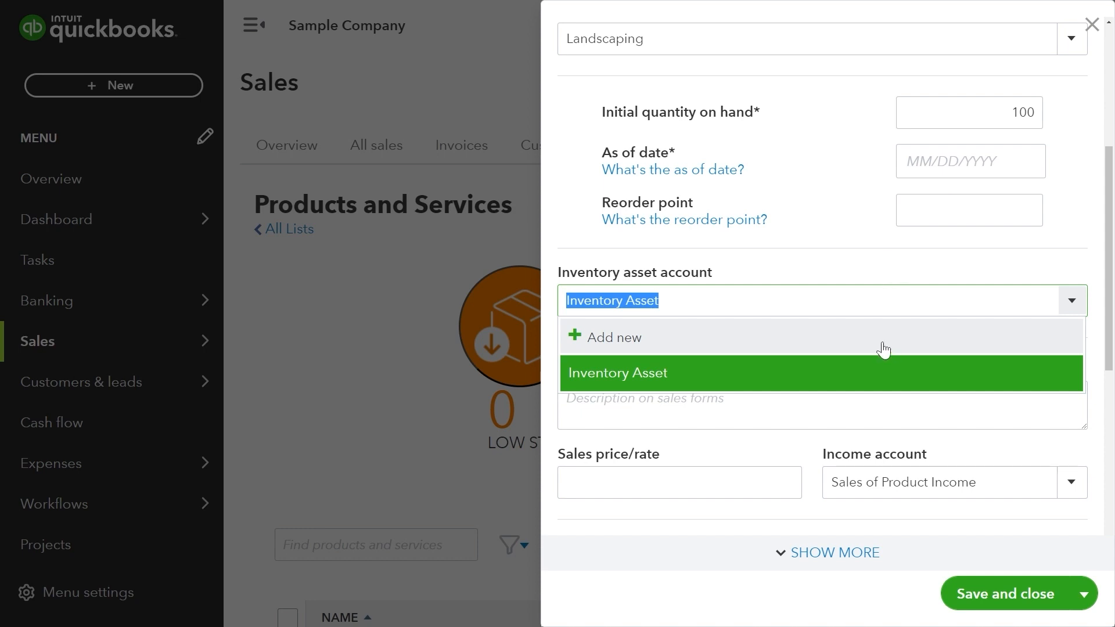
click(821, 232)
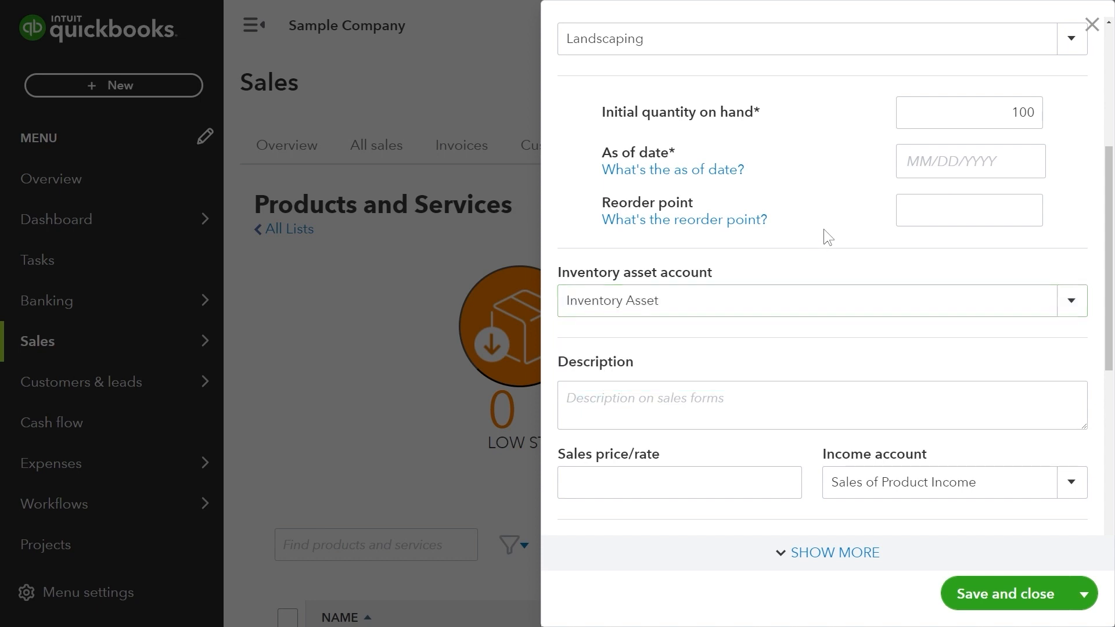
scroll(824, 228, up, 5)
click(827, 324)
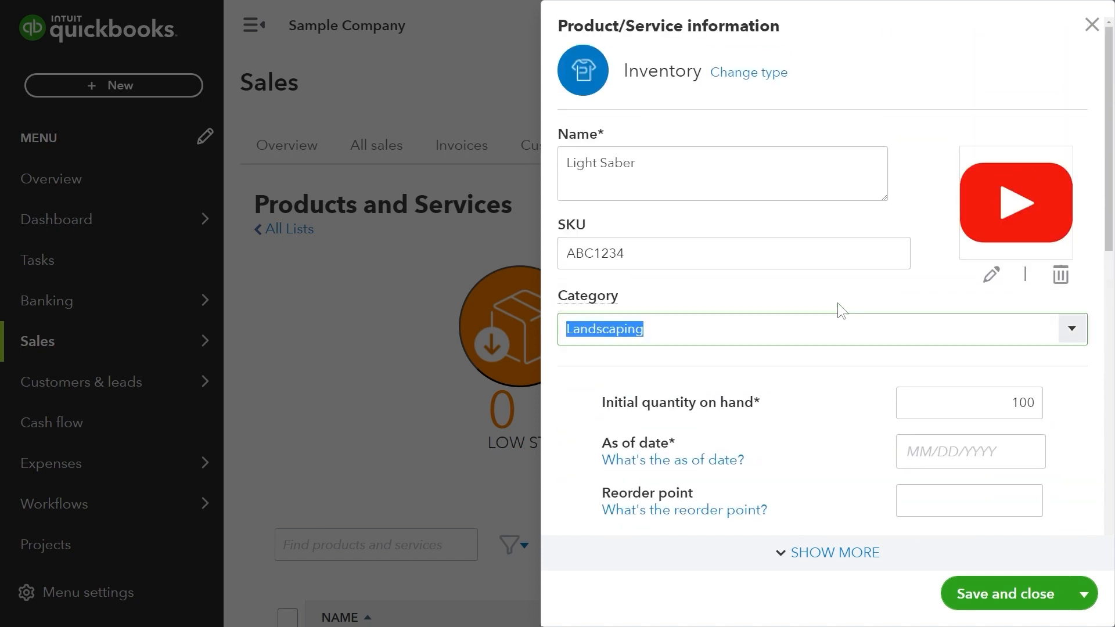
click(1072, 332)
click(1100, 332)
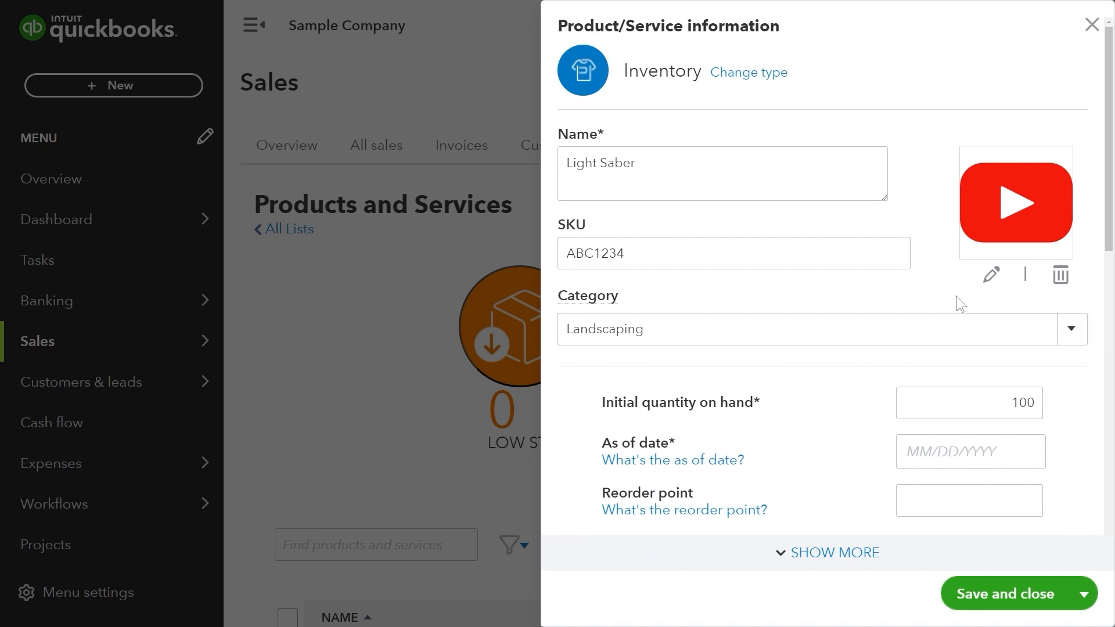
Leave the product picture unchanged and confirm the quantity of 100.
click(990, 278)
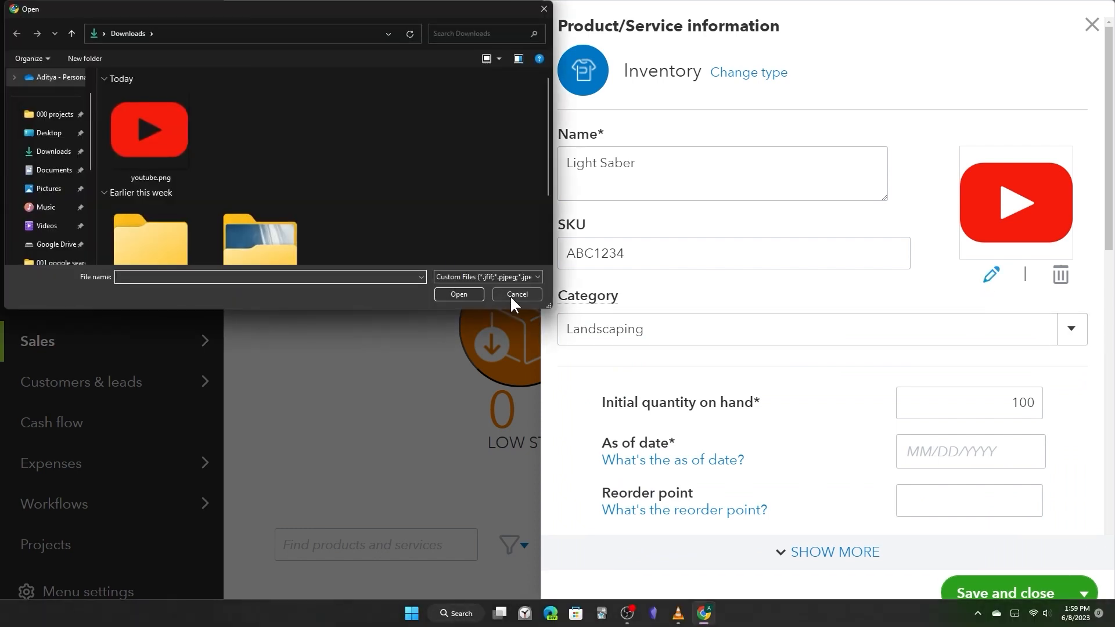
click(516, 294)
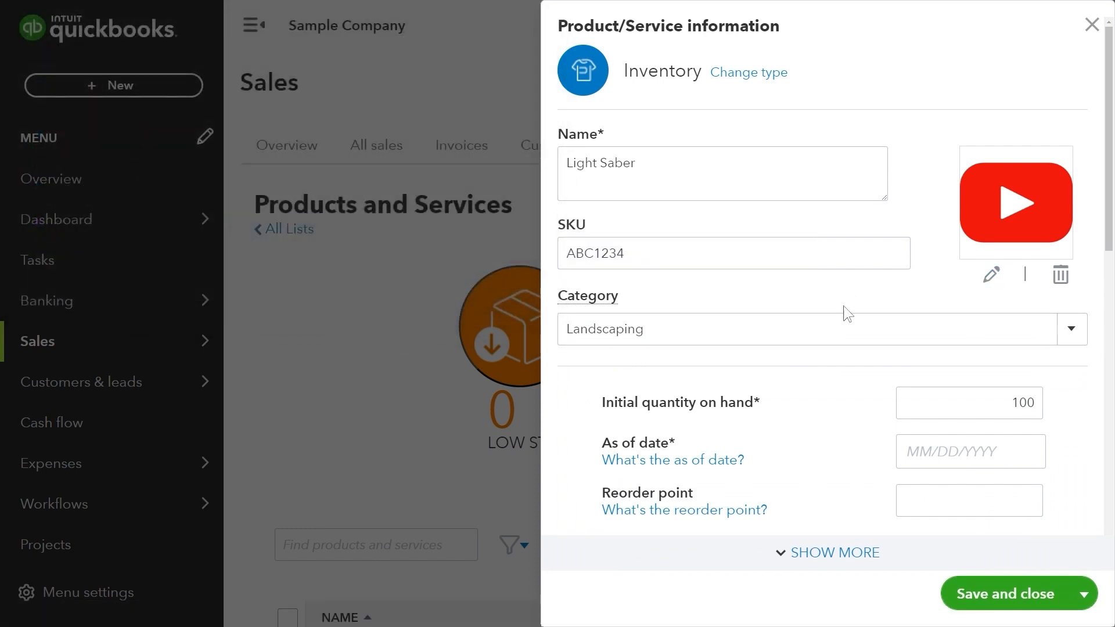
scroll(842, 313, down, 3)
drag(986, 241, 1034, 228)
click(1034, 228)
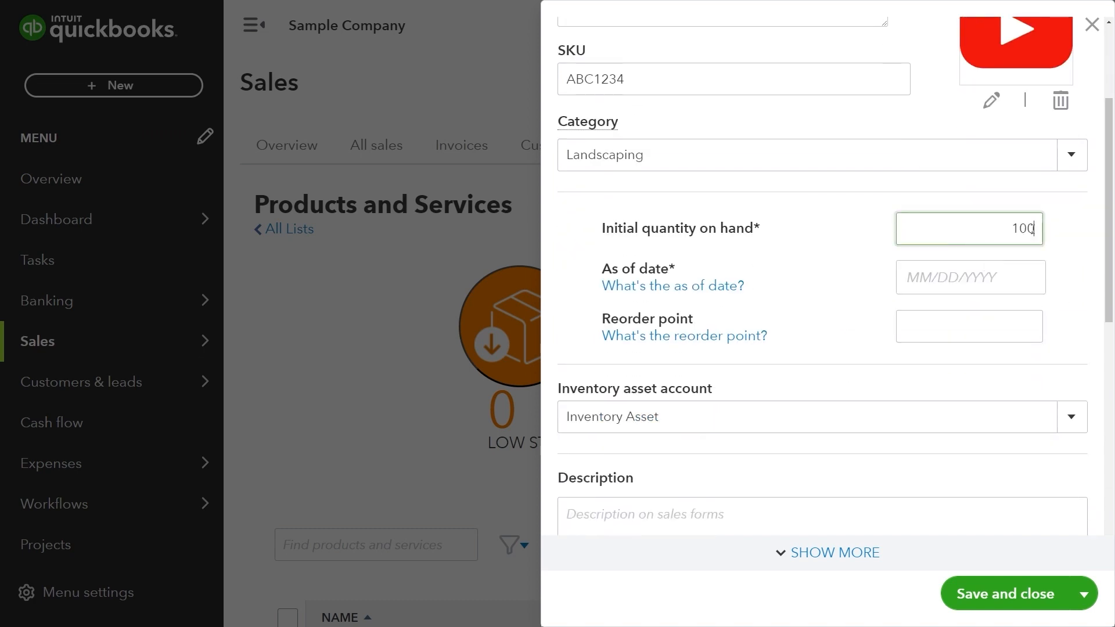
click(1009, 276)
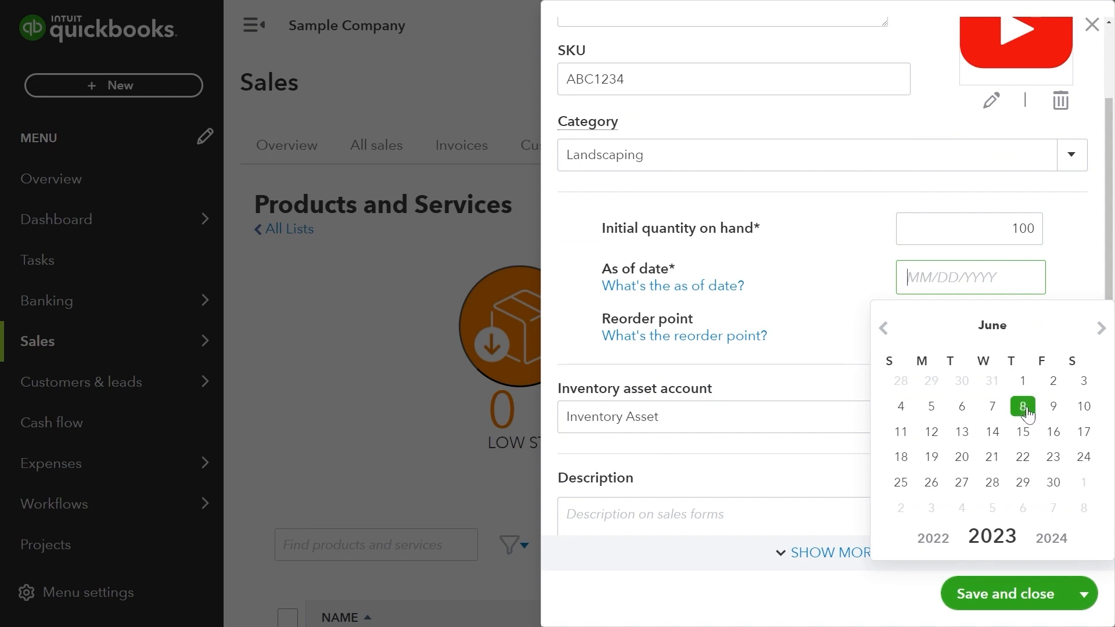
Set the as-of date to June 8, 2023.
key(XF86AudioLowerVolume)
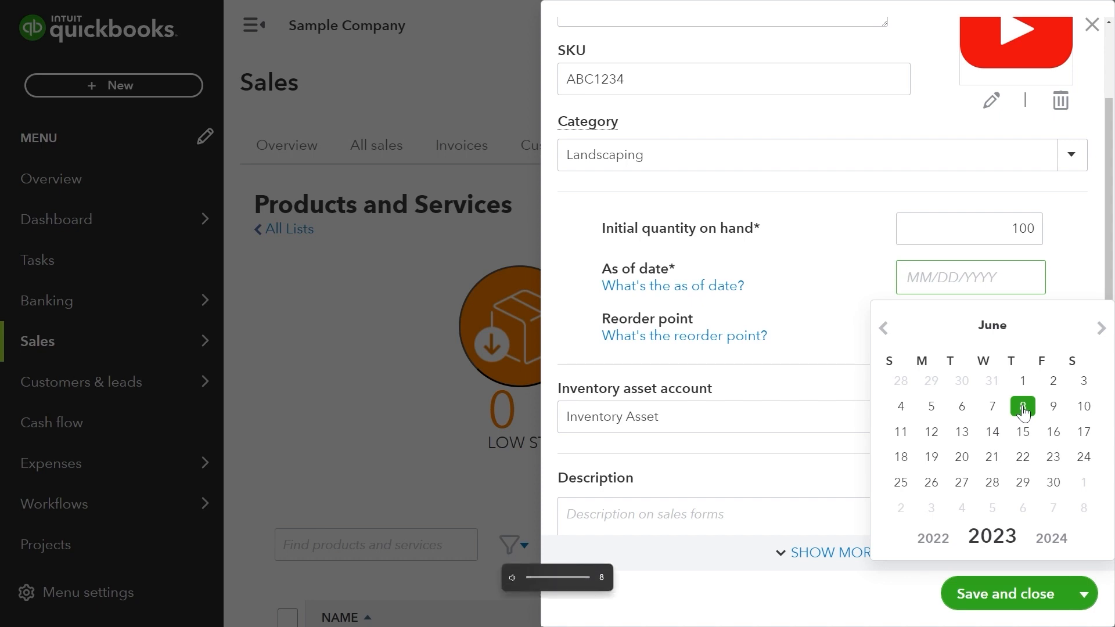
key(XF86AudioRaiseVolume)
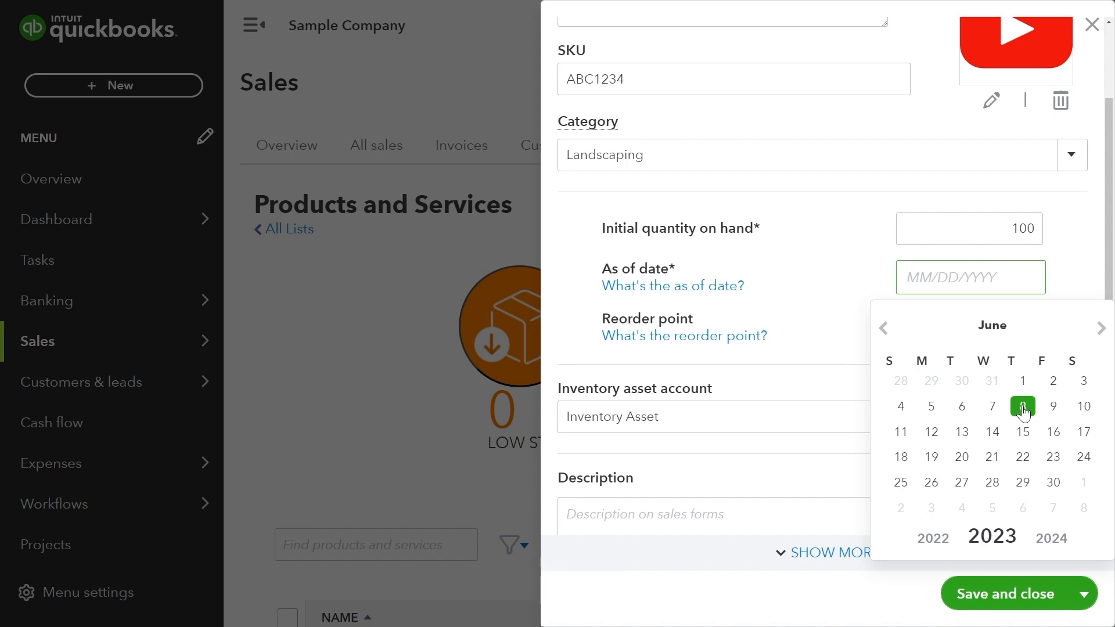
click(1024, 408)
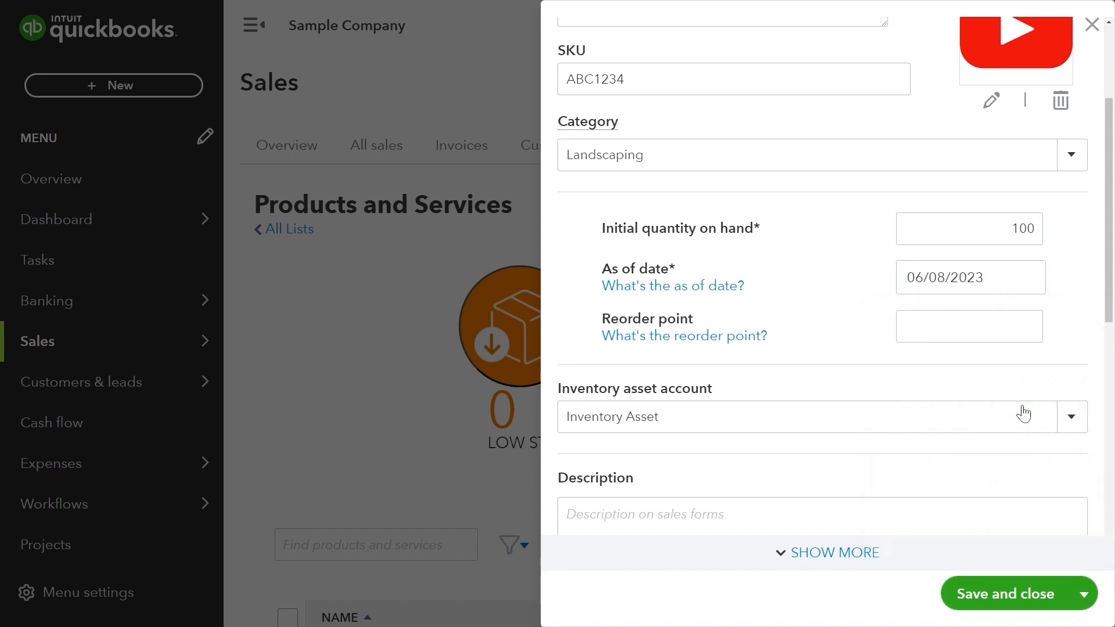
click(1005, 276)
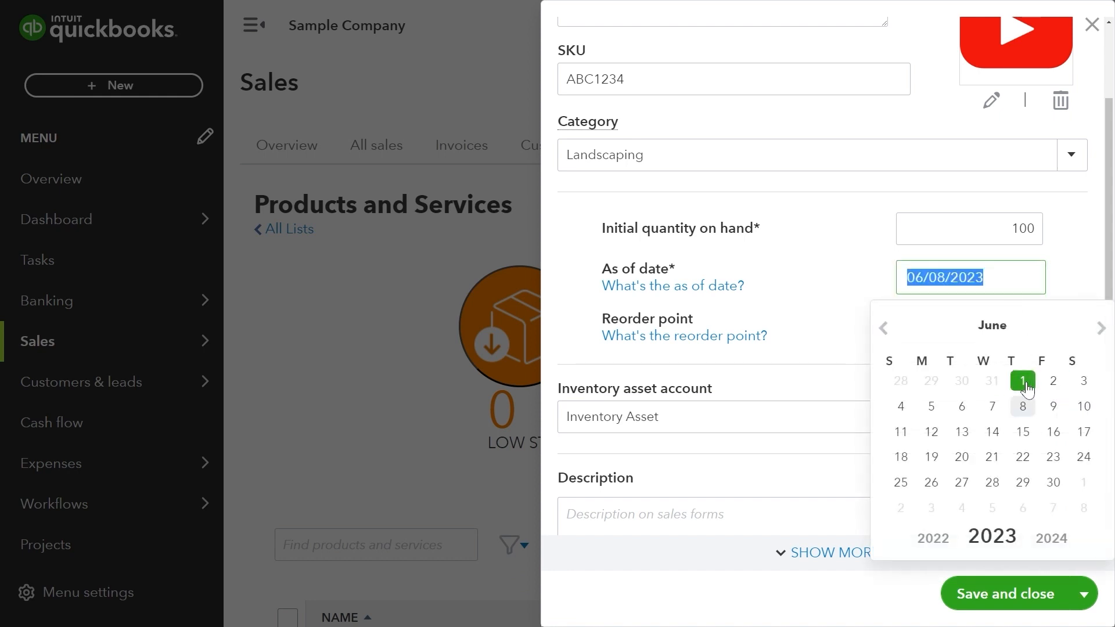
click(1023, 407)
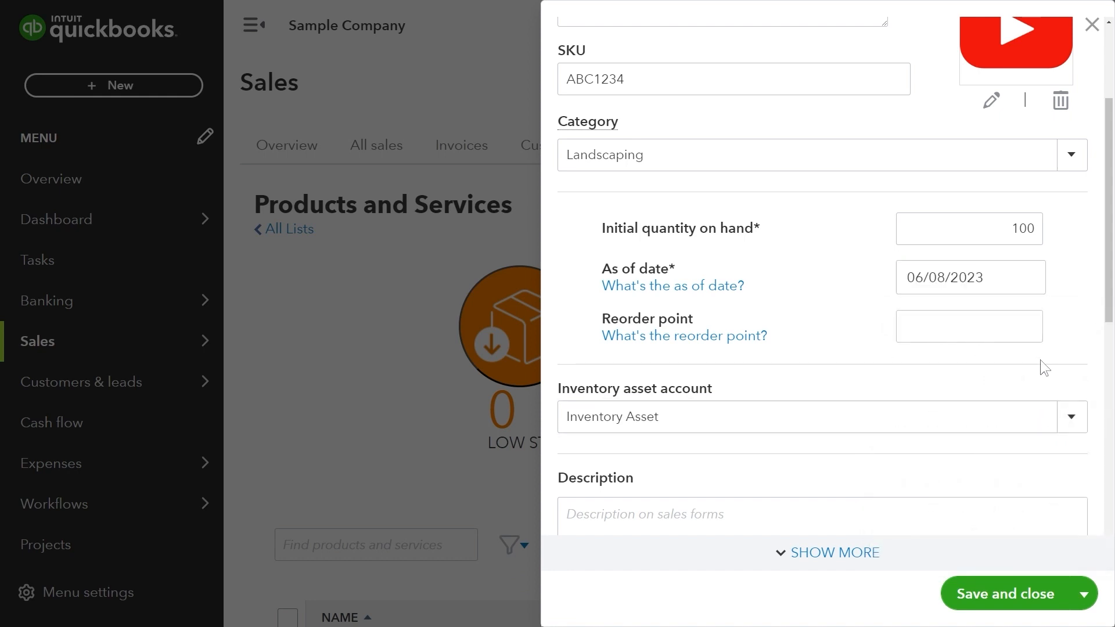
Set the reorder point to 10.
click(1004, 336)
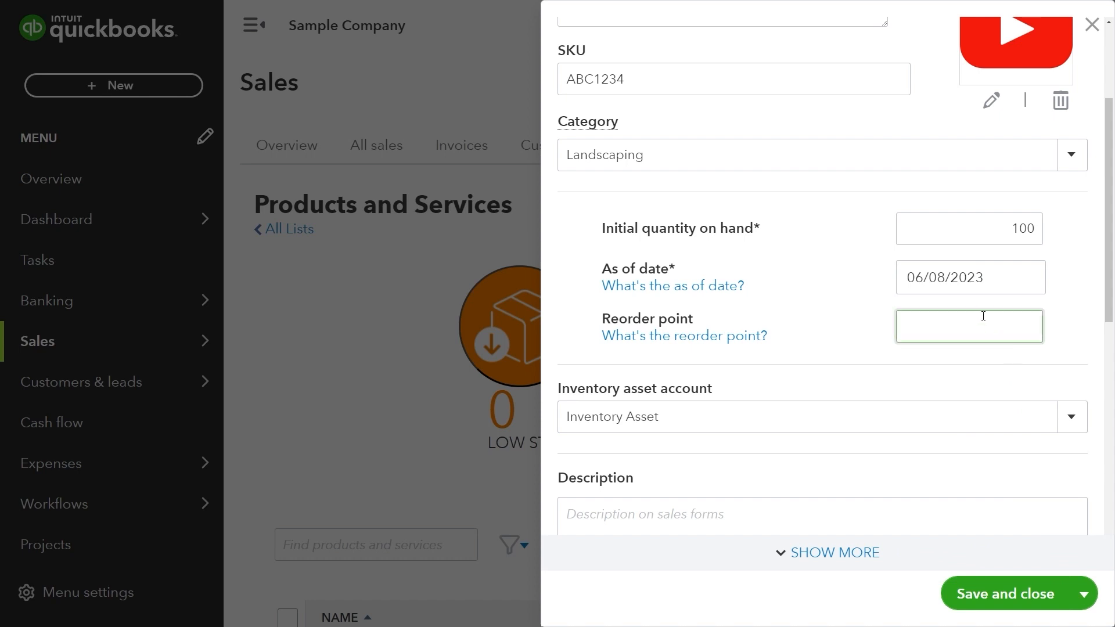
text(10)
click(1082, 262)
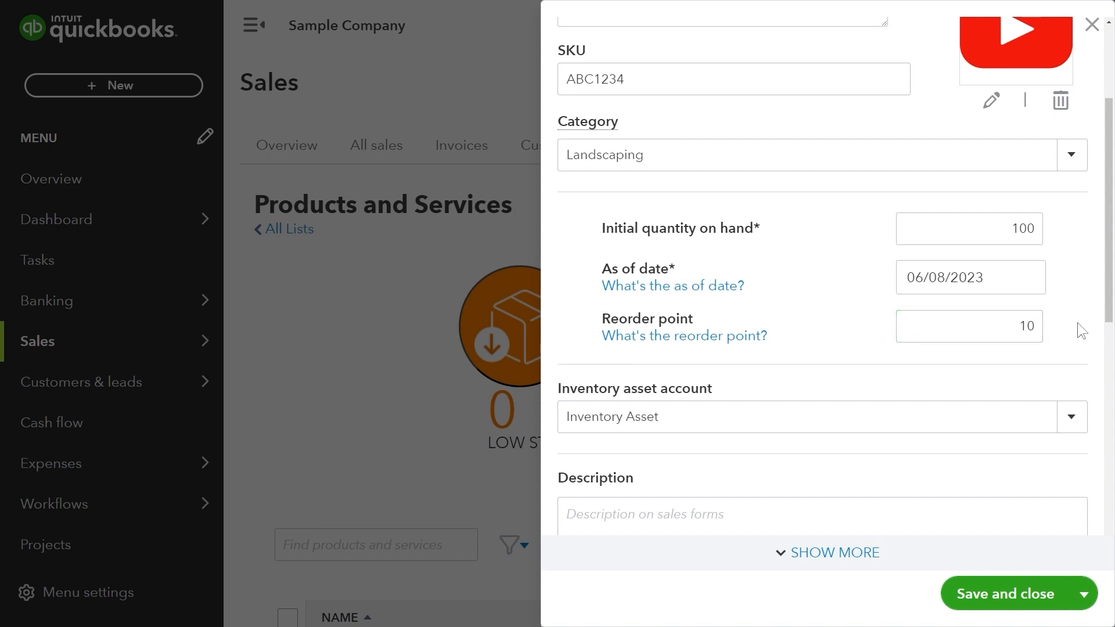
scroll(1078, 322, down, 2)
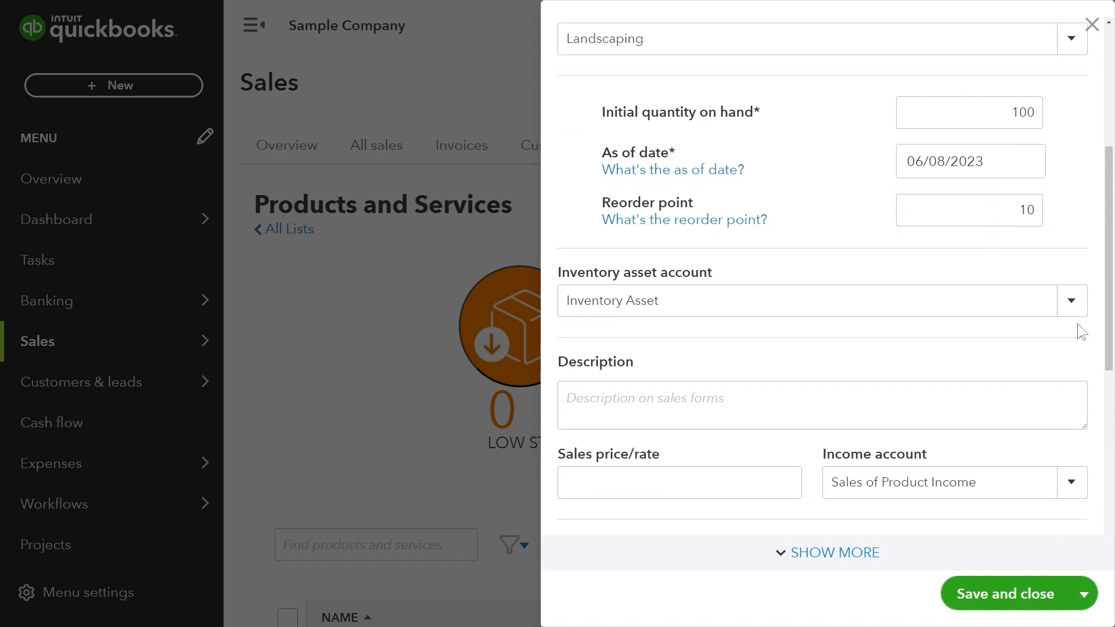
Enter description 'Light saber for landscaping' and a sales price of 100.
scroll(1077, 324, down, 2)
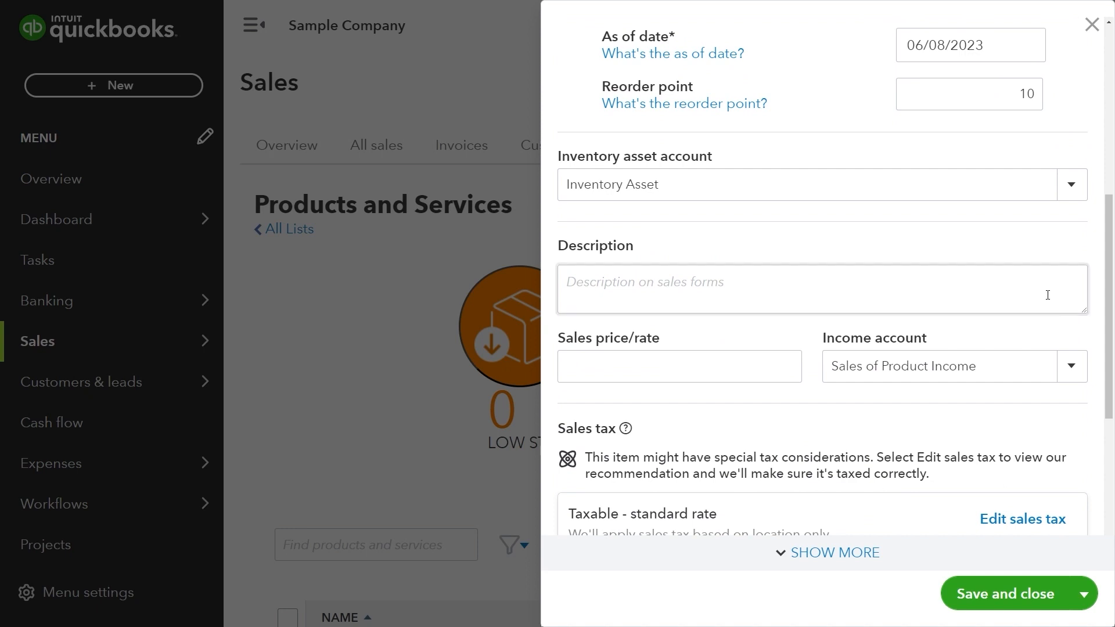
click(1047, 295)
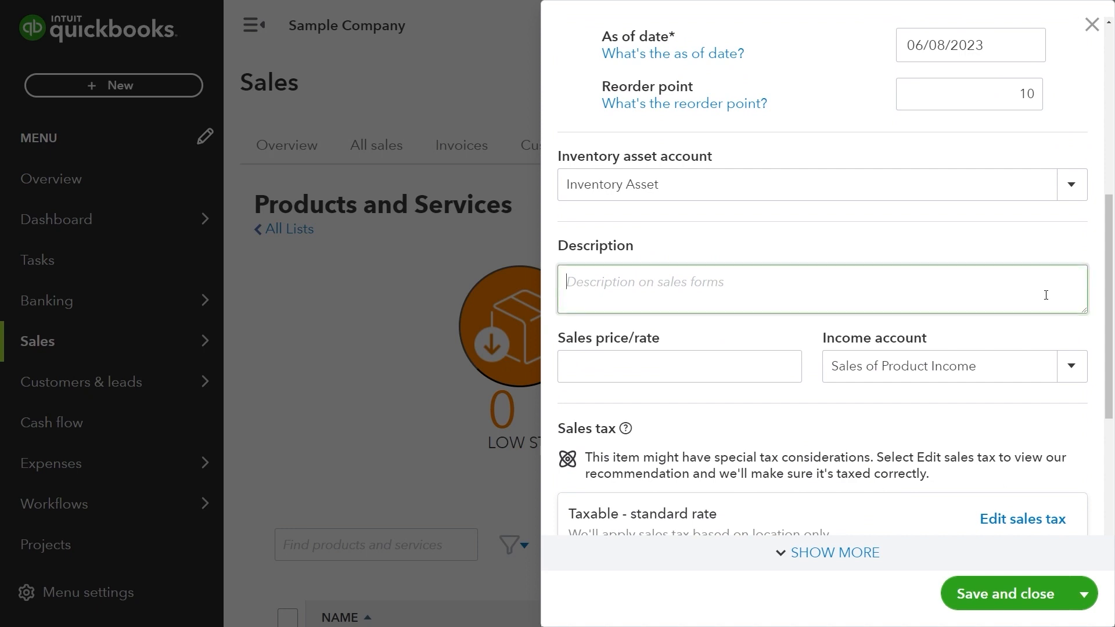
text(Light sa)
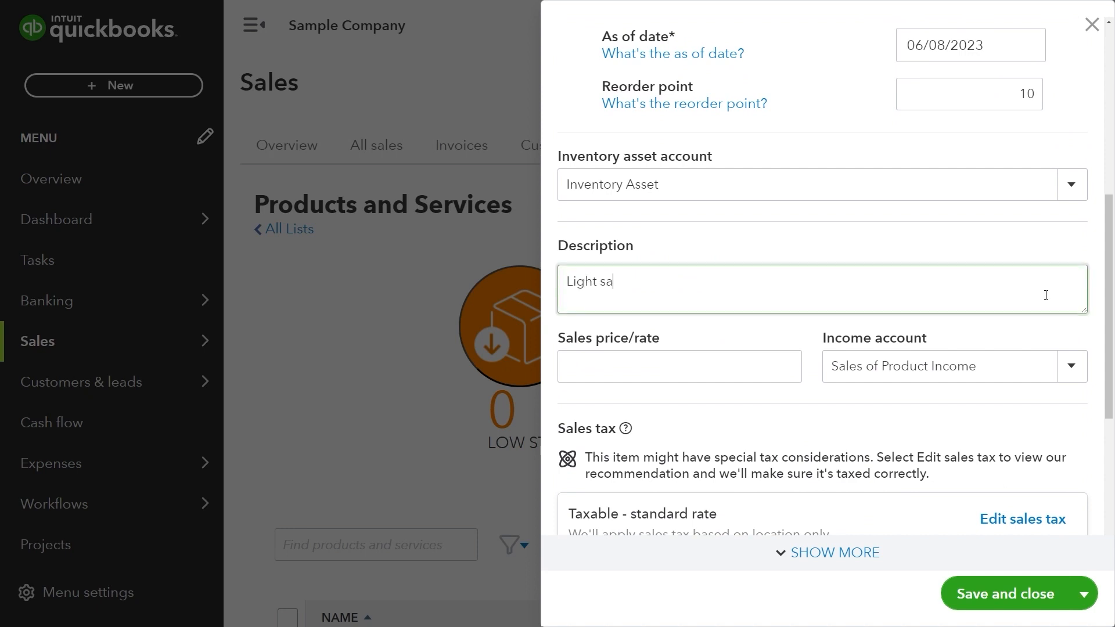
text(ber for landscaping)
key(Tab)
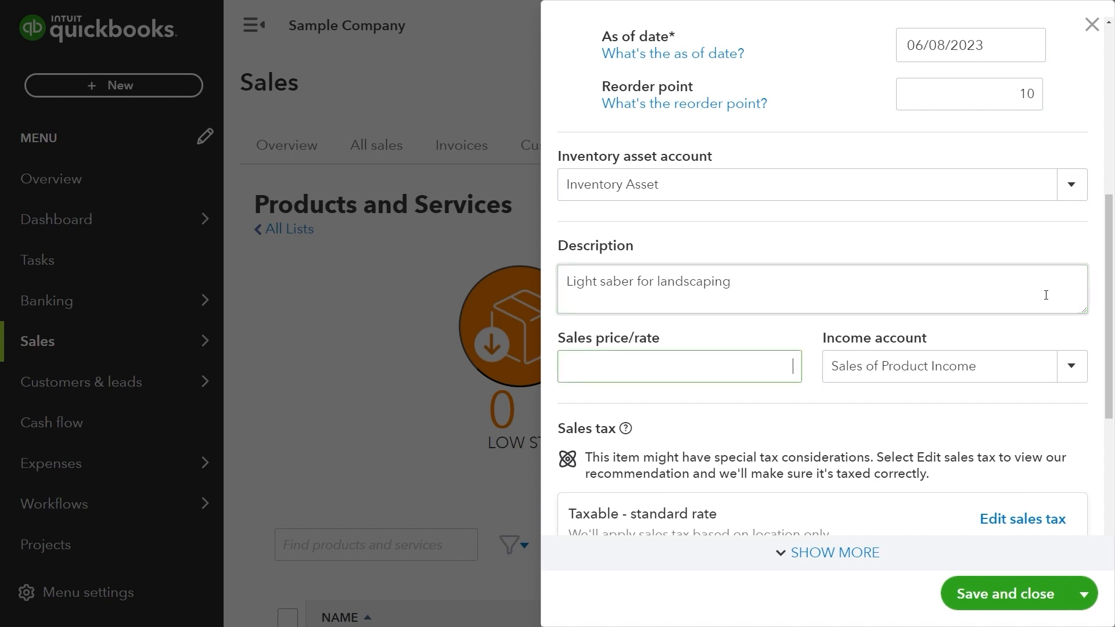
text(100)
Keep Sales of Product Income as the income account.
click(1070, 364)
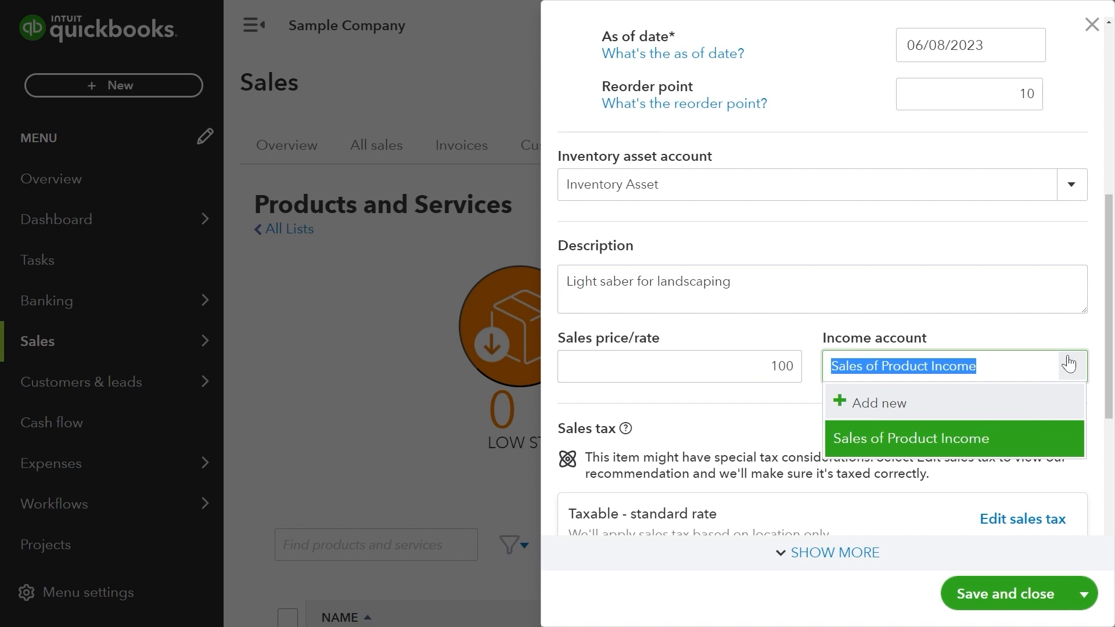
click(1053, 436)
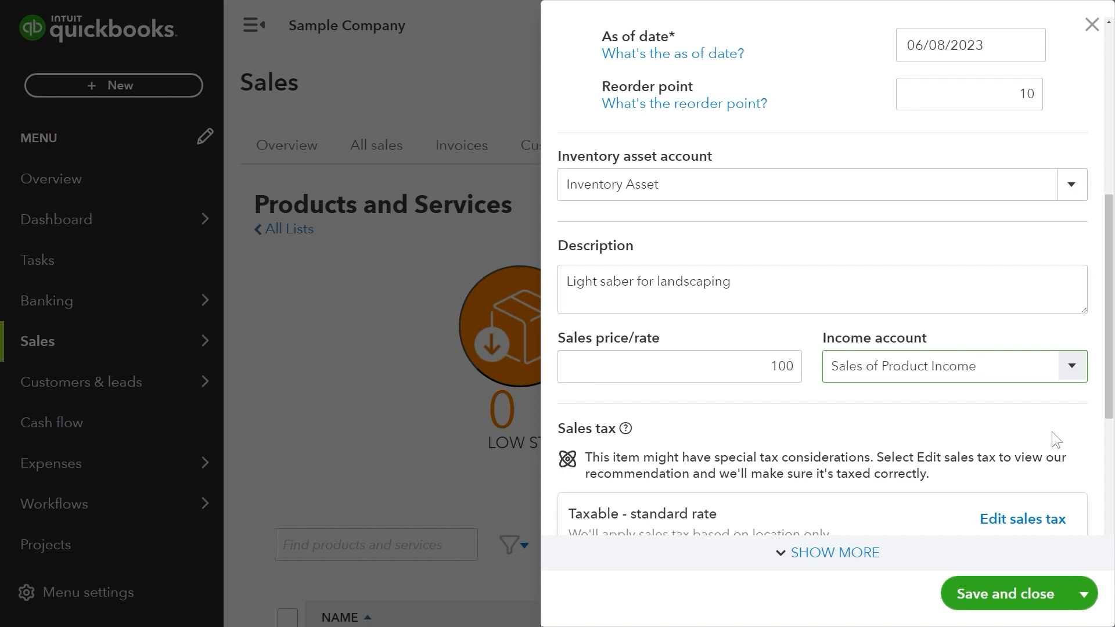
key(Tab)
text(PU)
key(BackSpace)
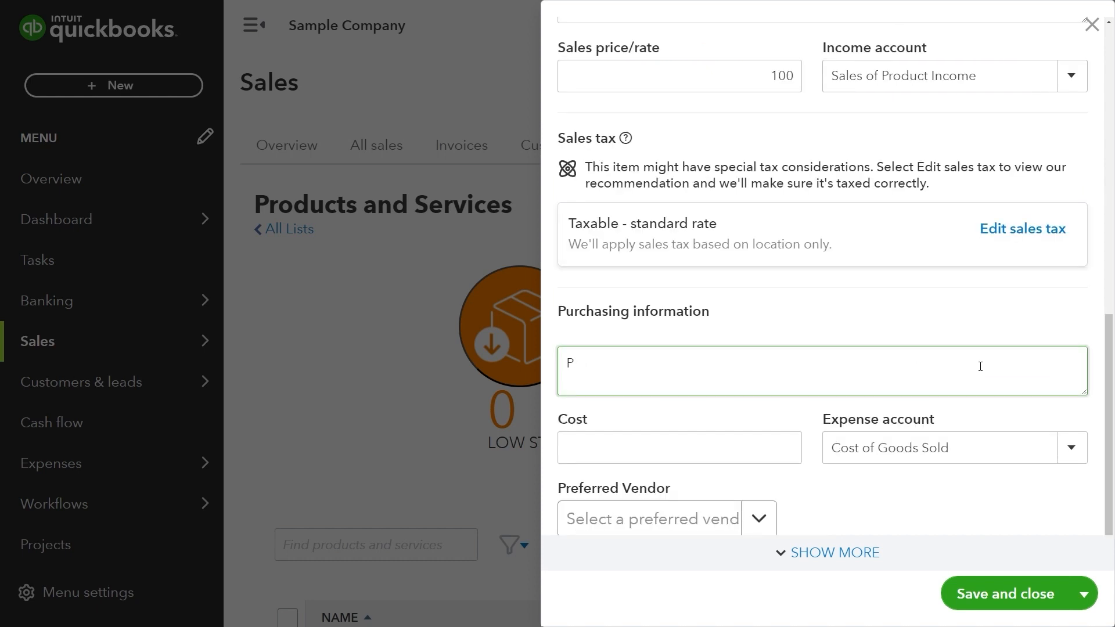
Enter 'Purrrchase Information' with a grinning cat emoji as the purchase description.
text(urrrchase Information)
key(super+period)
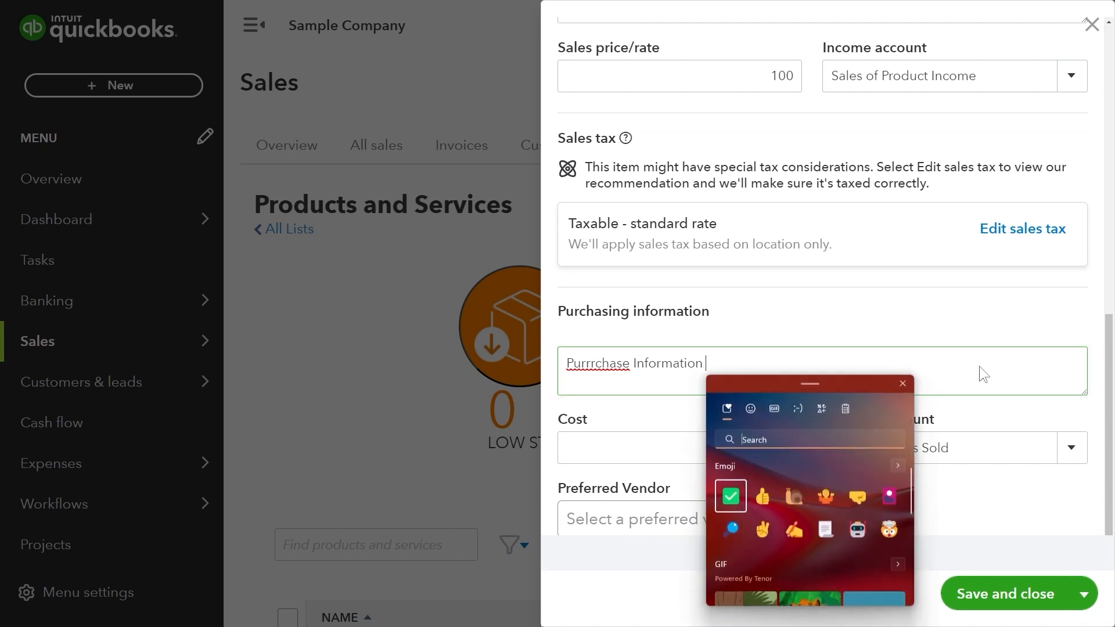
text(cat)
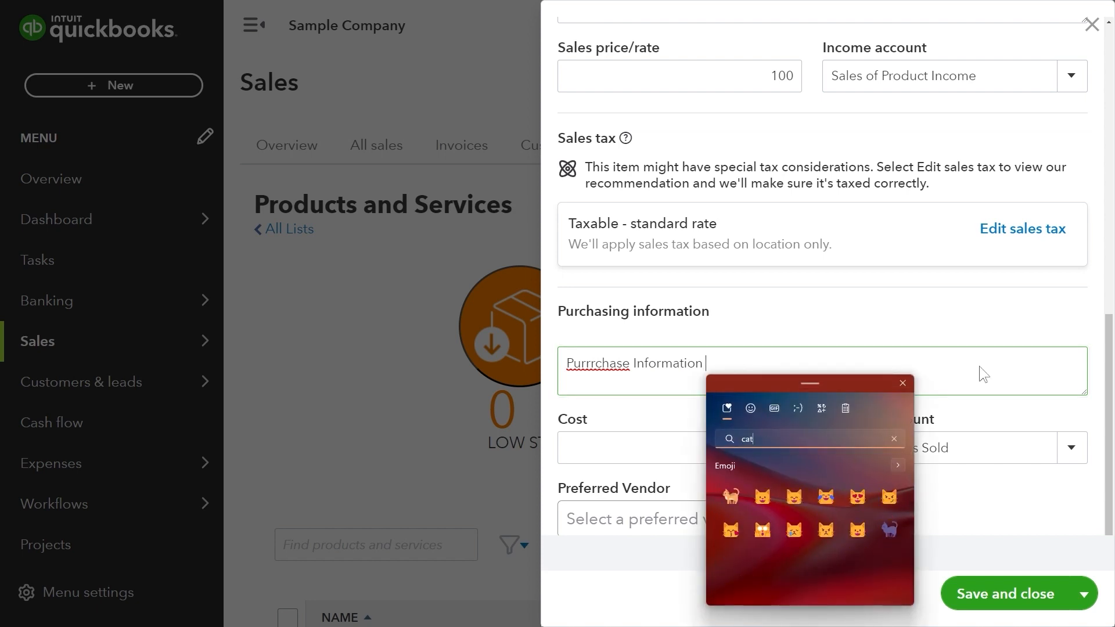
key(Down)
key(Right)
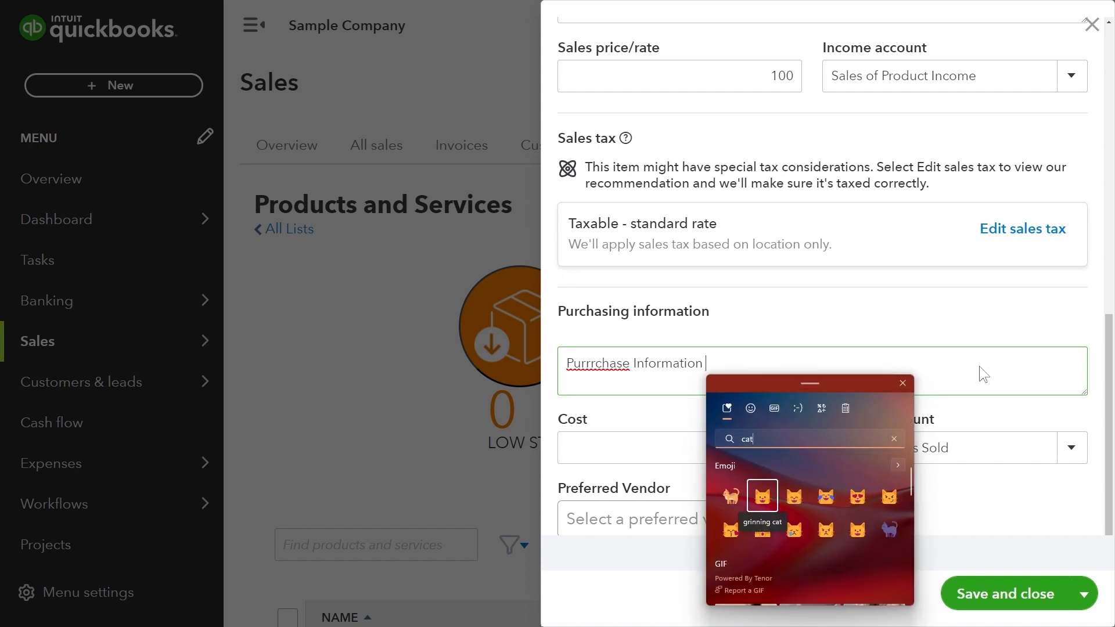
key(Return)
key(Escape)
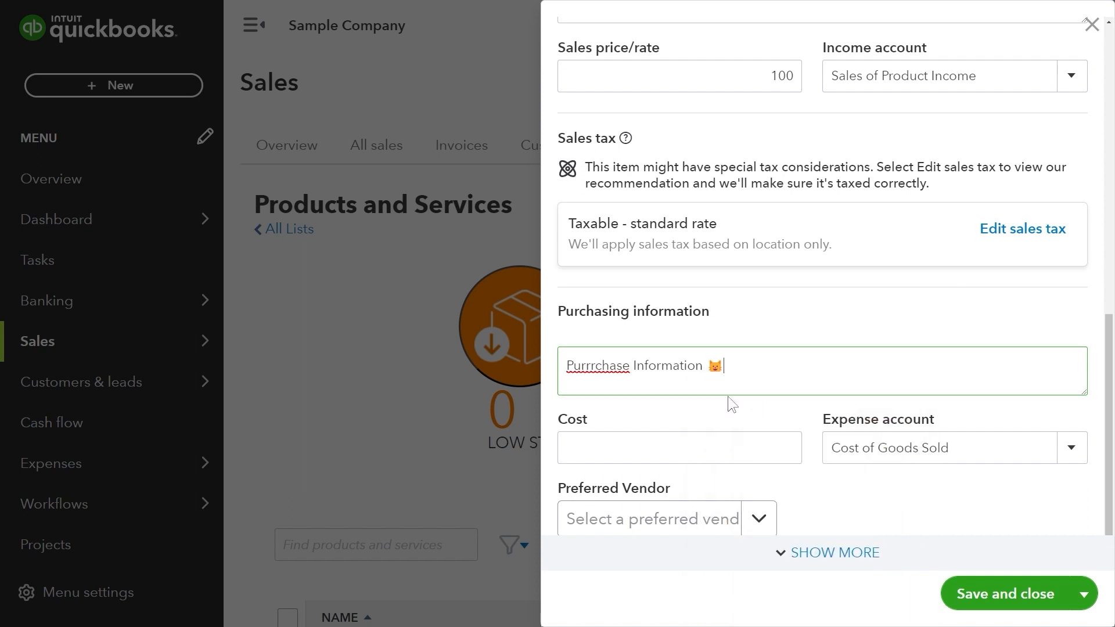
Set cost 60, keep Cost of Goods Sold, and choose United States Treasury as preferred vendor.
scroll(728, 396, down, 1)
click(721, 411)
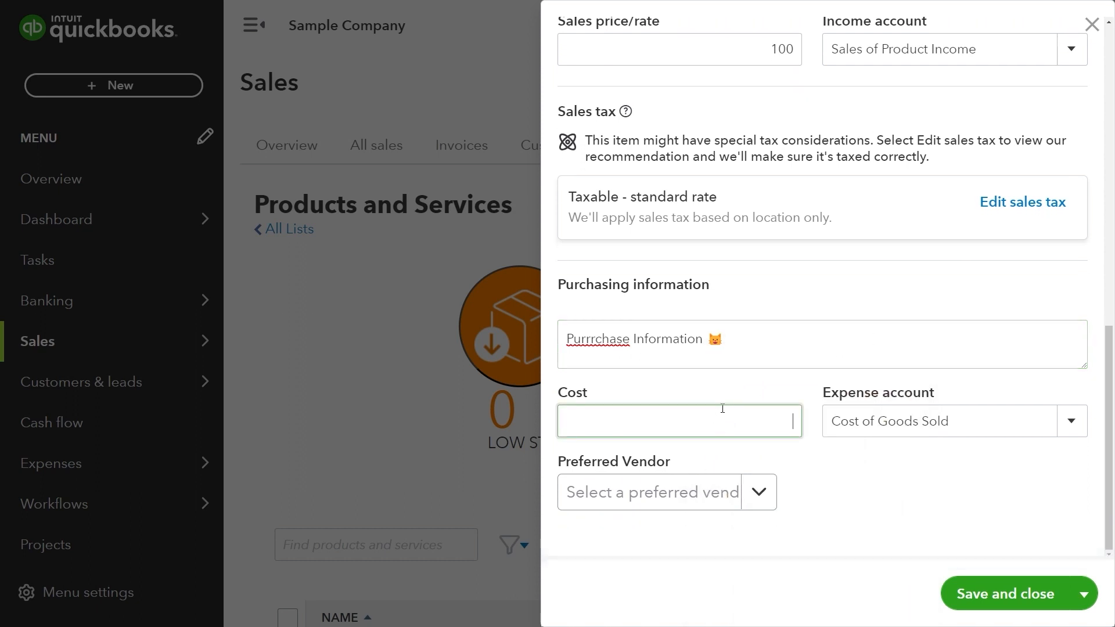
text(60)
click(1081, 428)
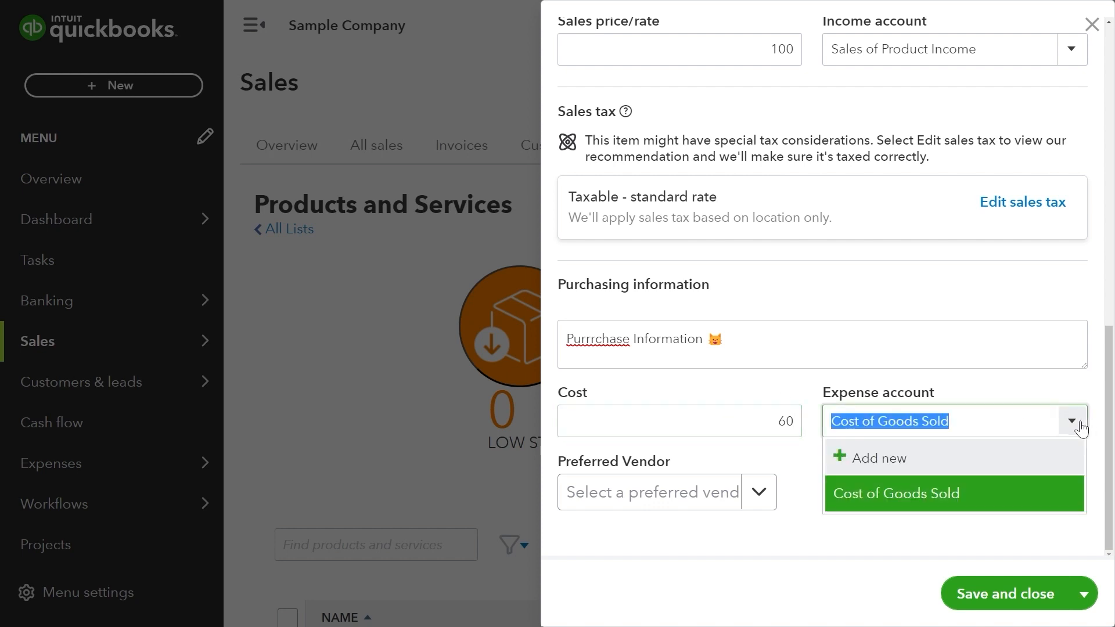
click(1017, 513)
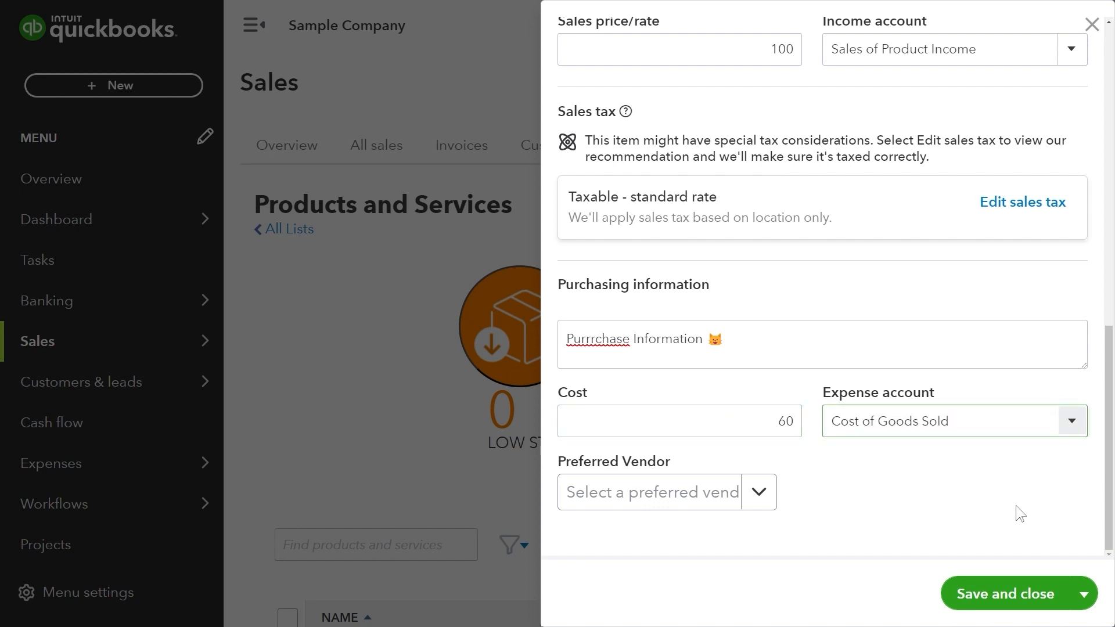
click(770, 503)
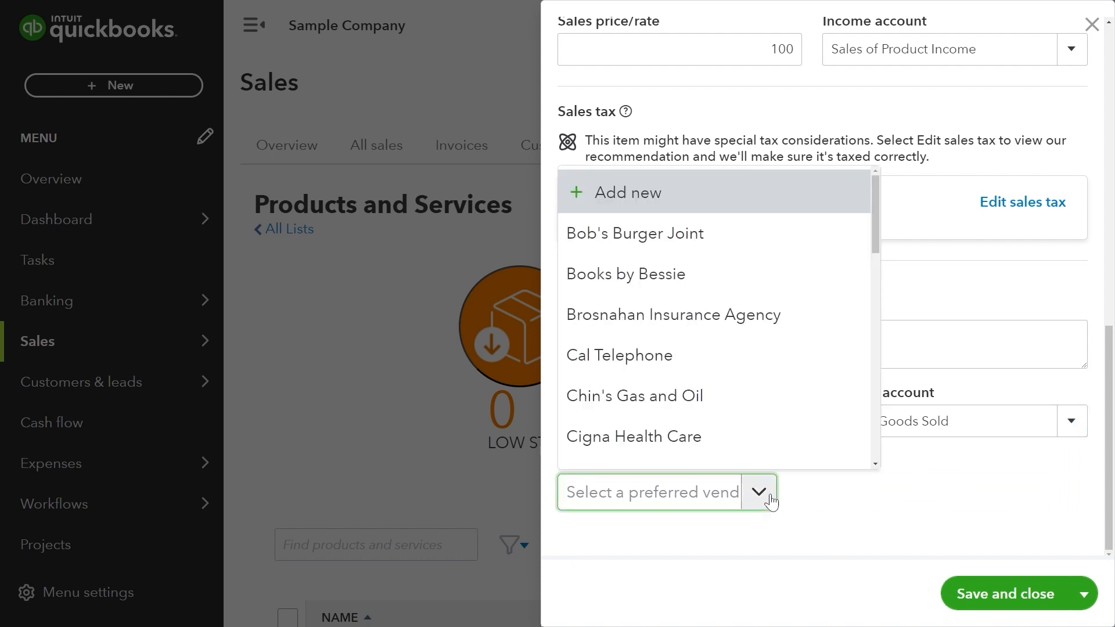
scroll(800, 433, down, 5)
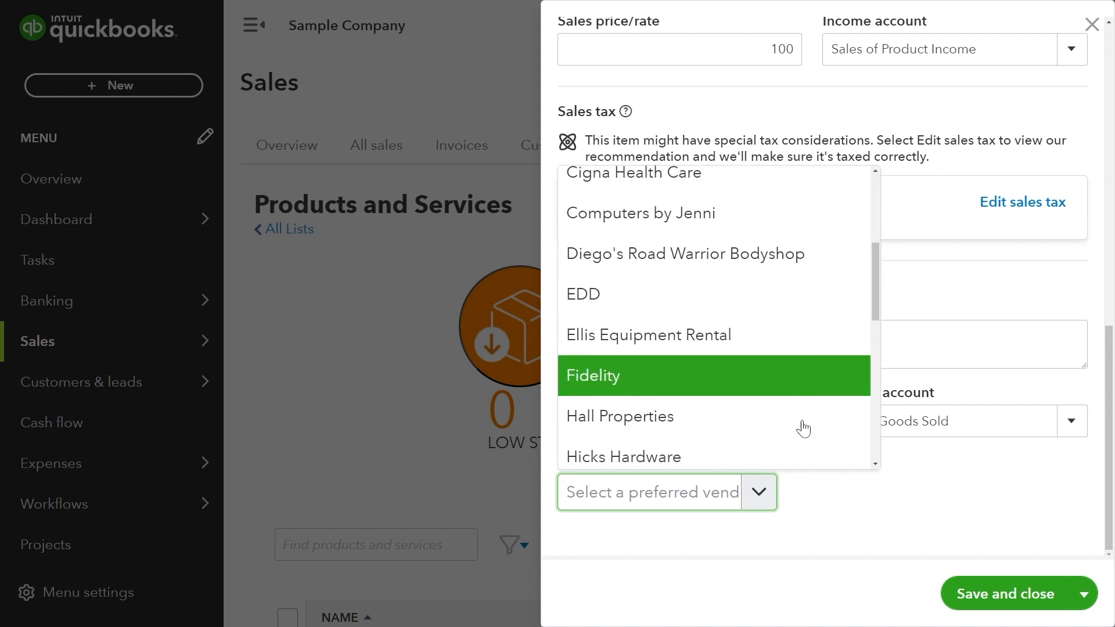
scroll(803, 429, down, 10)
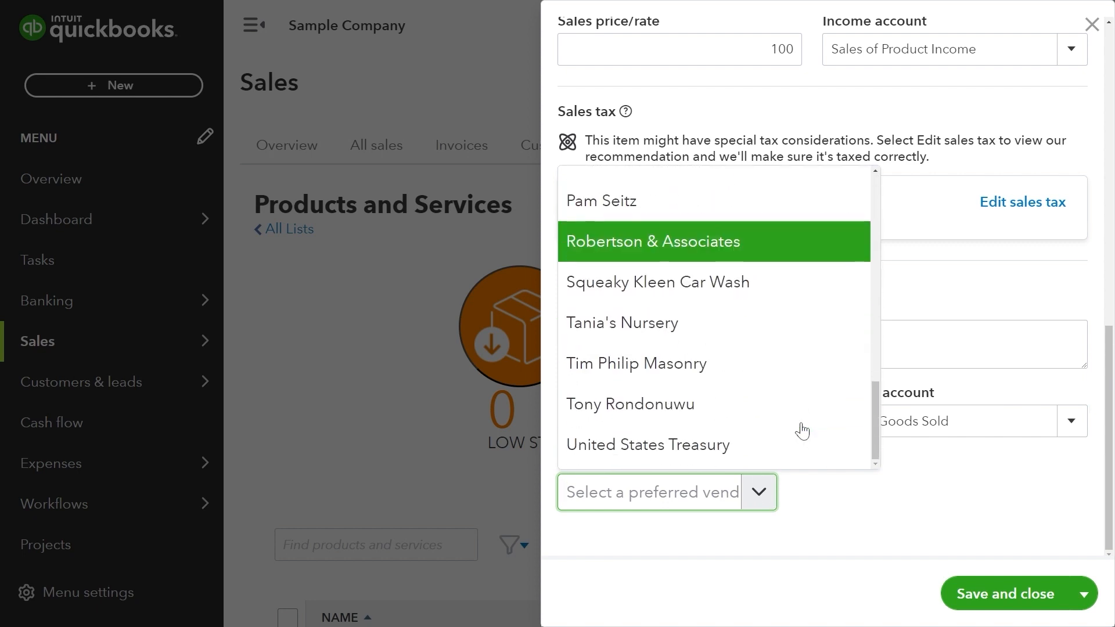
click(803, 448)
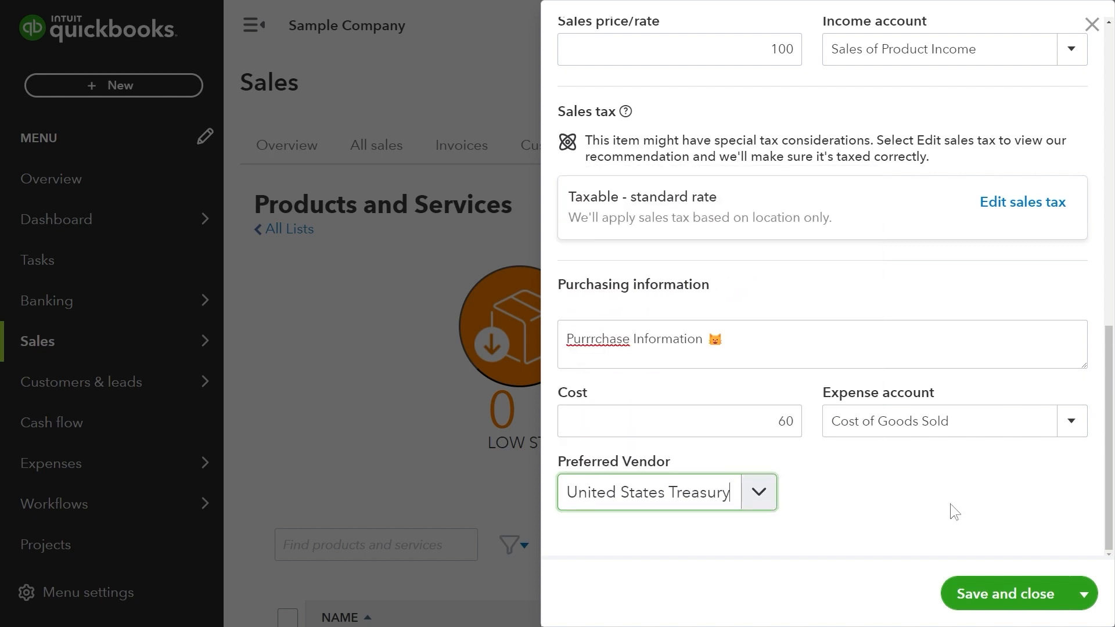
click(1090, 588)
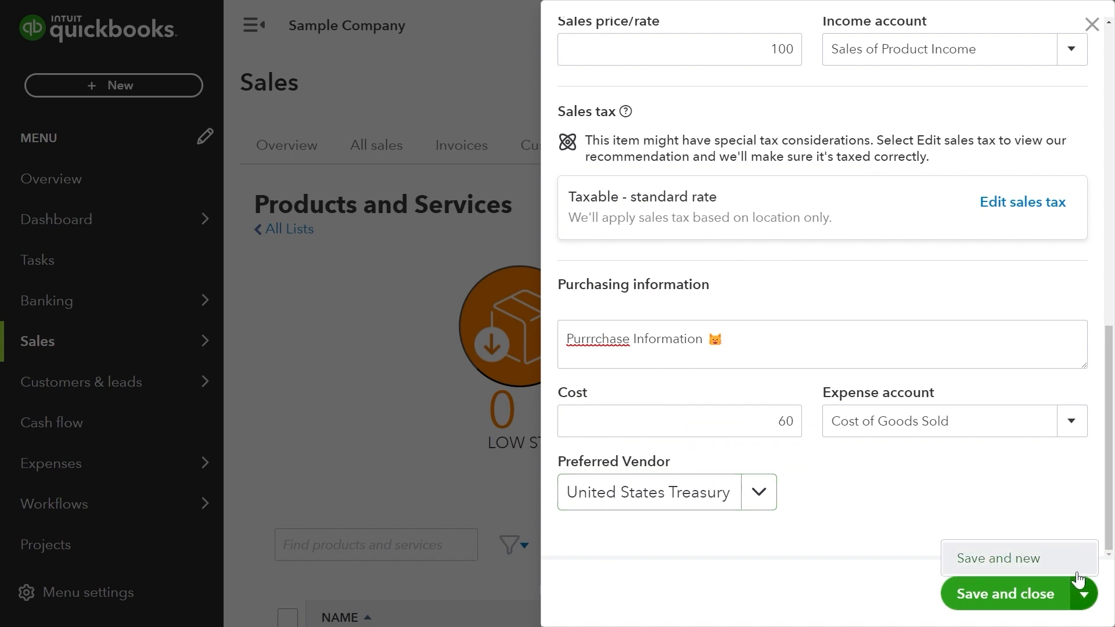
Save and close the Light Saber item, go full screen, and open Taxes > Sales tax.
click(1025, 591)
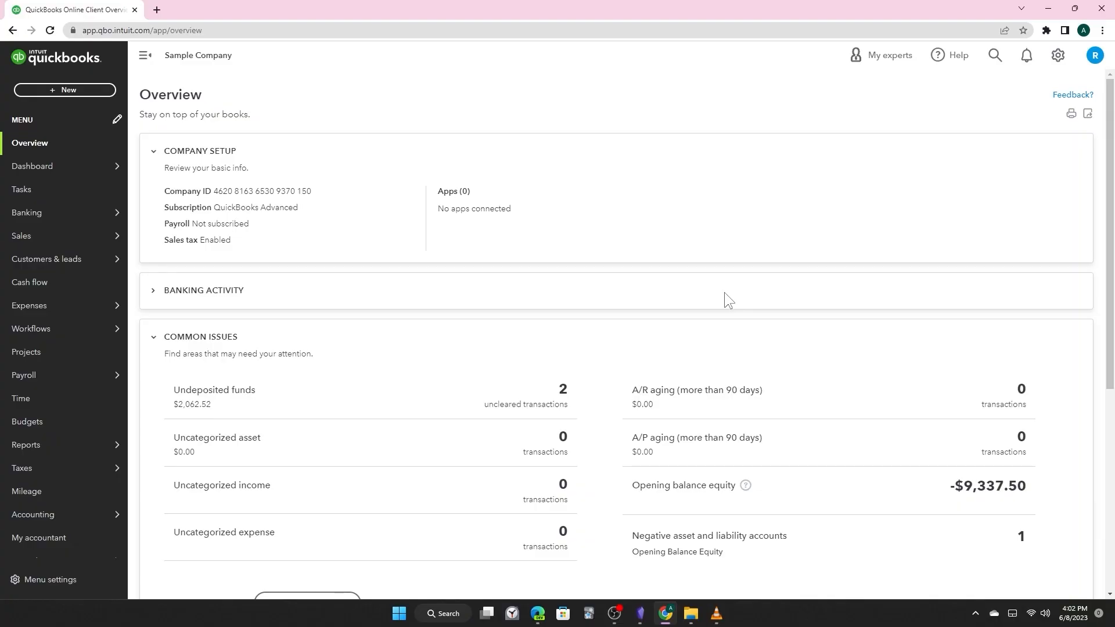
key(F11)
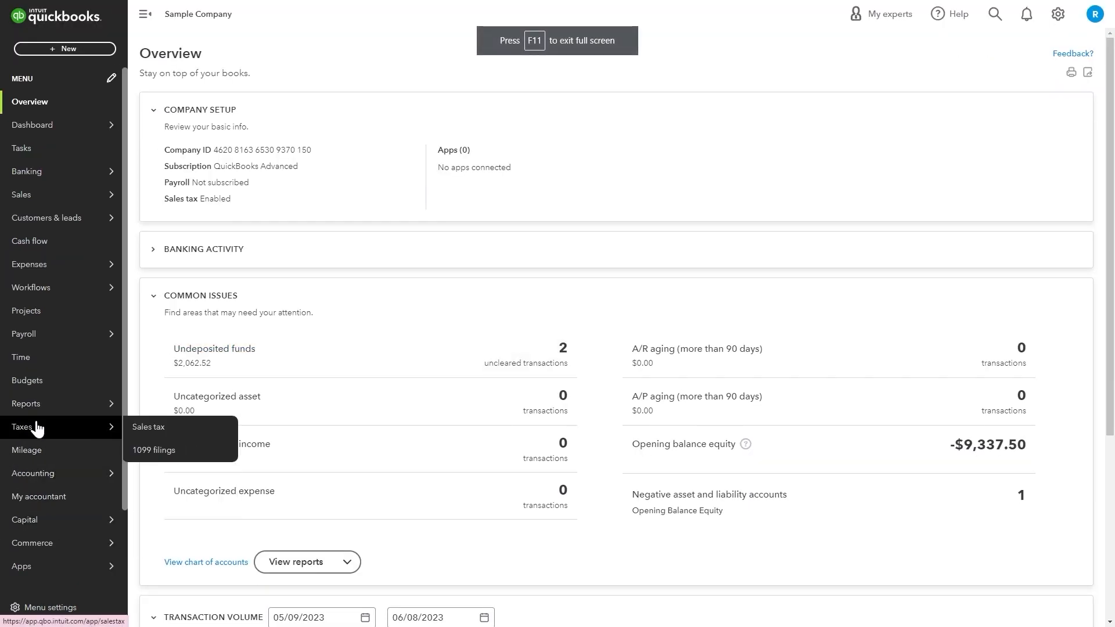
click(132, 428)
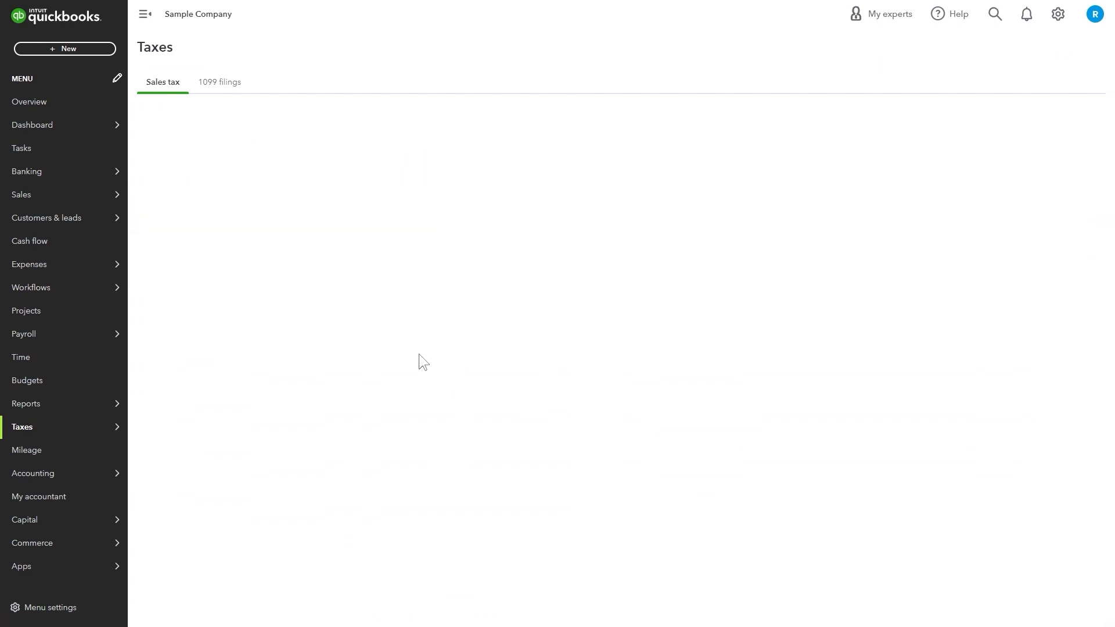
Begin sales tax setup and confirm the business address, keeping CA as the state.
click(525, 390)
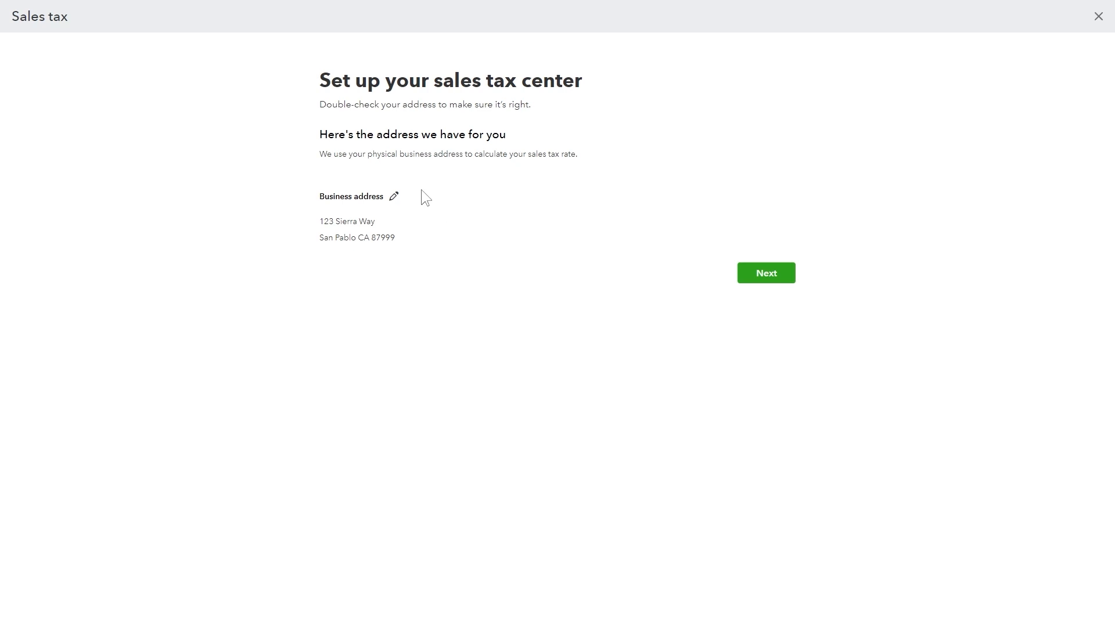
click(393, 197)
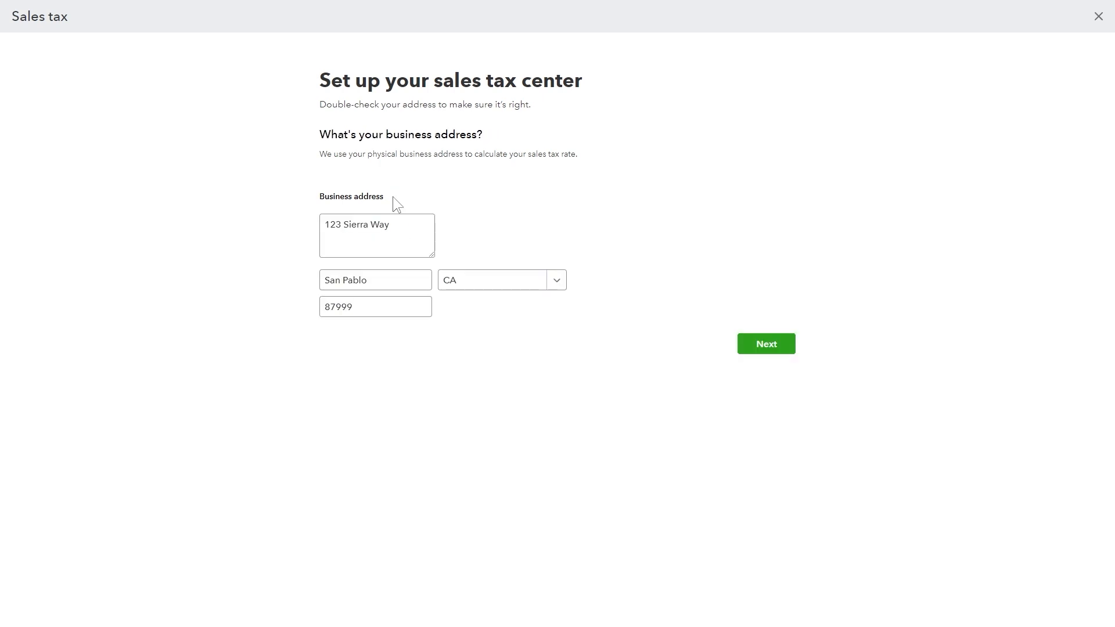
click(400, 229)
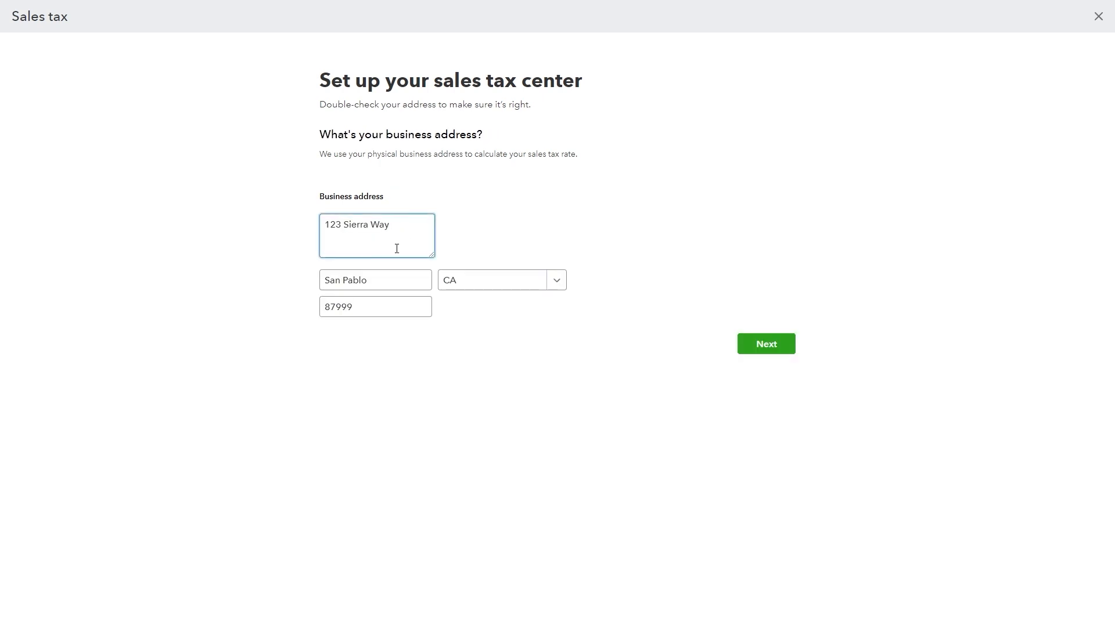
click(391, 282)
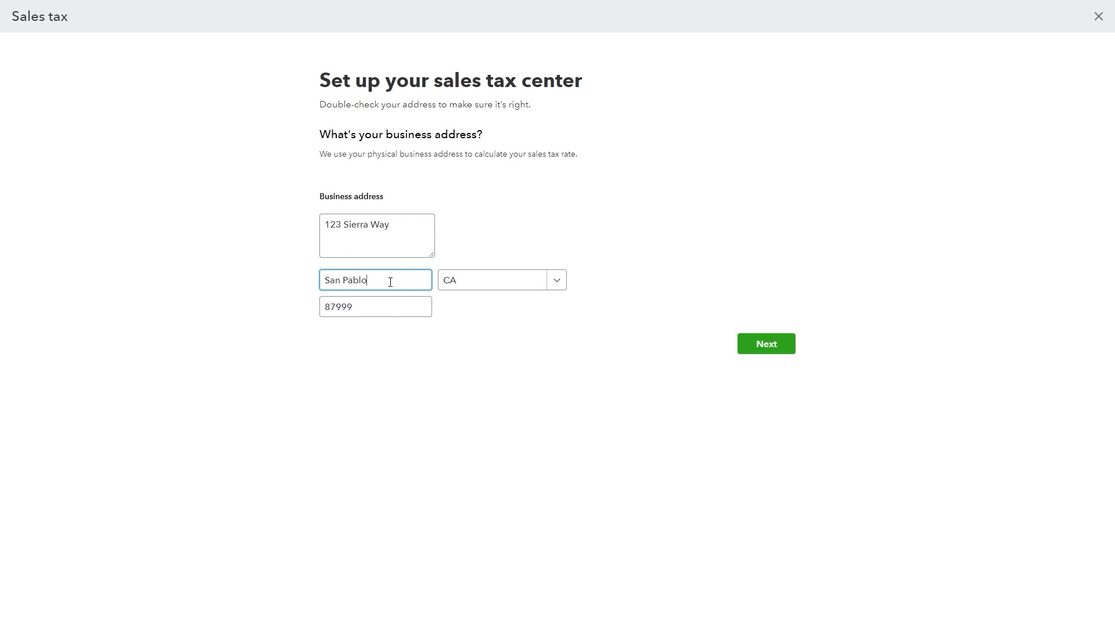
click(571, 341)
click(556, 283)
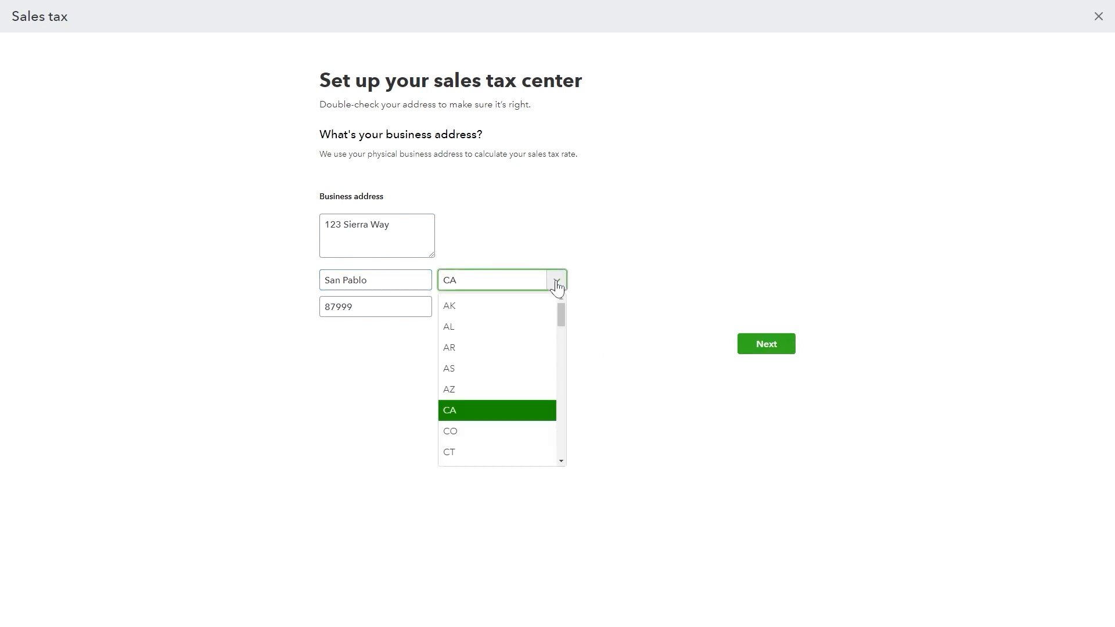
click(557, 283)
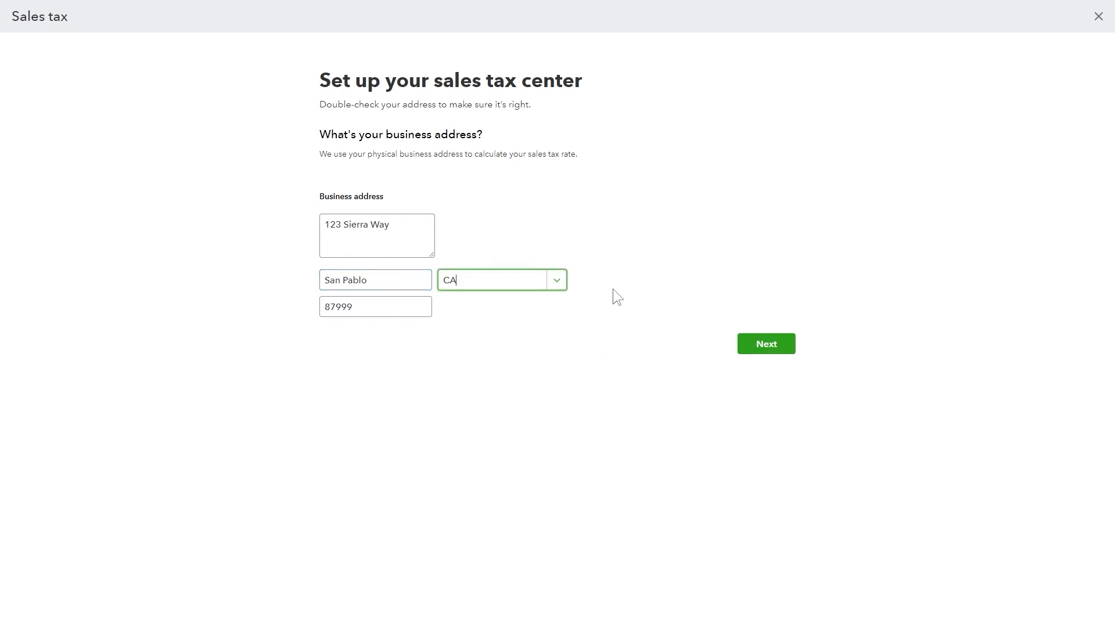
click(767, 345)
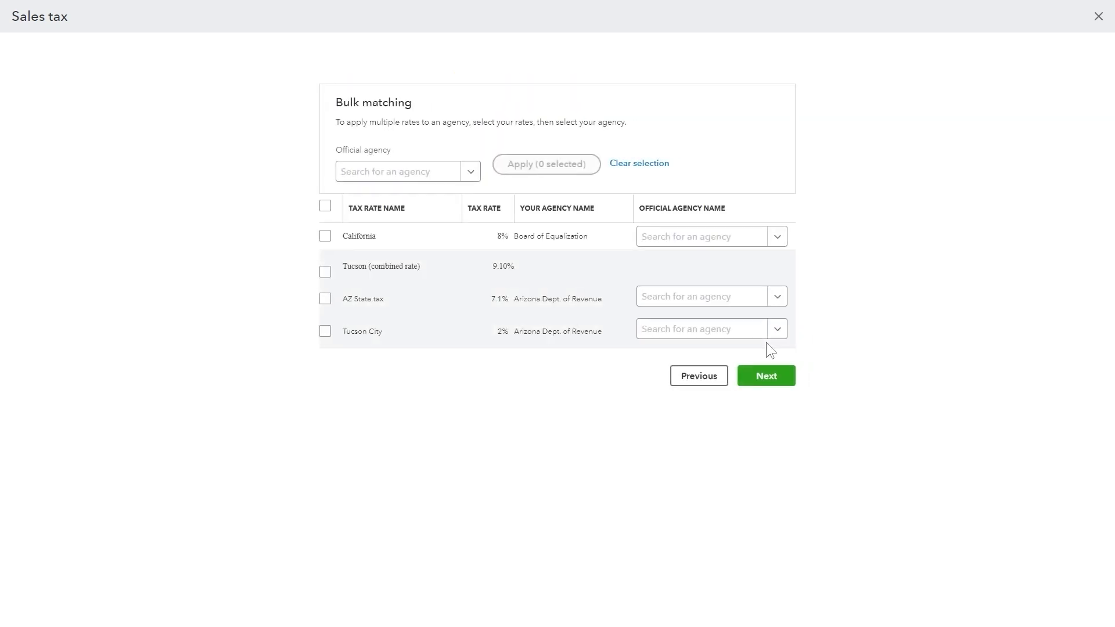
Match both Arizona rates to Arizona Department Of Revenue.
click(326, 299)
click(325, 331)
click(325, 271)
click(470, 174)
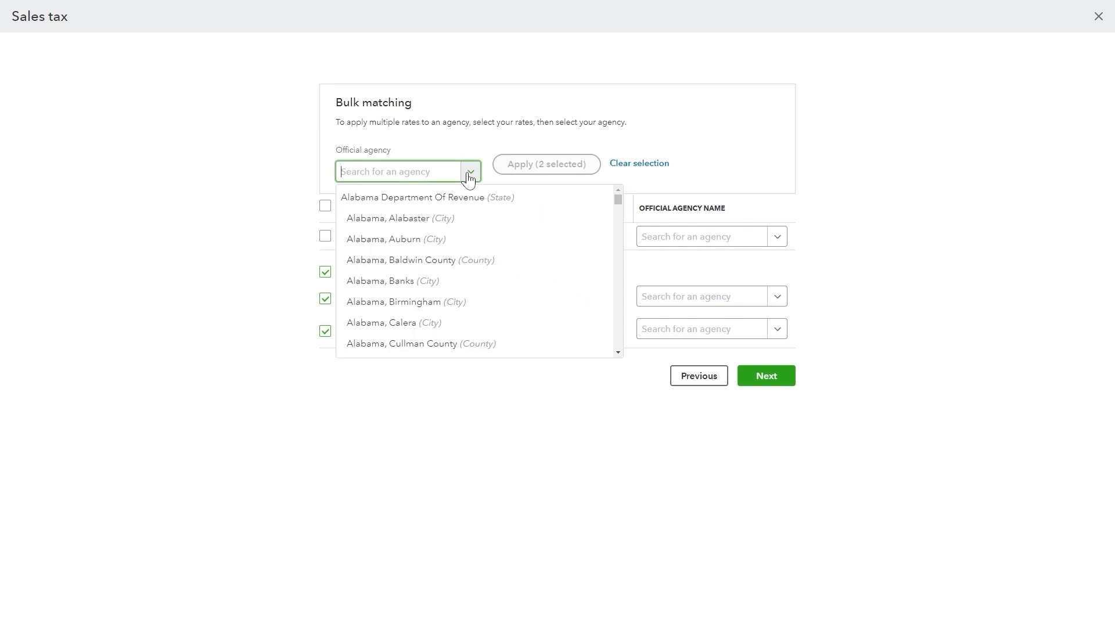
text(arizona)
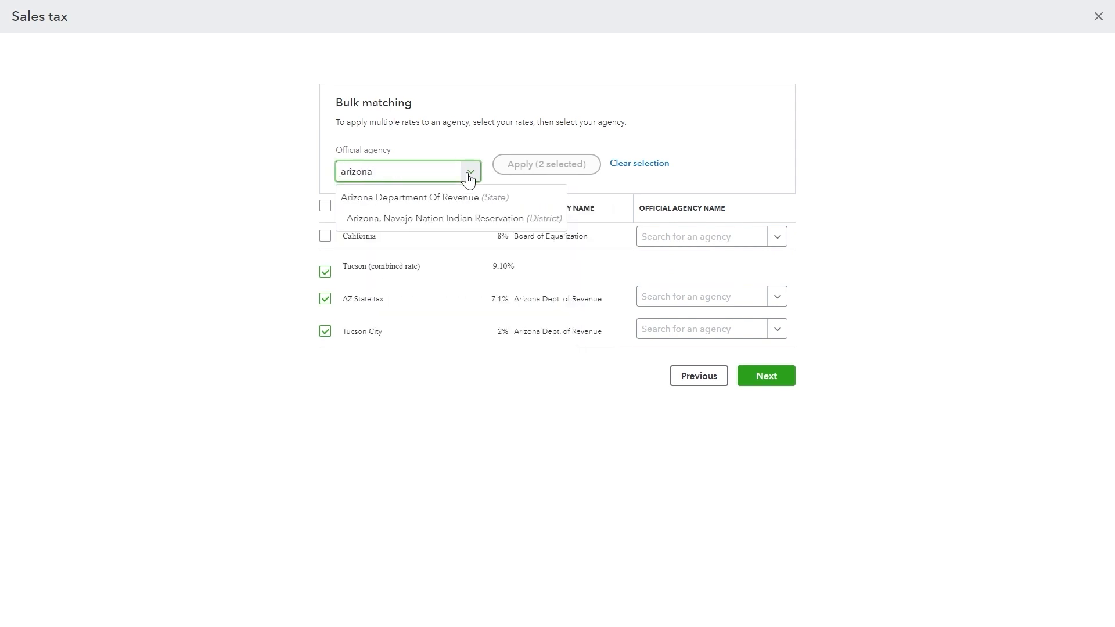
click(479, 196)
click(534, 164)
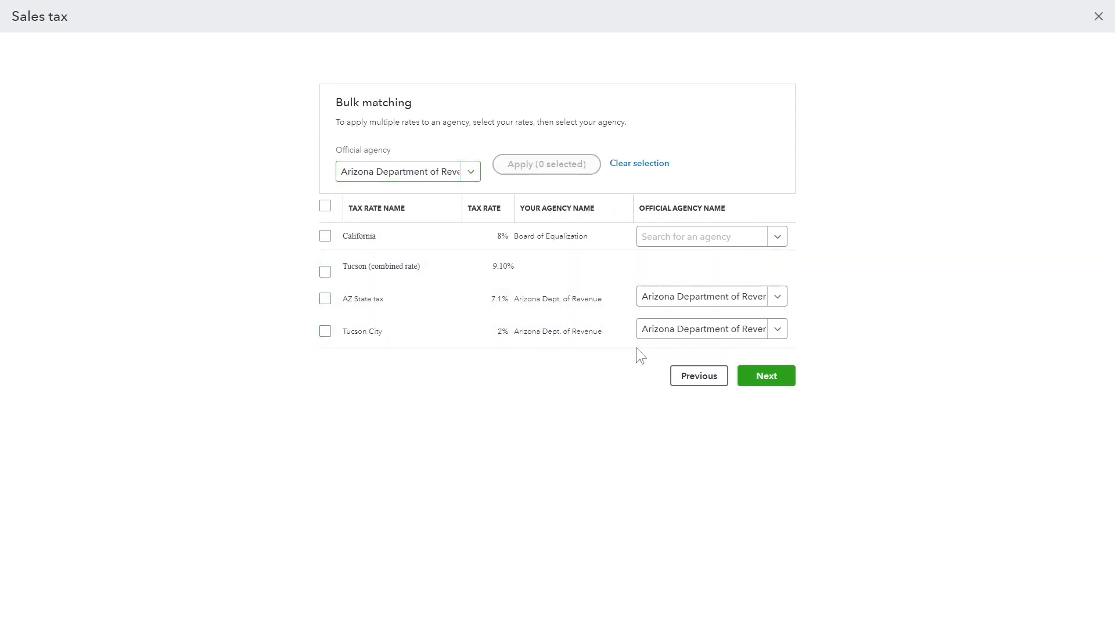
Match the California rate to California Department Of Tax And Fee Administration and continue.
click(701, 242)
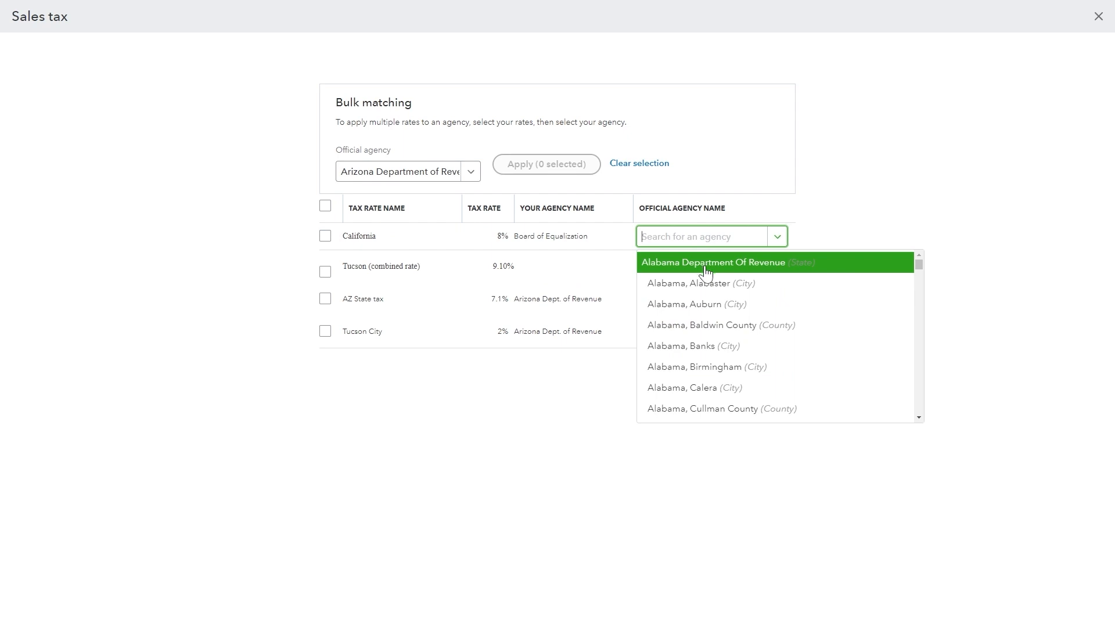
text(california)
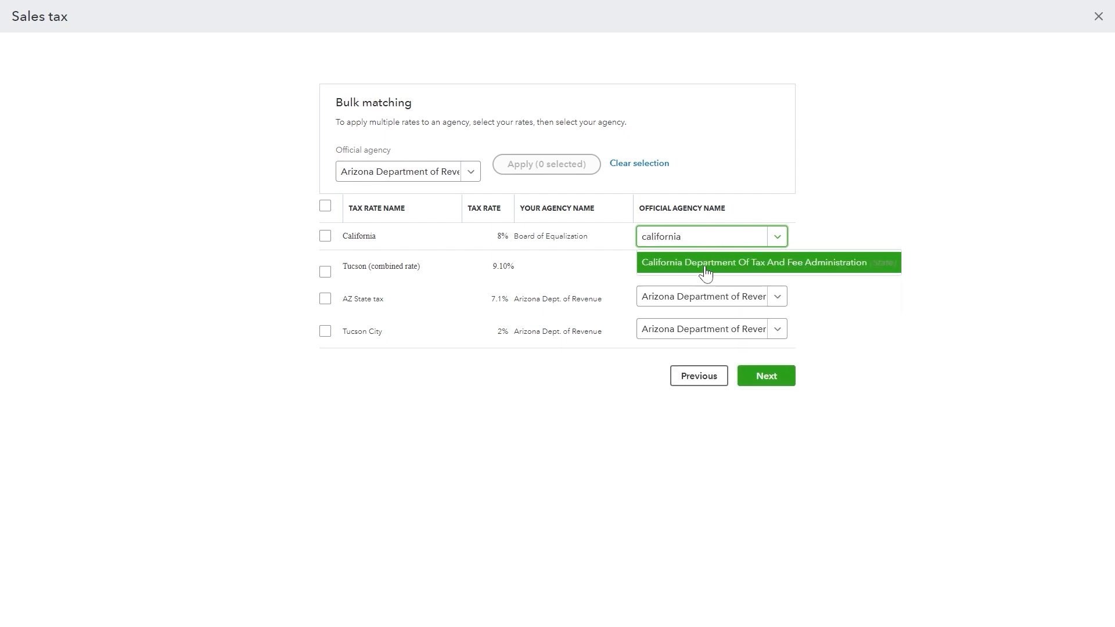
click(706, 269)
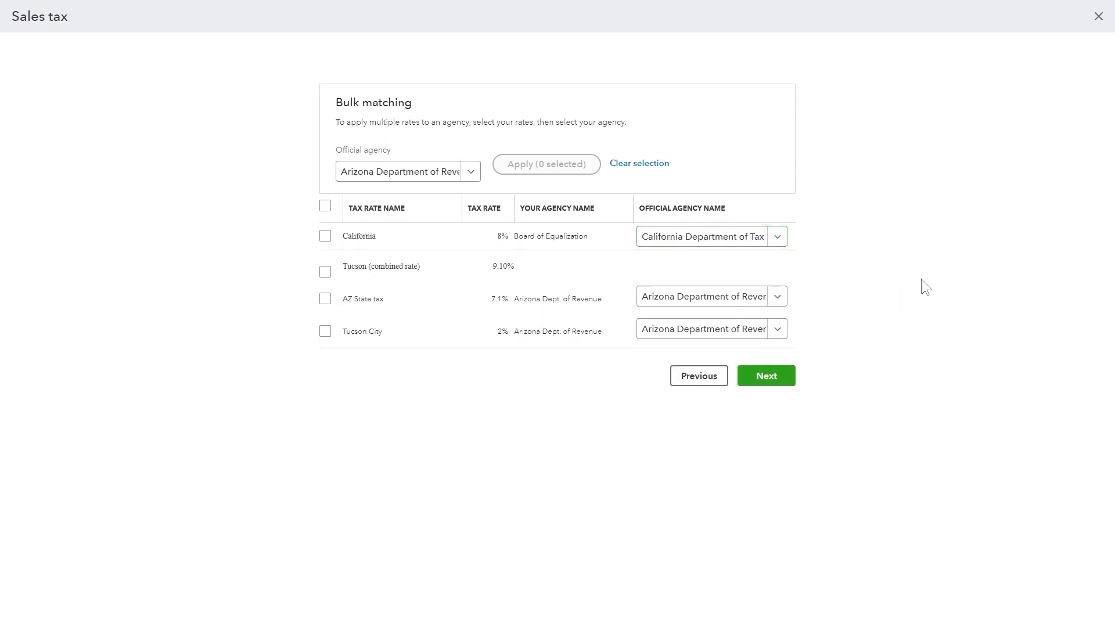
click(780, 383)
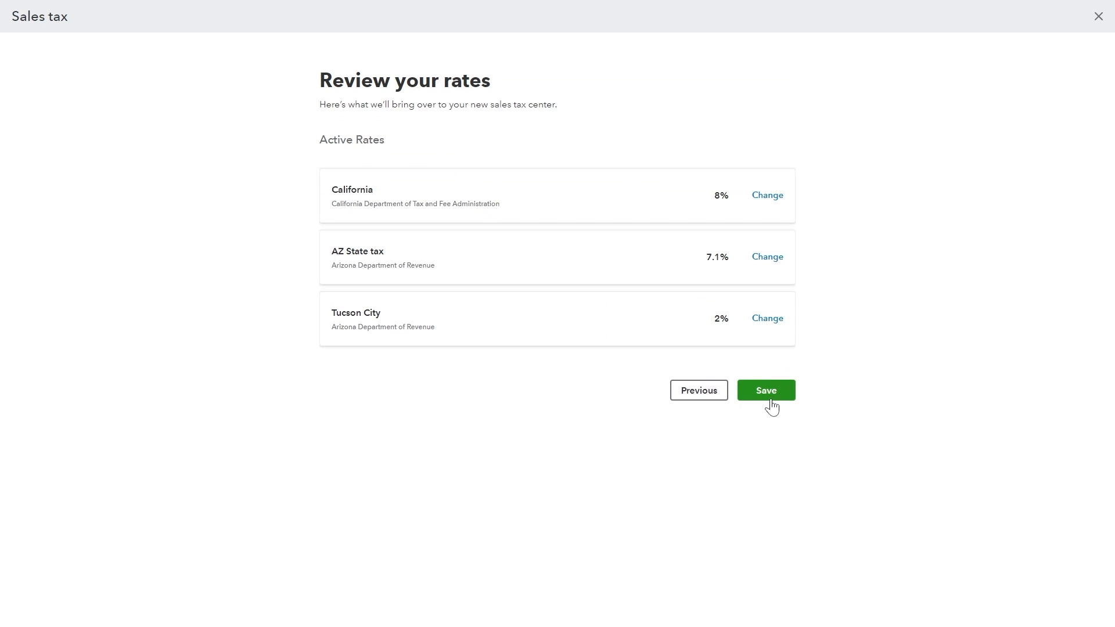
Save the reviewed rates, page through the intro slides, and open the sales tax center.
click(772, 399)
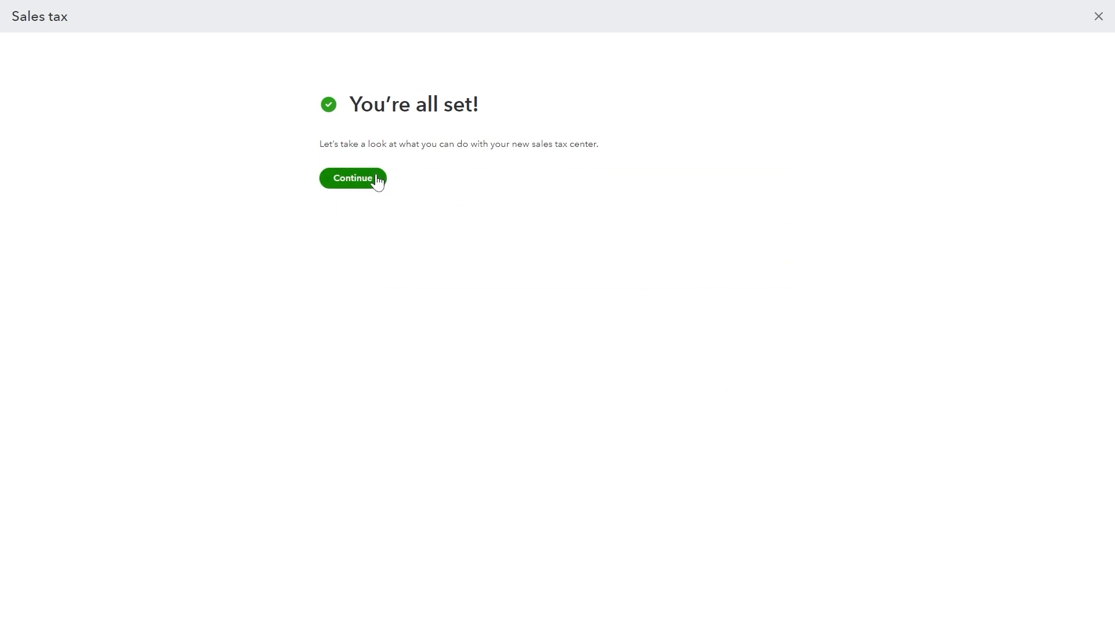
click(374, 179)
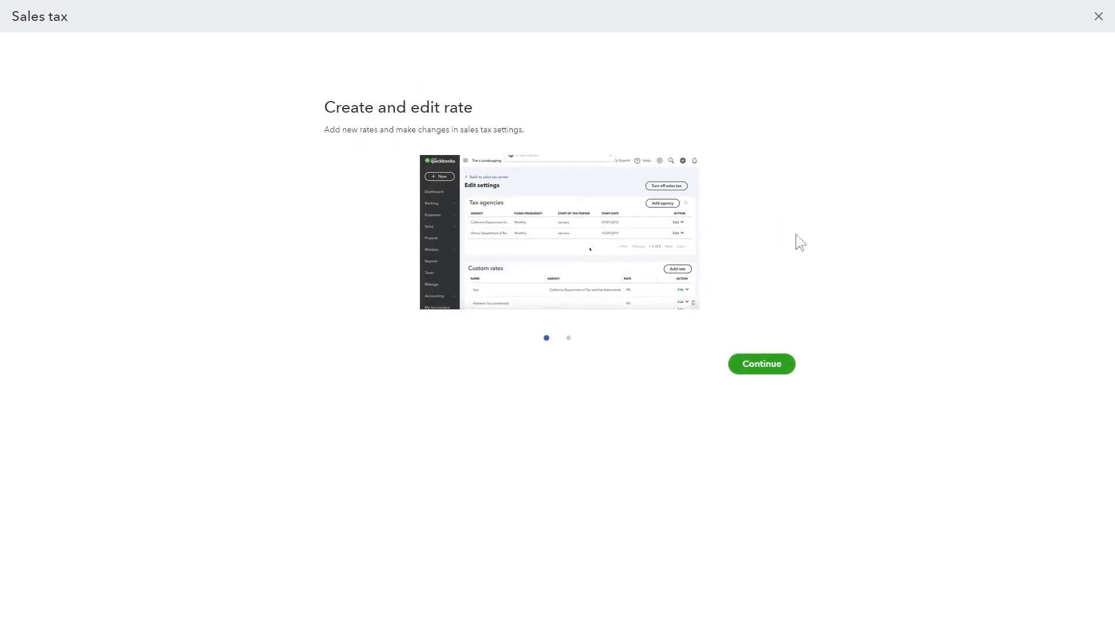
click(568, 339)
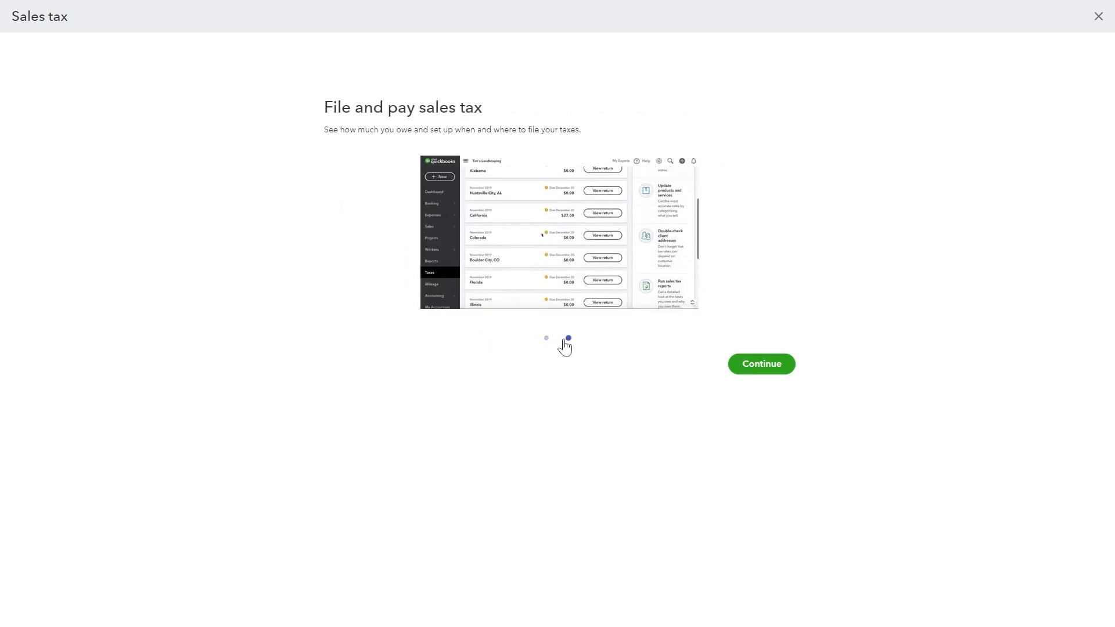
click(546, 340)
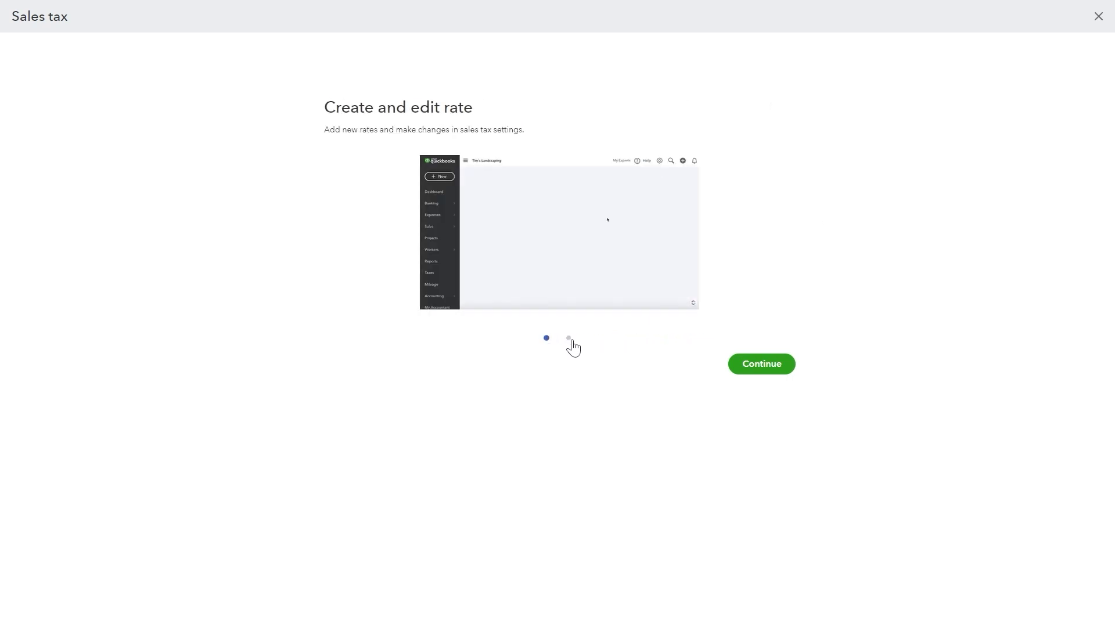
click(568, 339)
click(547, 339)
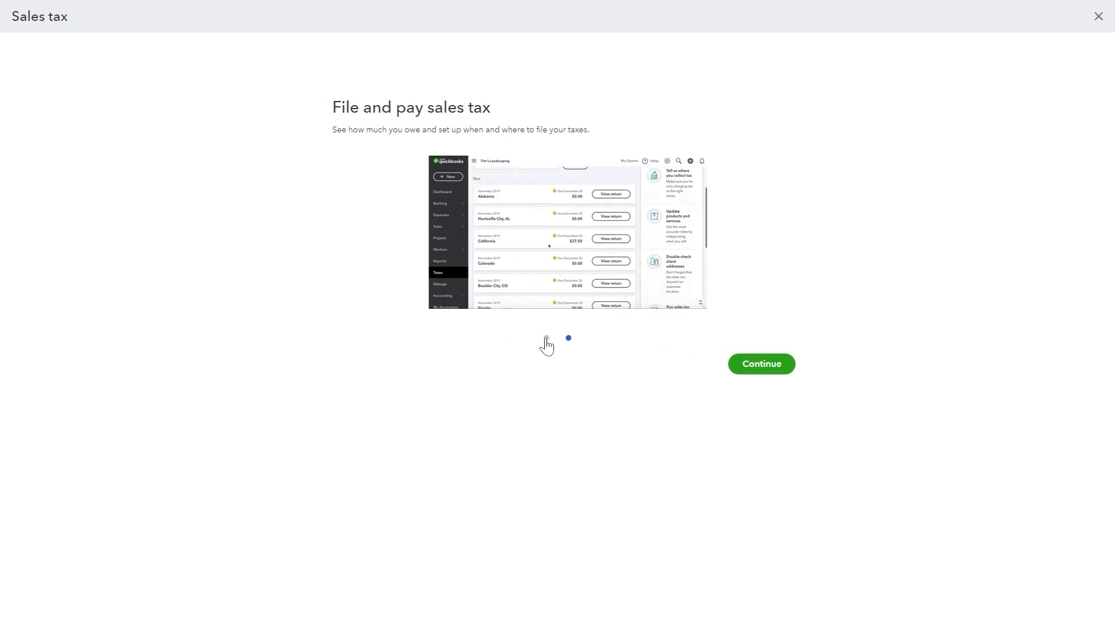
click(568, 339)
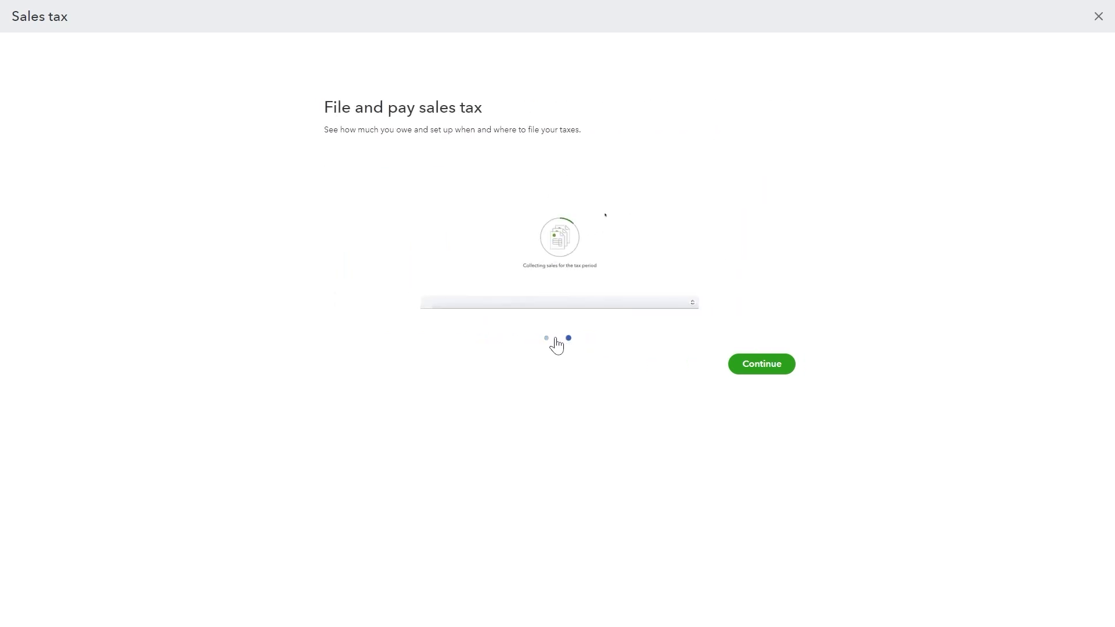
click(546, 339)
click(568, 339)
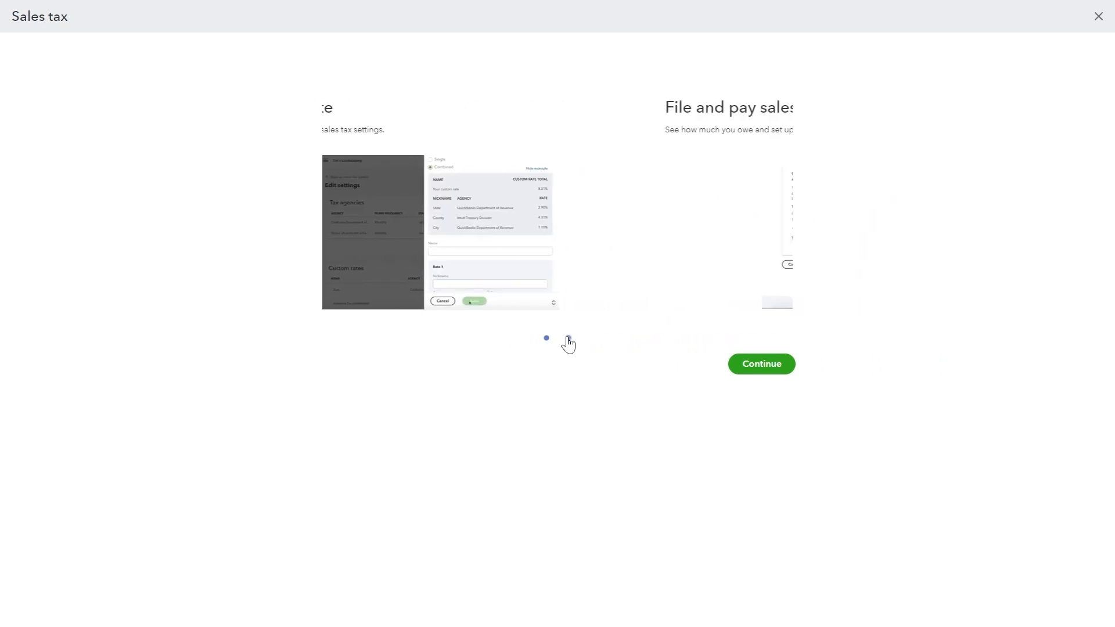
click(765, 365)
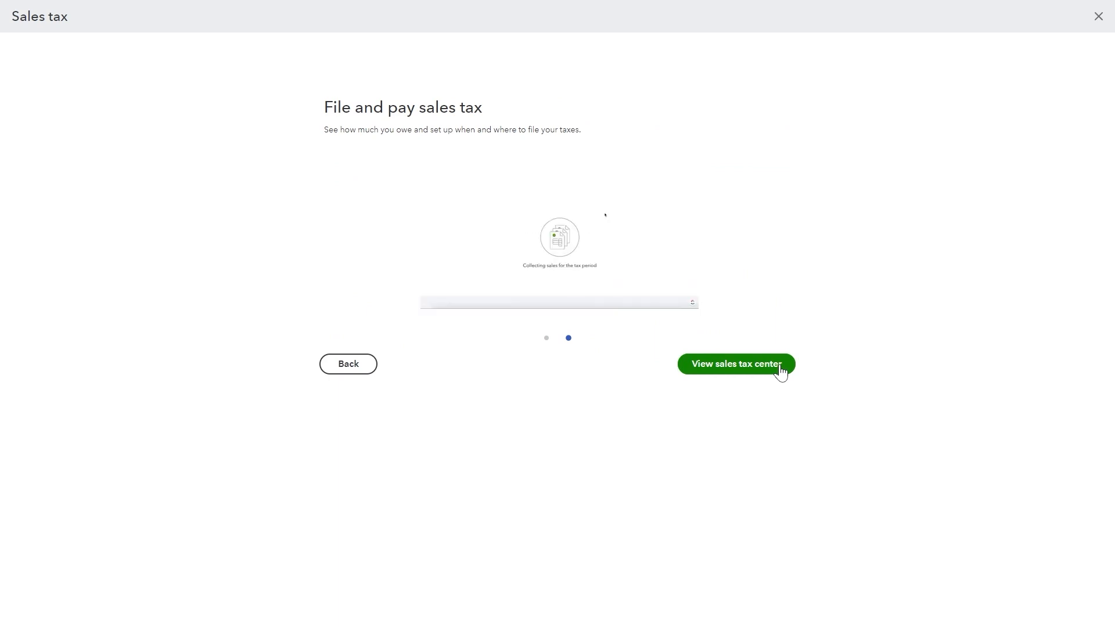
click(778, 367)
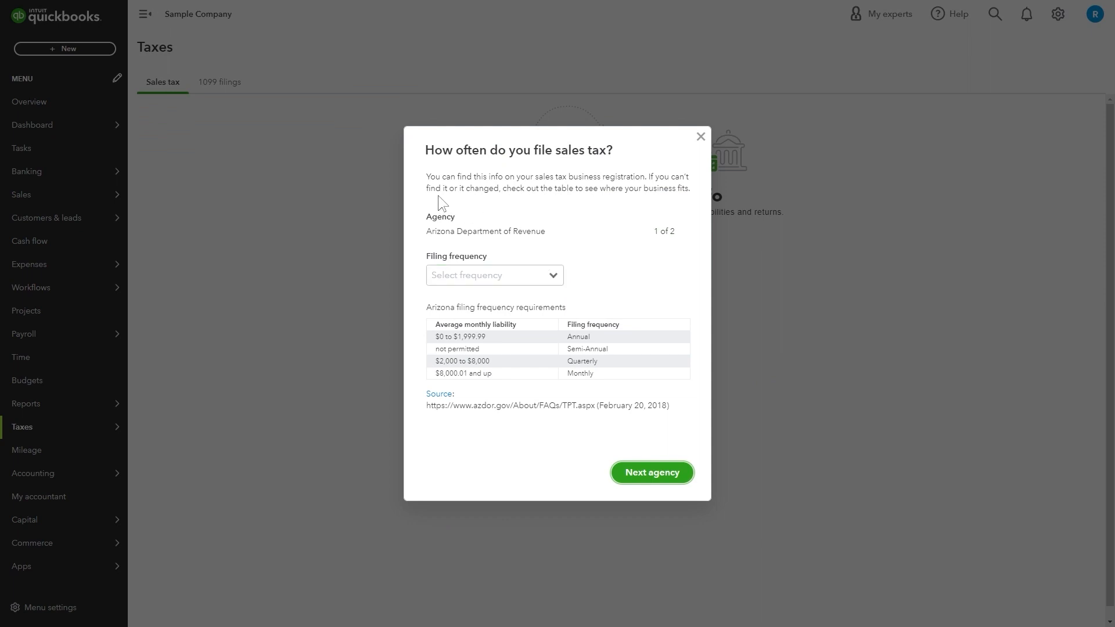
Review Arizona's filing-frequency requirements and source link, zooming the page to 150%.
drag(423, 146, 567, 179)
click(574, 185)
click(559, 276)
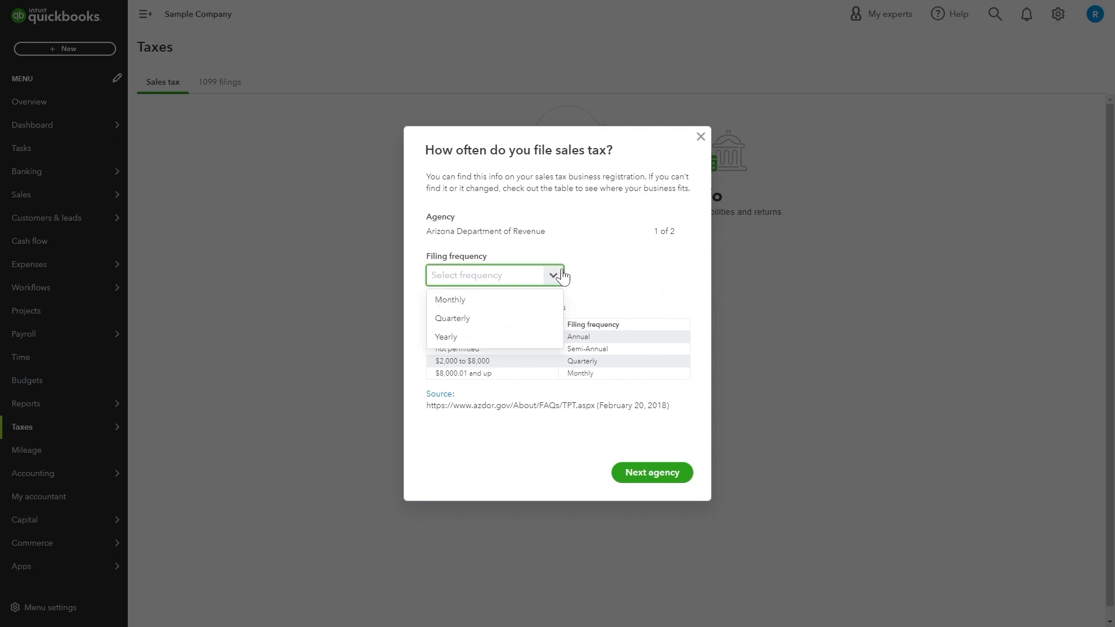
click(597, 263)
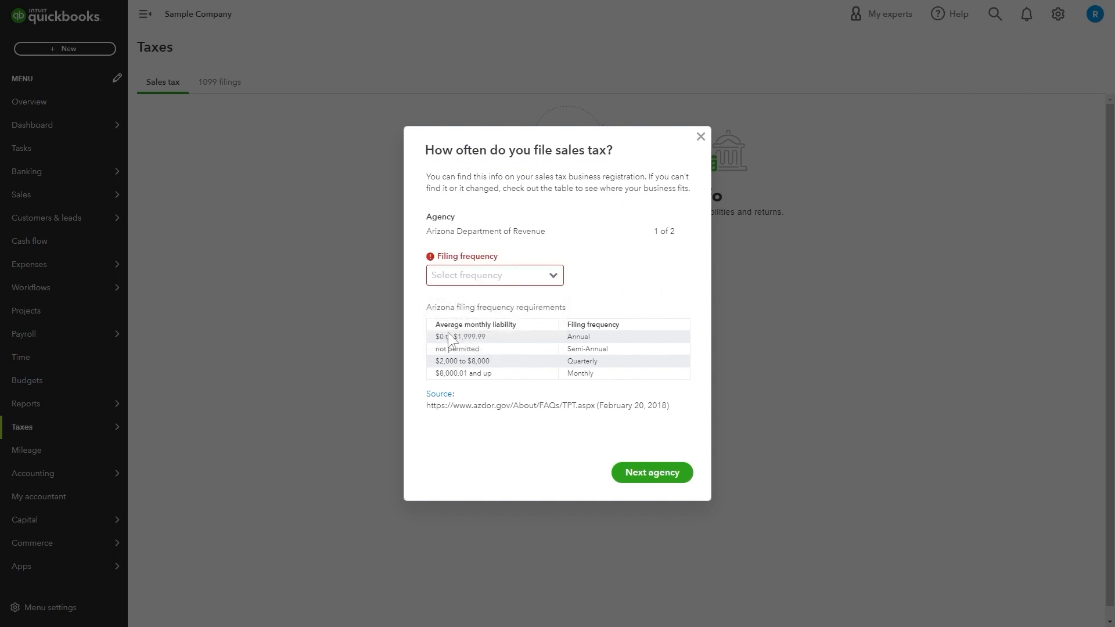
drag(433, 321, 608, 371)
click(608, 371)
key(ctrl+plus)
key(ctrl+plus)
key(ctrl+plus)
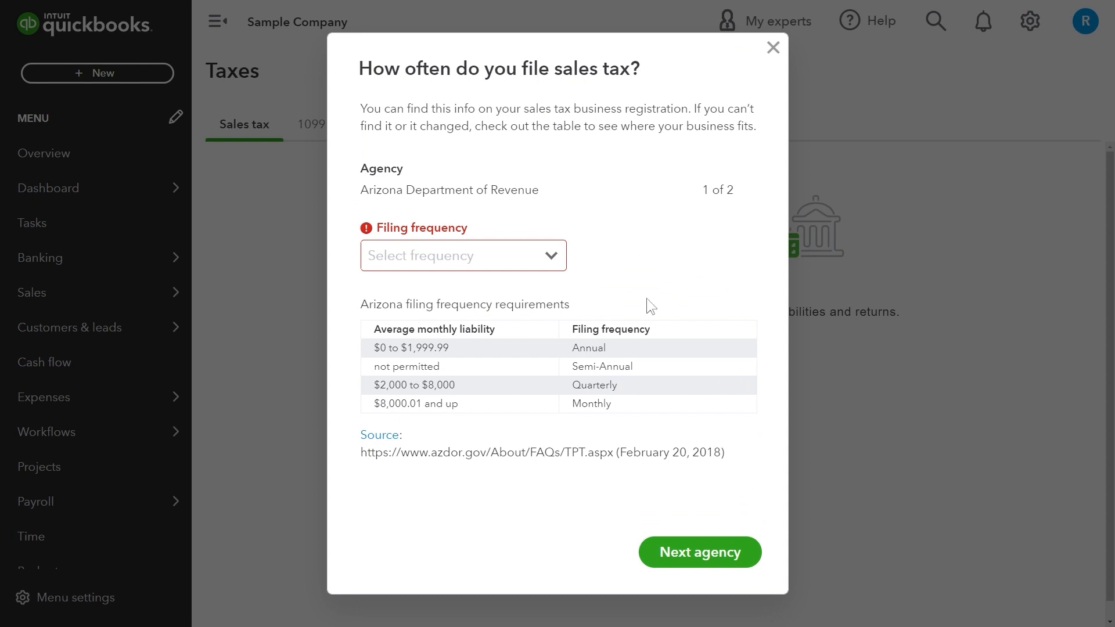
drag(359, 452, 742, 463)
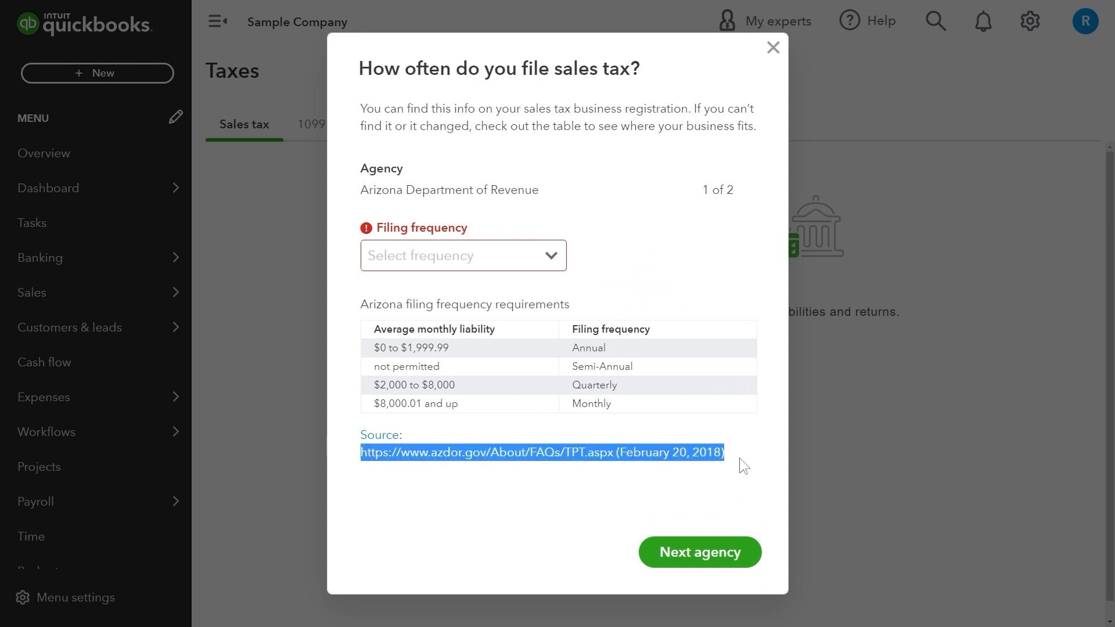
click(583, 444)
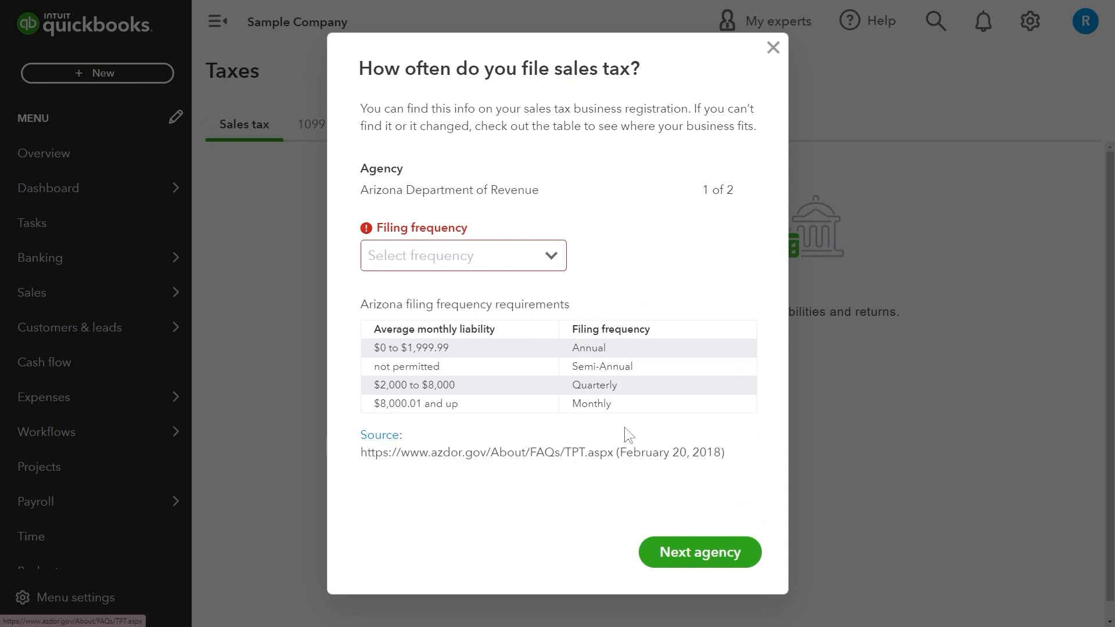
drag(359, 453, 729, 460)
right_click(728, 460)
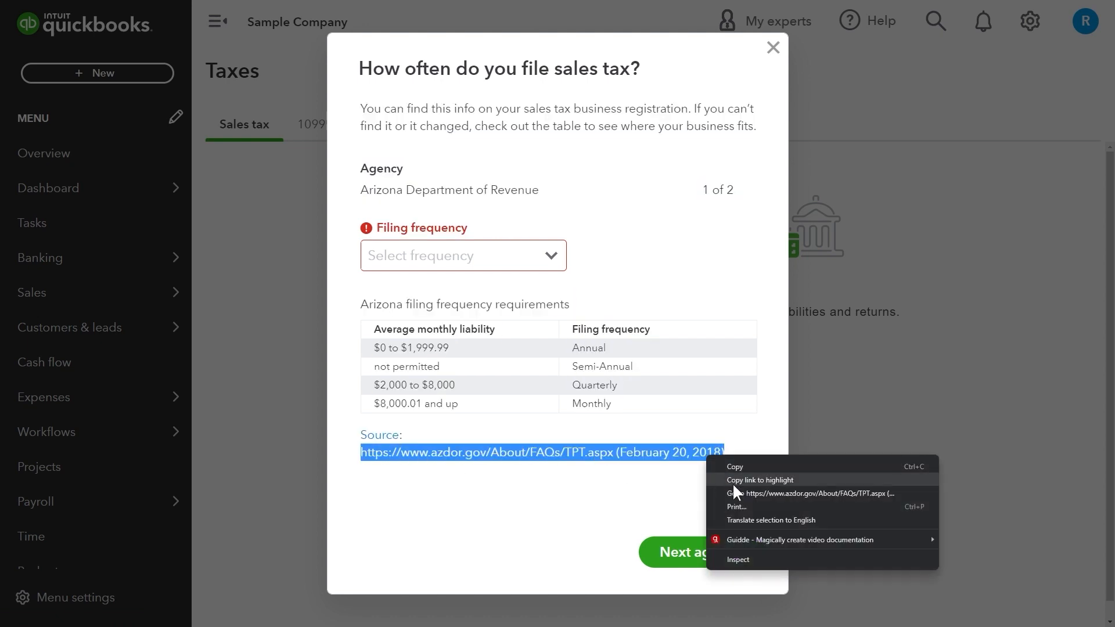
click(723, 468)
Set Arizona's filing frequency to Quarterly.
click(532, 257)
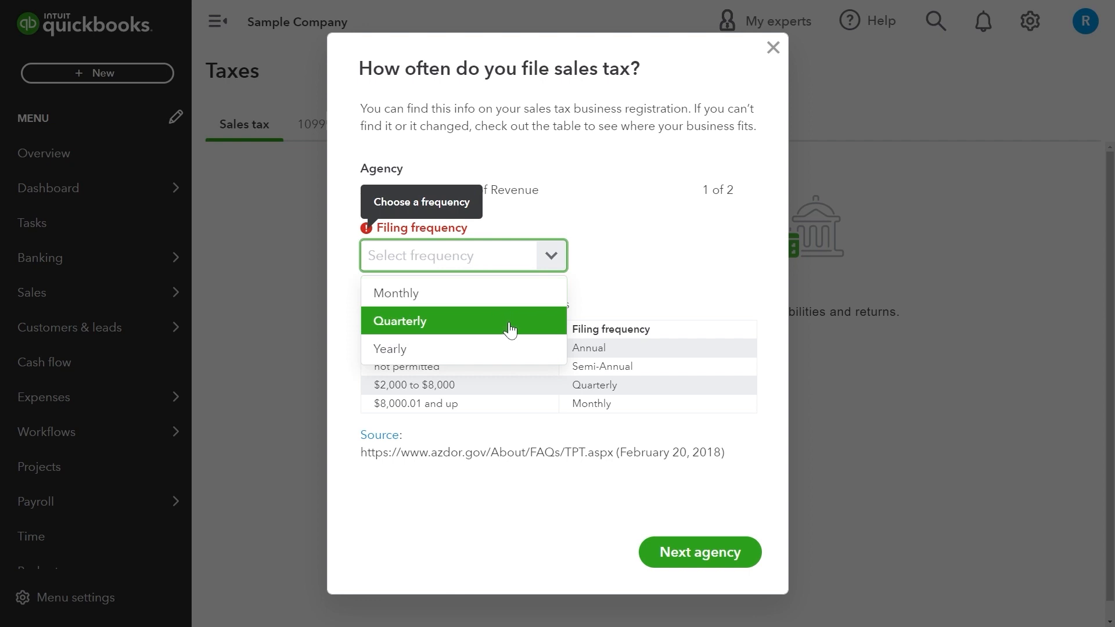
click(673, 277)
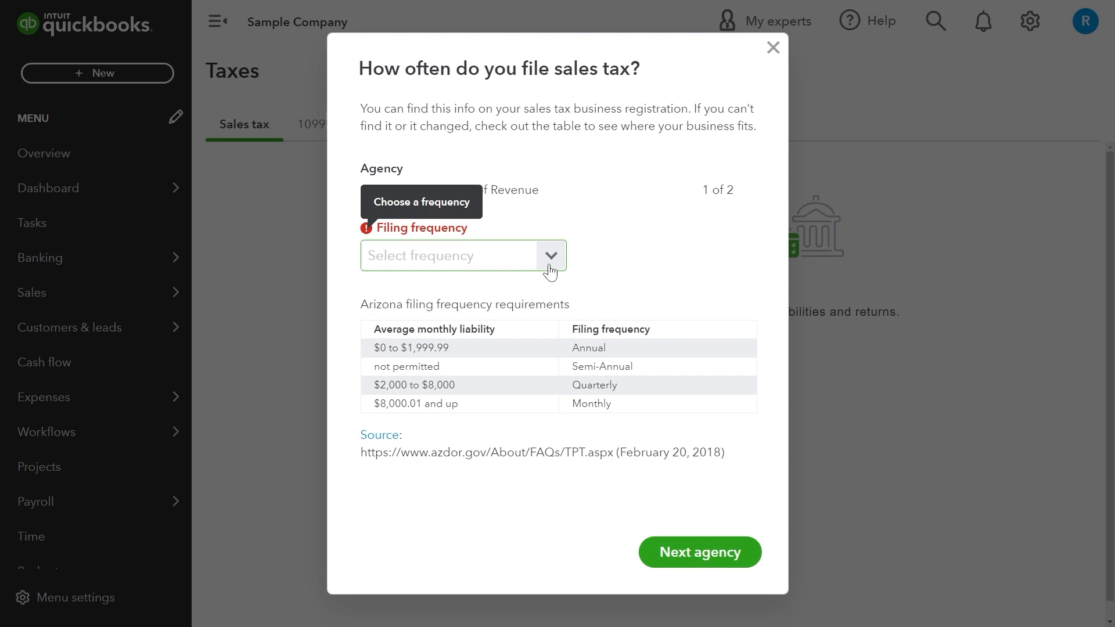
click(550, 270)
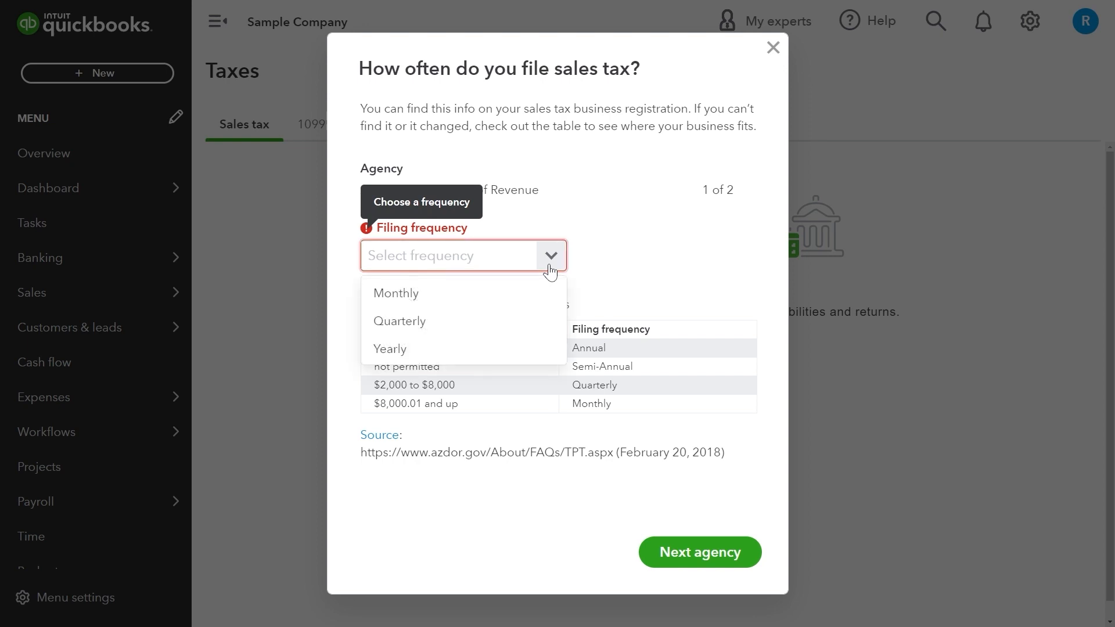
click(524, 331)
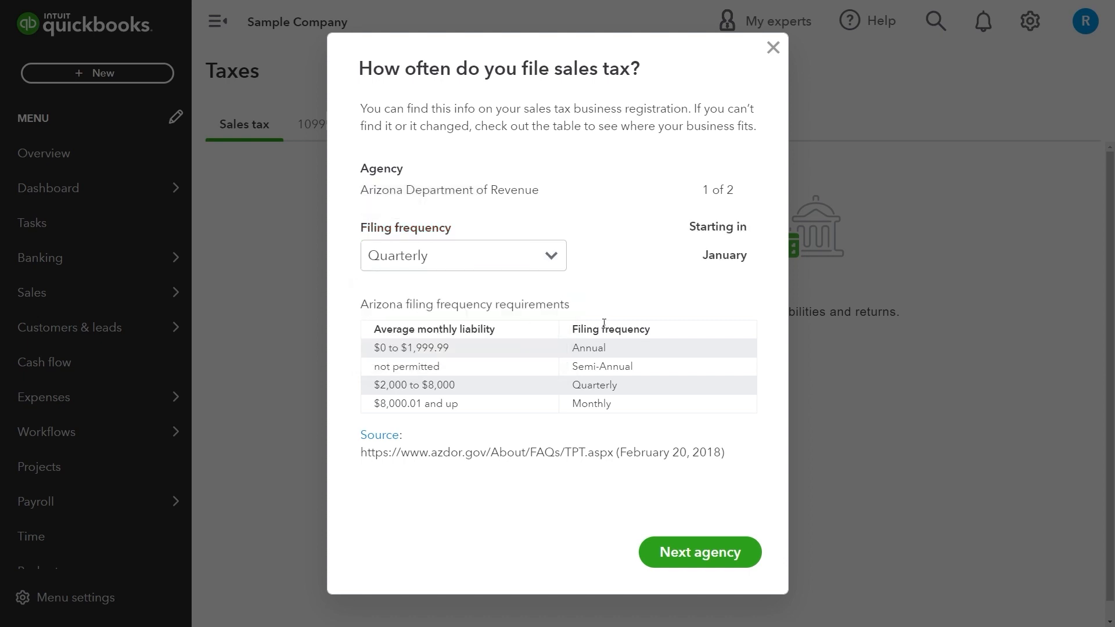
Follow the Arizona source link to azdor.gov.
drag(355, 441, 729, 455)
click(729, 455)
drag(427, 463, 365, 452)
right_click(366, 450)
click(418, 485)
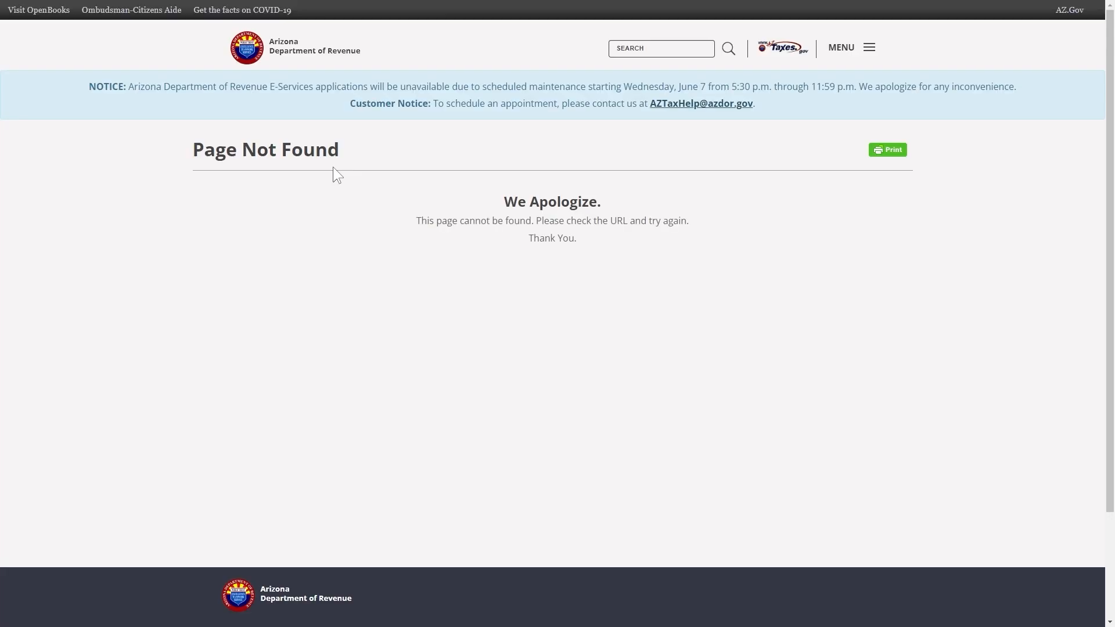
Go from the 404 page to the Arizona Department of Revenue home page, then return to QuickBooks.
drag(509, 209, 578, 241)
click(331, 55)
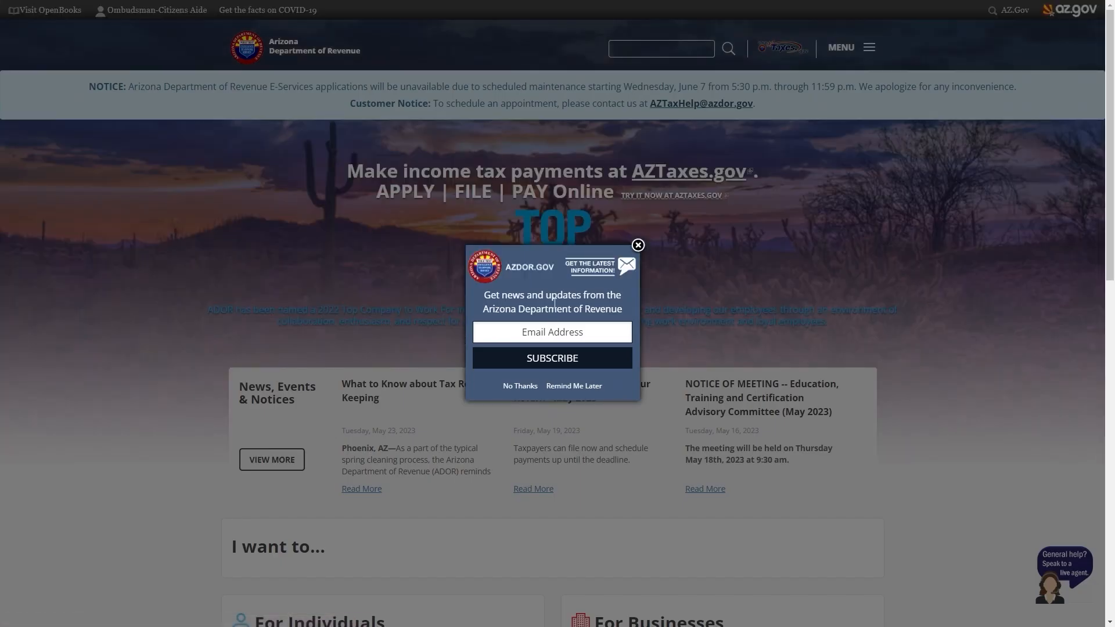
key(ctrl+w)
click(640, 347)
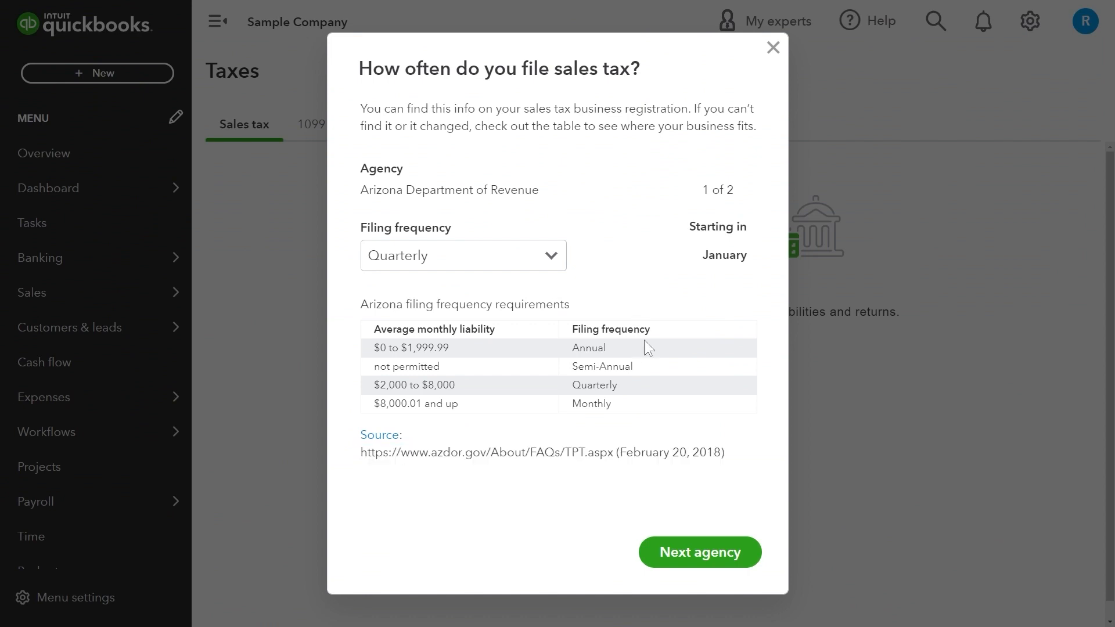
Set California Department of Tax and Fee Administration to Quarterly and save both agencies.
click(720, 546)
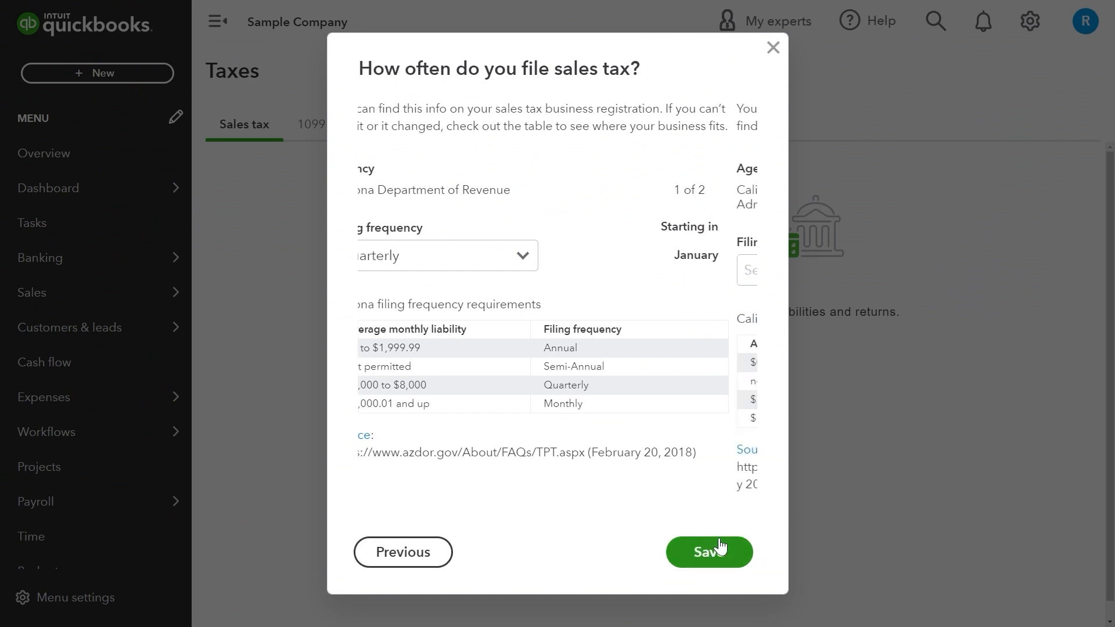
click(521, 272)
click(493, 341)
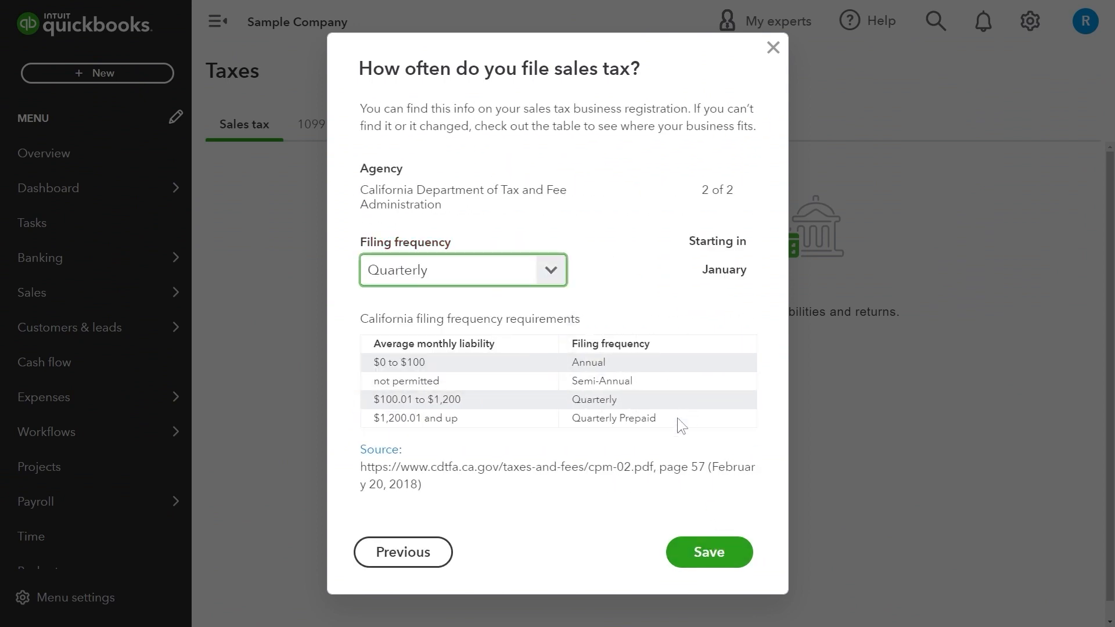
click(554, 467)
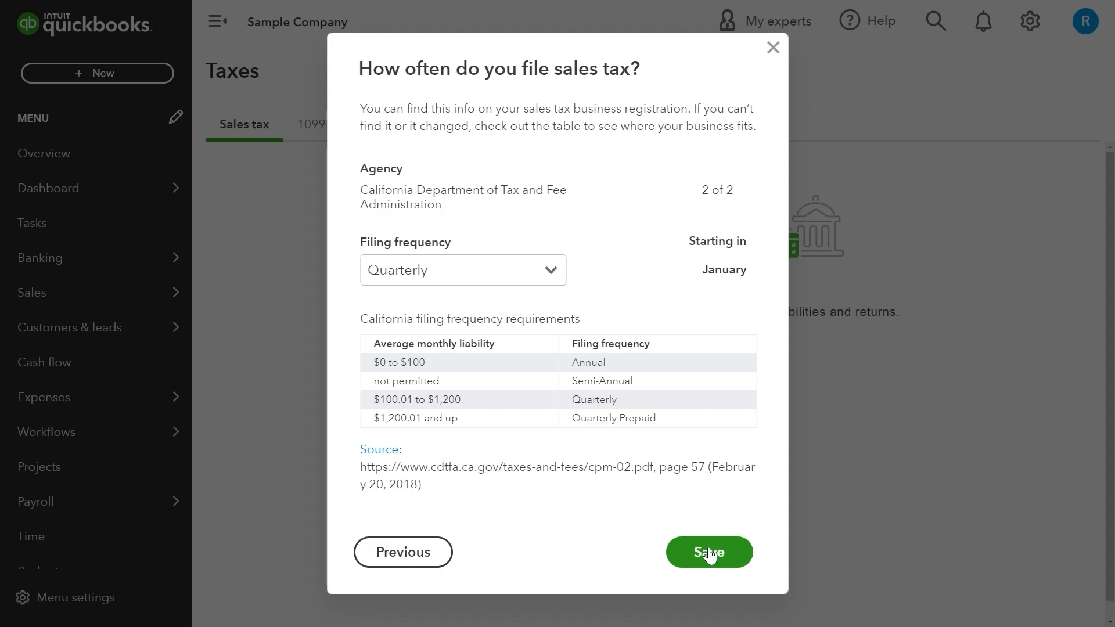
click(710, 553)
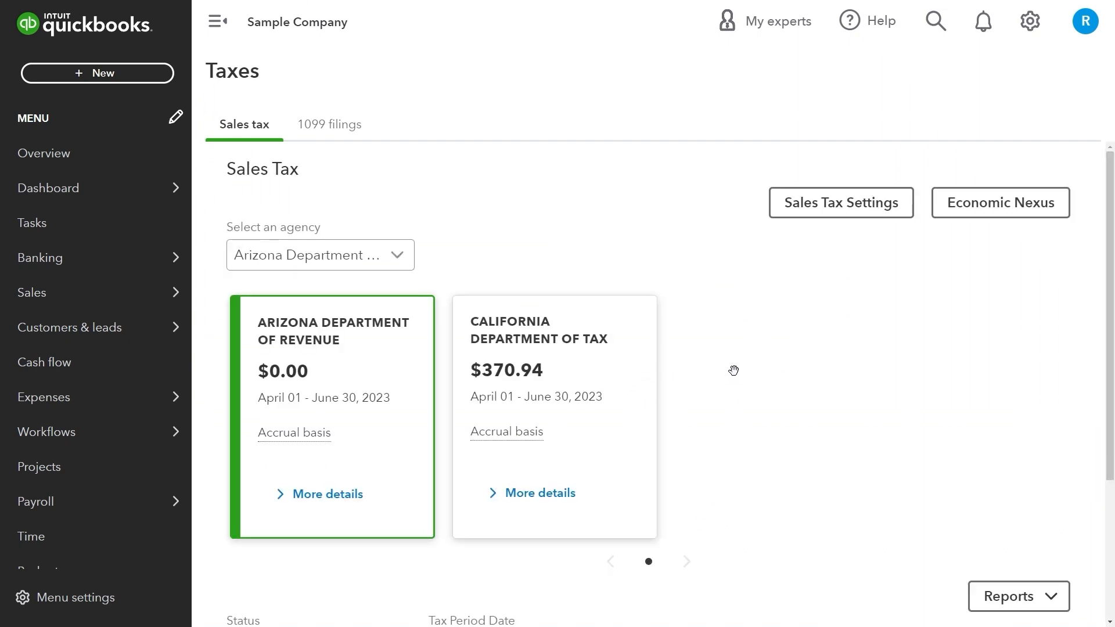
Check liabilities of Arizona $0.00 and California $370.94, then browse the filings table and reports list.
click(580, 392)
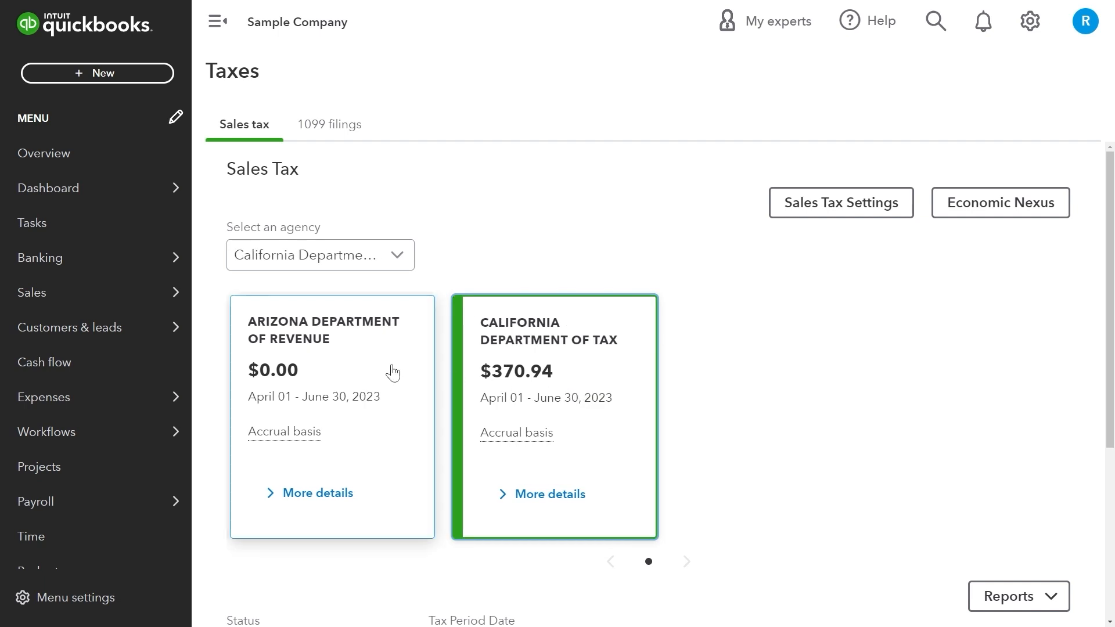
click(393, 373)
click(375, 254)
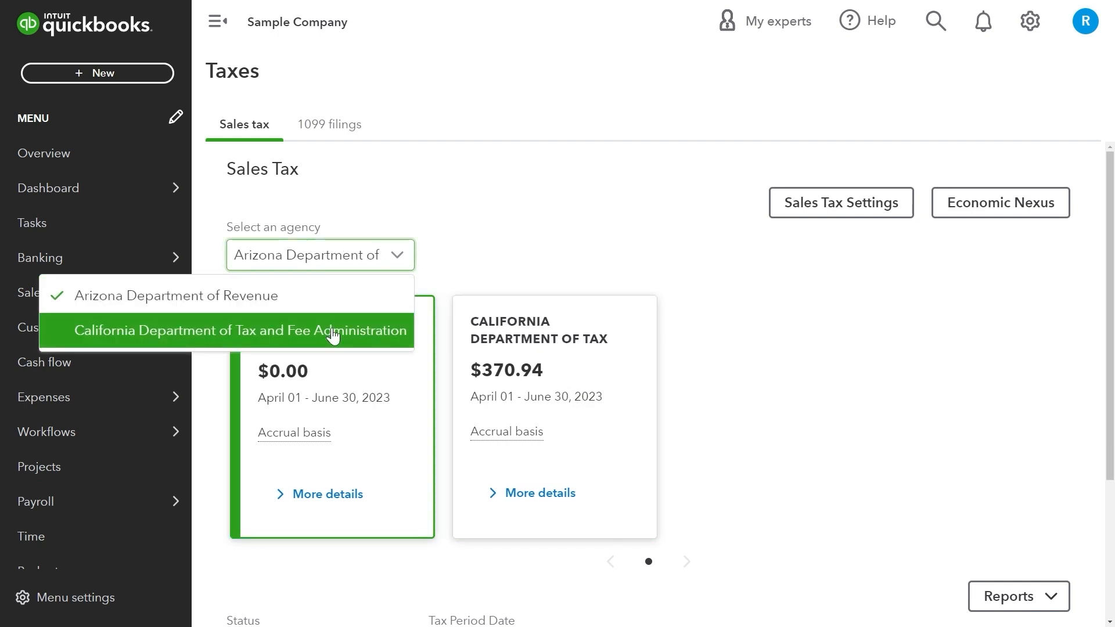
click(854, 359)
scroll(859, 366, down, 3)
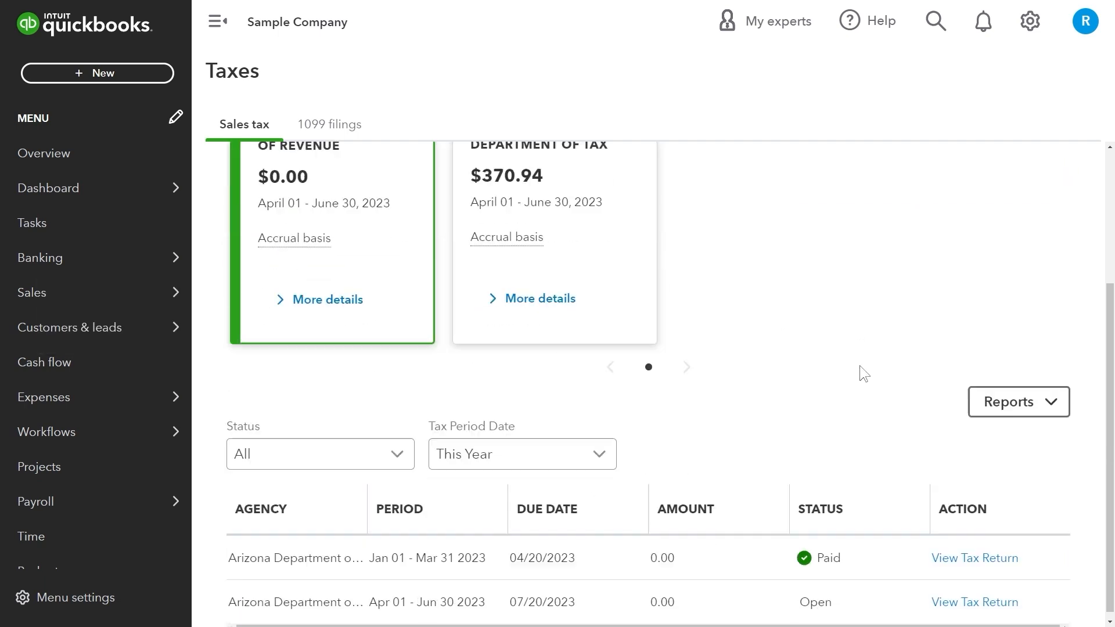
click(1019, 410)
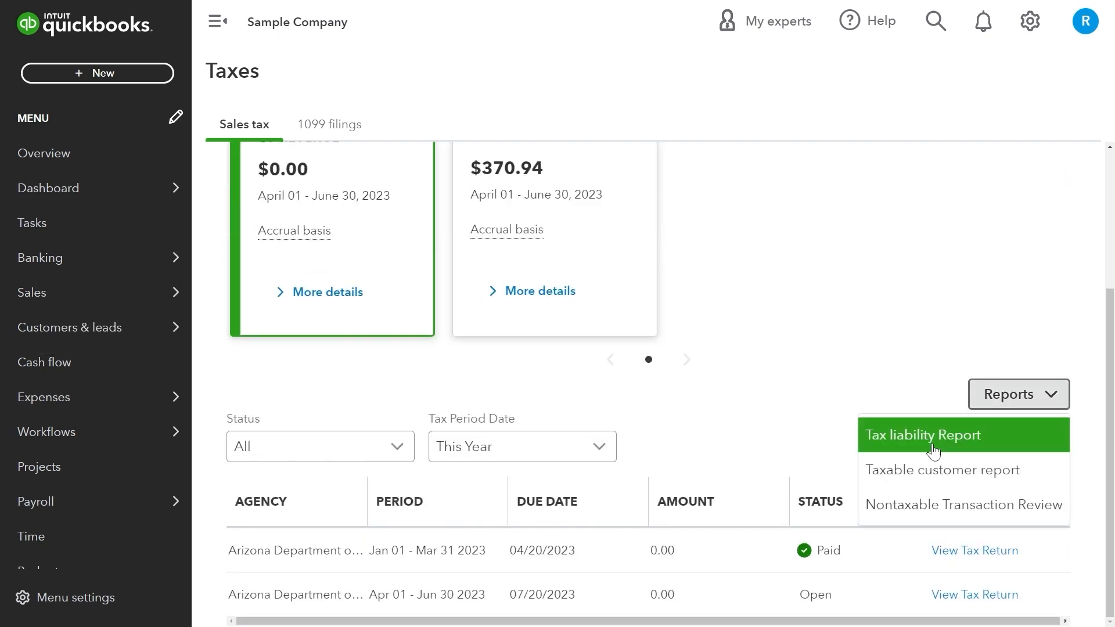
click(1032, 409)
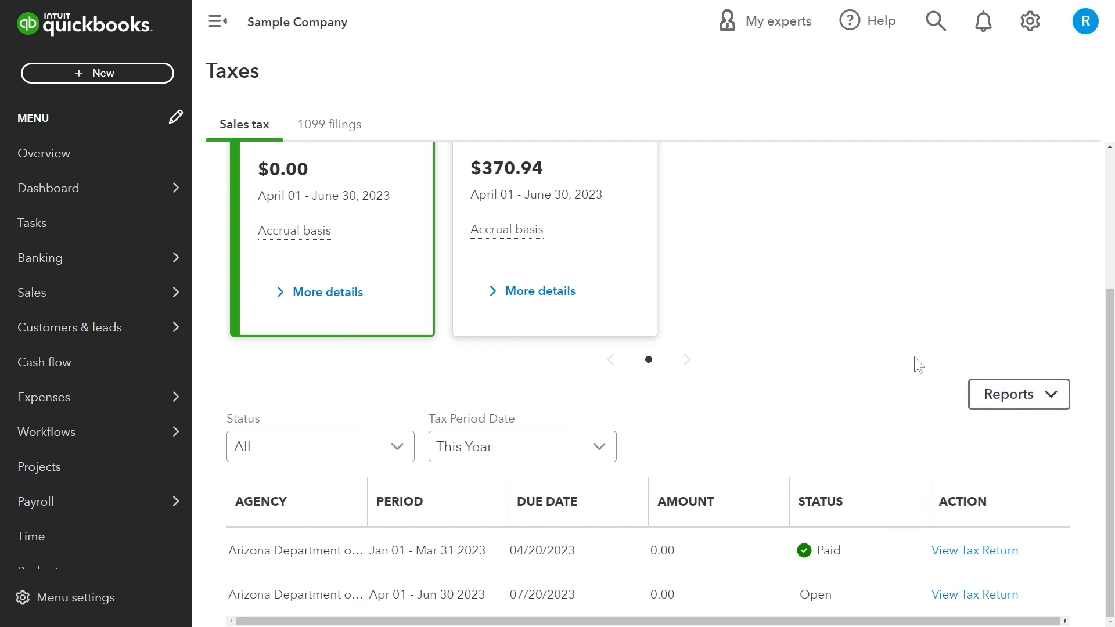
scroll(897, 386, up, 3)
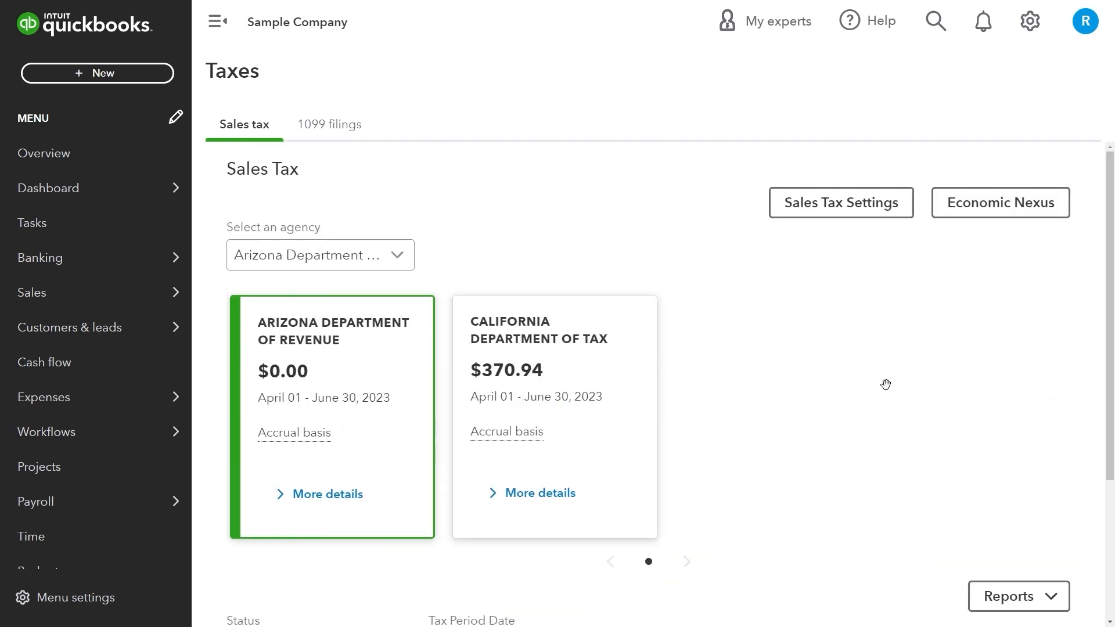
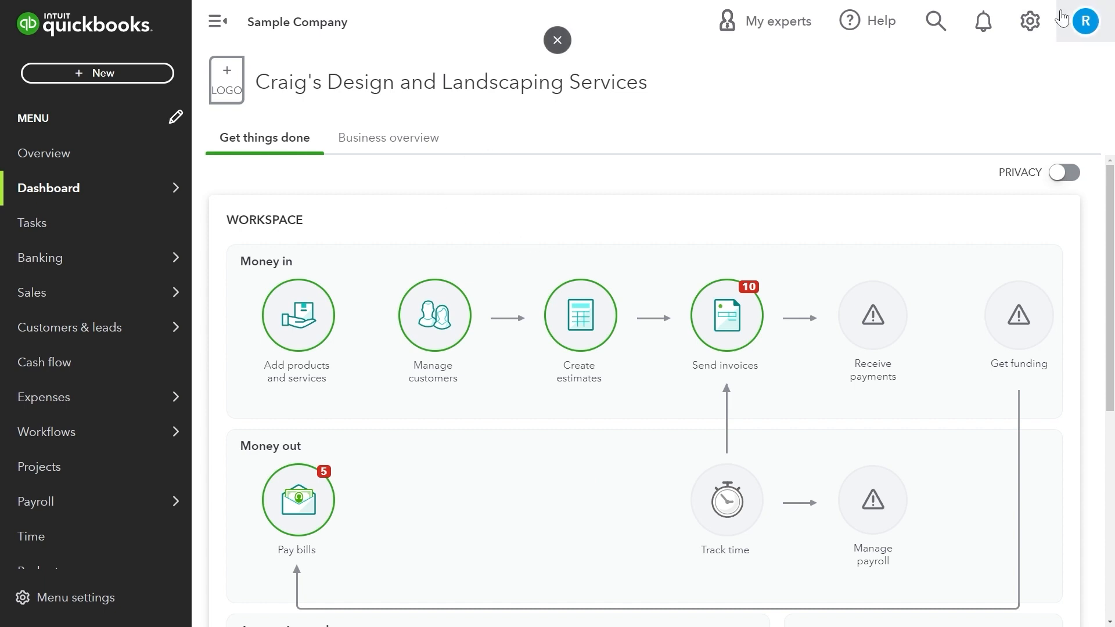
Start a new invoice for Amy's Bird Sanctuary and mark it to send later.
click(141, 90)
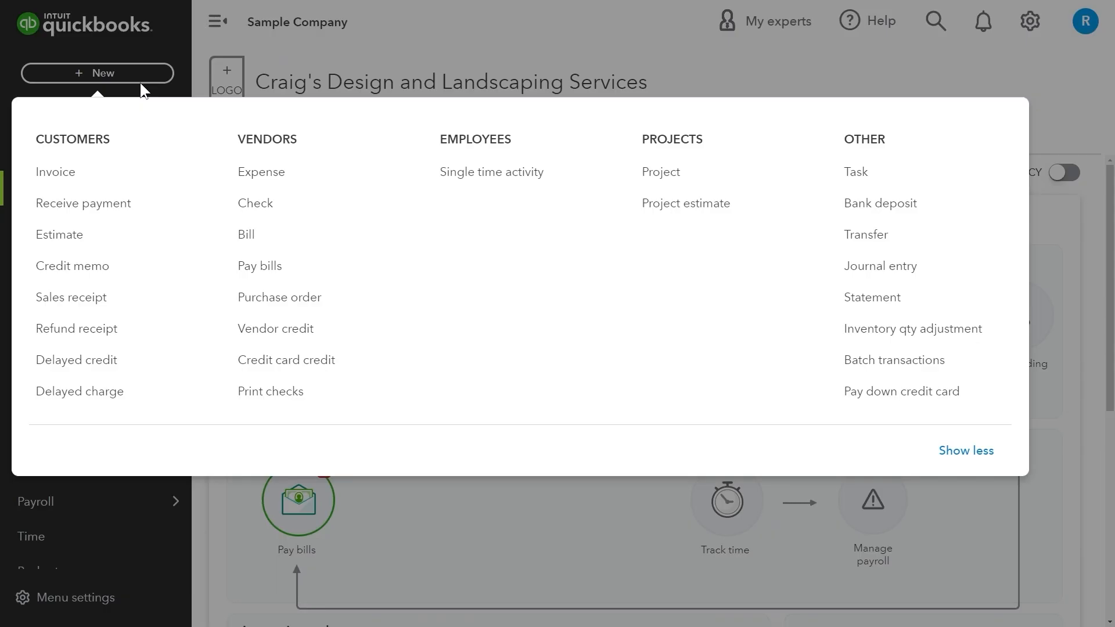
click(78, 182)
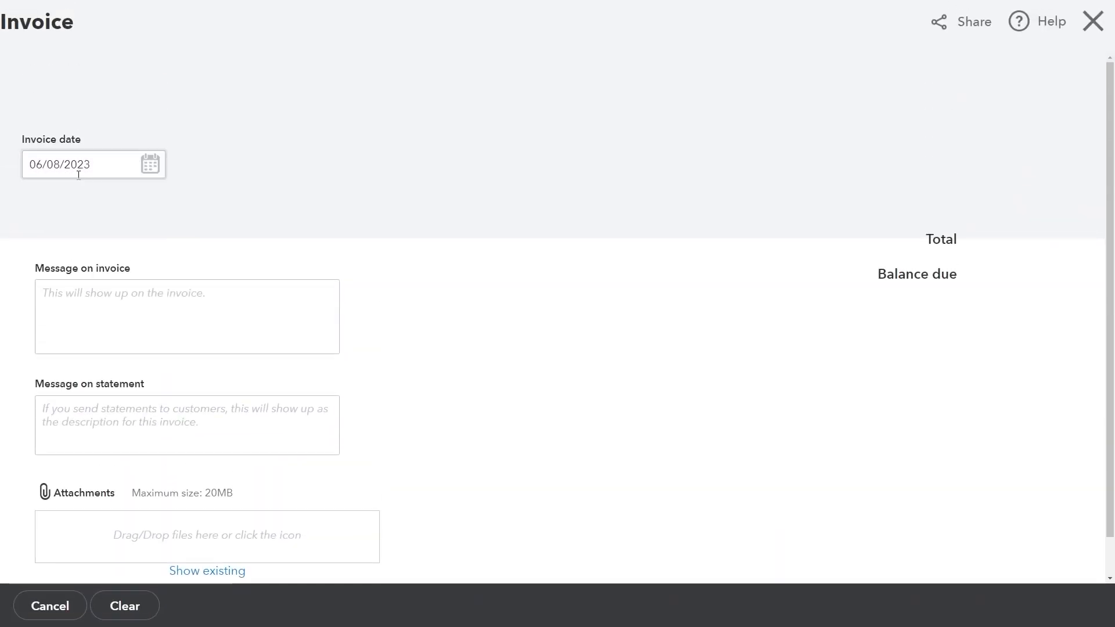
click(220, 108)
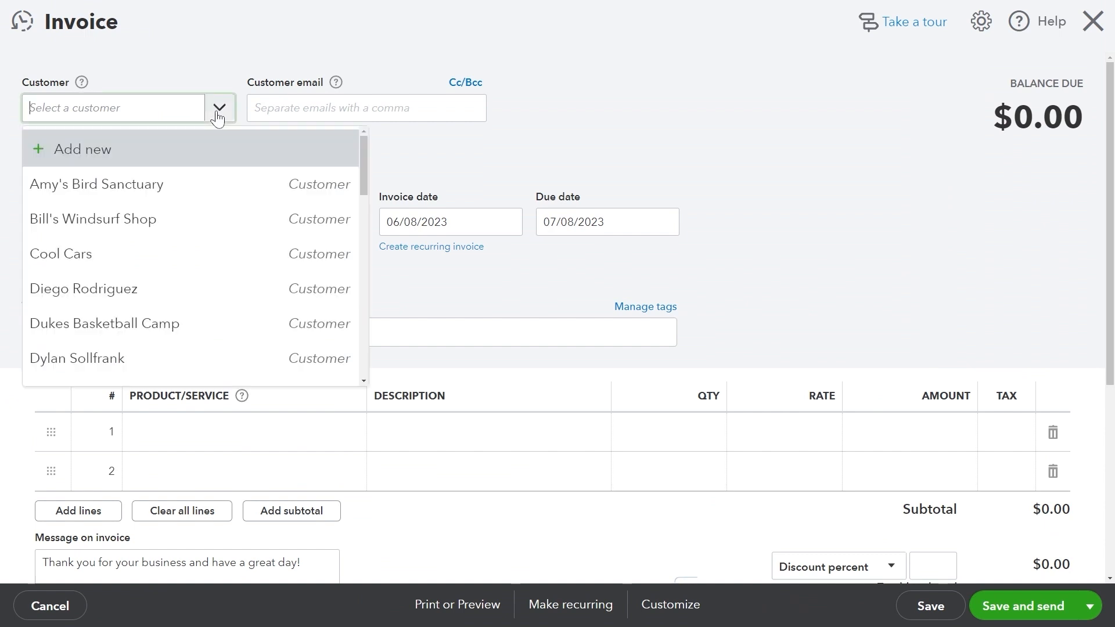
click(133, 197)
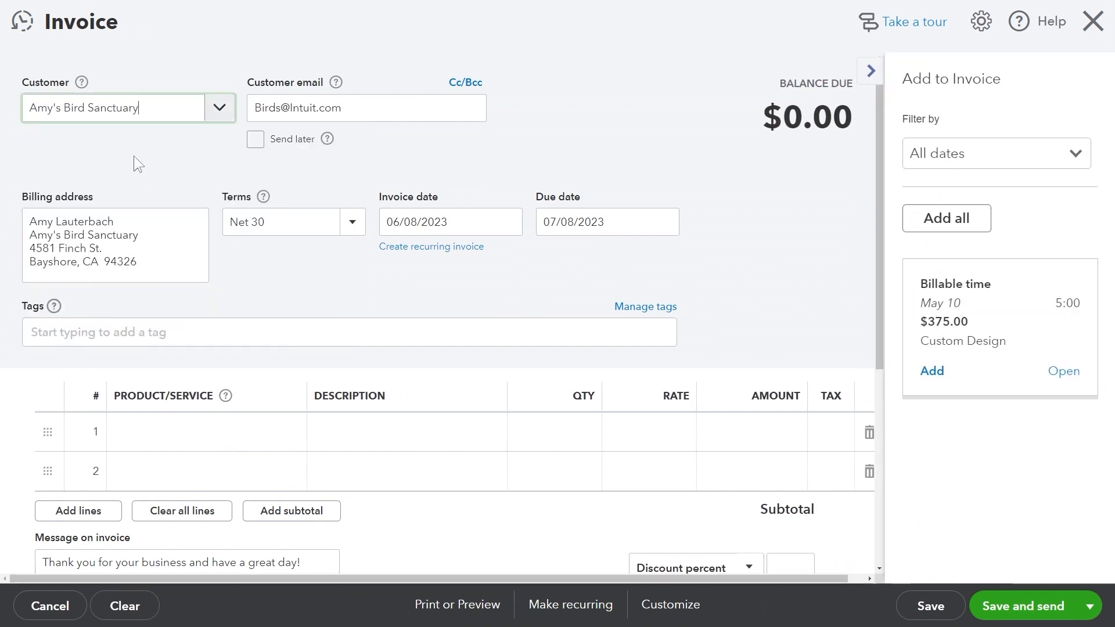
click(219, 108)
click(214, 112)
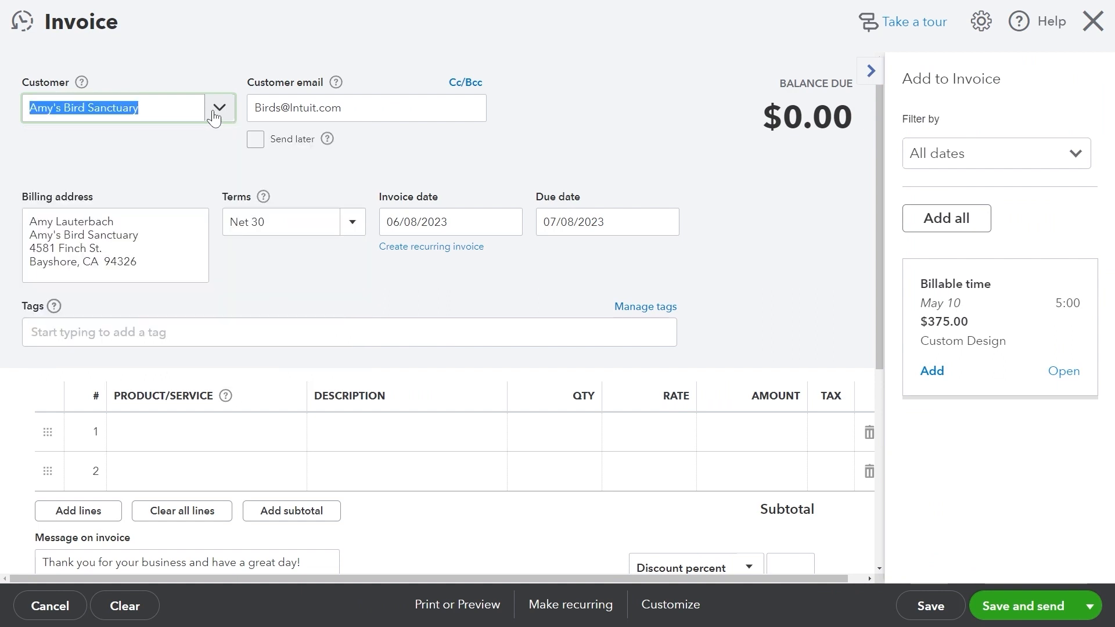
click(144, 160)
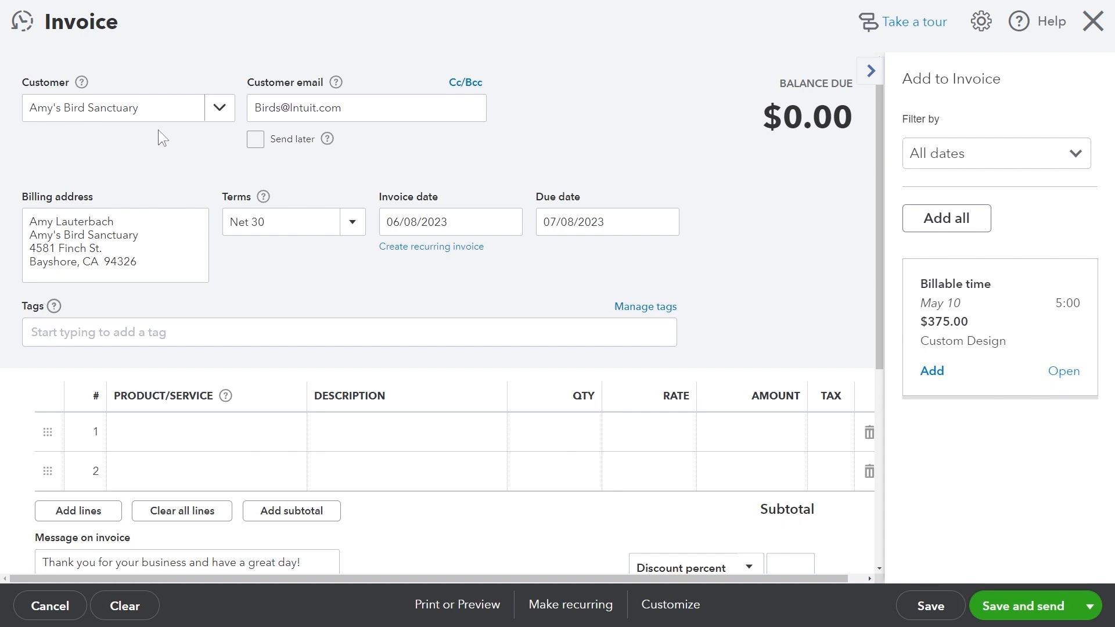
Look over the invoice form and the payment terms explanation.
scroll(345, 249, down, 1)
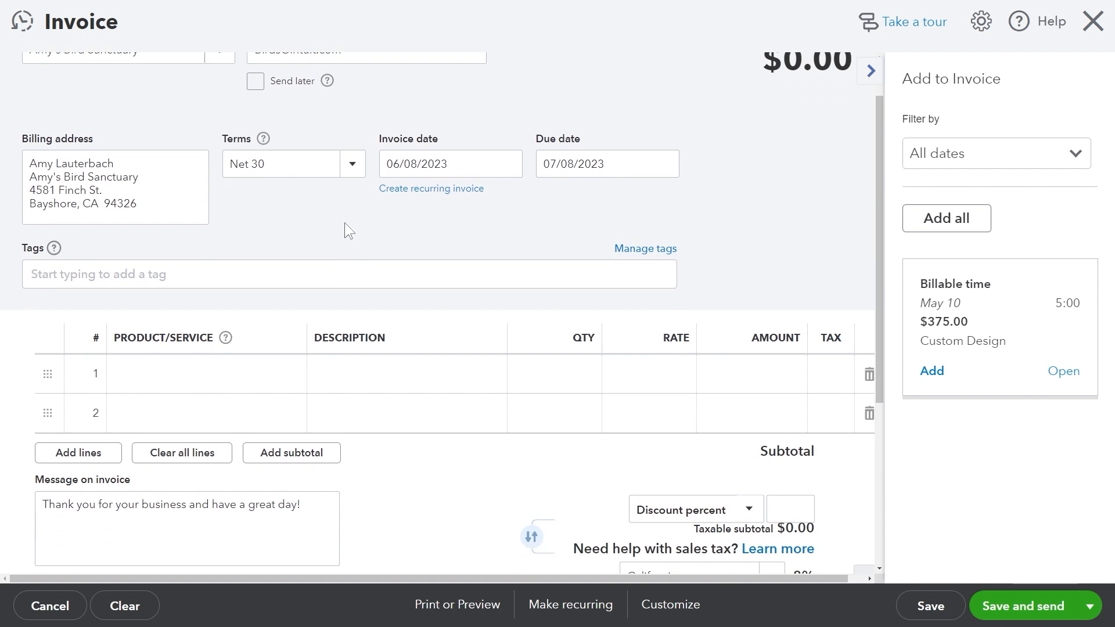
scroll(345, 227, up, 1)
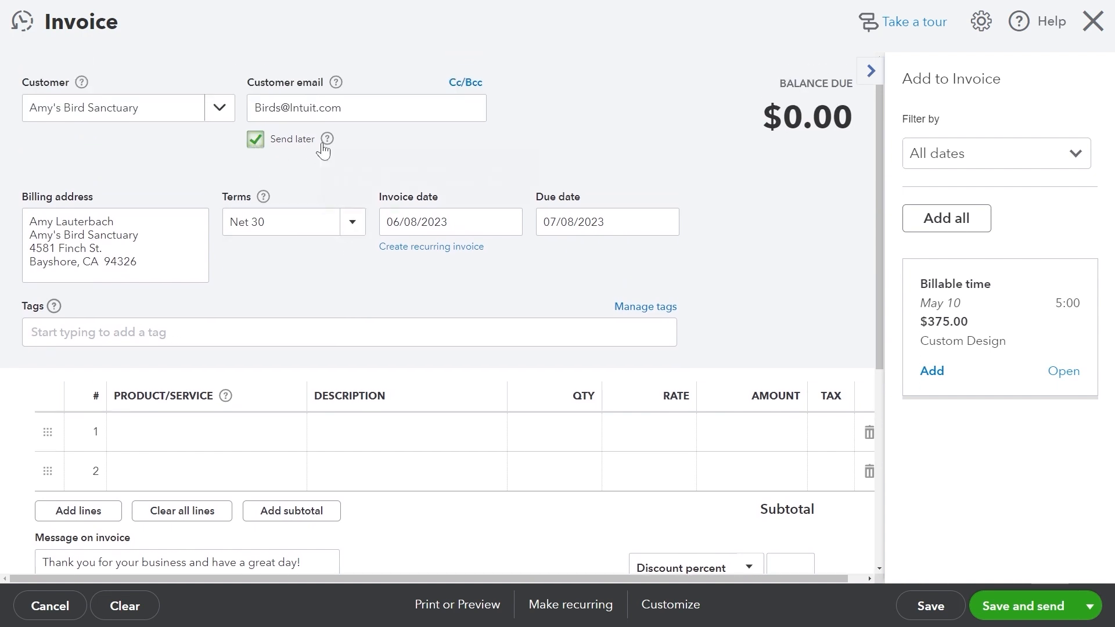
mouse_move(329, 142)
drag(139, 235, 134, 235)
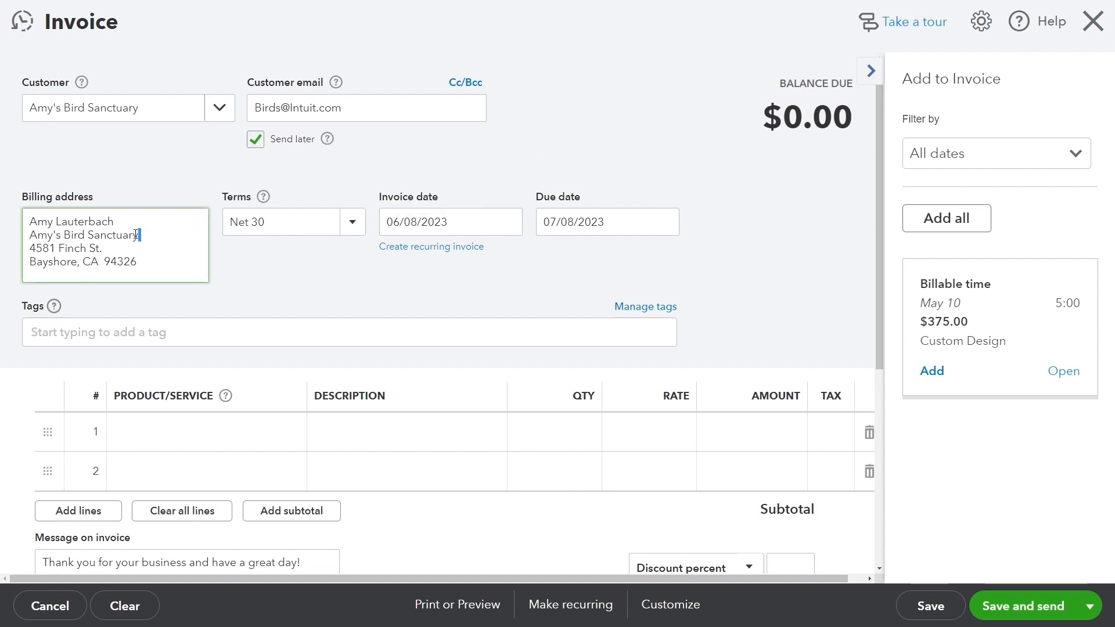
drag(53, 236, 62, 238)
click(267, 198)
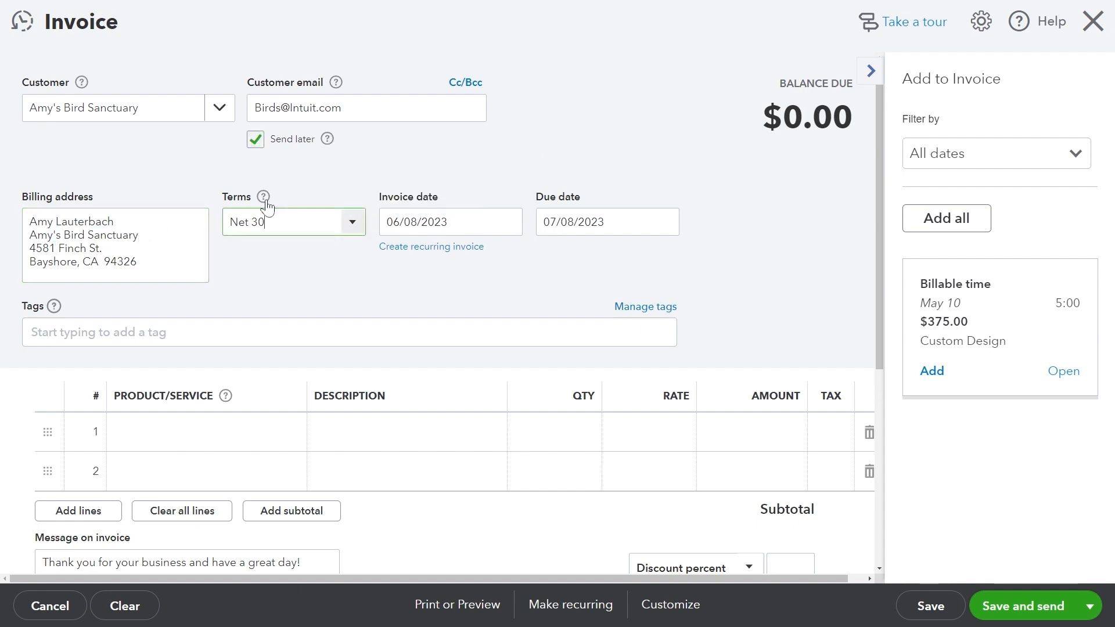
mouse_move(268, 197)
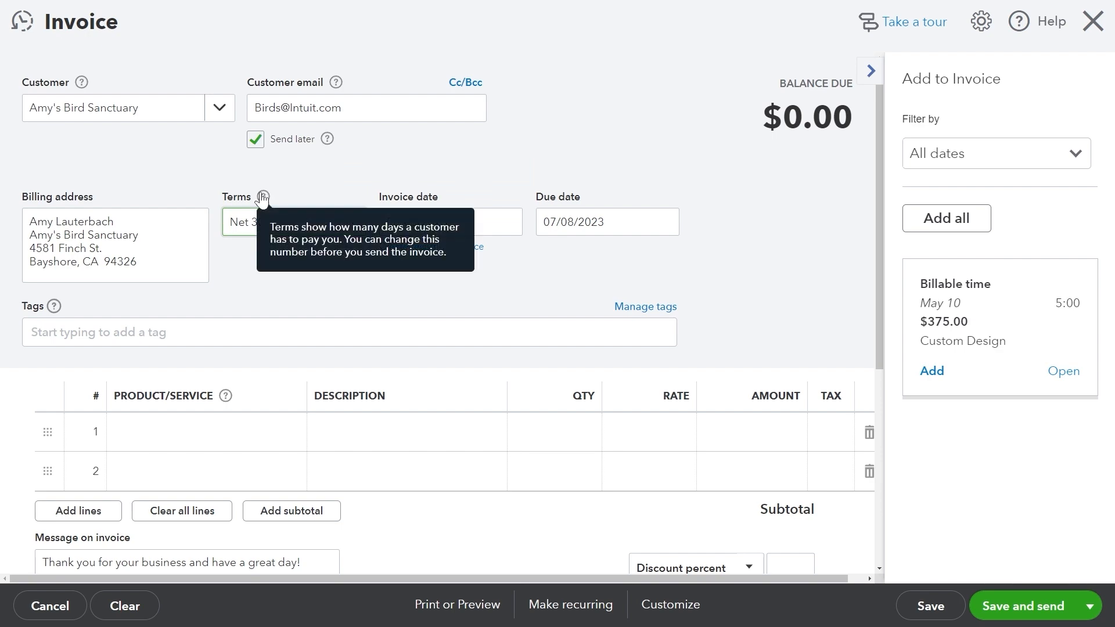
Set the invoice's payment terms to Net 60.
key(ctrl+plus)
key(ctrl+minus)
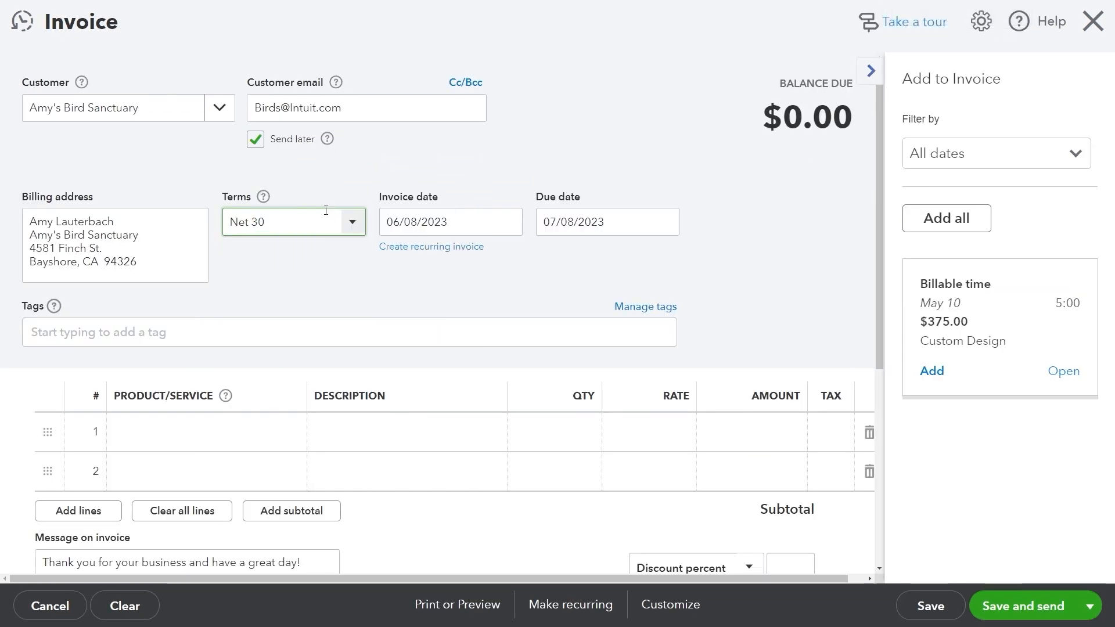
click(347, 229)
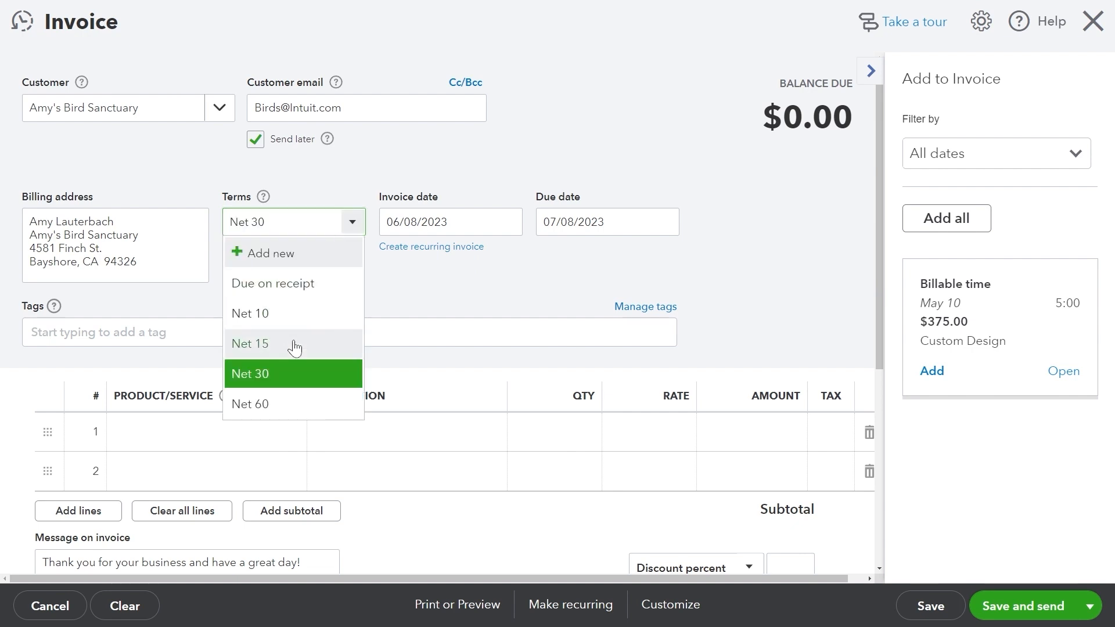
click(296, 344)
click(583, 225)
click(351, 221)
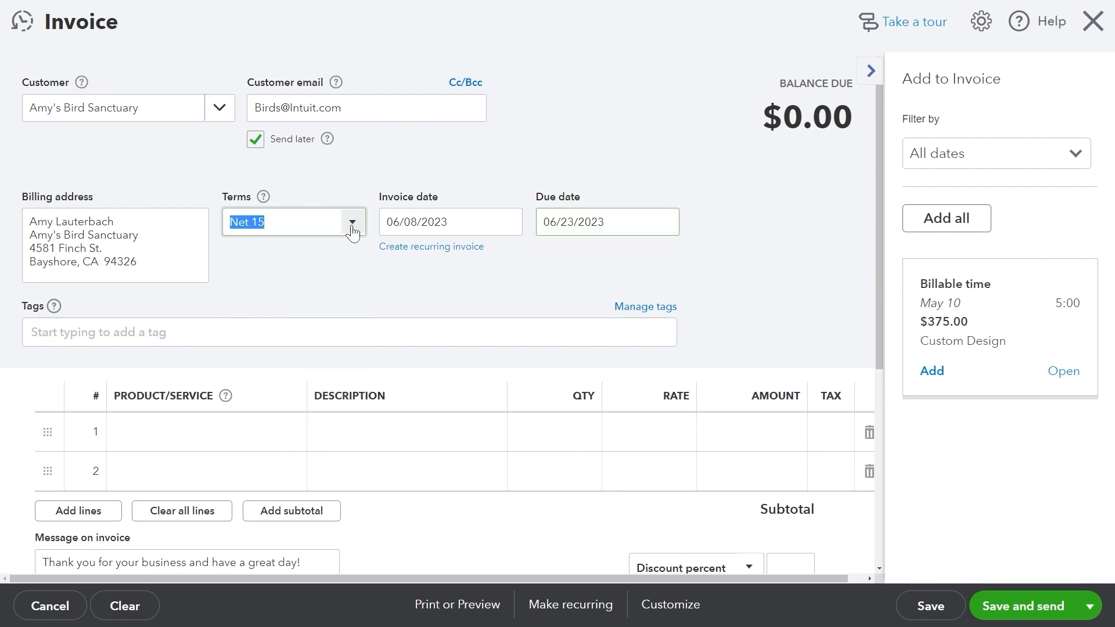
click(314, 404)
Set the invoice date to 06/07/2023.
click(575, 224)
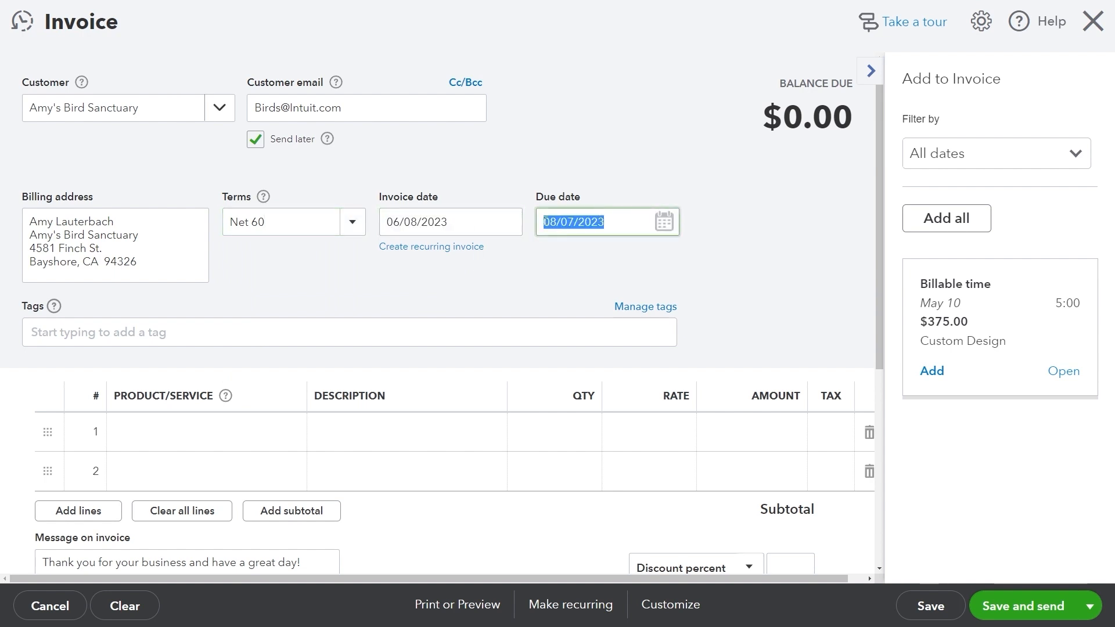
click(499, 223)
click(470, 339)
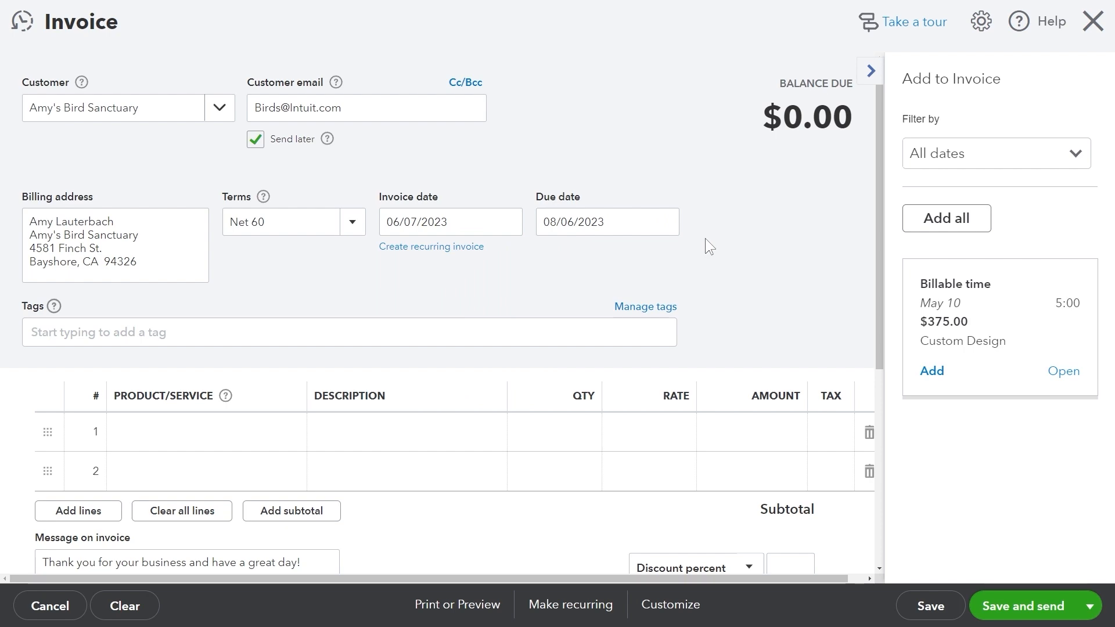
scroll(702, 234, down, 3)
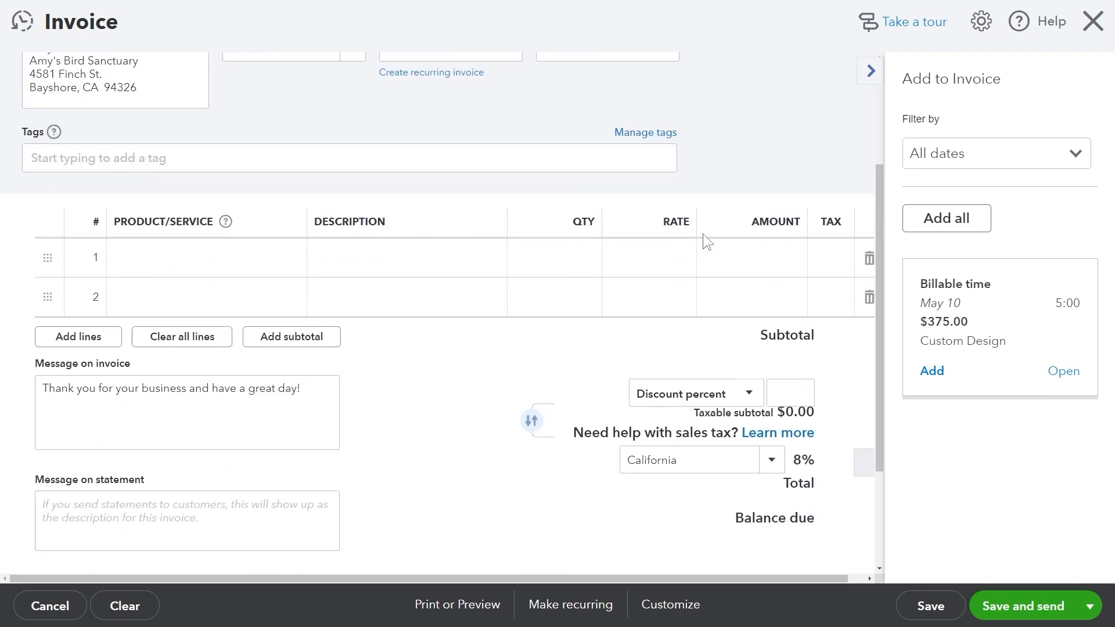
scroll(703, 233, up, 3)
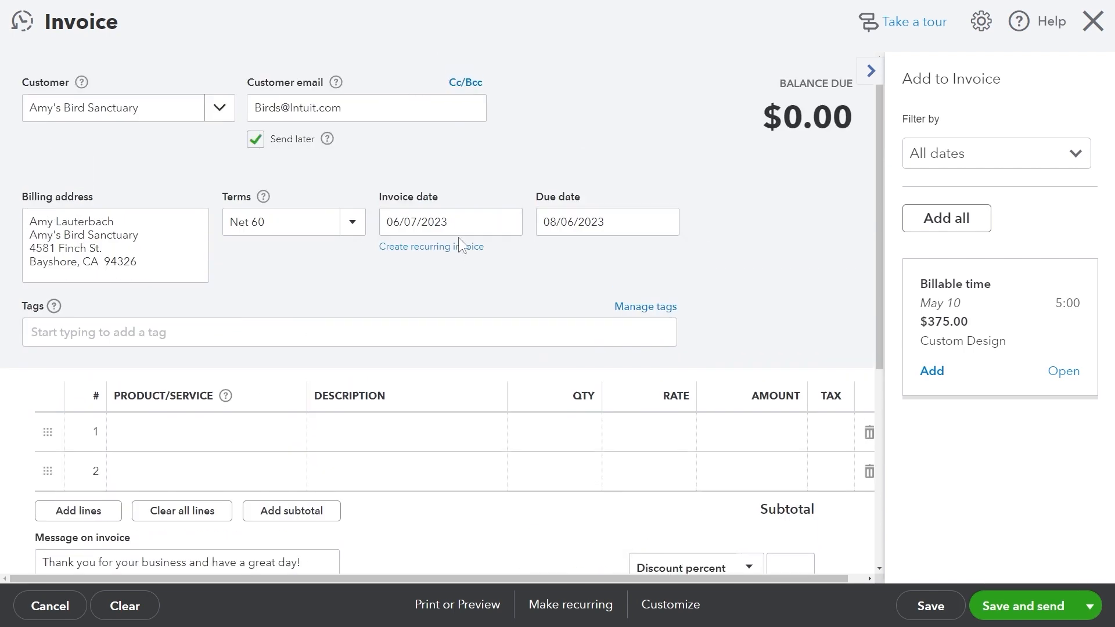
Create and attach the tag parent::child to the invoice.
click(153, 331)
text(p)
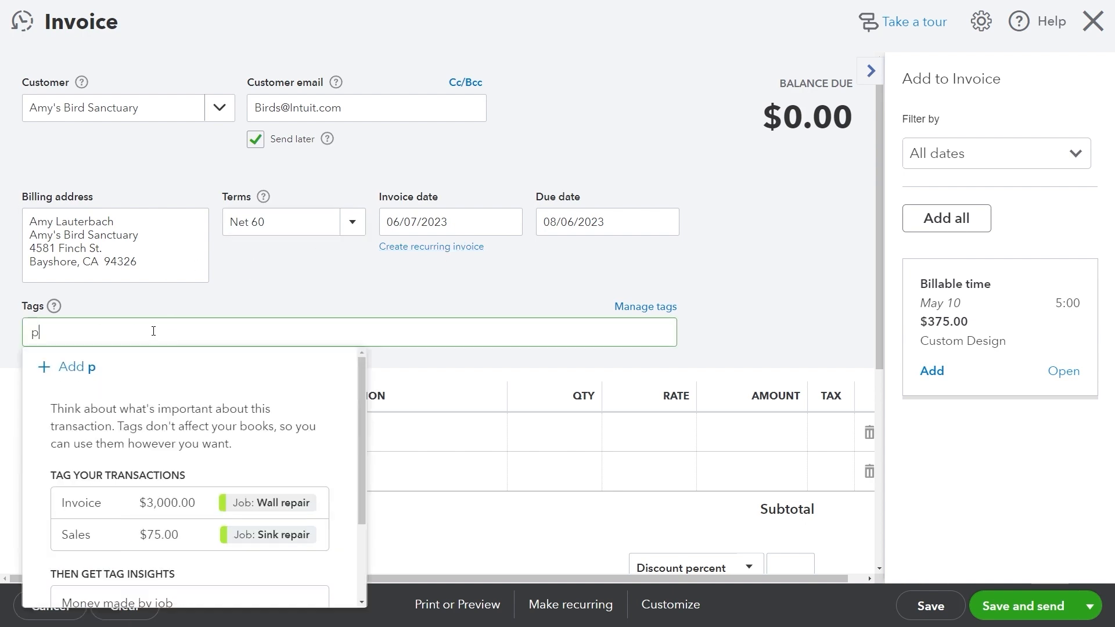
text(arent::child)
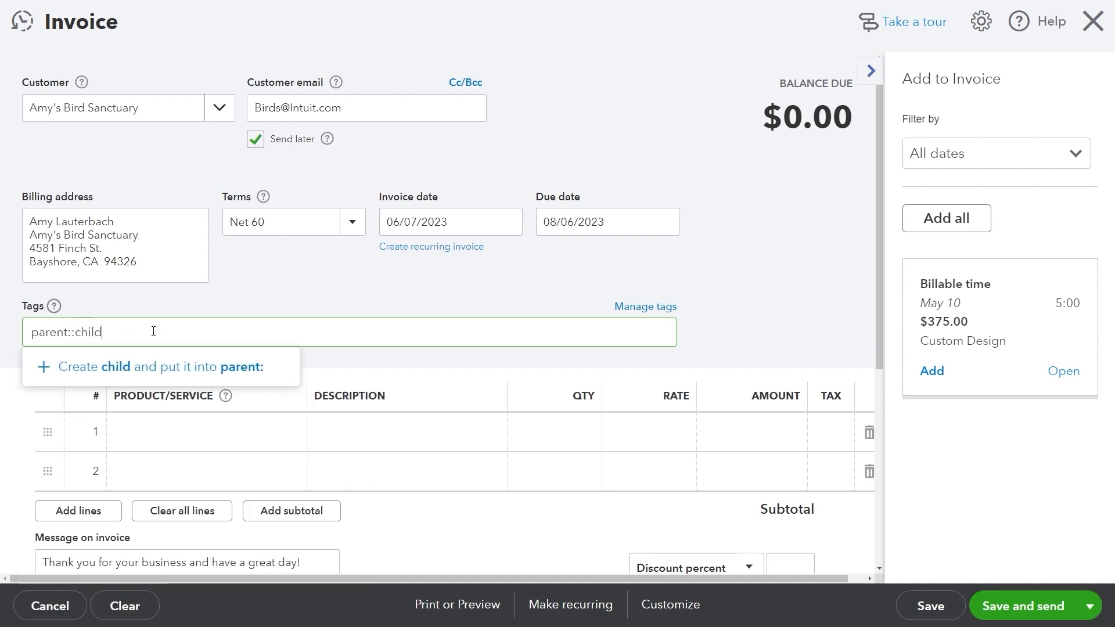
key(Return)
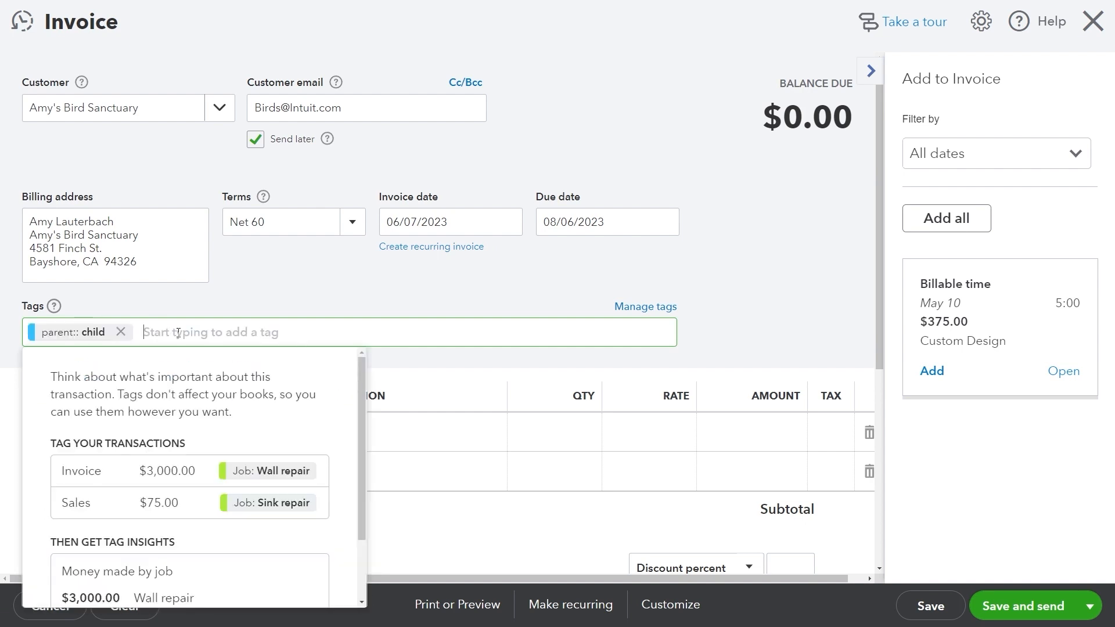
click(423, 363)
Add the Design service to line 1 with quantity 3.
click(243, 432)
click(287, 432)
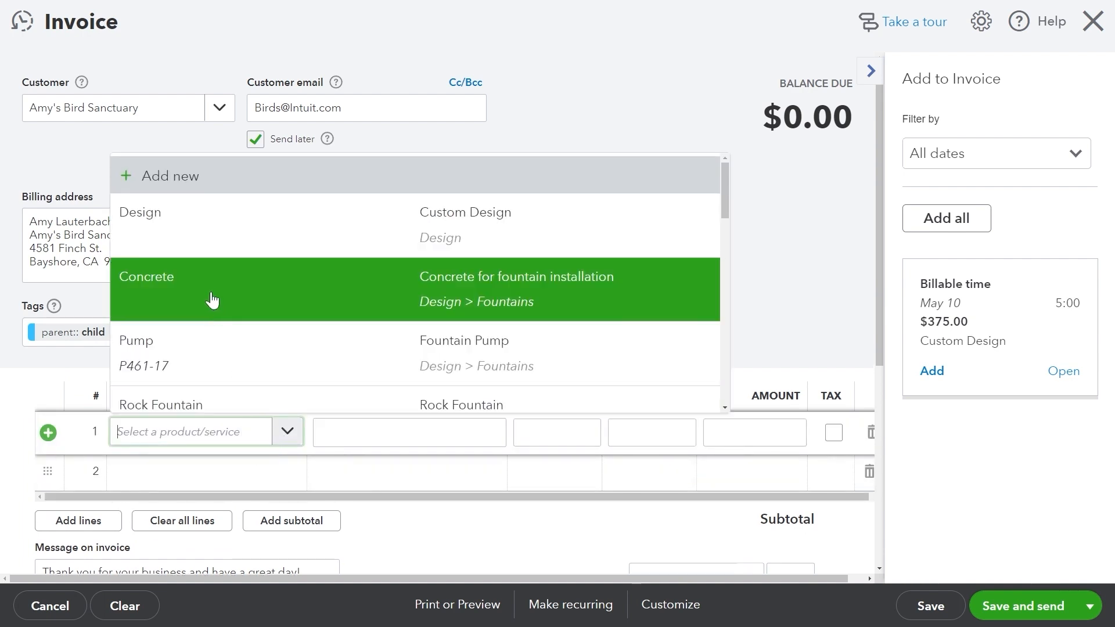
click(219, 246)
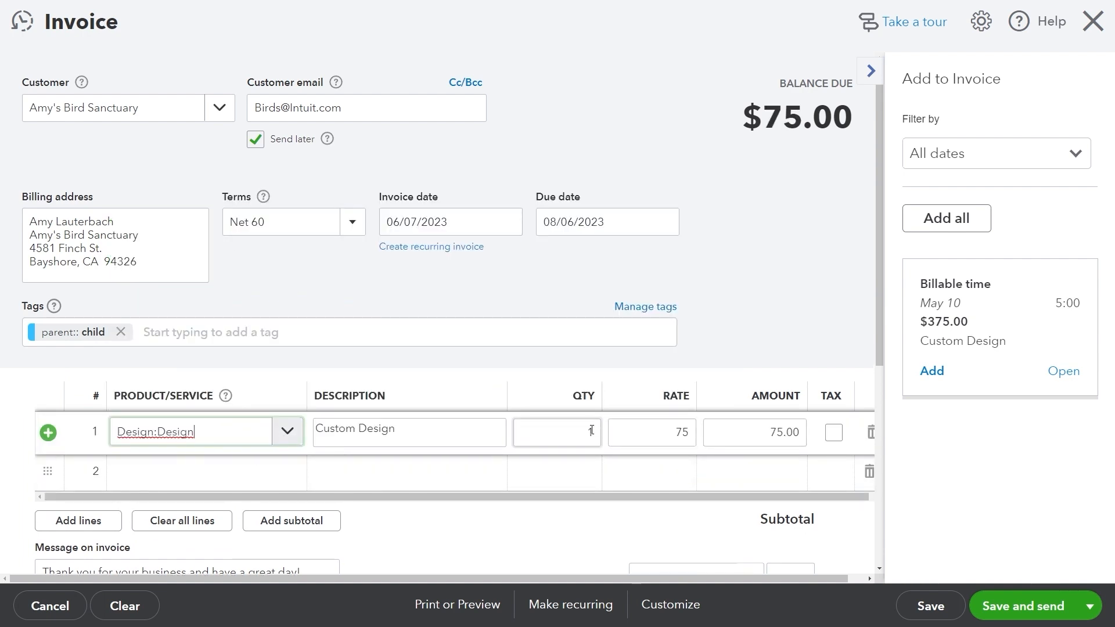
click(573, 435)
text(3)
Add Concrete as line 2 of the invoice.
click(242, 479)
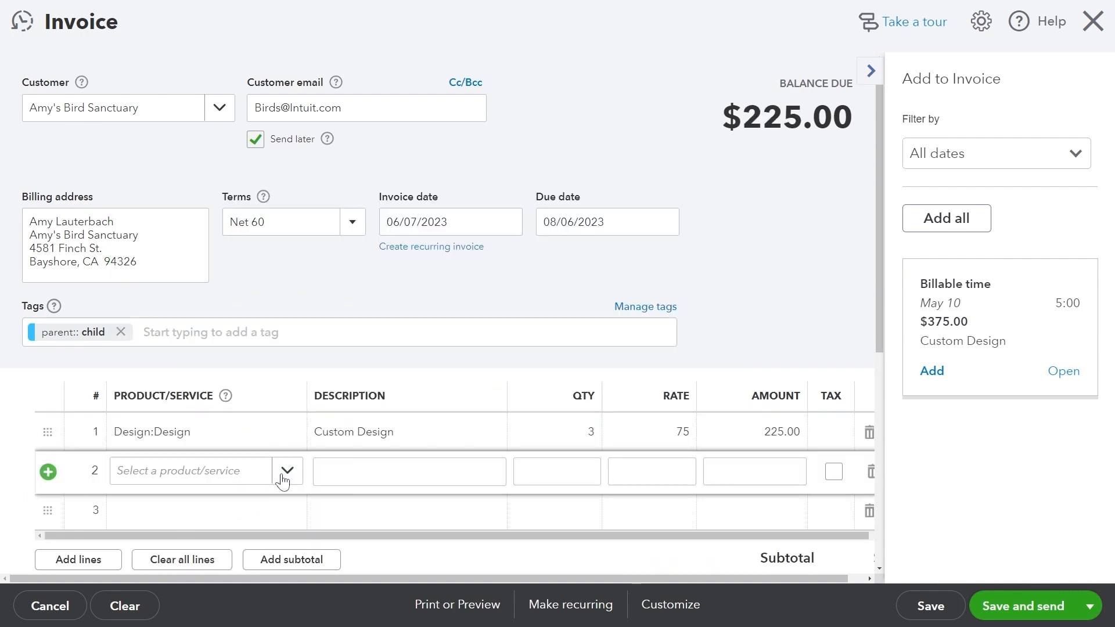
click(287, 471)
click(280, 336)
scroll(812, 469, down, 3)
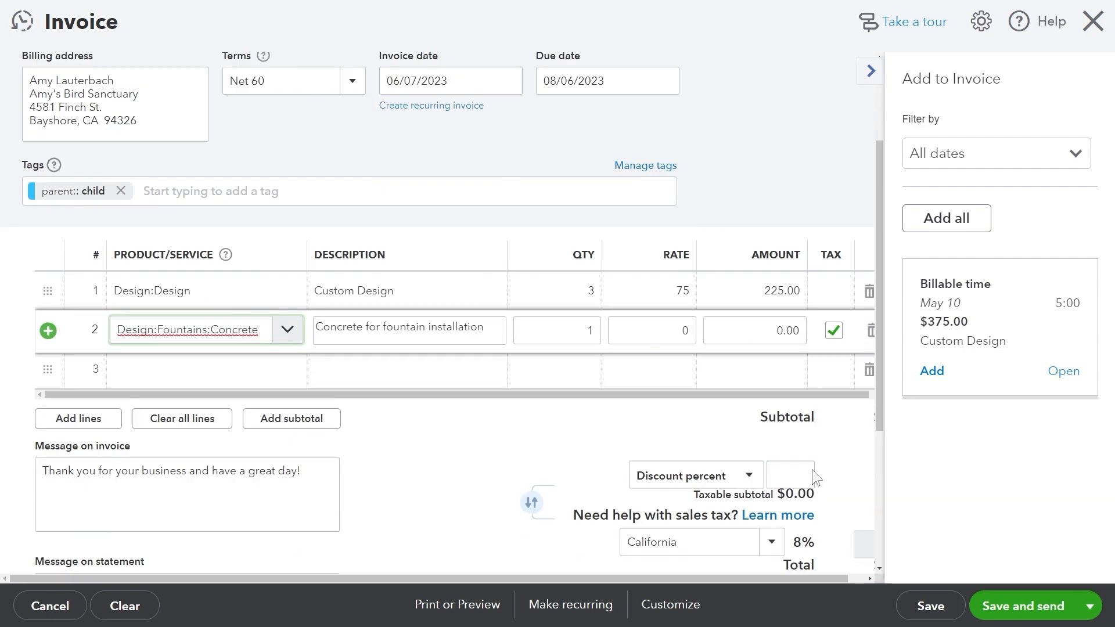
click(832, 258)
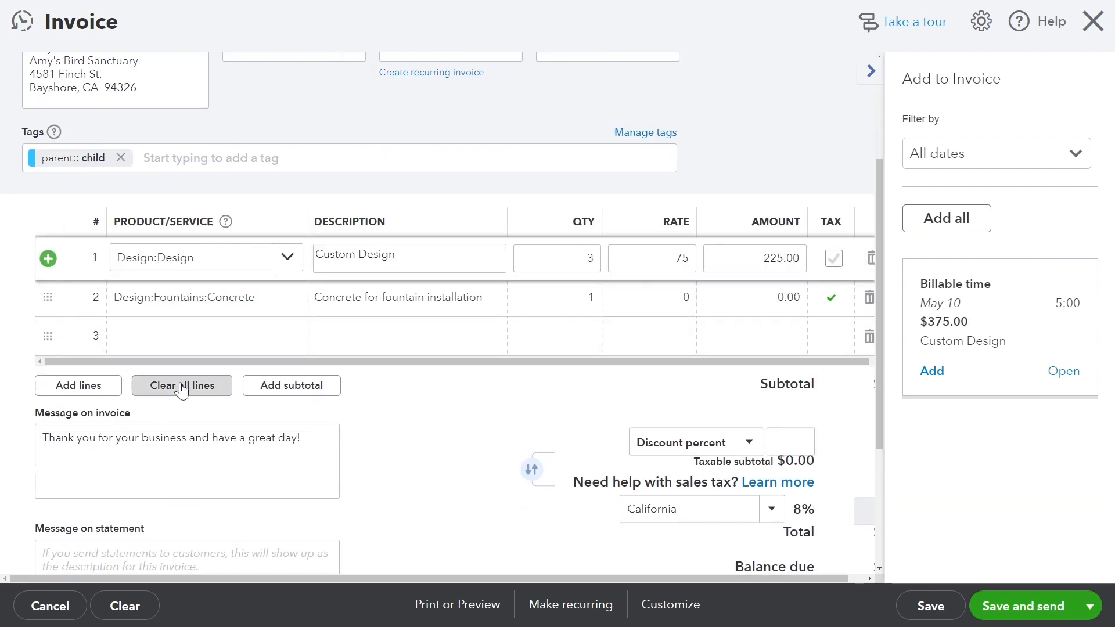
Add Landscaping:Installation as line 3, described as installation of lazer lights.
click(273, 337)
click(289, 337)
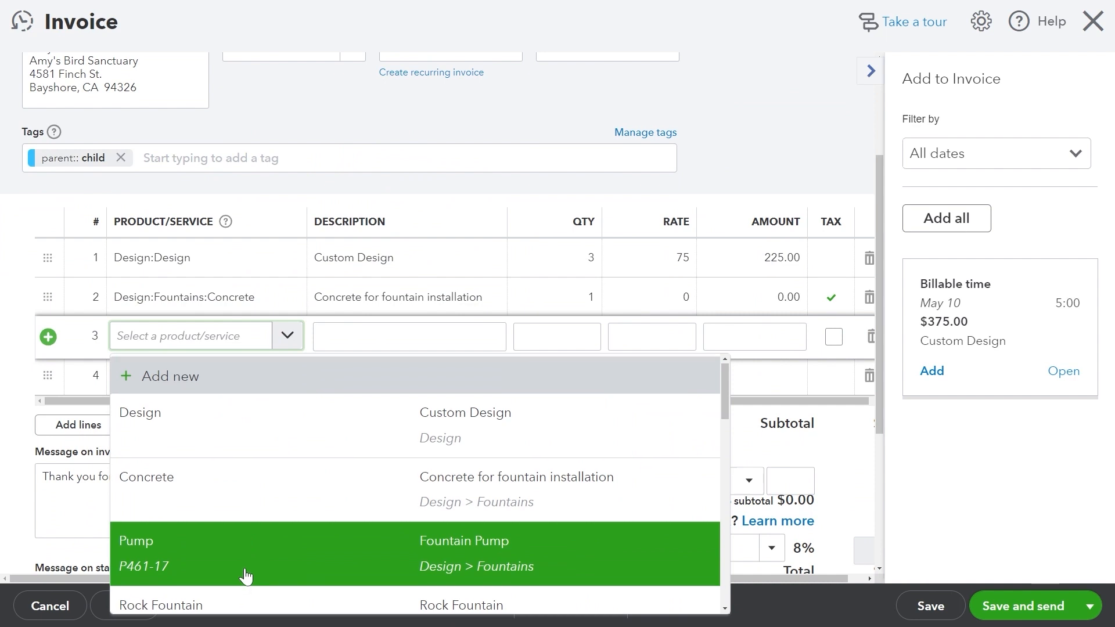
scroll(246, 575, down, 5)
click(261, 530)
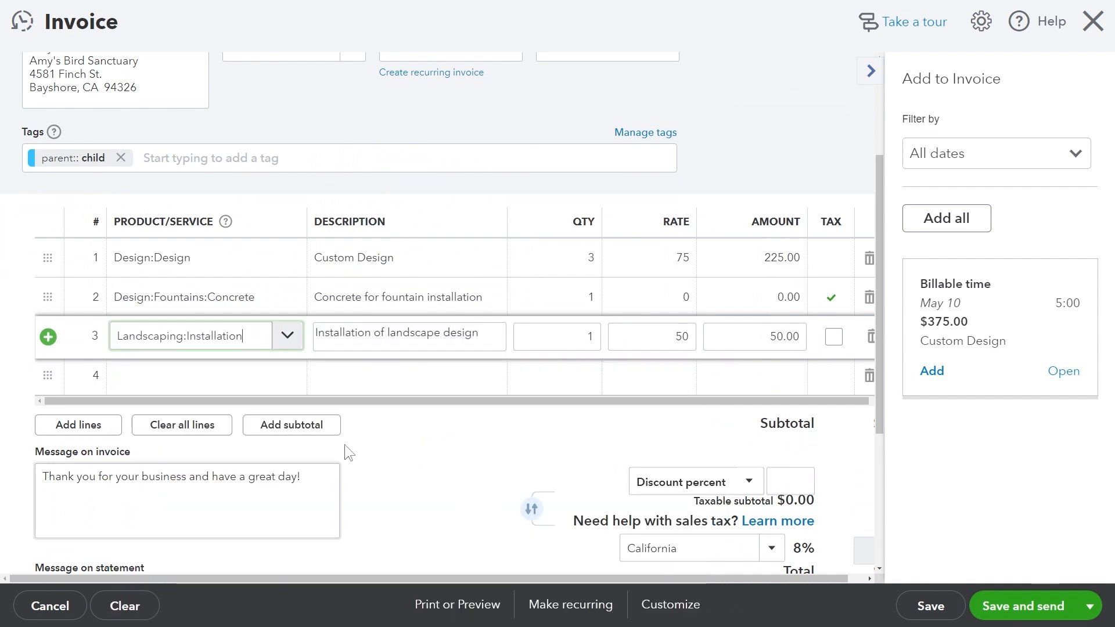
drag(472, 335, 388, 333)
key(BackSpace)
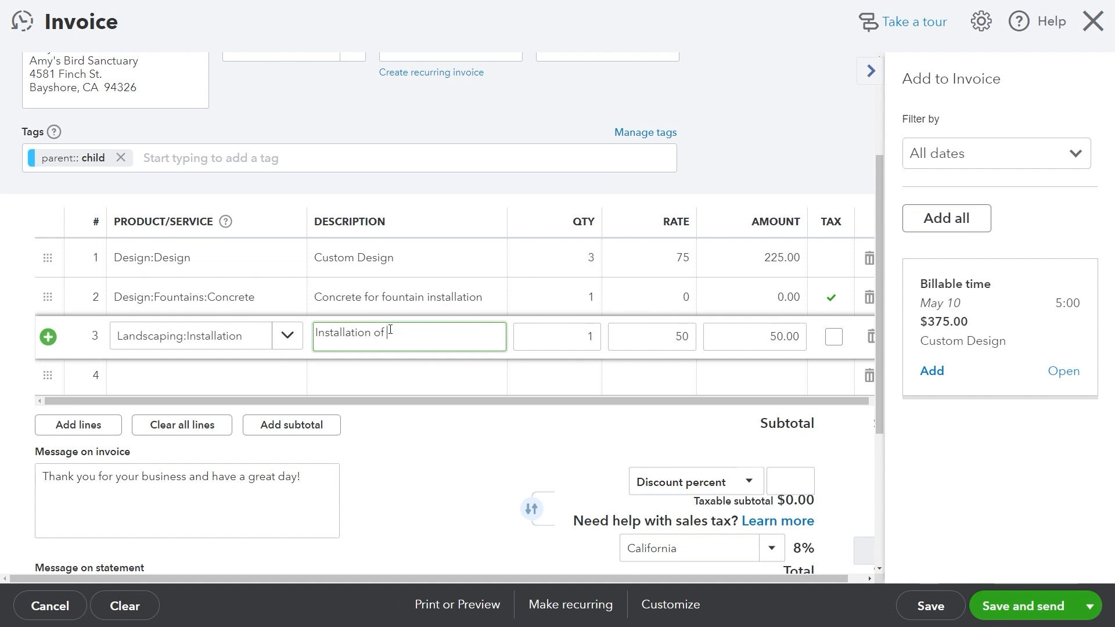
text(lazer lights.)
Mark the installation line taxable, making the taxable subtotal $50.00.
right_click(387, 324)
click(354, 436)
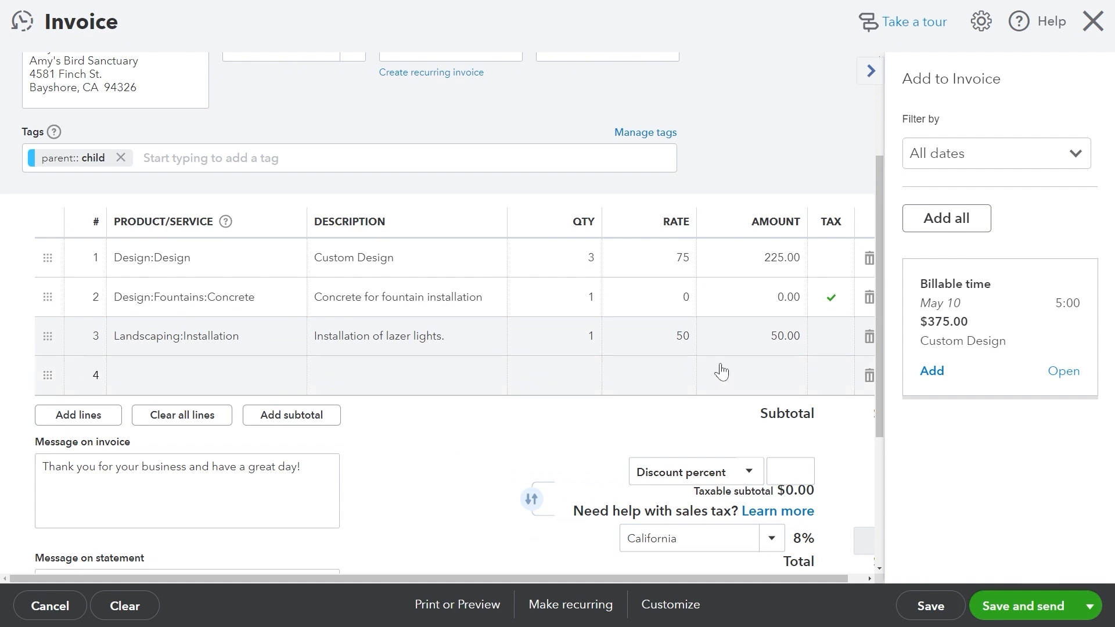
click(834, 338)
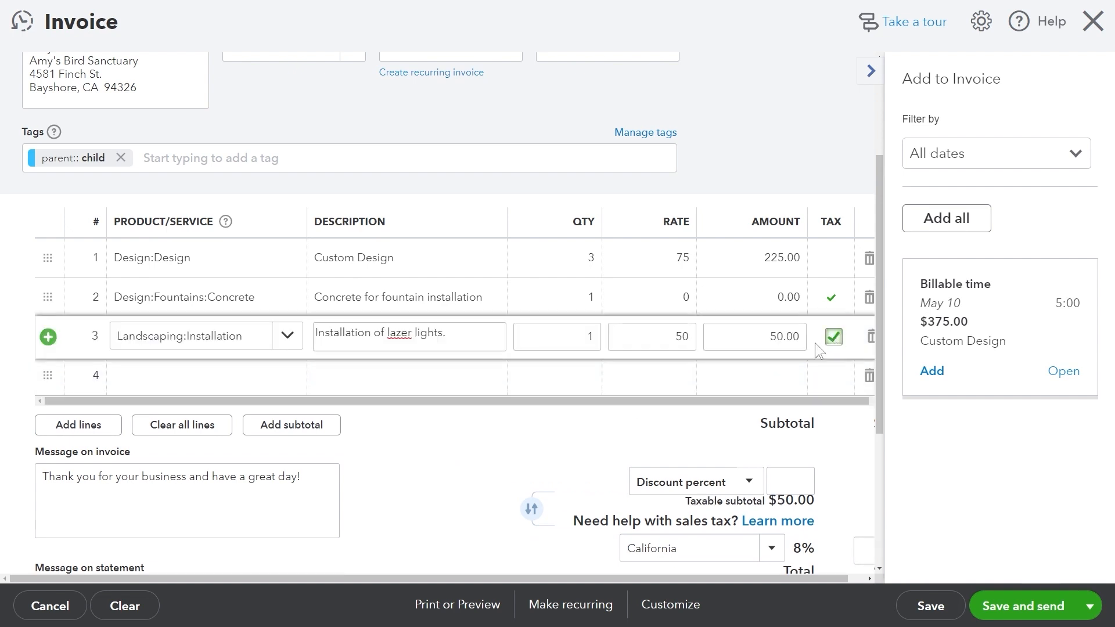
click(671, 414)
scroll(673, 418, down, 1)
scroll(525, 368, down, 2)
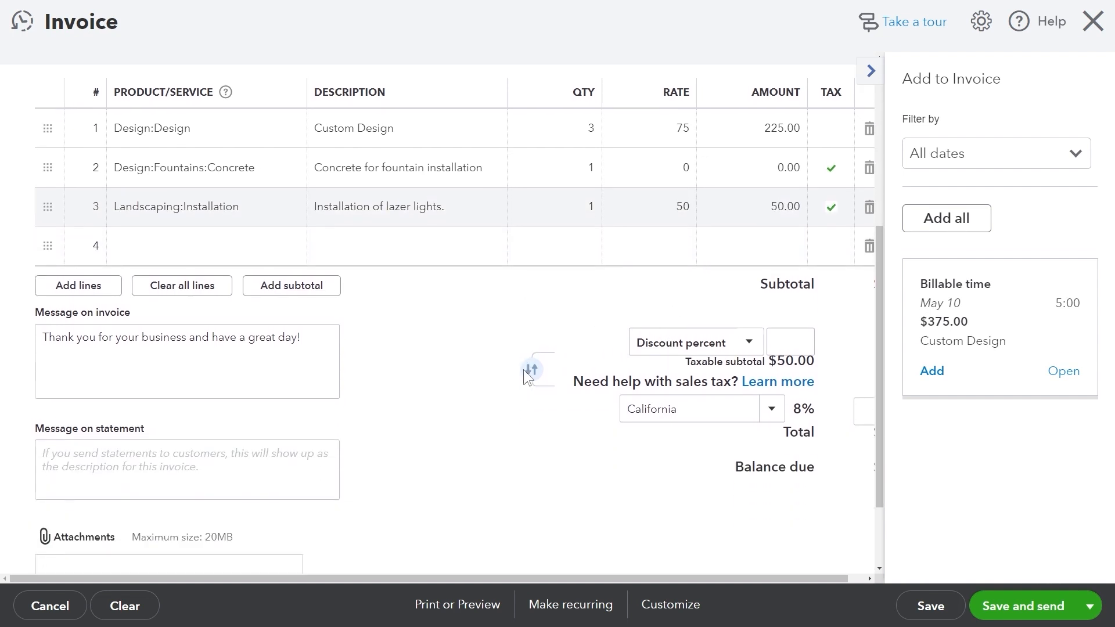
Rewrite the customer message as a transaction summary and set the statement message to 'Summary for me.'.
scroll(112, 318, down, 1)
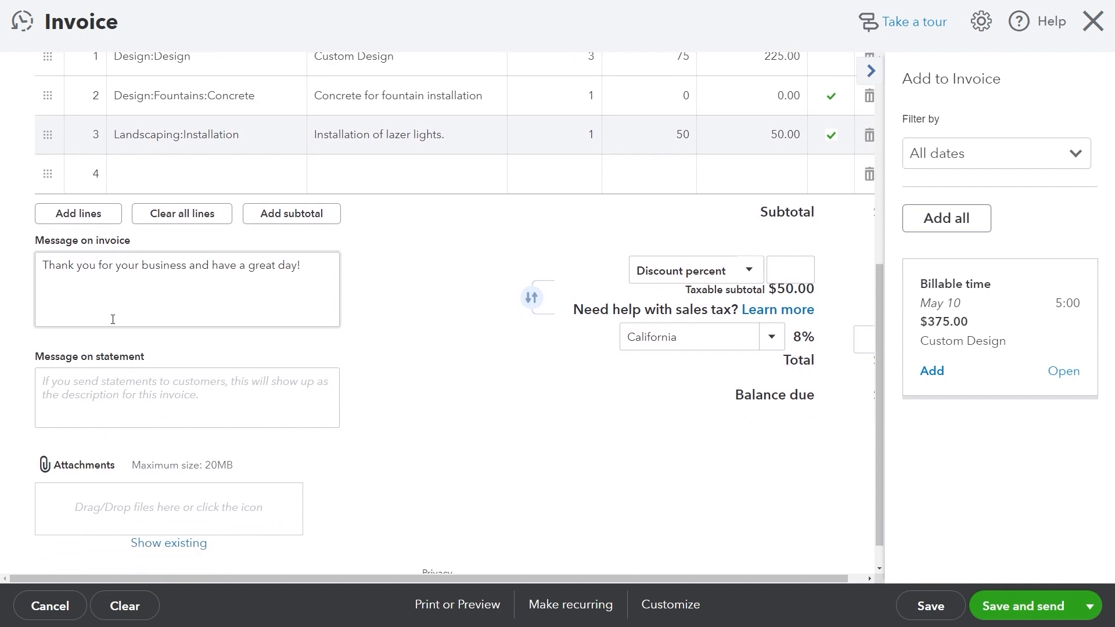
click(322, 234)
drag(322, 234, 2, 247)
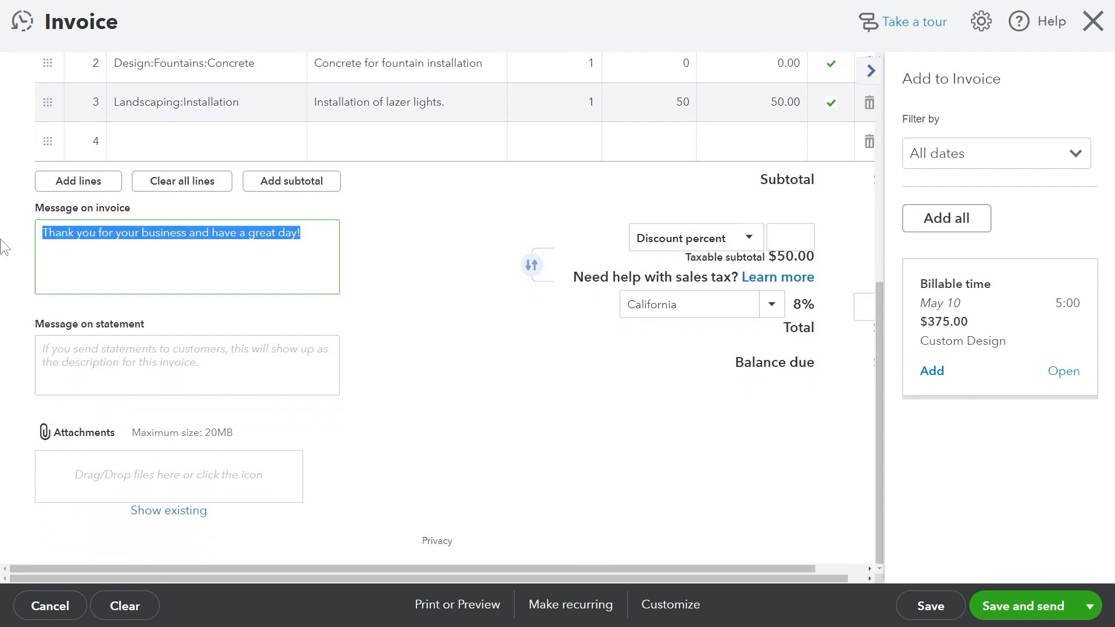
text(A message for customer)
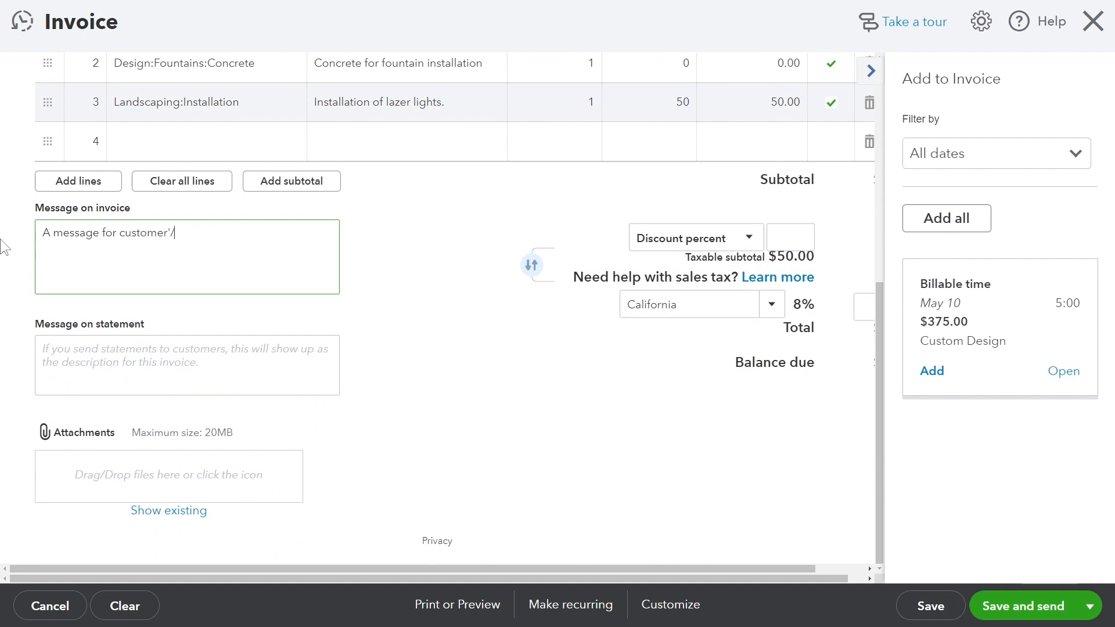
text(/client. Summ)
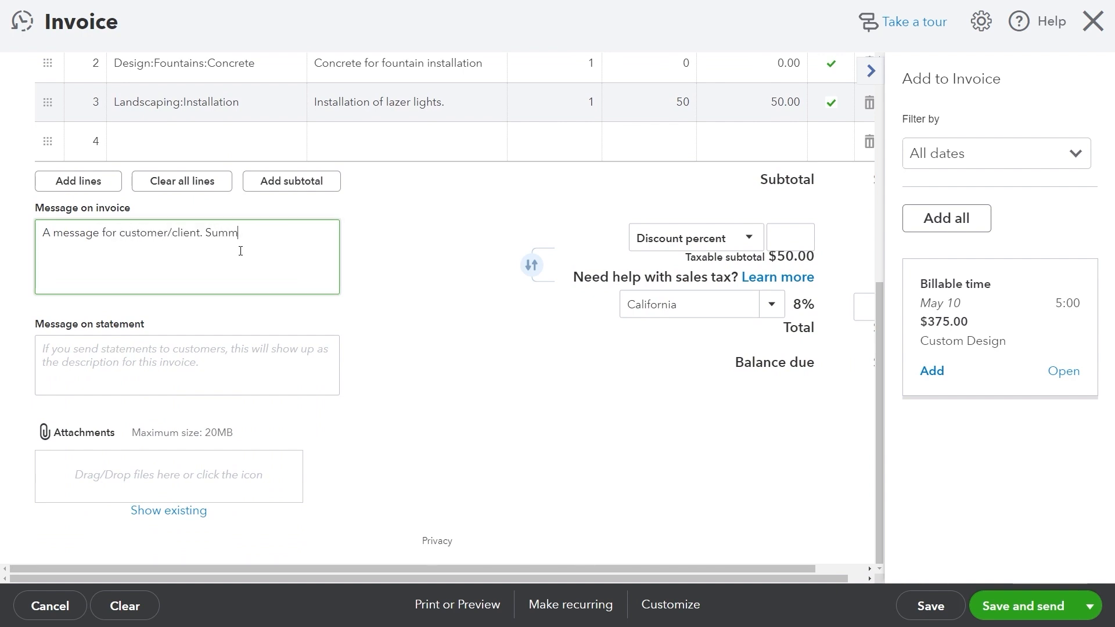
key(BackSpace)
key(BackSpace)
key(BackSpace)
key(BackSpace)
key(BackSpace)
key(BackSpace)
key(BackSpace)
key(BackSpace)
key(BackSpace)
key(BackSpace)
key(BackSpace)
key(BackSpace)
text(Summaryt of the transaction.)
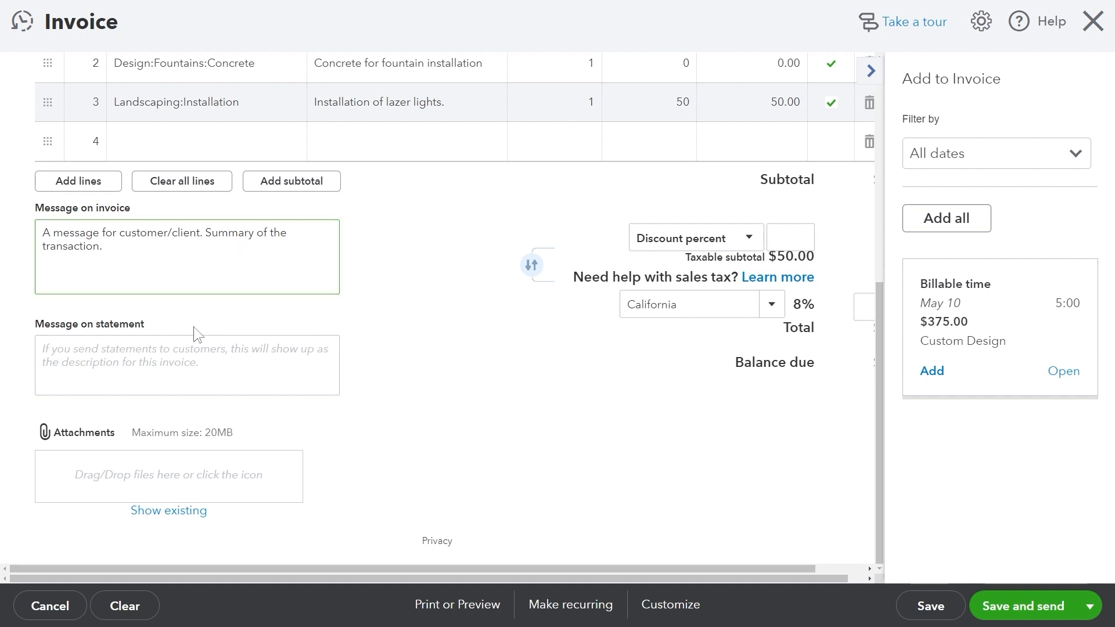
click(176, 347)
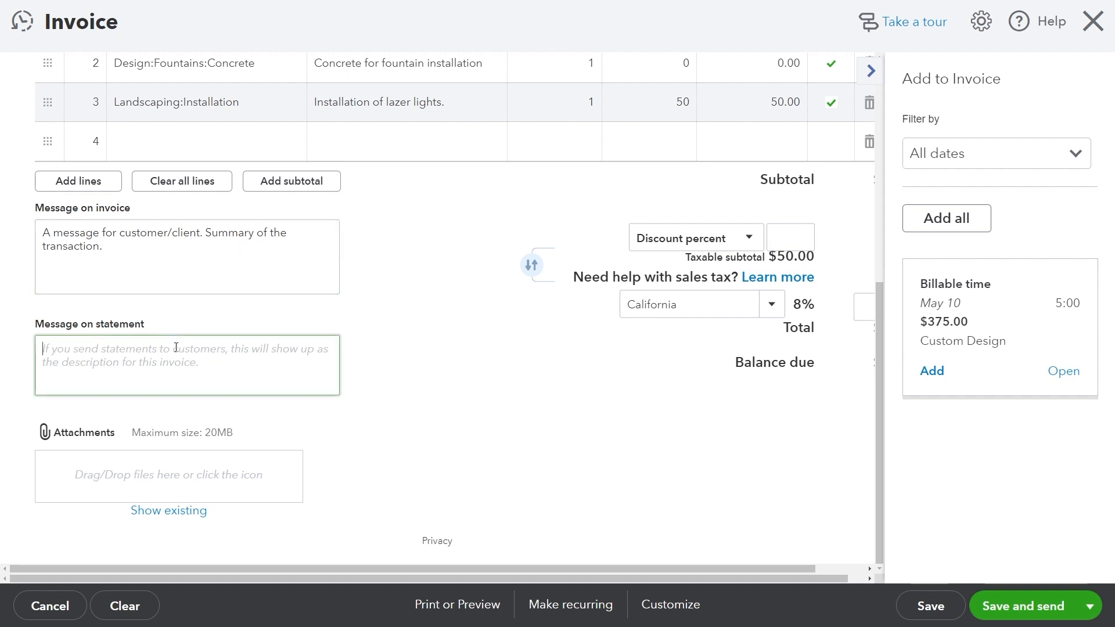
text(Summary )
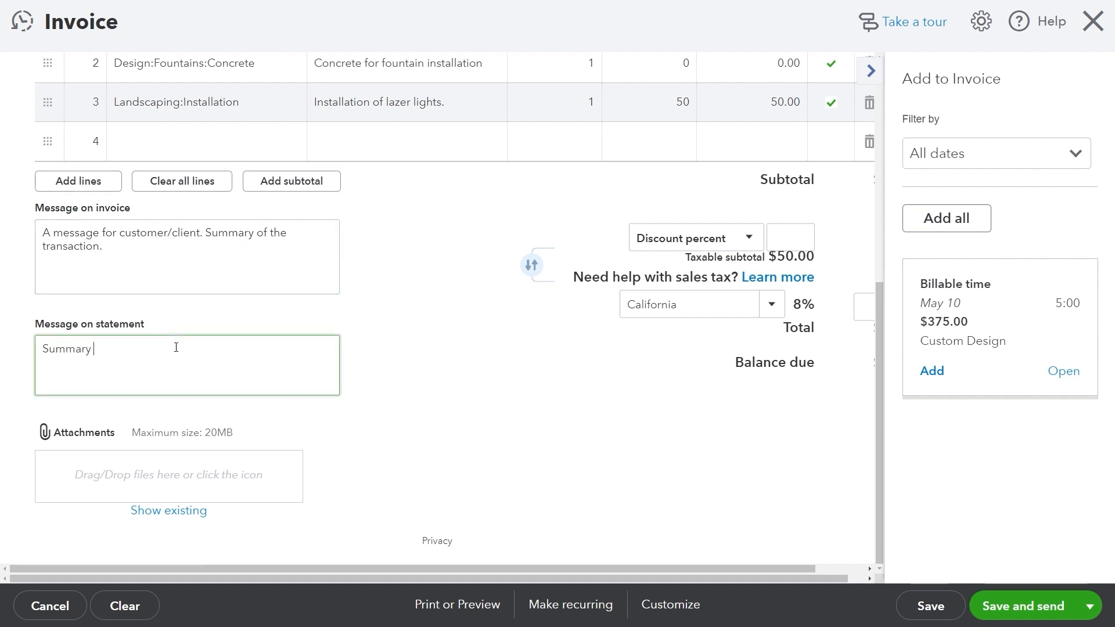
text(for me.)
Apply a 10 percent discount to the invoice.
click(748, 240)
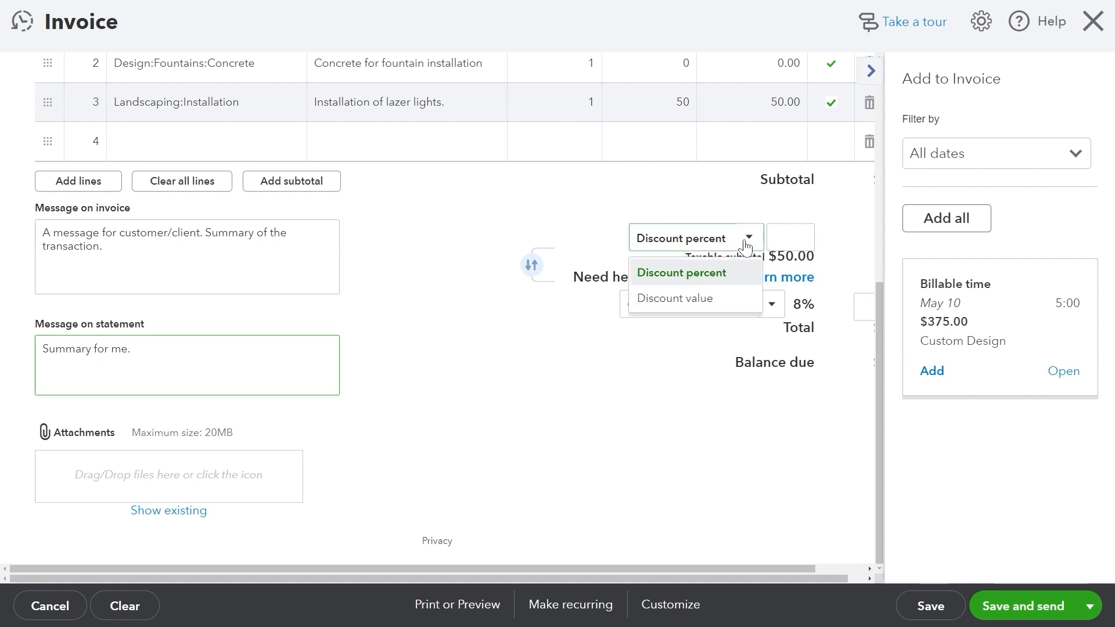
click(728, 299)
click(727, 276)
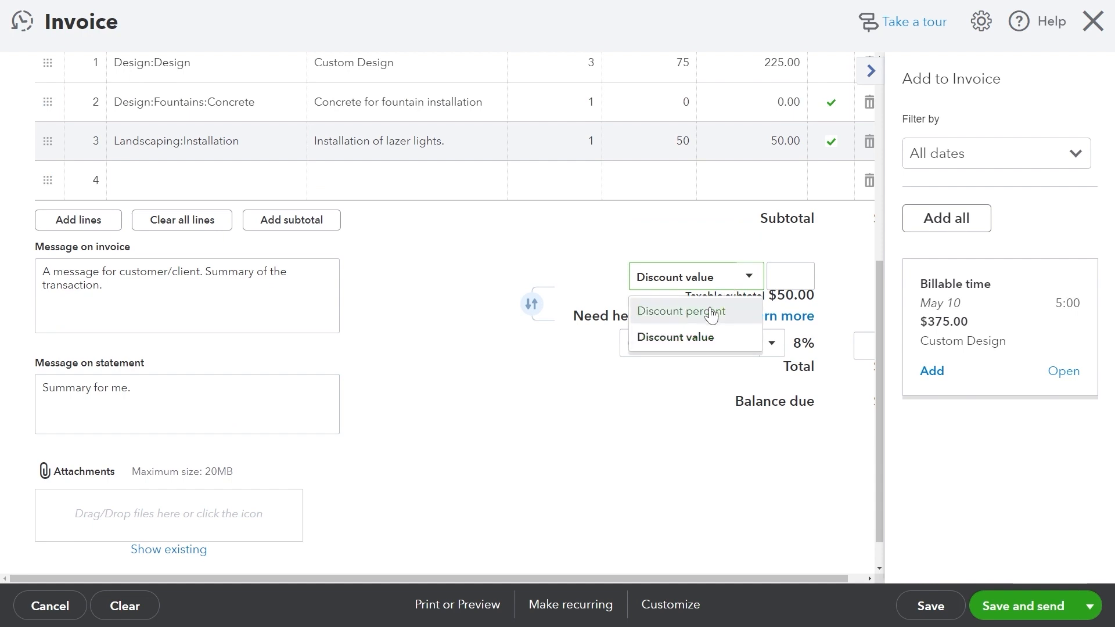
click(713, 314)
click(782, 316)
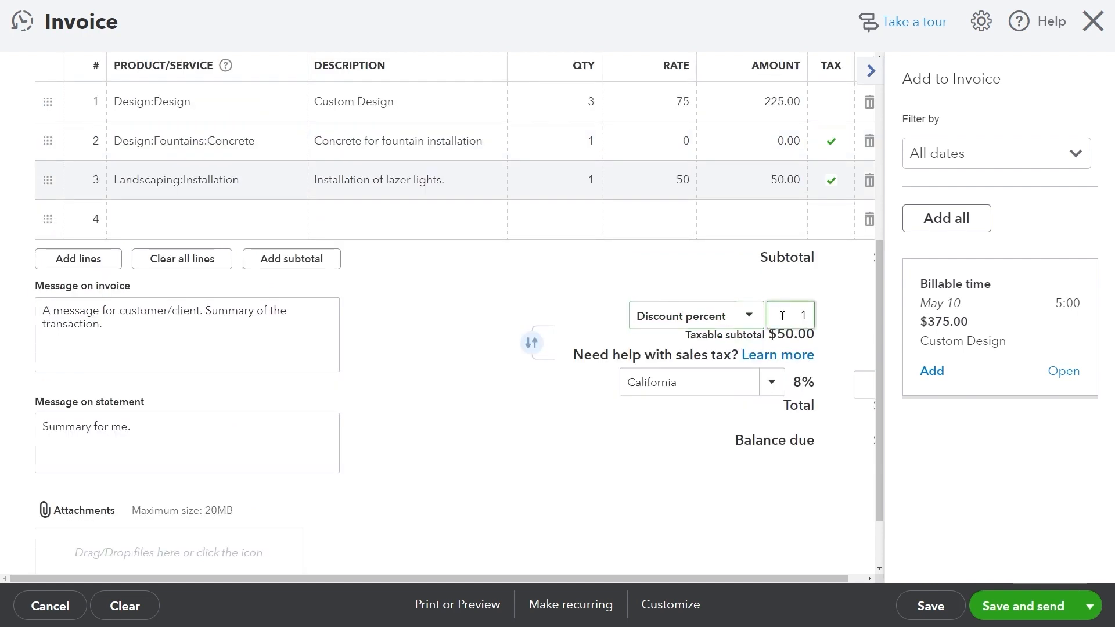
text(10)
Keep California 8% as the sales tax rate, giving $3.60 tax.
click(771, 382)
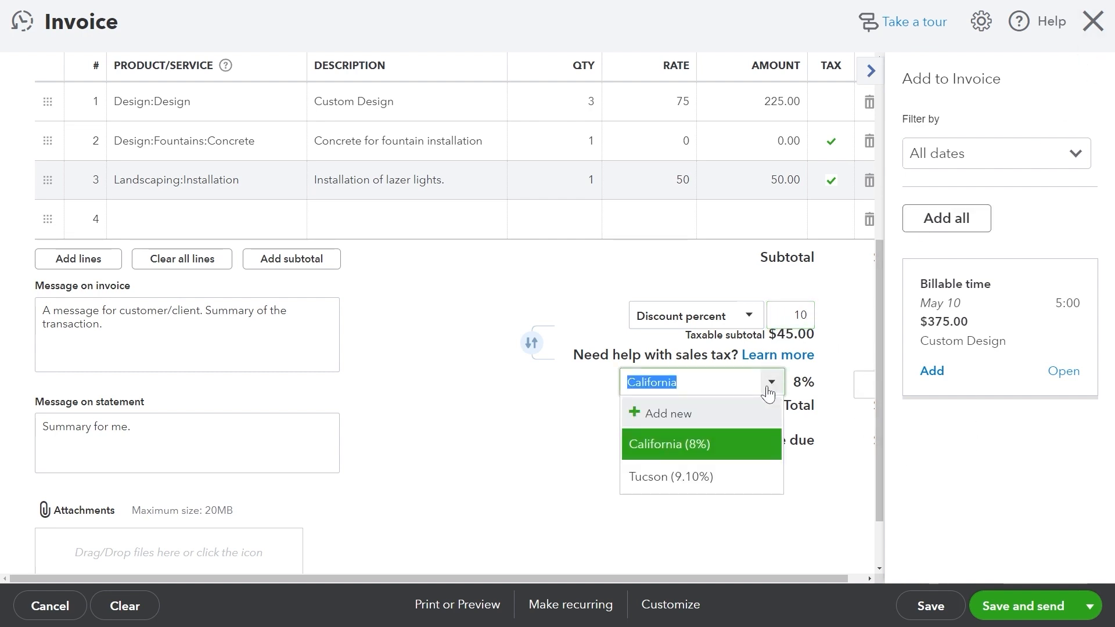
click(833, 449)
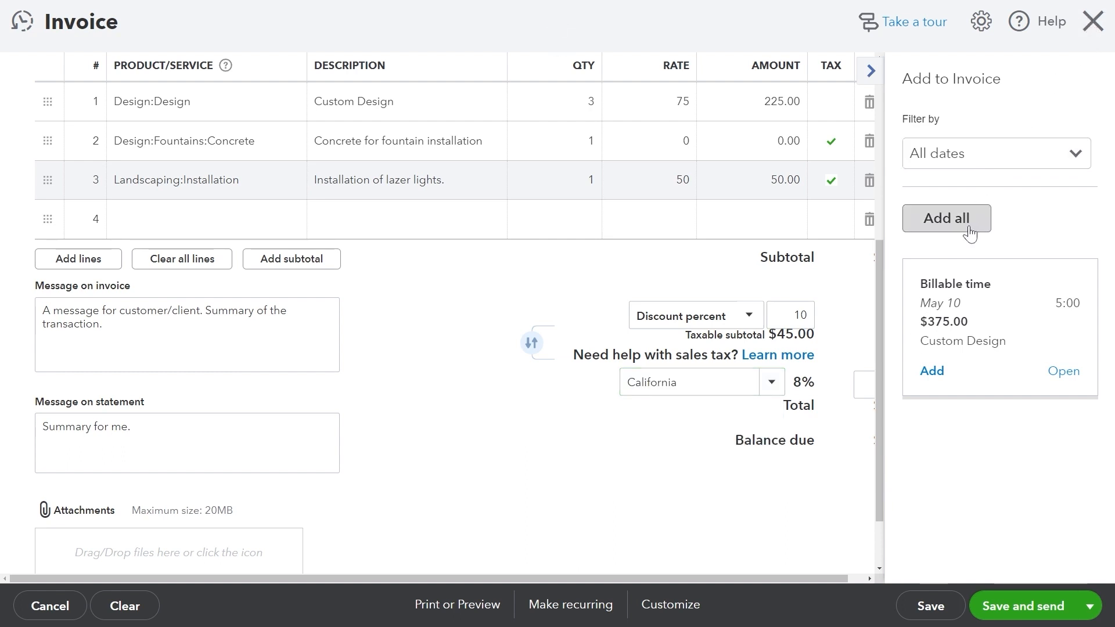
click(951, 154)
click(950, 155)
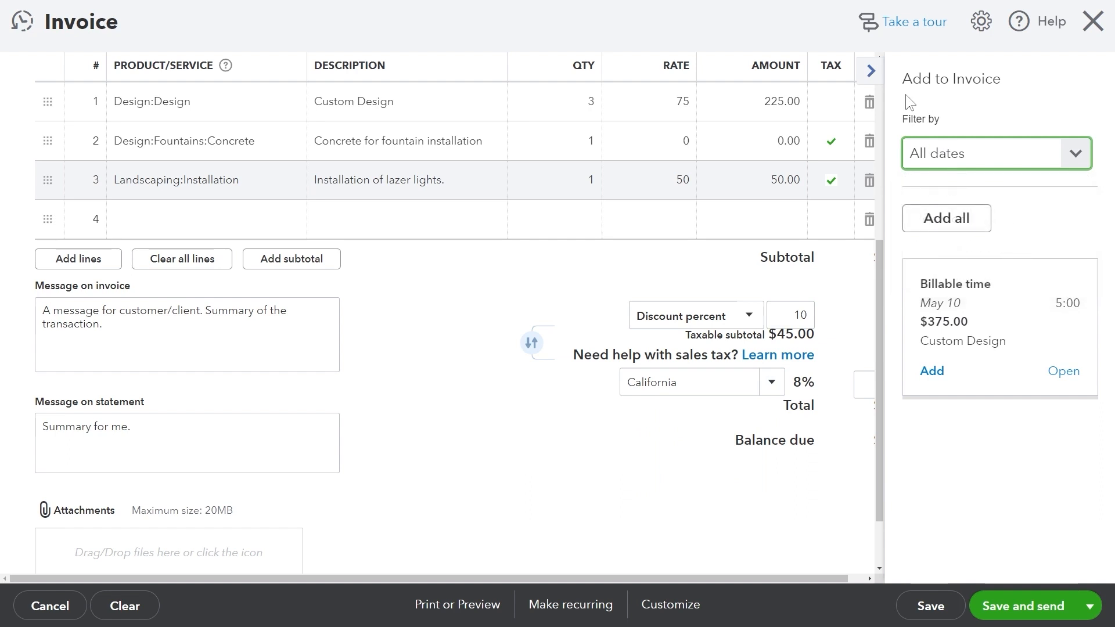
click(870, 70)
double_click(1034, 383)
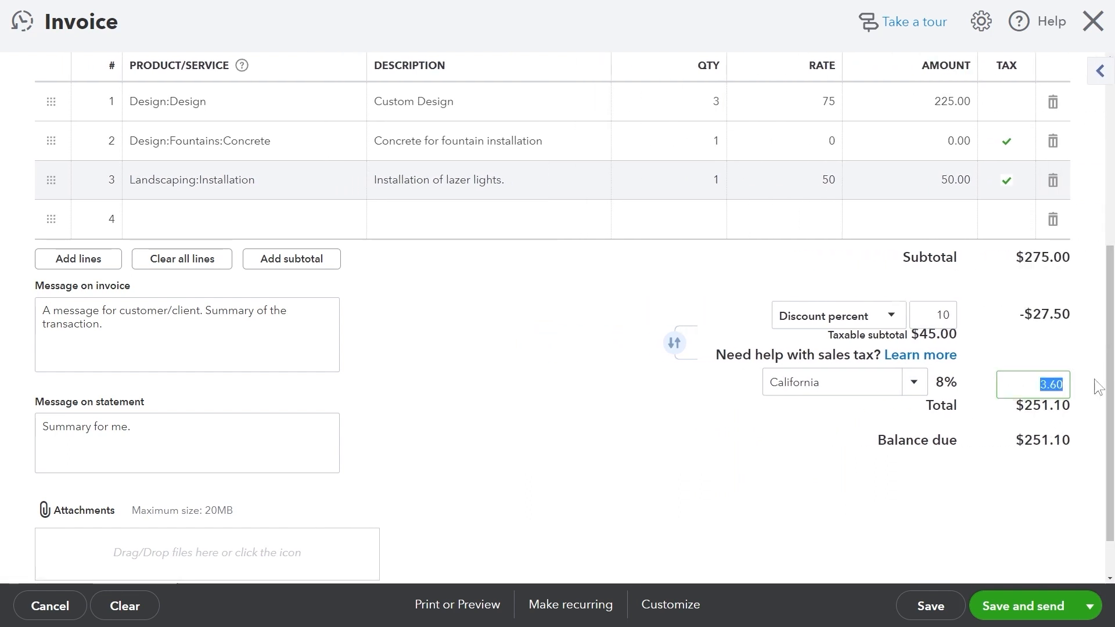
Attach youtube.png and save and close the $251.10 invoice.
click(220, 549)
double_click(145, 126)
scroll(993, 498, down, 2)
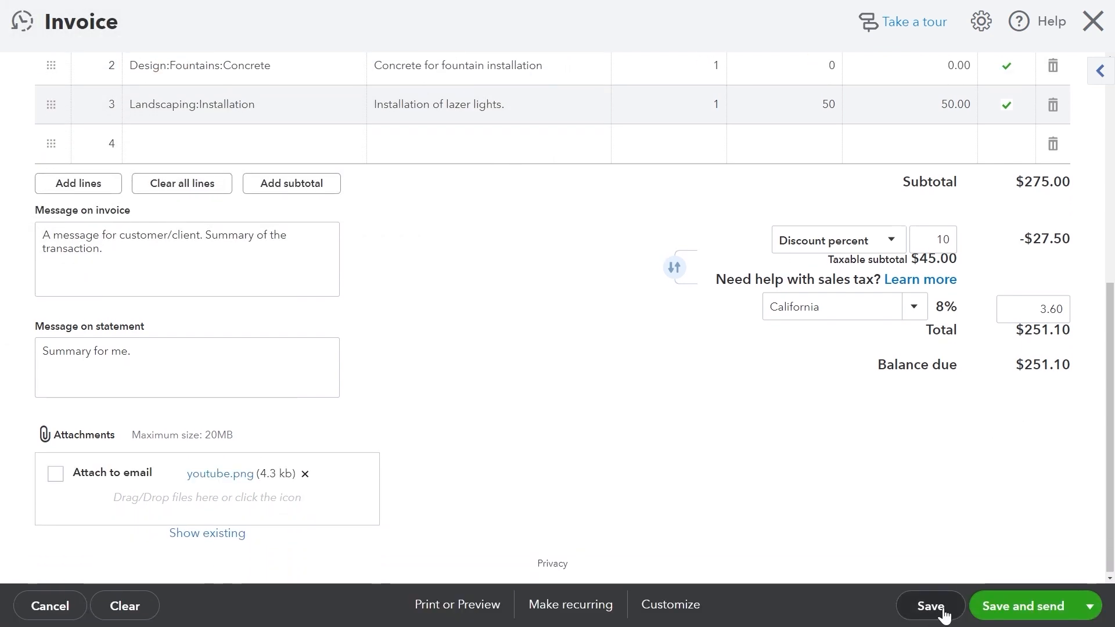
click(1088, 607)
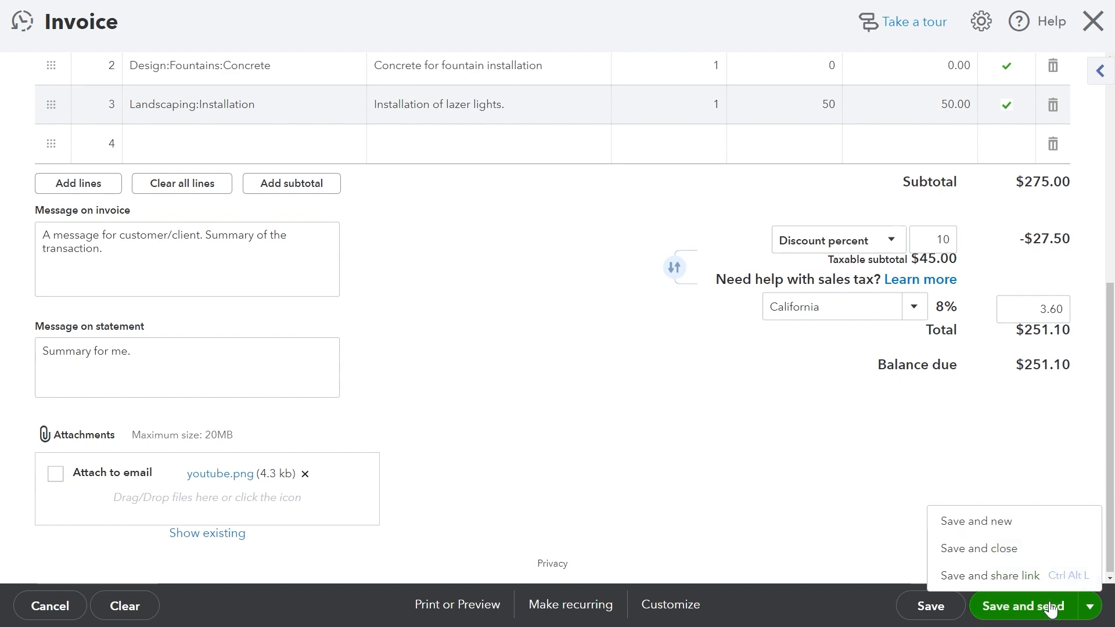
click(1019, 549)
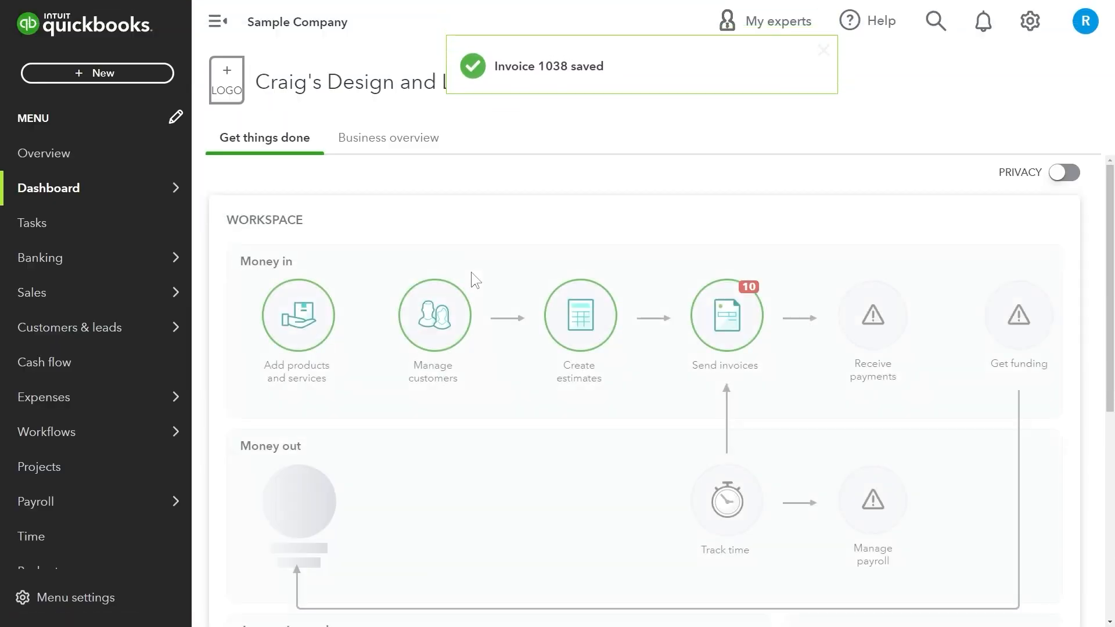
Receive payment from Amy's Bird Sanctuary against invoices 1021 and 1038, totalling $490.10.
click(51, 72)
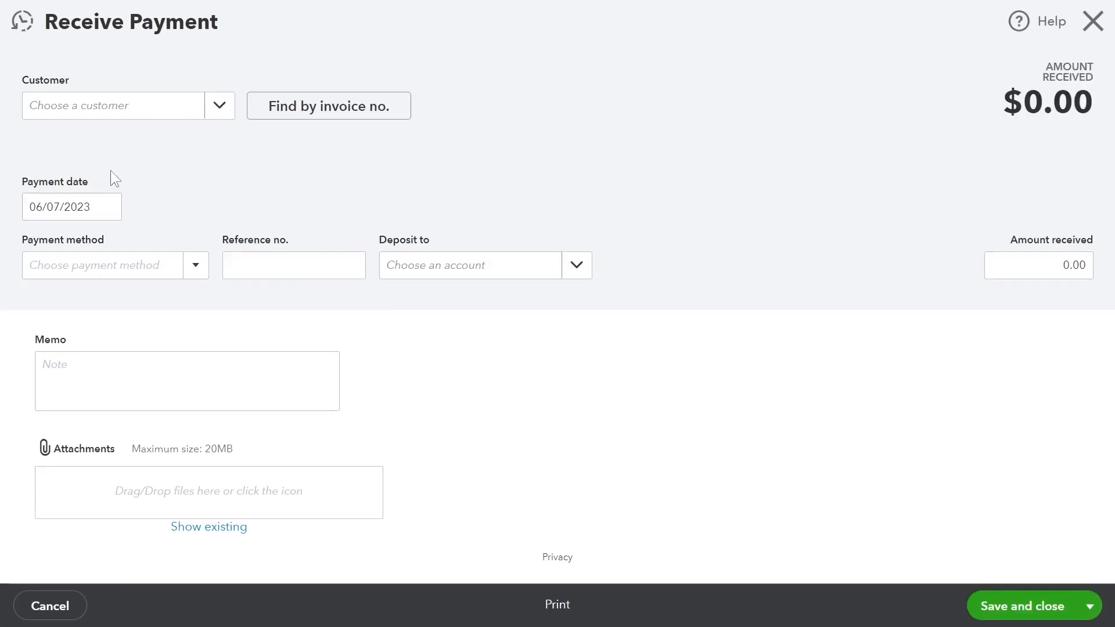
click(224, 105)
click(144, 186)
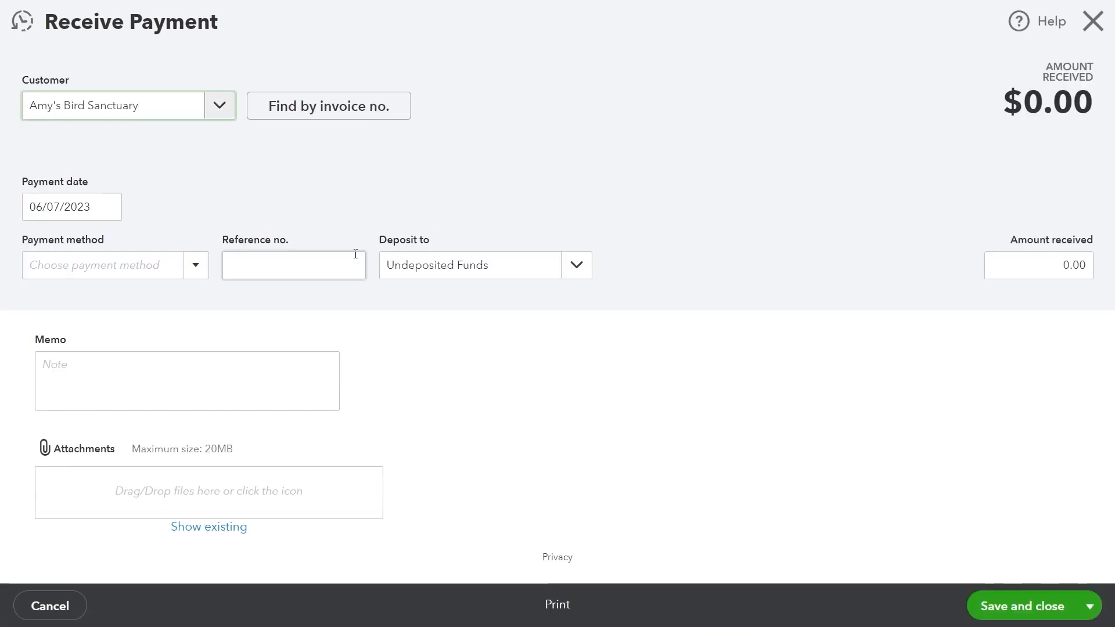
scroll(252, 314, down, 4)
click(57, 247)
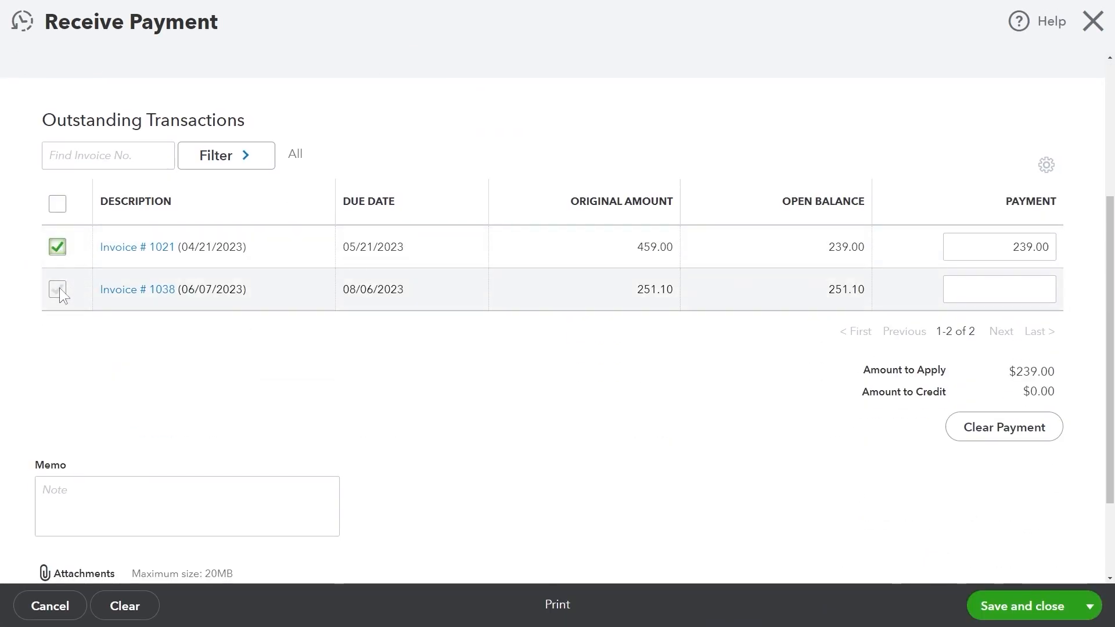
click(58, 288)
scroll(342, 315, down, 2)
click(1023, 606)
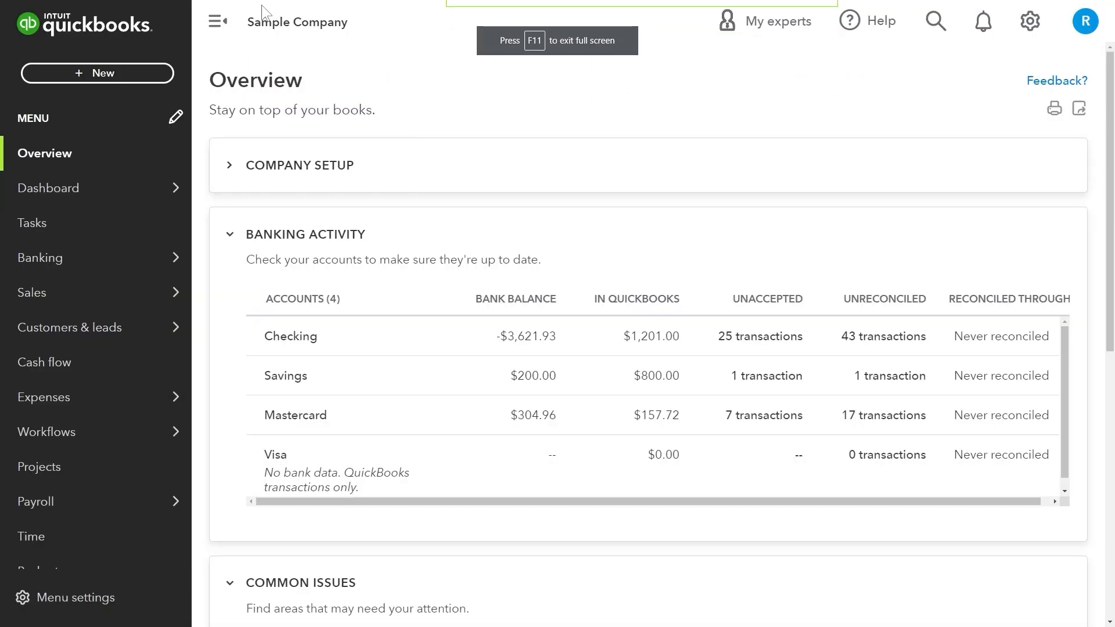
click(126, 75)
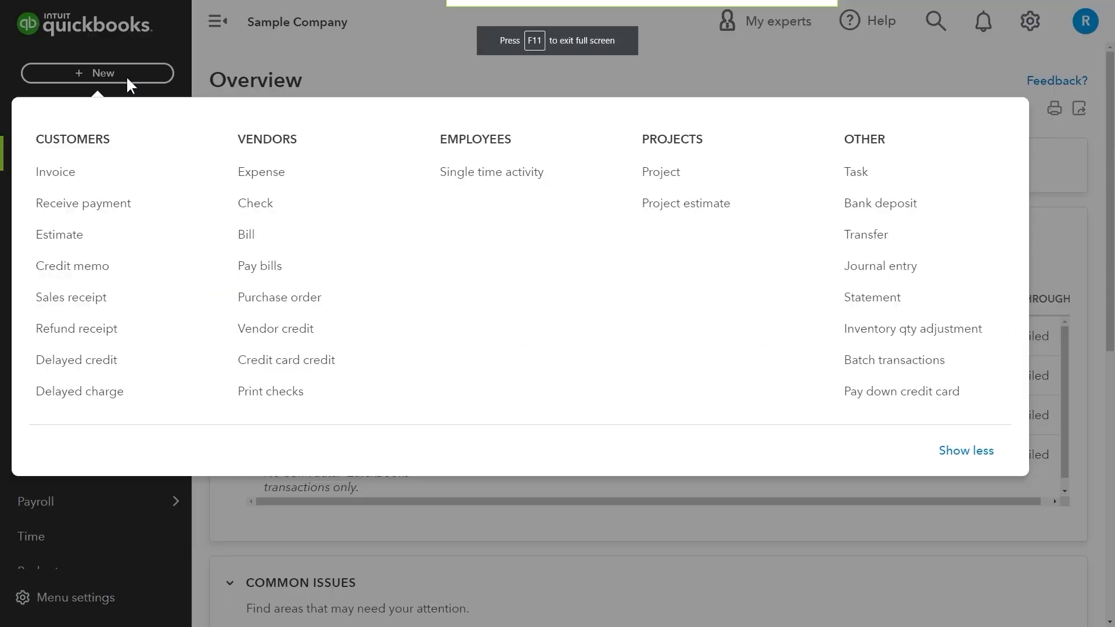
Create and save invoice 1039 for Amy's Bird Sanctuary with a Design:Fountains:Pump line.
click(50, 171)
click(128, 108)
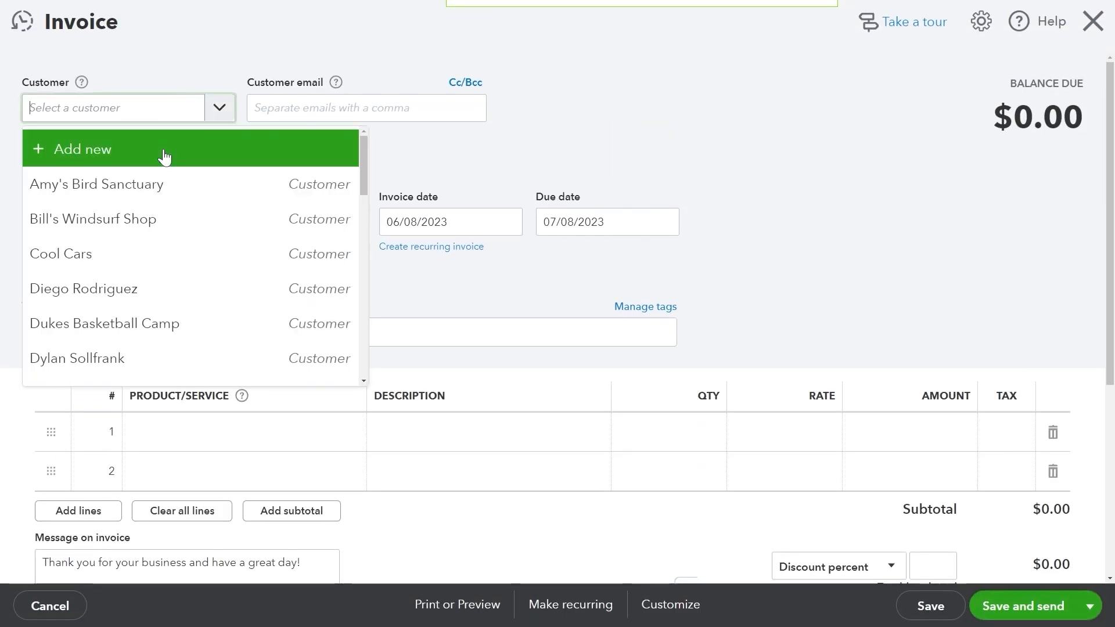
click(87, 181)
scroll(215, 337, down, 1)
click(278, 376)
click(239, 273)
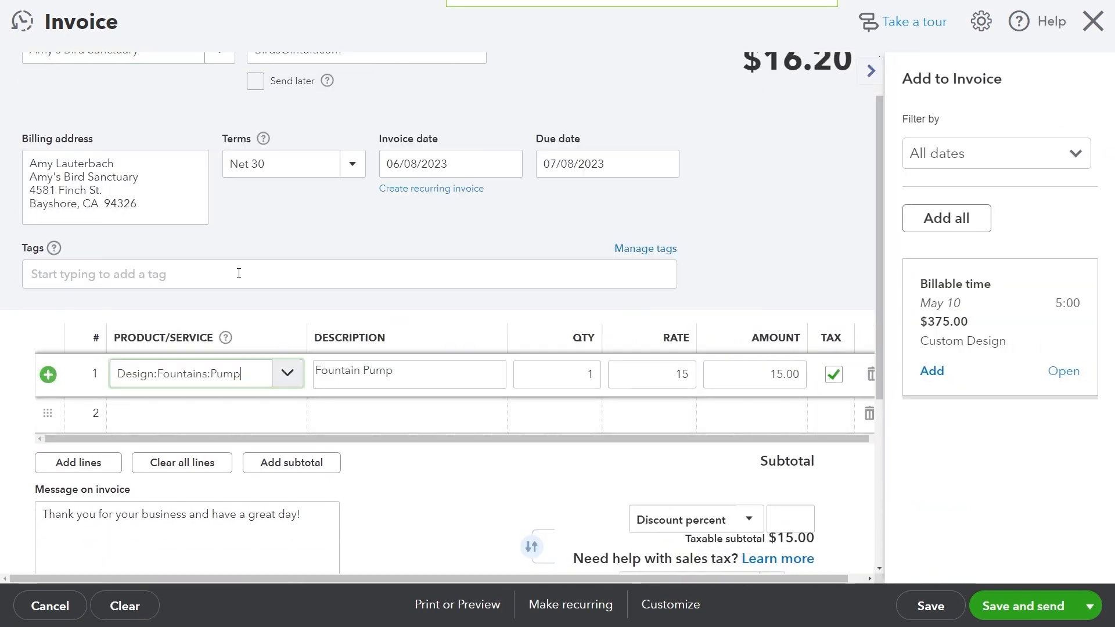
click(871, 71)
scroll(660, 438, down, 4)
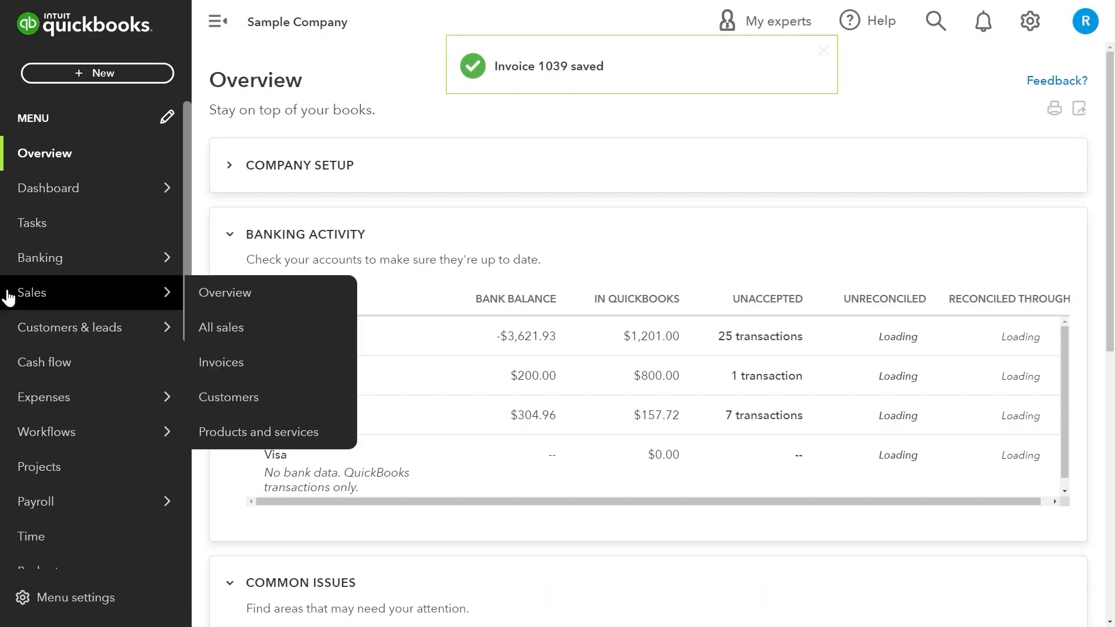
click(102, 69)
Receive a $16.20 cash payment for invoice 1039, deposited to Checking.
click(93, 197)
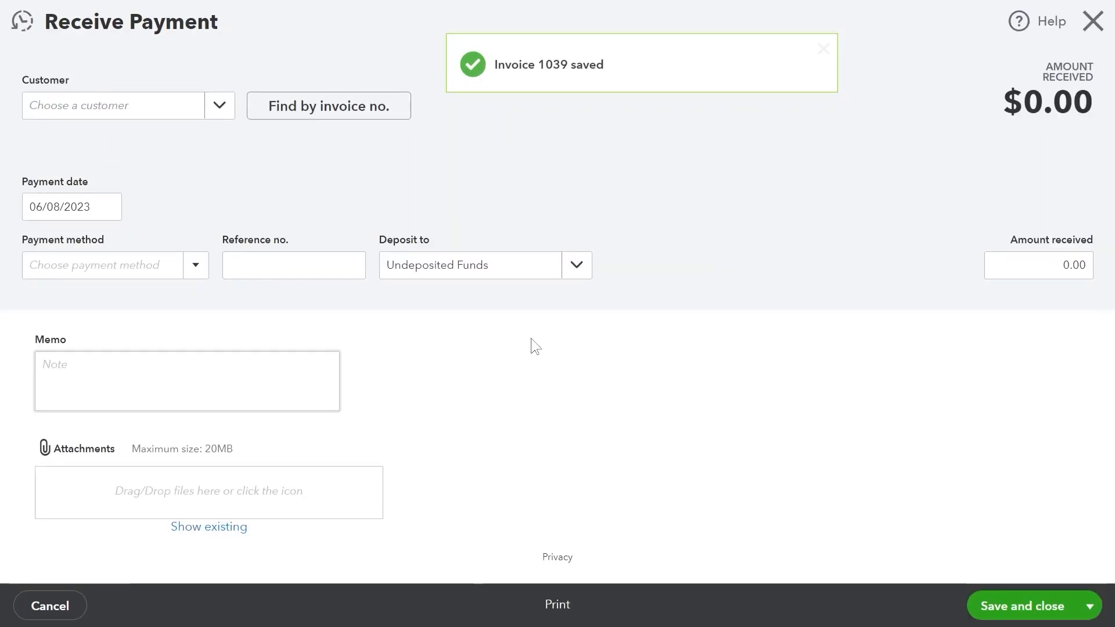
click(219, 105)
click(209, 173)
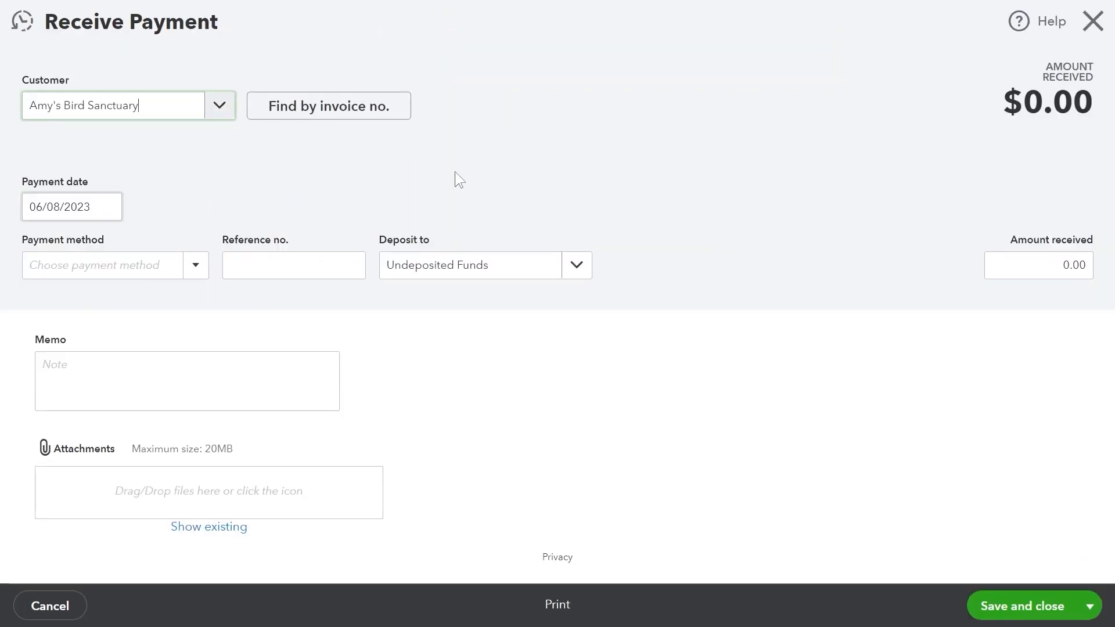
click(195, 265)
click(157, 357)
click(576, 265)
click(417, 341)
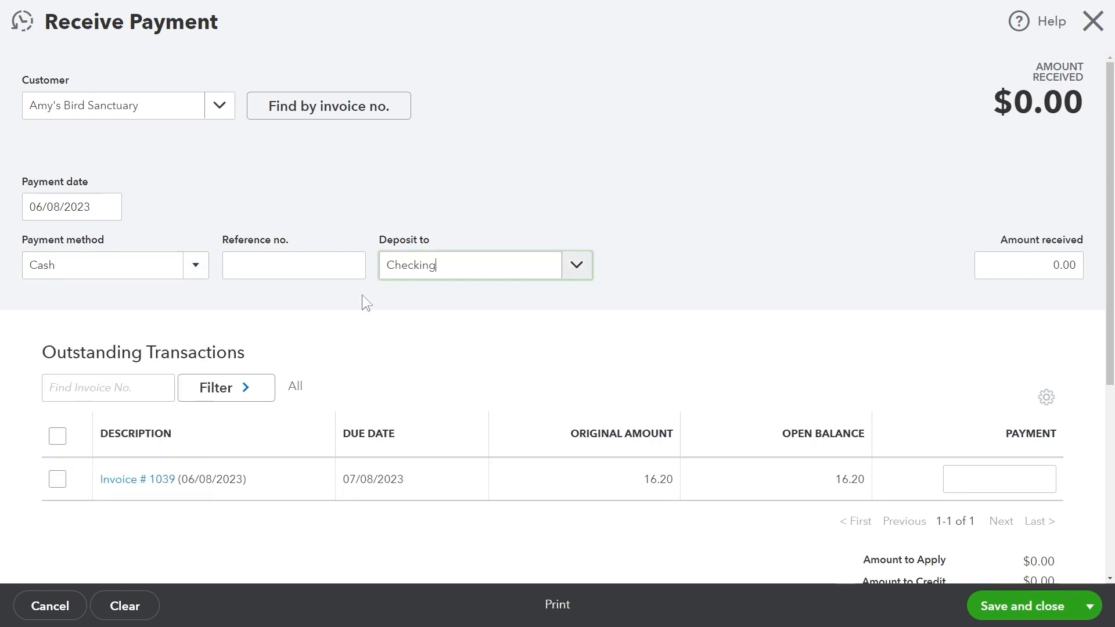
click(57, 479)
scroll(55, 479, down, 5)
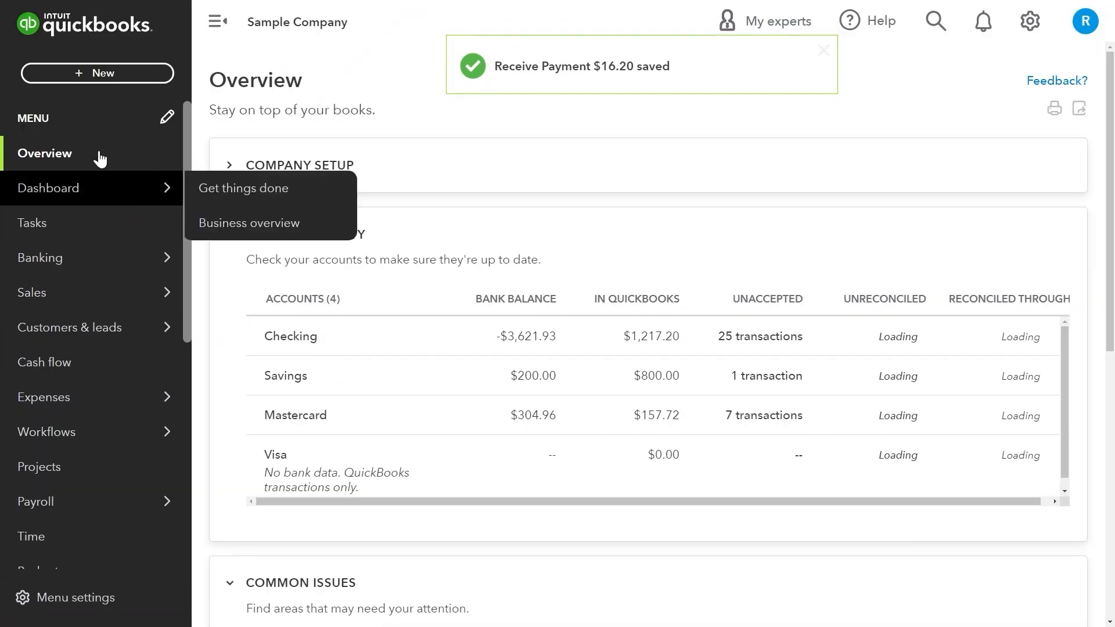
Save a $15.00 estimate for Cool Cars with Concrete and Fountain Pump lines.
click(98, 73)
click(107, 235)
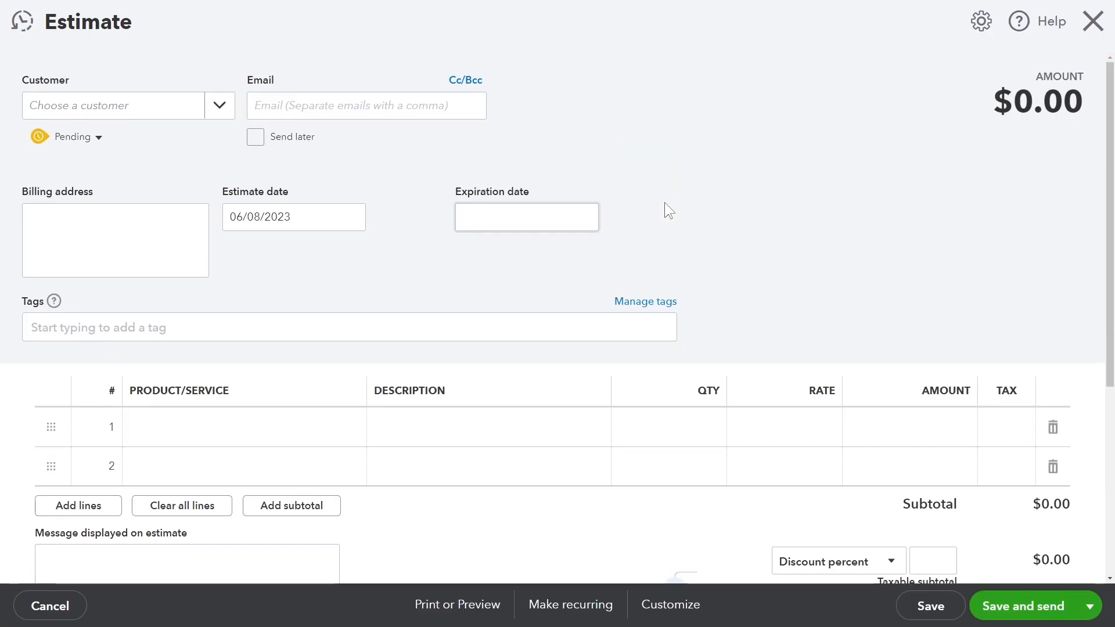
click(228, 249)
scroll(229, 248, down, 3)
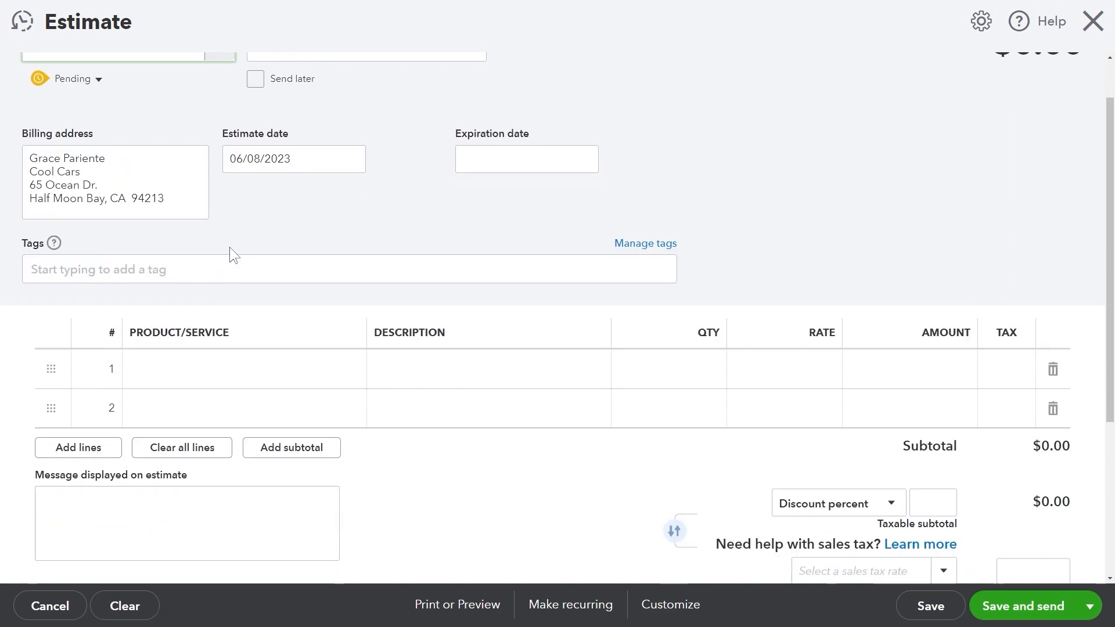
click(346, 253)
click(351, 401)
click(349, 295)
click(347, 297)
click(348, 465)
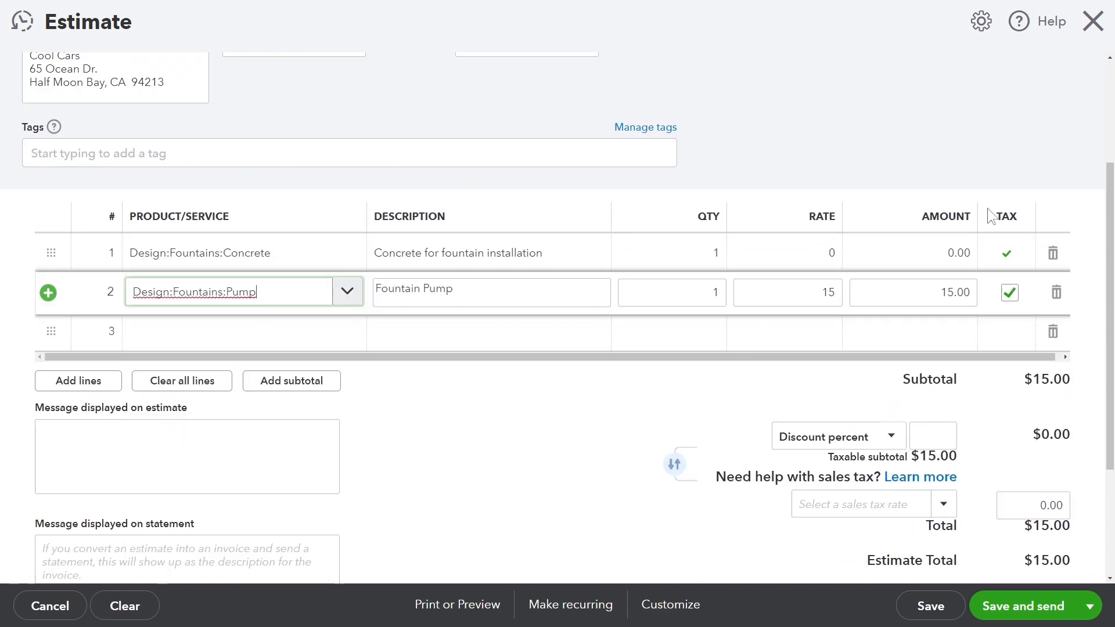
scroll(549, 334, down, 4)
click(1085, 605)
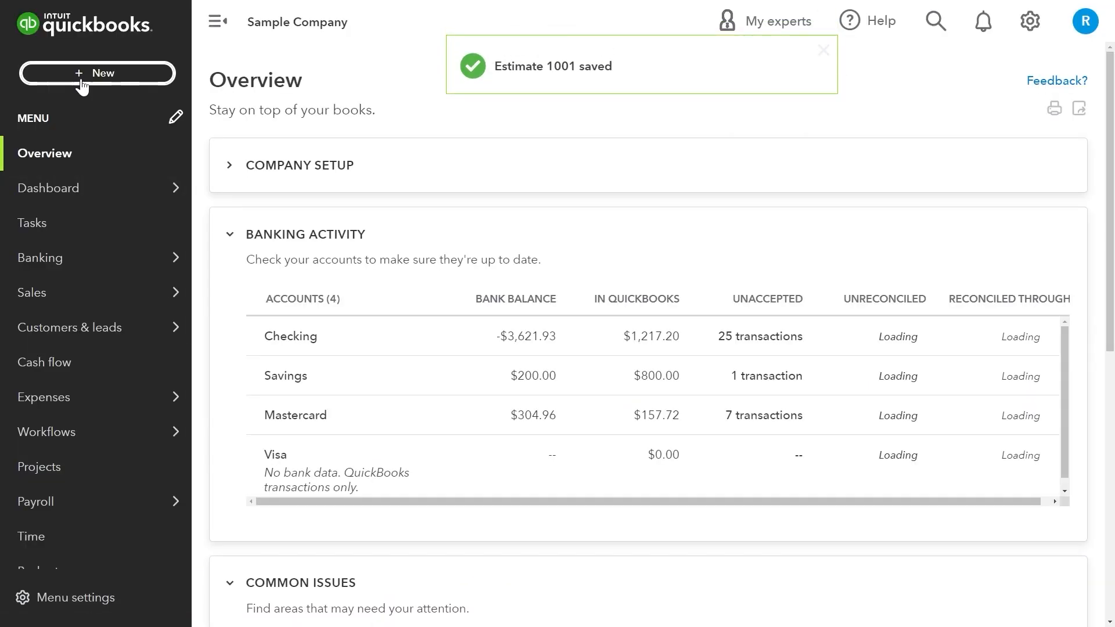
click(97, 73)
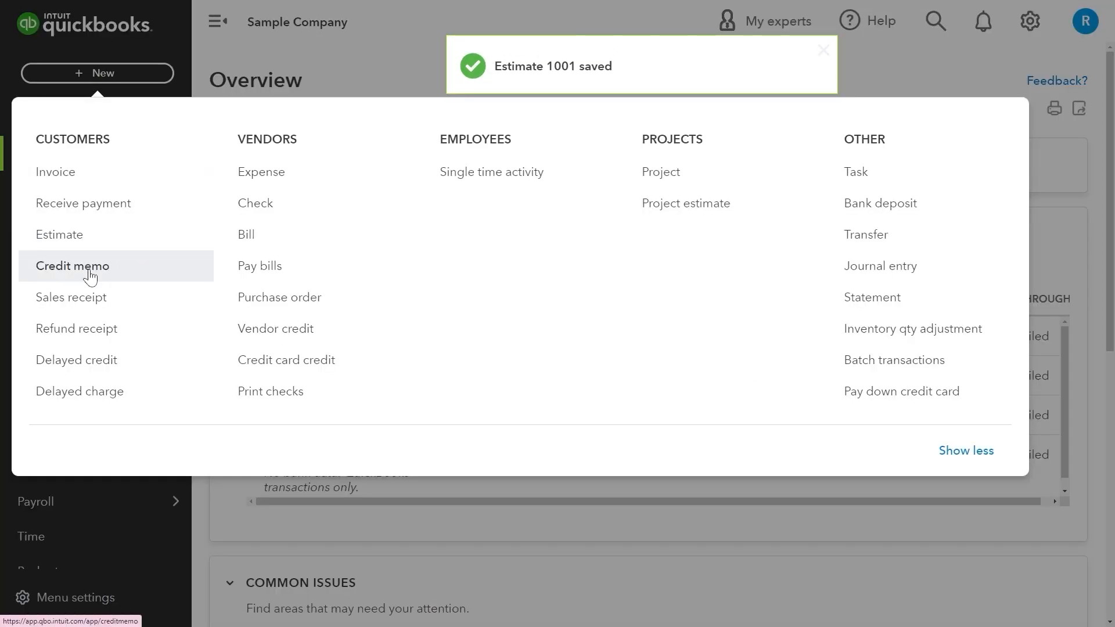
Save a $75.00 Custom Design credit memo for Dukes Basketball Camp with California tax.
click(89, 270)
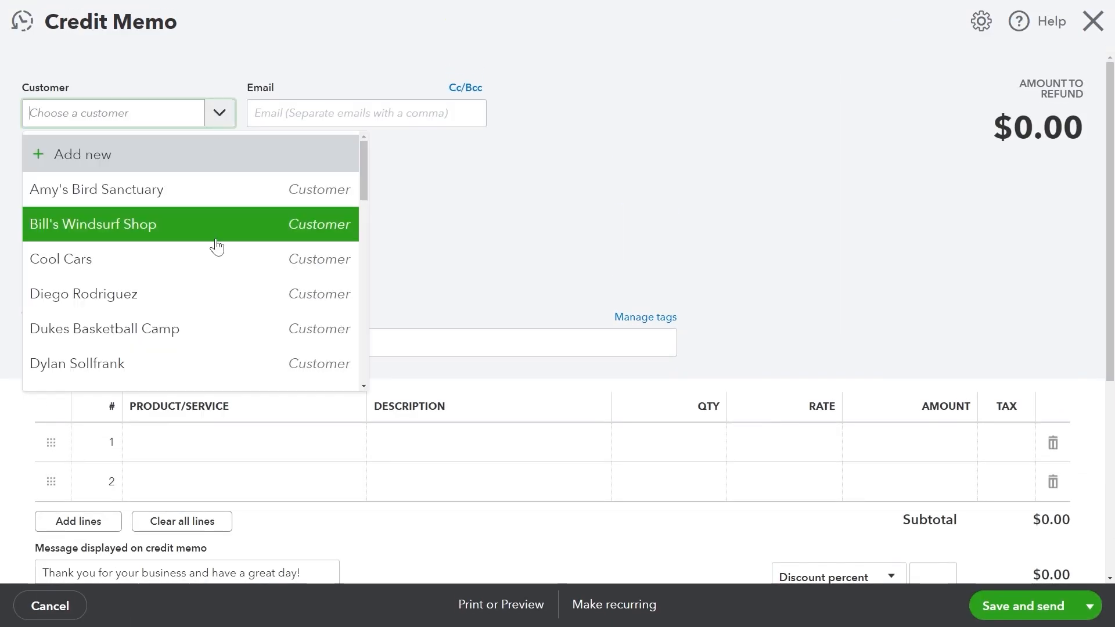
click(217, 329)
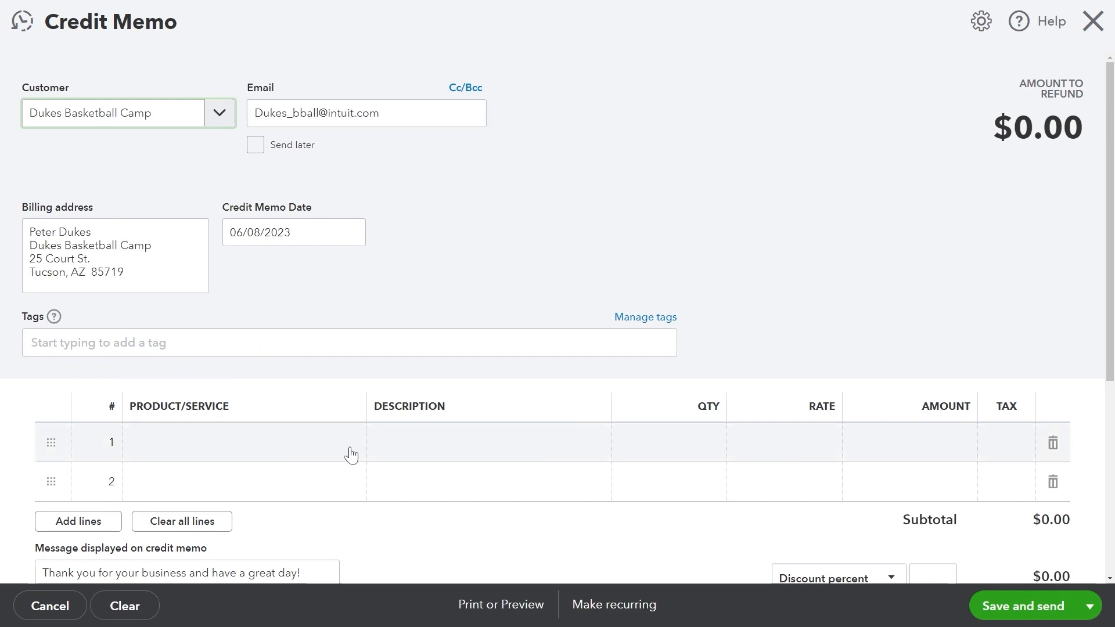
click(348, 449)
click(336, 523)
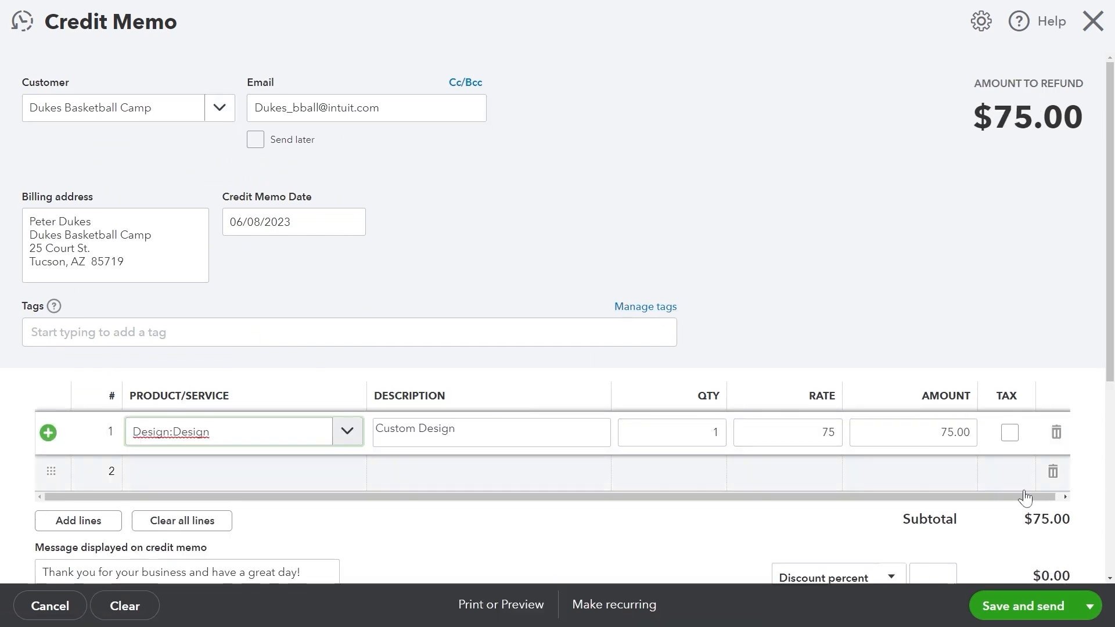
scroll(1022, 493, down, 5)
click(909, 325)
click(910, 326)
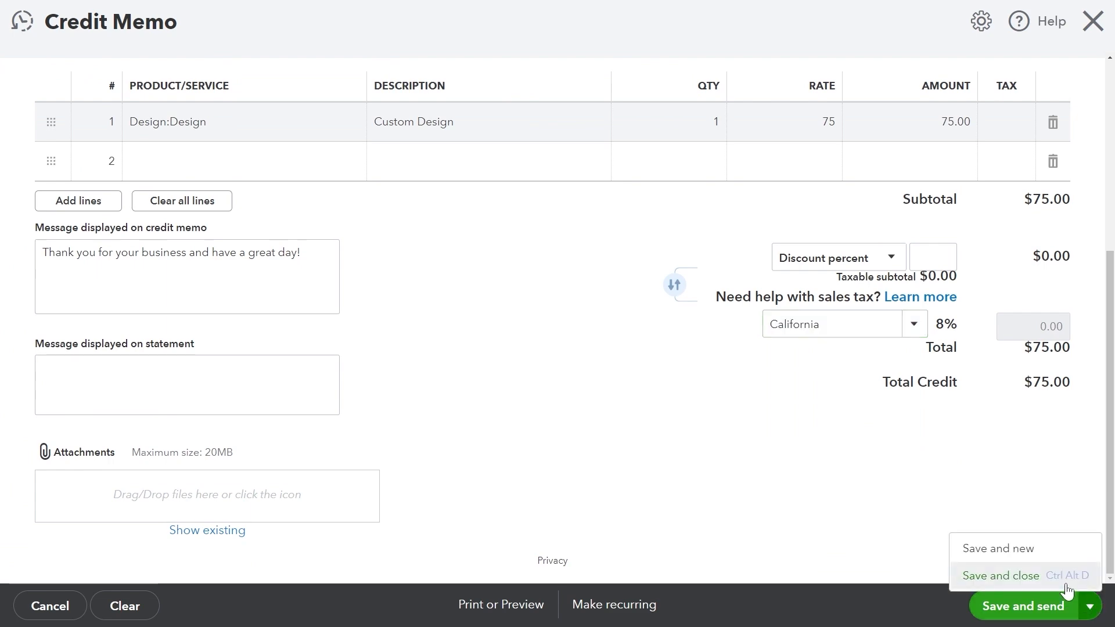
click(1063, 608)
click(98, 73)
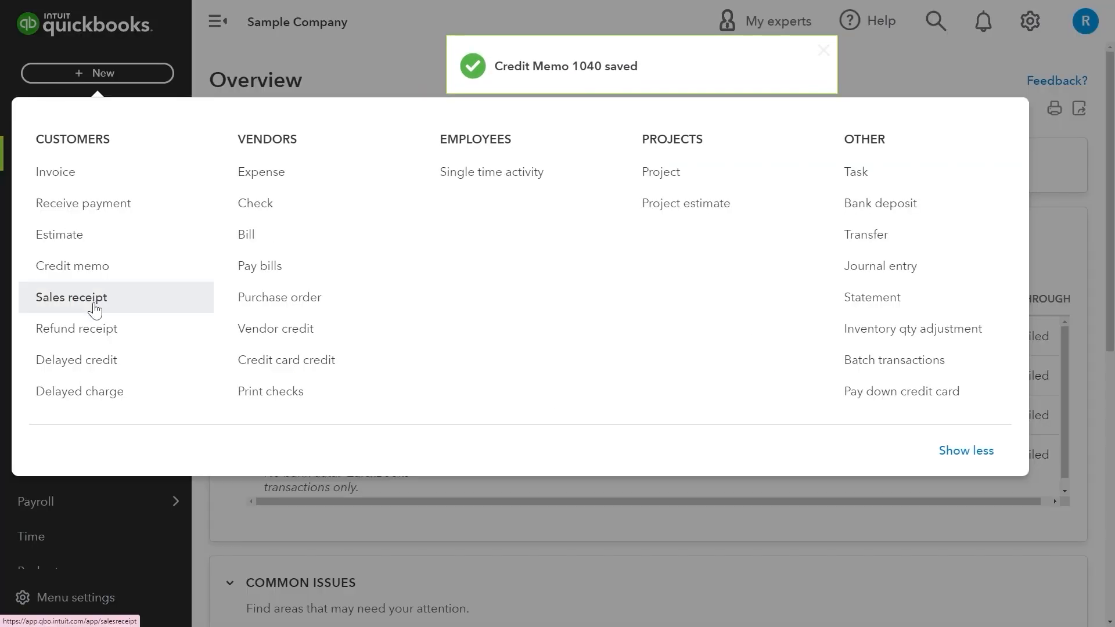
Create and save a MasterCard sales receipt with Garden Rocks at a rate of 110.
click(94, 306)
click(128, 106)
click(110, 355)
click(186, 386)
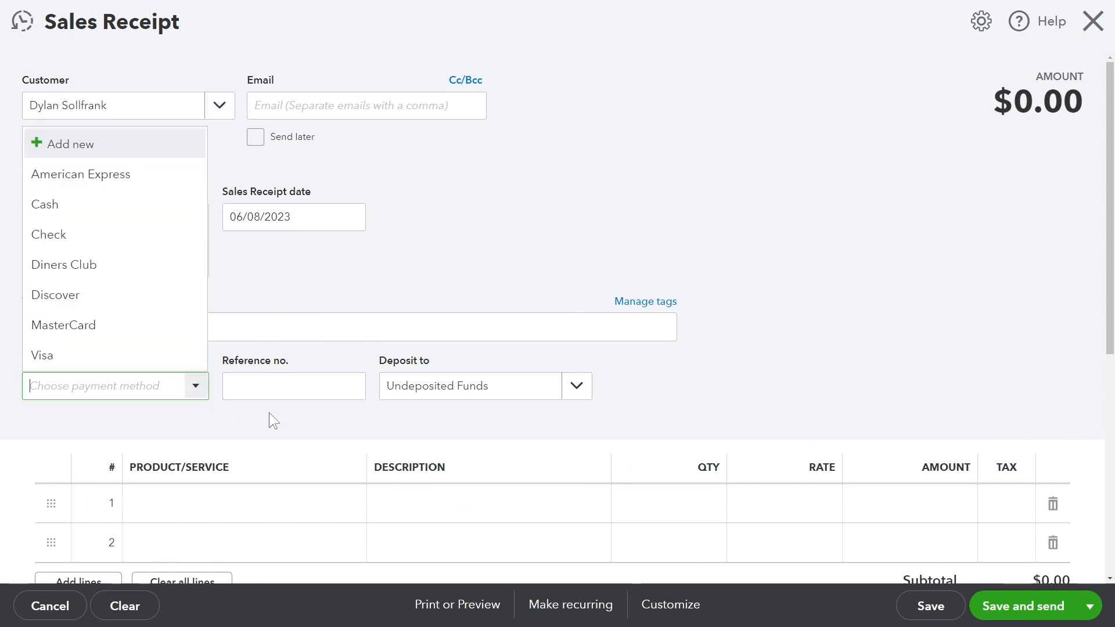
click(75, 325)
scroll(503, 400, down, 4)
click(233, 270)
click(501, 450)
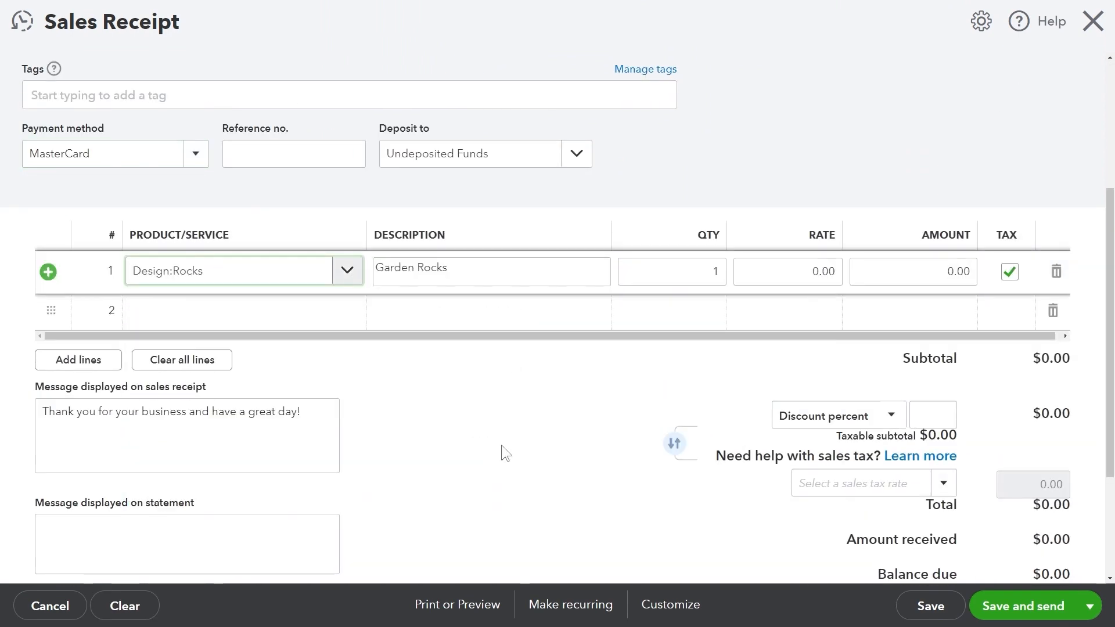
click(695, 271)
click(802, 271)
click(980, 489)
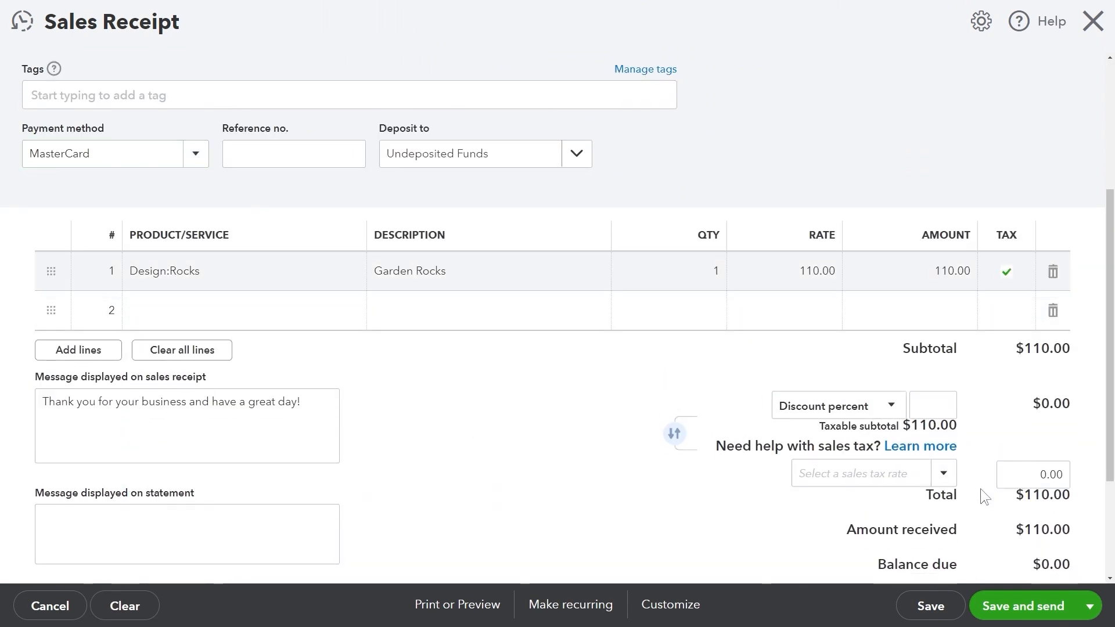
scroll(982, 491, down, 3)
click(1089, 605)
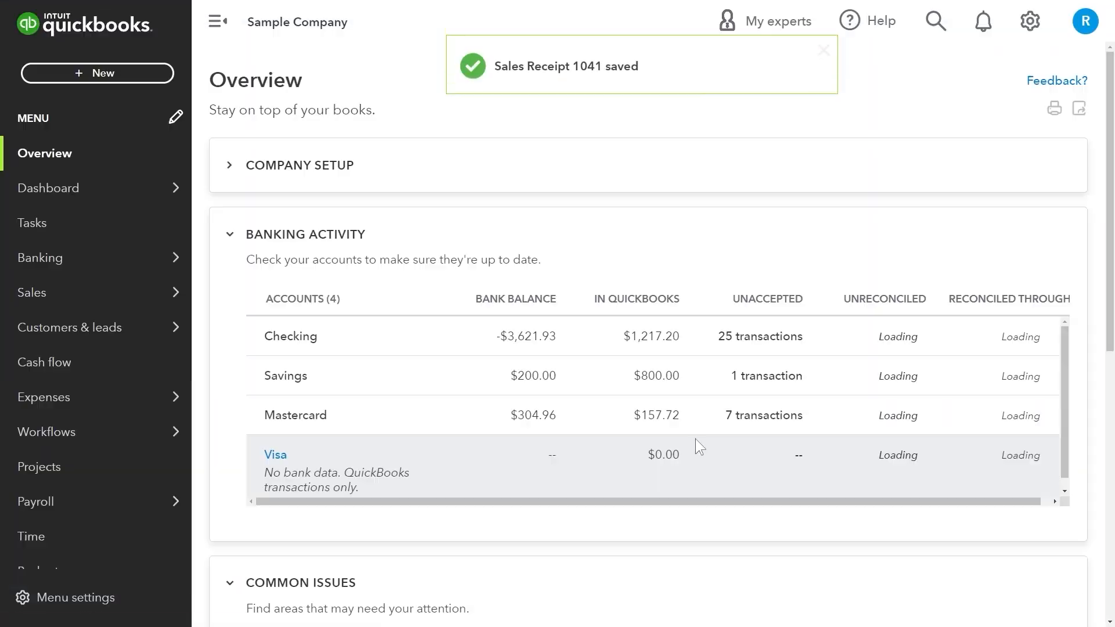
Start a refund receipt for the customer with Fountain Pump on line 1.
click(97, 73)
click(137, 329)
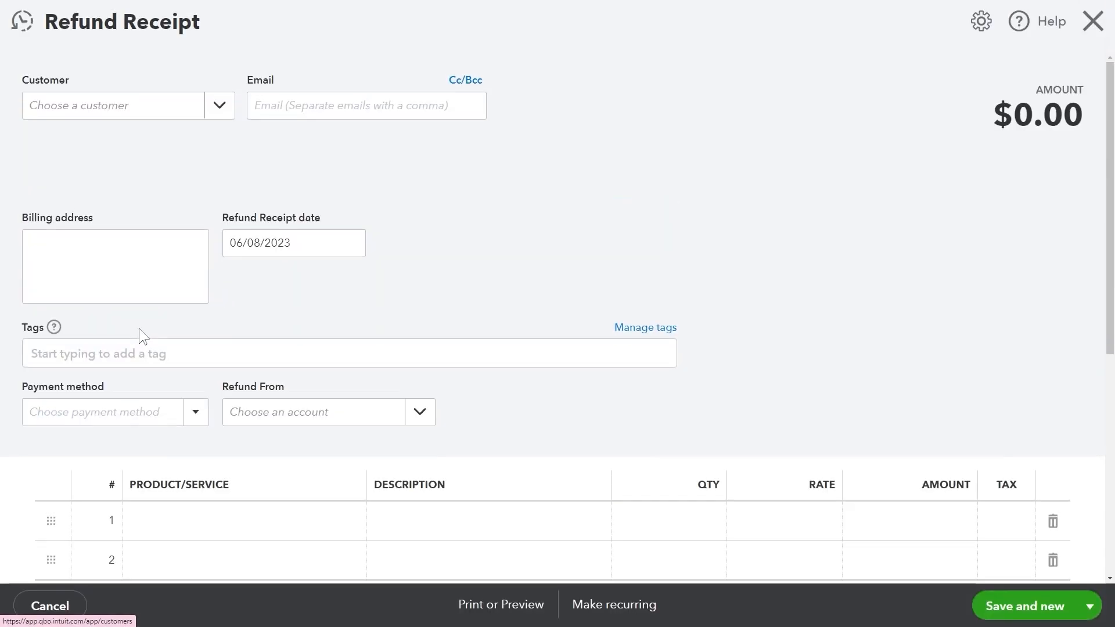
click(104, 355)
scroll(104, 374, down, 3)
click(174, 346)
click(274, 260)
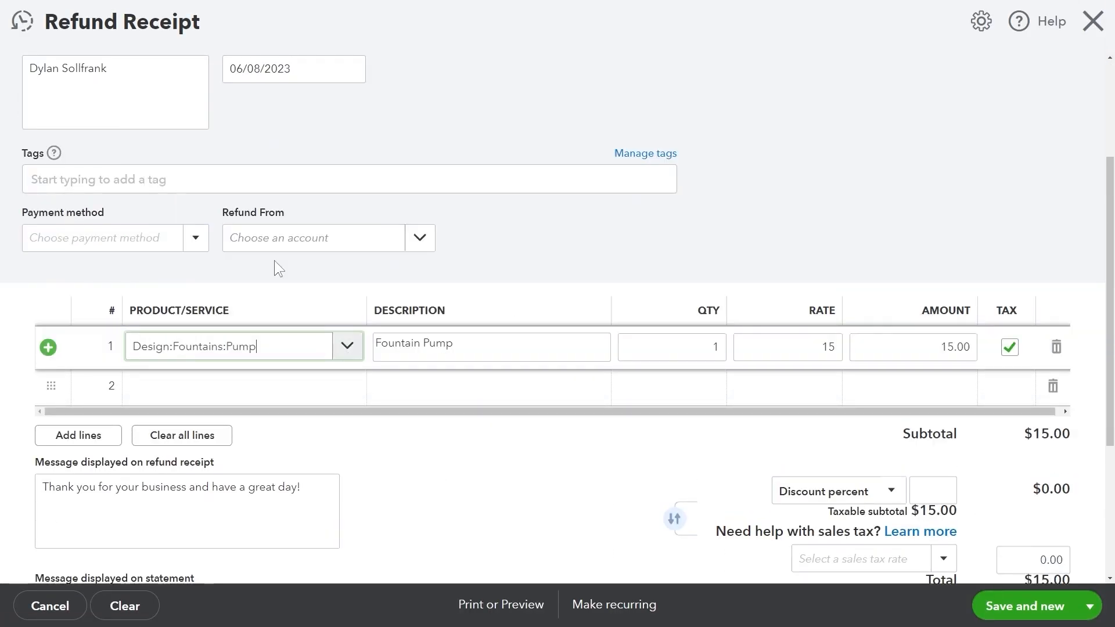
scroll(814, 358, down, 4)
Refund from the Checking account paid in Cash, and save the $15 refund receipt.
click(1092, 606)
click(1034, 572)
scroll(360, 320, down, 3)
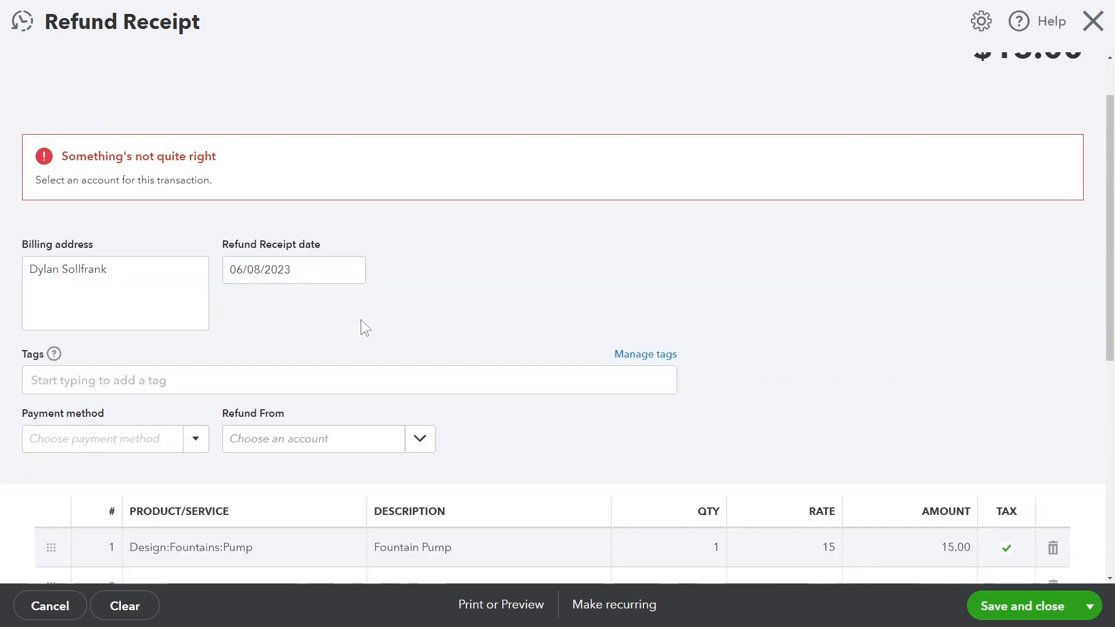
click(421, 333)
click(261, 409)
click(196, 333)
click(69, 401)
scroll(650, 387, down, 4)
click(1020, 604)
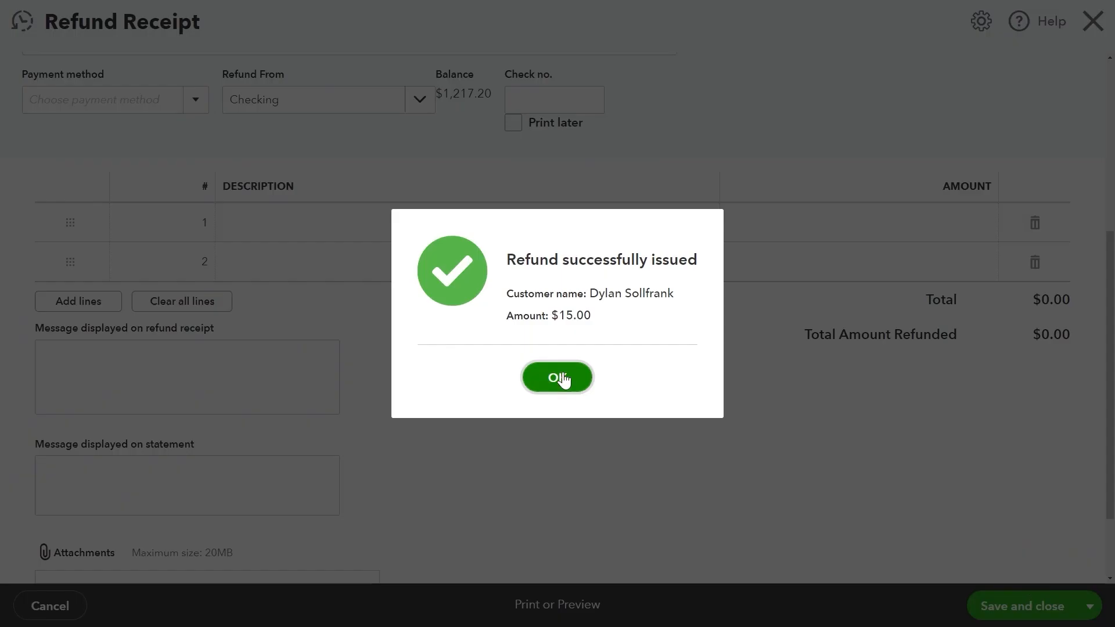
click(560, 378)
Draft a $375 delayed credit for Custom Design, quantity 5, with memo 'hello there.'.
click(93, 75)
click(139, 360)
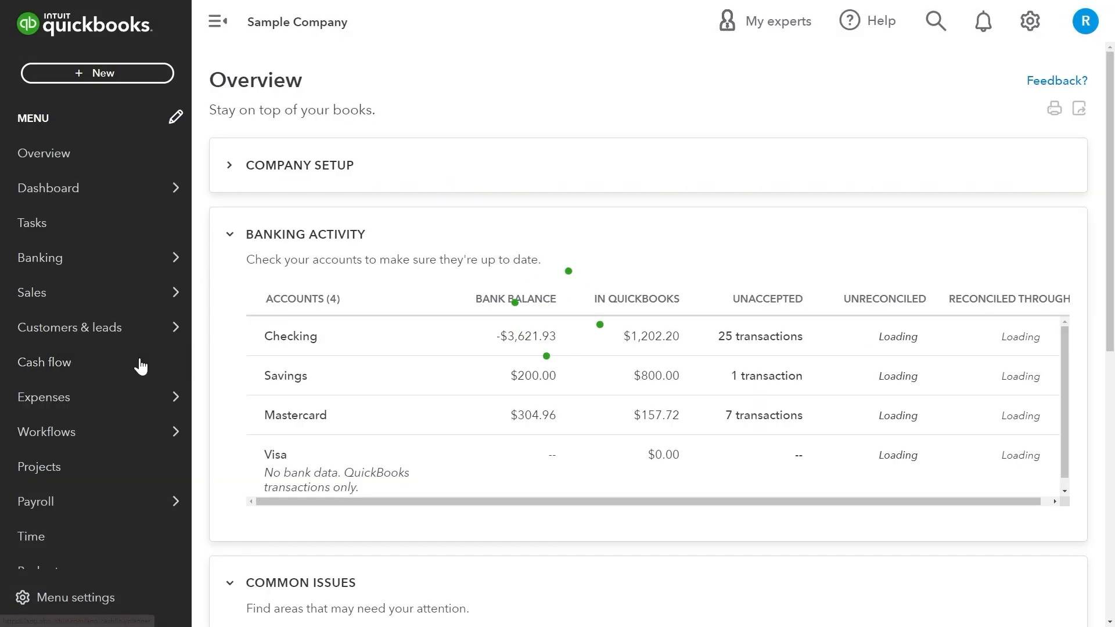
click(116, 105)
click(180, 358)
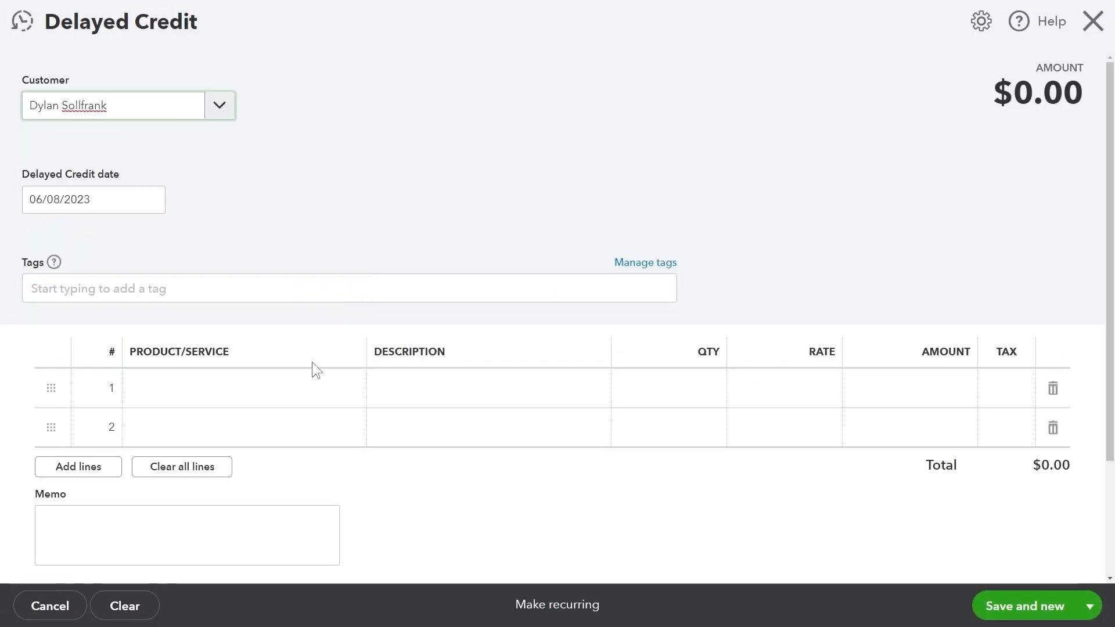
scroll(312, 361, down, 2)
click(337, 272)
click(348, 272)
click(243, 360)
text(5)
click(625, 549)
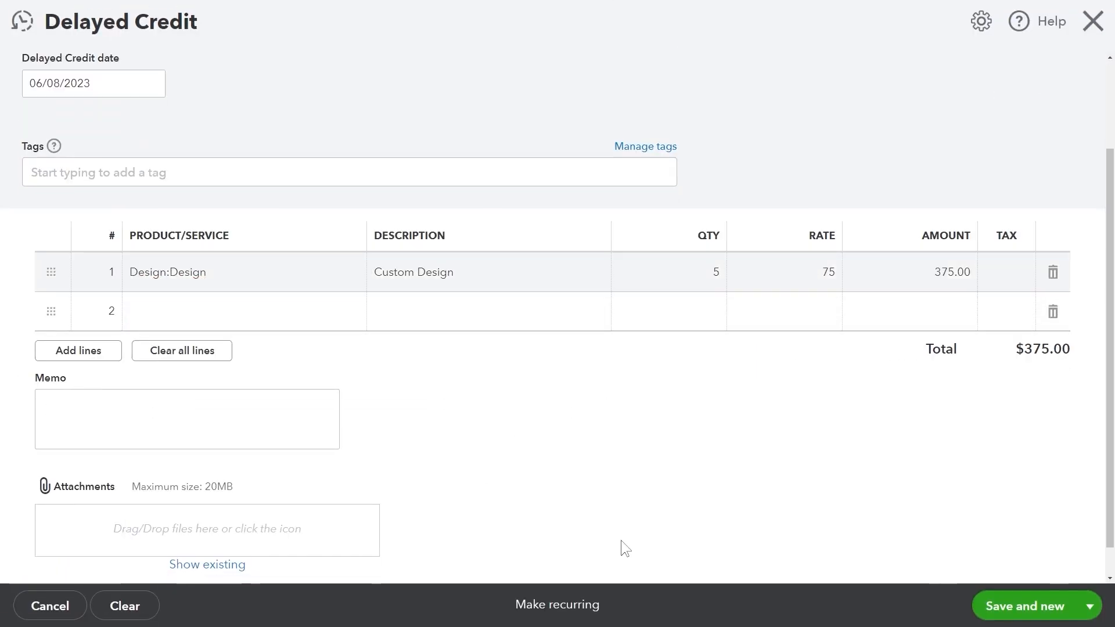
click(139, 422)
text(hello there.)
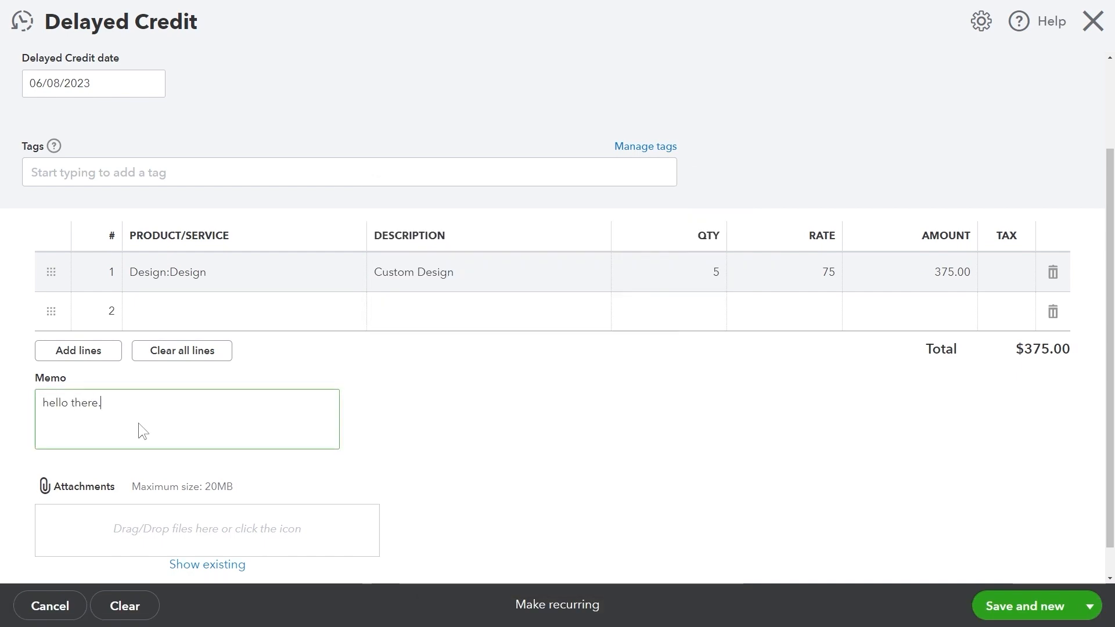
scroll(1006, 547, down, 1)
Save the delayed credit and start a Cool Cars delayed charge for Tree and Shrub Trimming.
click(1022, 606)
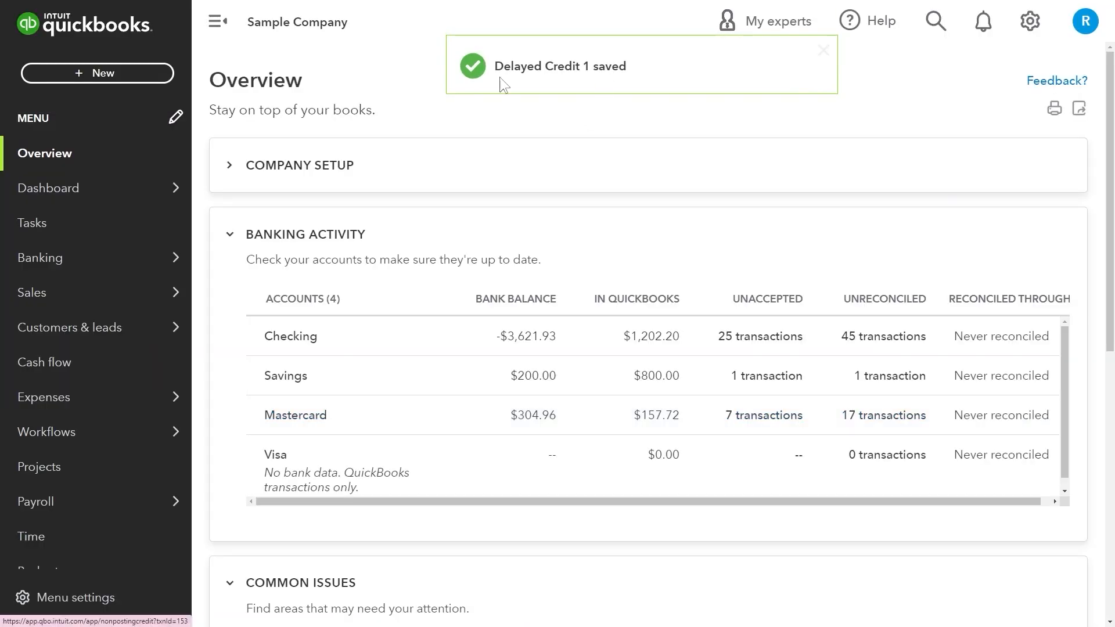
click(98, 74)
click(120, 386)
click(220, 105)
click(192, 250)
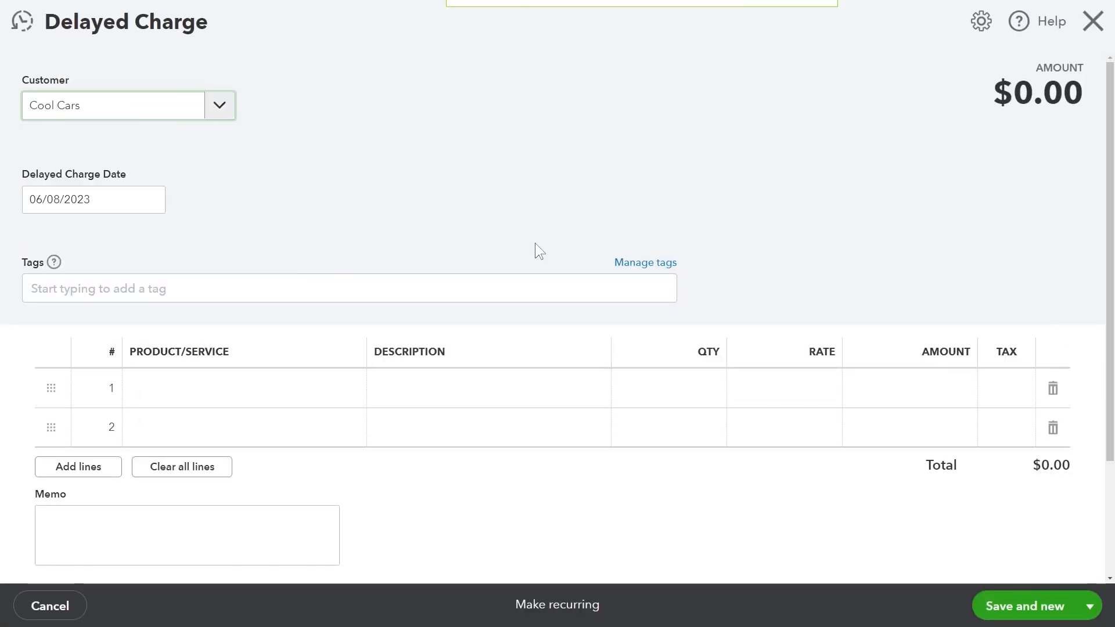
click(343, 388)
click(351, 389)
scroll(350, 276, down, 5)
scroll(350, 277, down, 5)
click(352, 289)
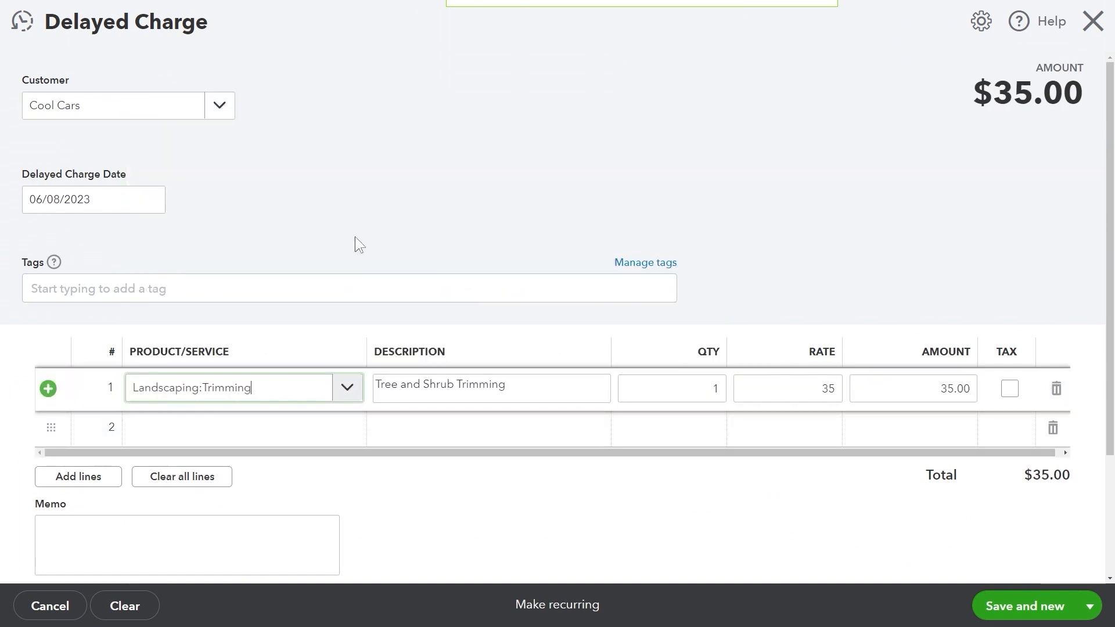
Set the trimming rate to 350 and save the $350 delayed charge.
text(350)
click(841, 344)
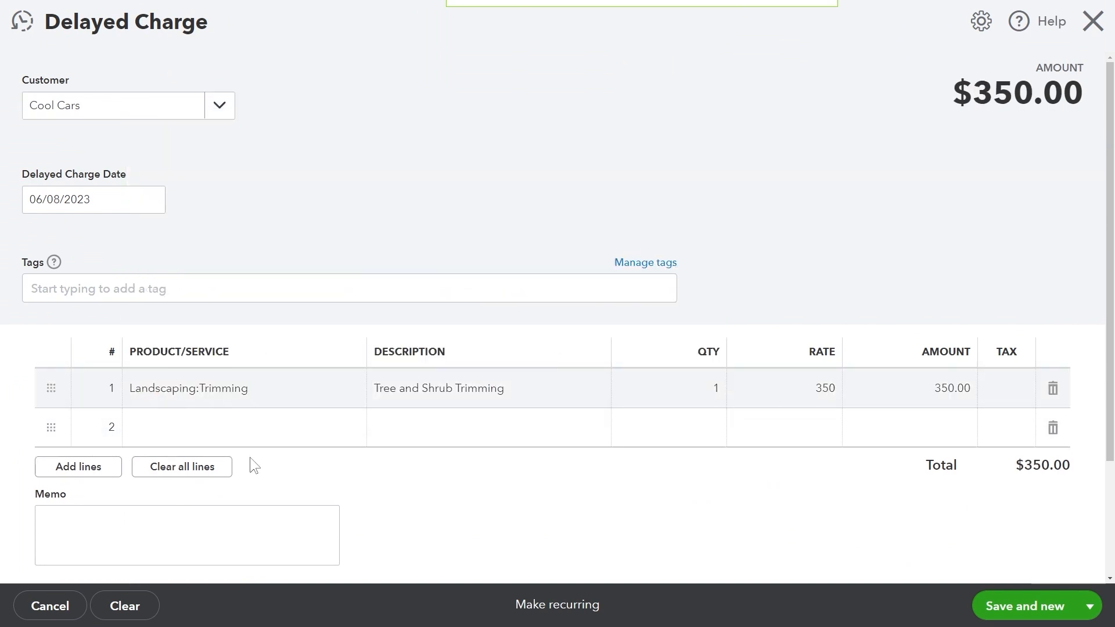
scroll(249, 463, down, 3)
click(1022, 605)
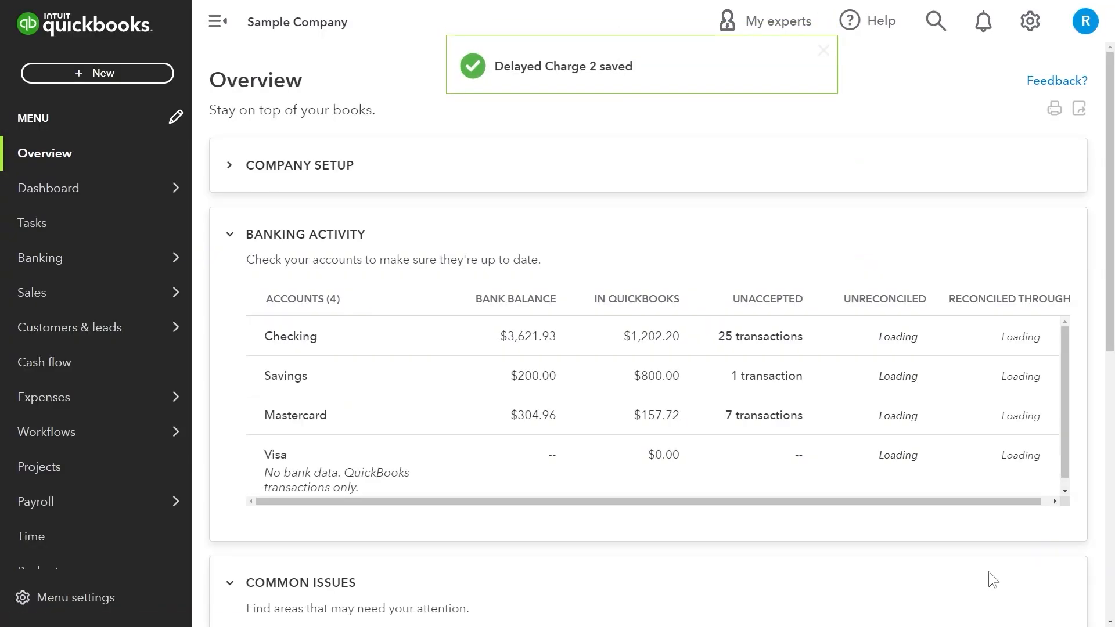
click(97, 83)
click(284, 172)
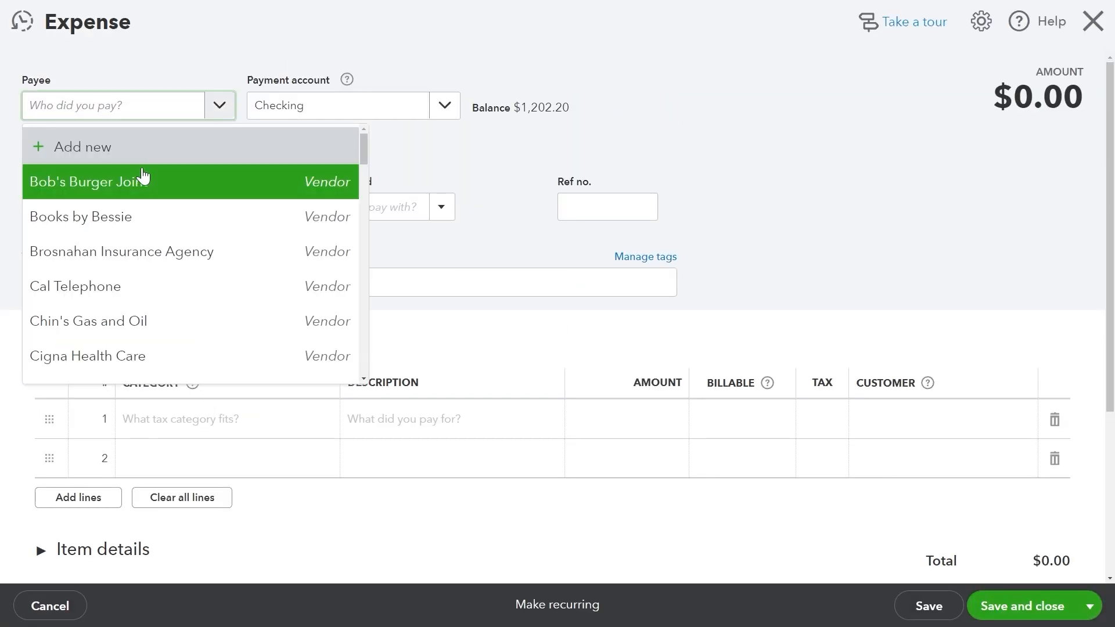
Save a $110 check-paid expense to Bob's Burger Joint with a Pump item for Amy's Bird Sanctuary.
click(143, 176)
click(440, 207)
click(325, 326)
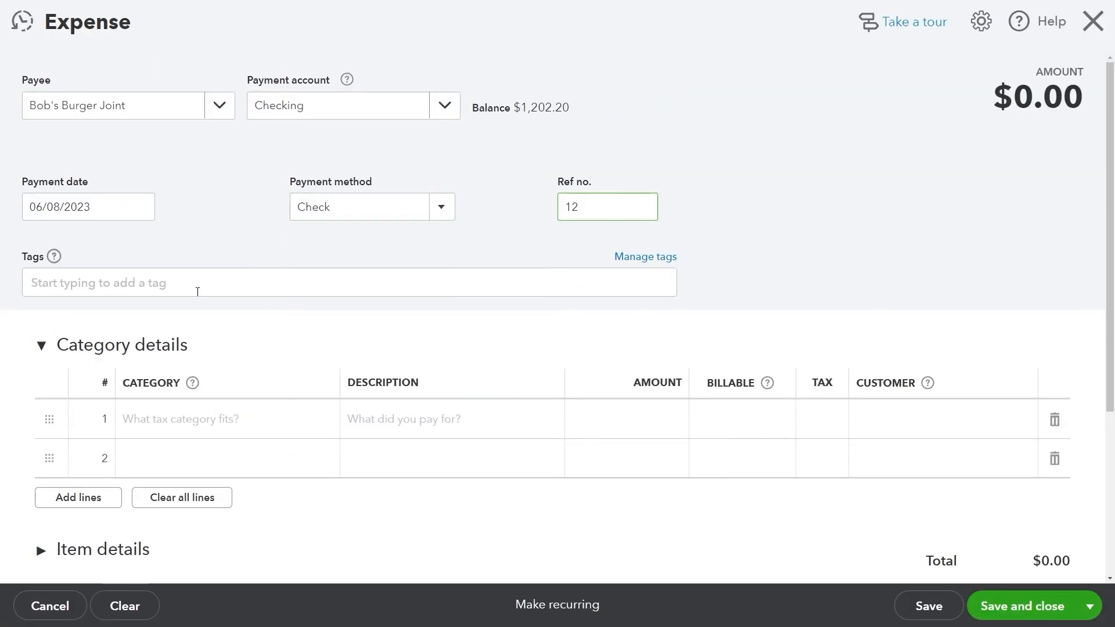
click(537, 419)
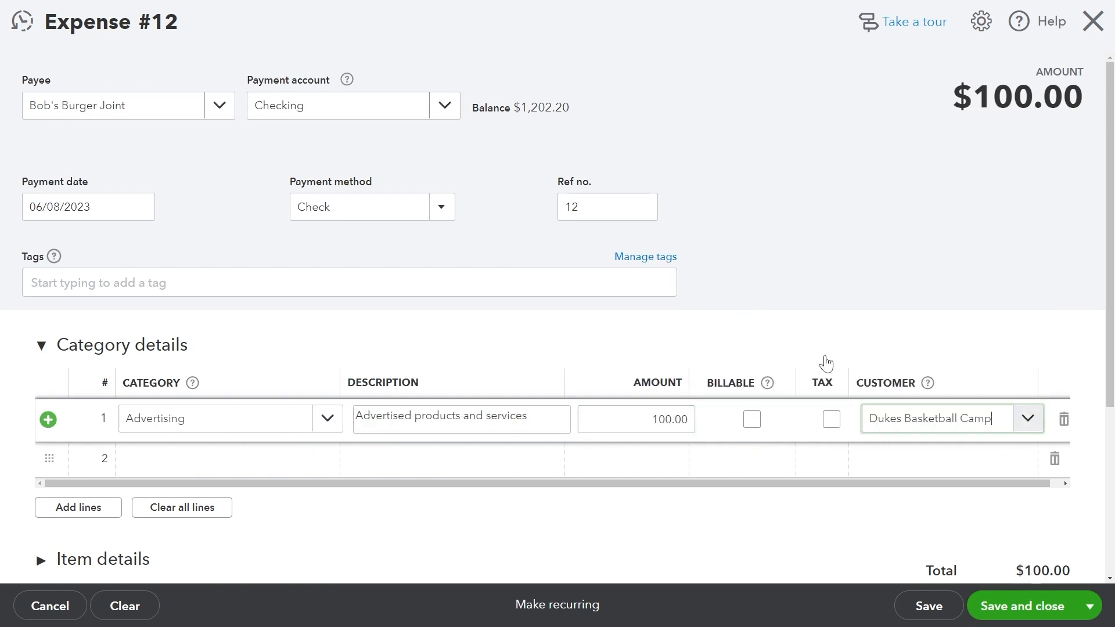
scroll(825, 364, down, 4)
click(42, 319)
click(270, 393)
click(174, 477)
click(1012, 392)
click(772, 171)
click(979, 488)
scroll(978, 489, down, 3)
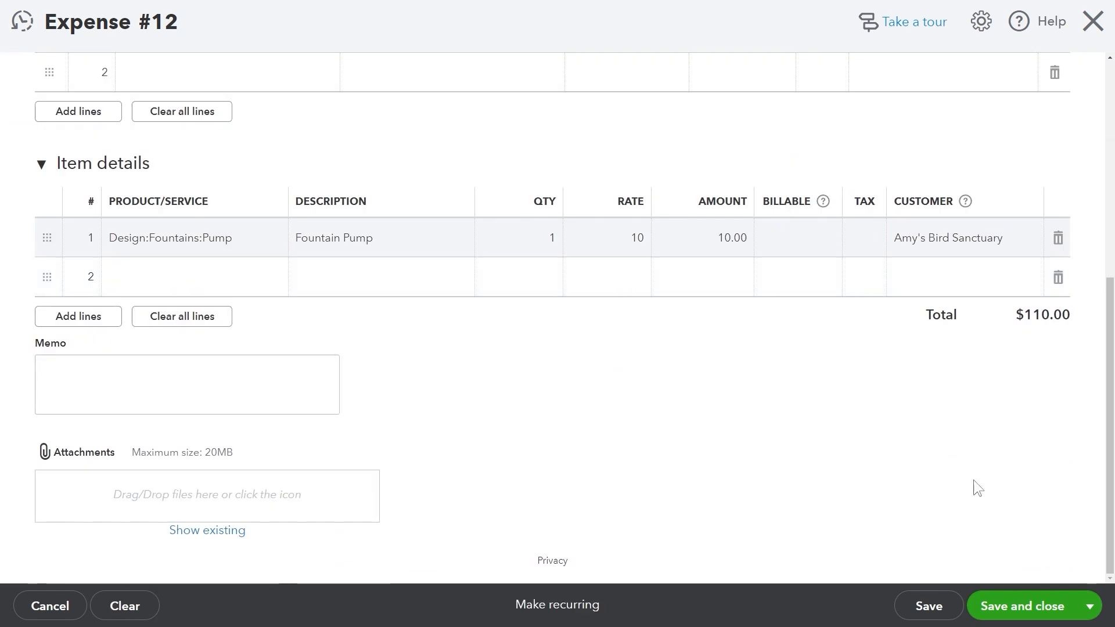
click(1045, 604)
Save a $55 check to Books by Bessie described 'legal help for paying off a p**n star'.
click(97, 73)
click(319, 208)
click(219, 108)
click(215, 219)
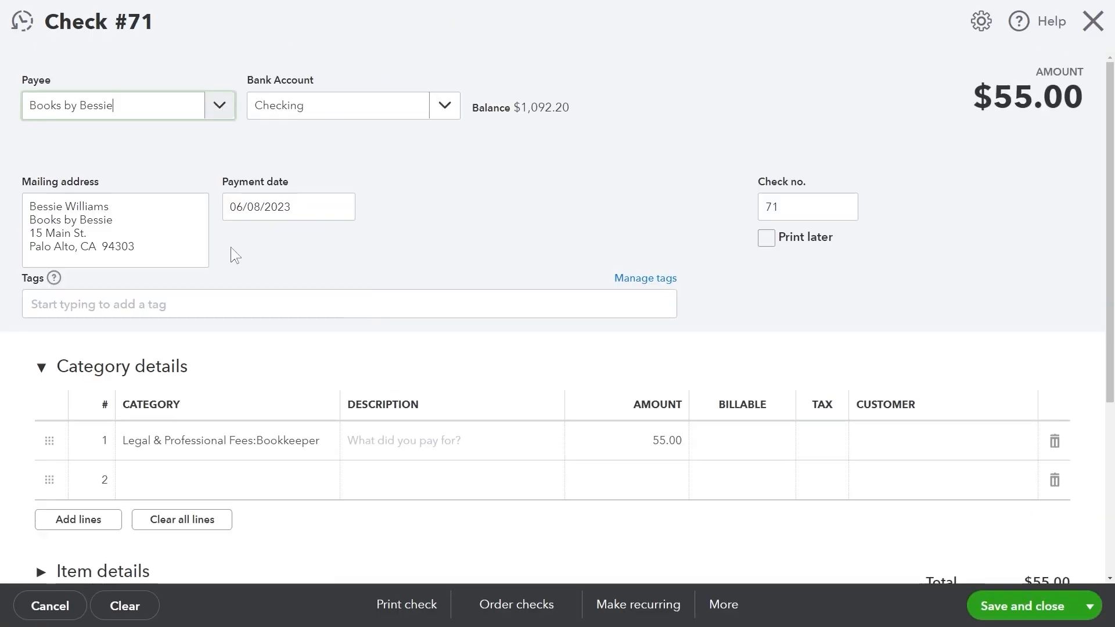
click(489, 424)
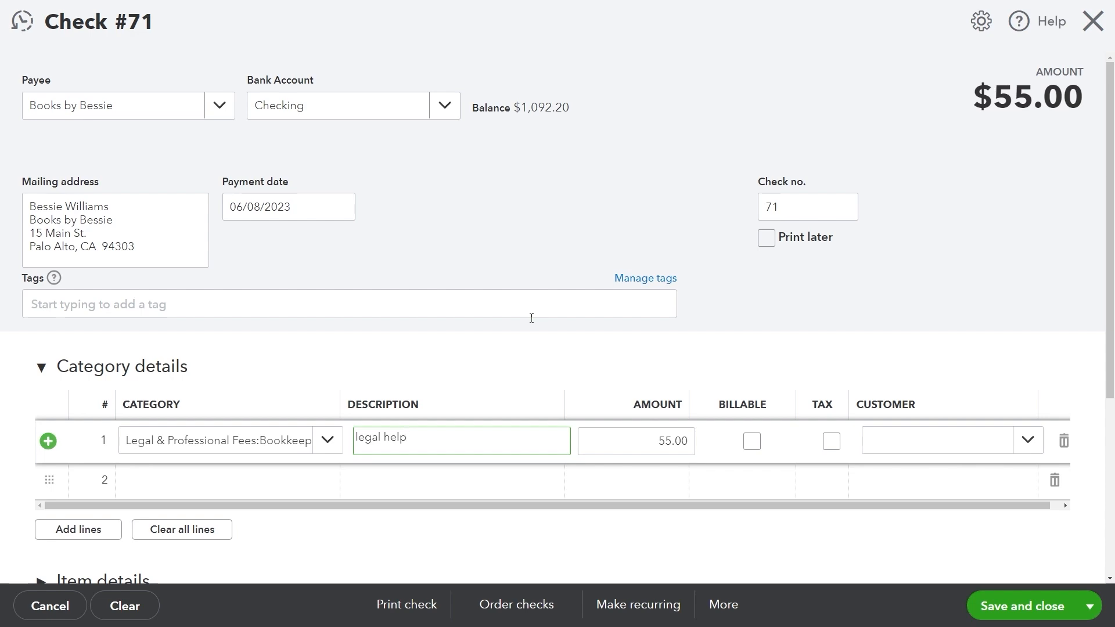
text(legal help for paying off a p**n star)
click(961, 439)
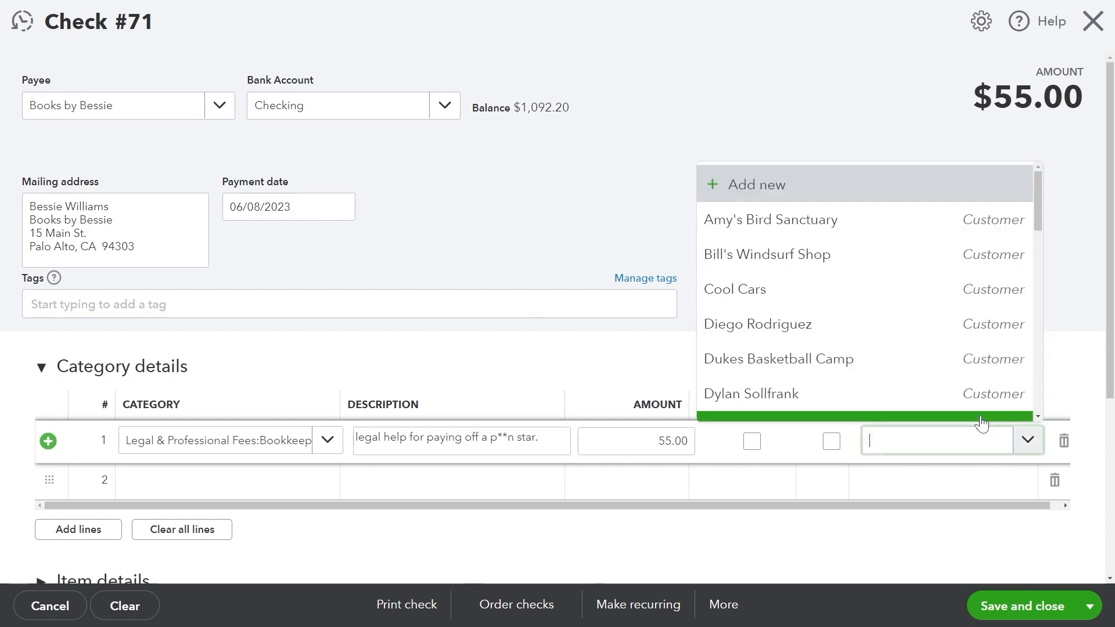
click(952, 384)
scroll(813, 378, down, 4)
click(261, 431)
click(1022, 605)
Save a $75 Net 15 bill from Books by Bessie.
click(97, 73)
click(376, 243)
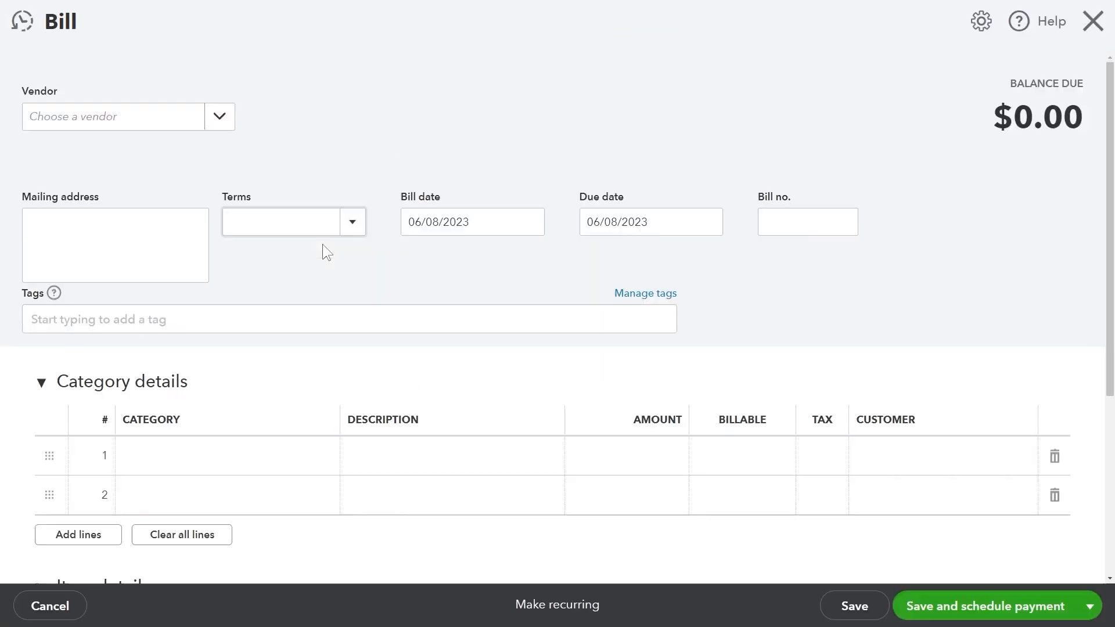
click(524, 199)
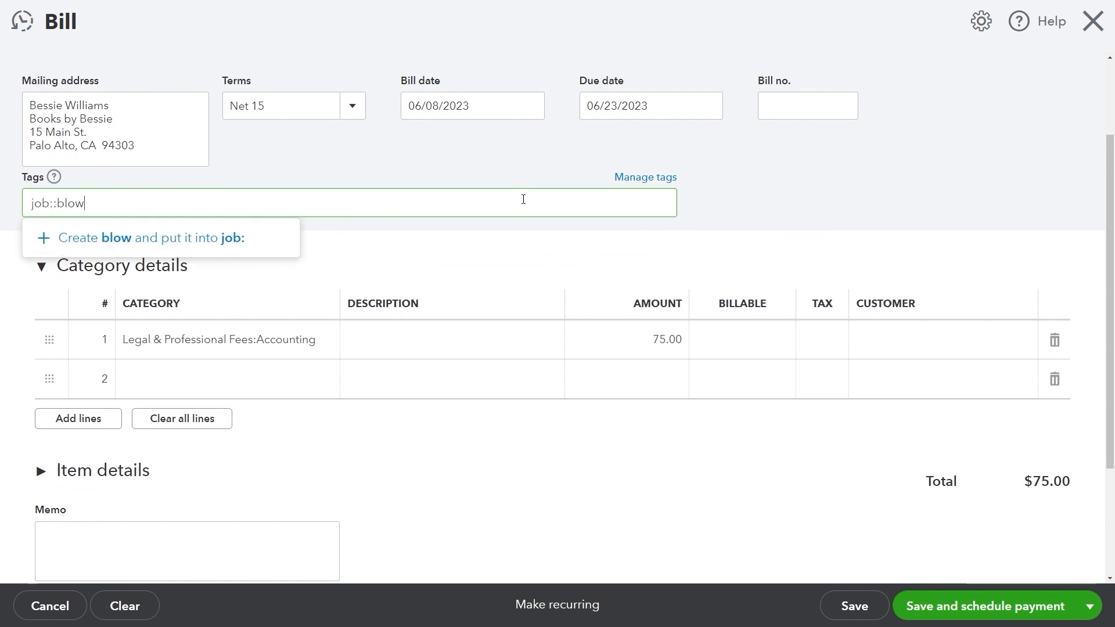
scroll(616, 317, down, 3)
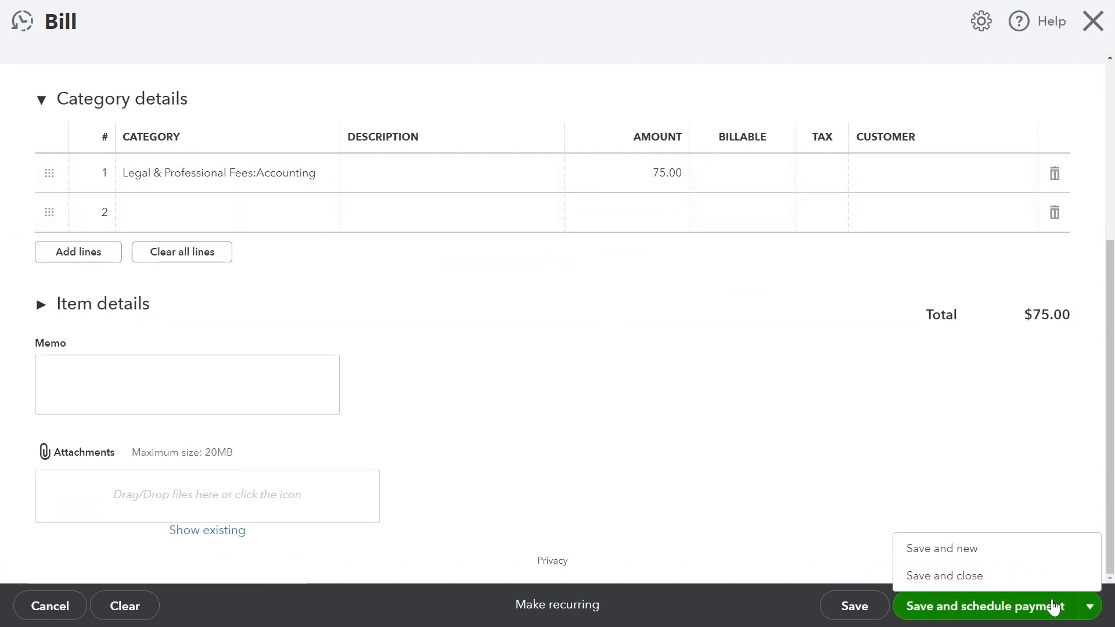
click(1053, 607)
click(74, 72)
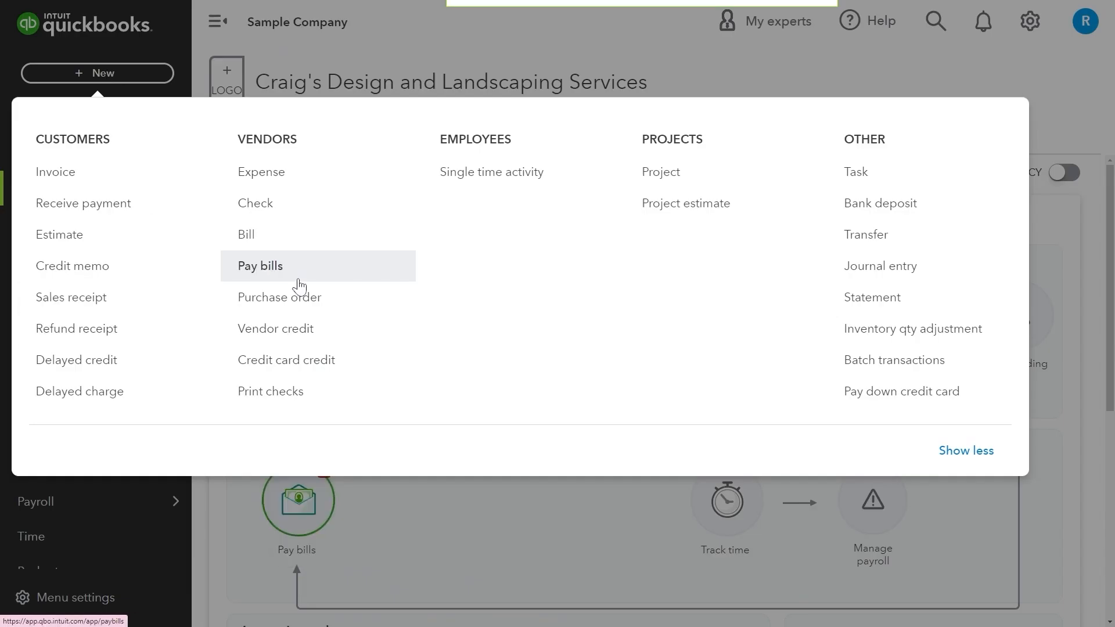
Pay the PG&E, Robertson & Associates and one other overdue bill, totalling $606.44.
click(300, 266)
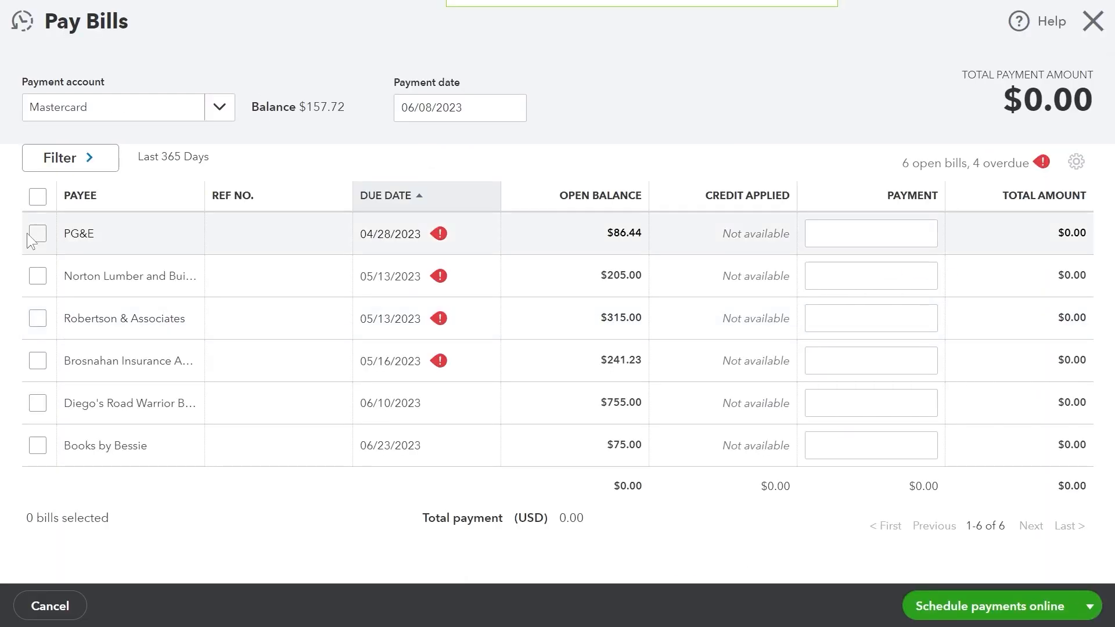
click(37, 233)
click(37, 276)
click(37, 318)
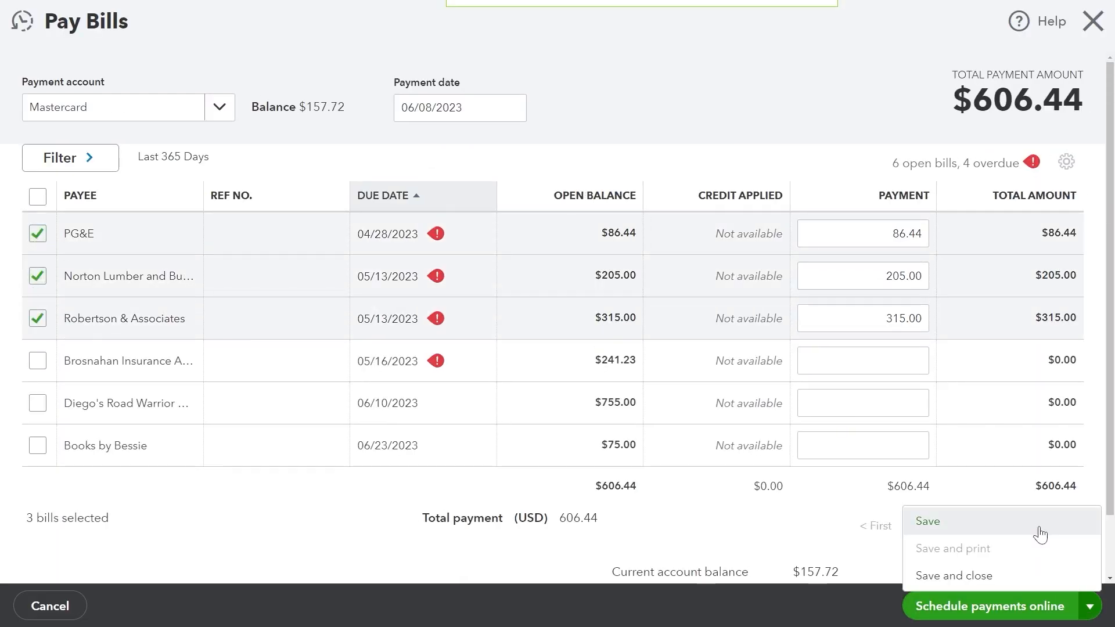
click(1044, 606)
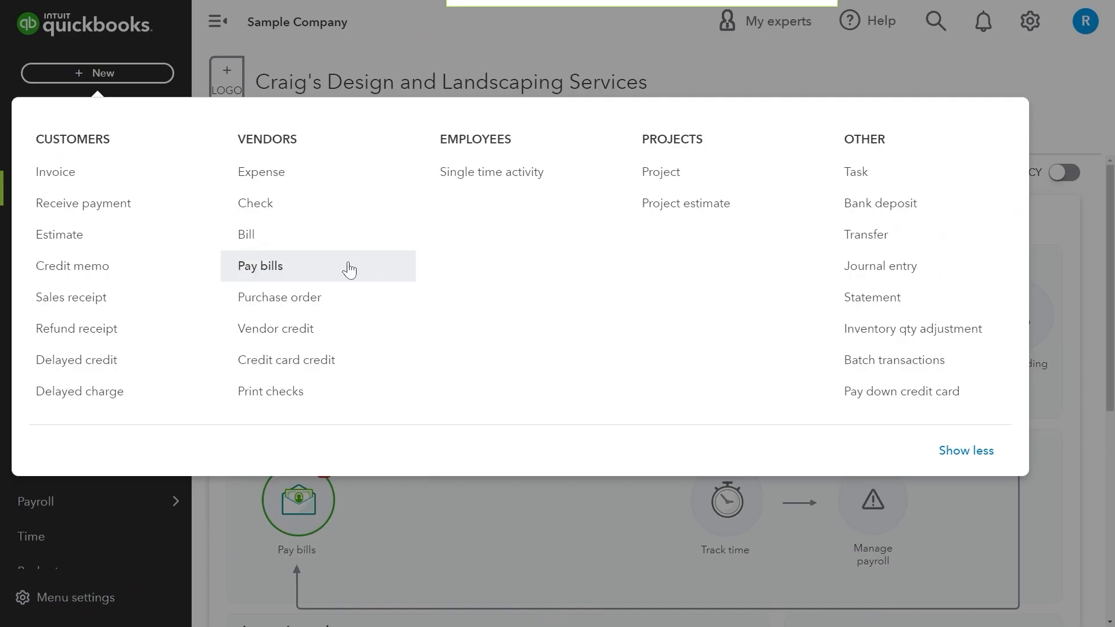
Fill in a $17.25 Cal Telephone purchase order with Pump, Sprinkler Heads and Soil lines.
click(342, 298)
click(219, 105)
click(210, 285)
scroll(332, 181, down, 5)
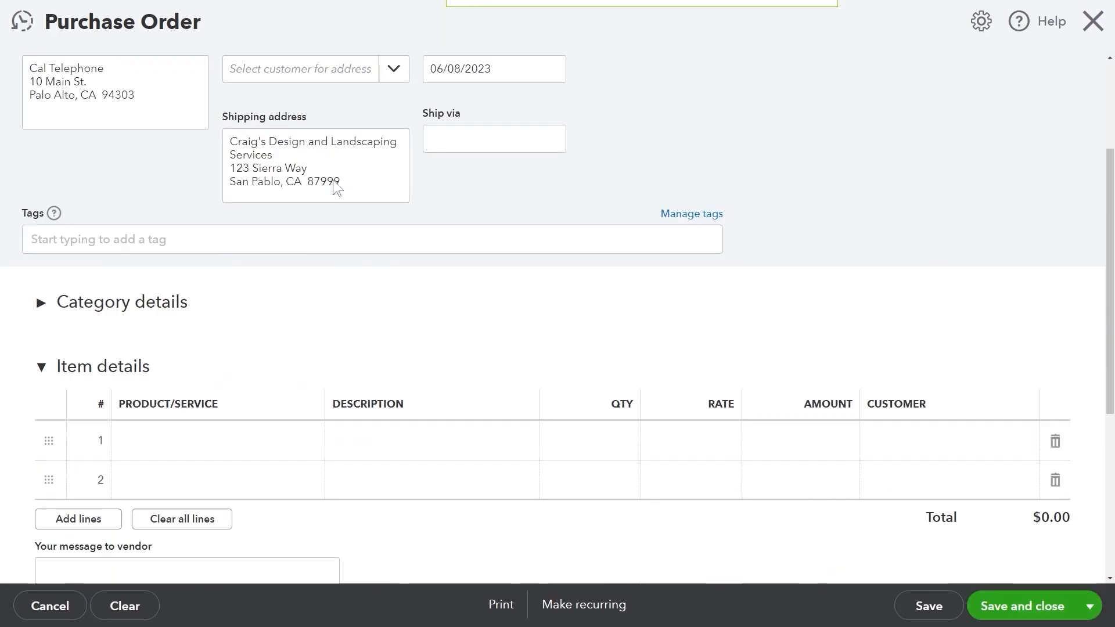
click(273, 267)
click(270, 353)
click(271, 306)
scroll(274, 489, down, 2)
click(274, 488)
click(271, 344)
click(269, 567)
scroll(1020, 502, down, 5)
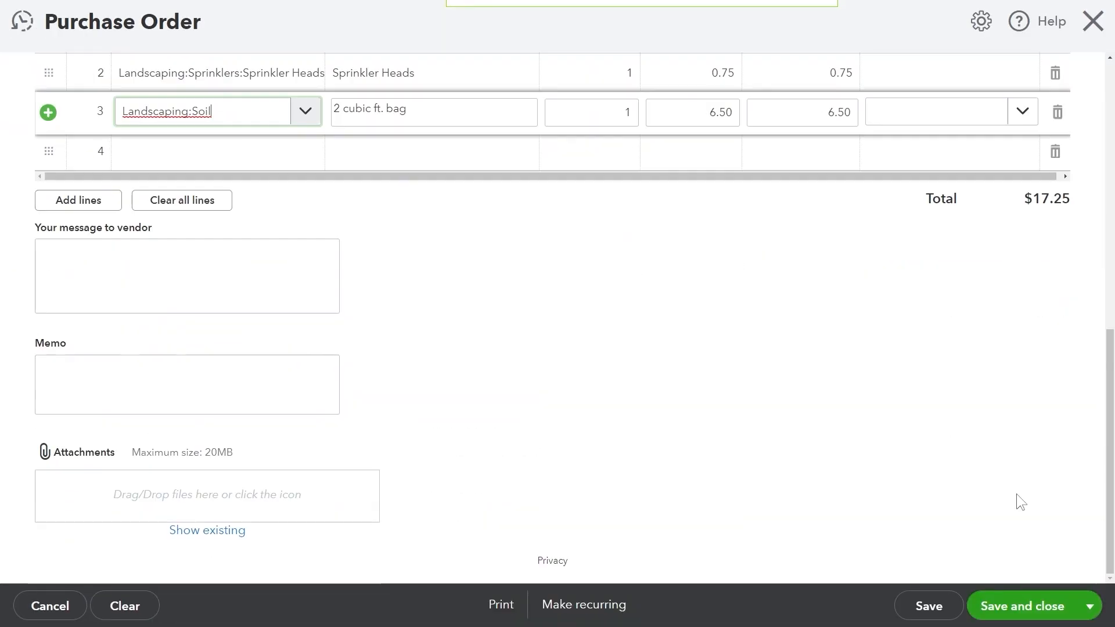
click(248, 384)
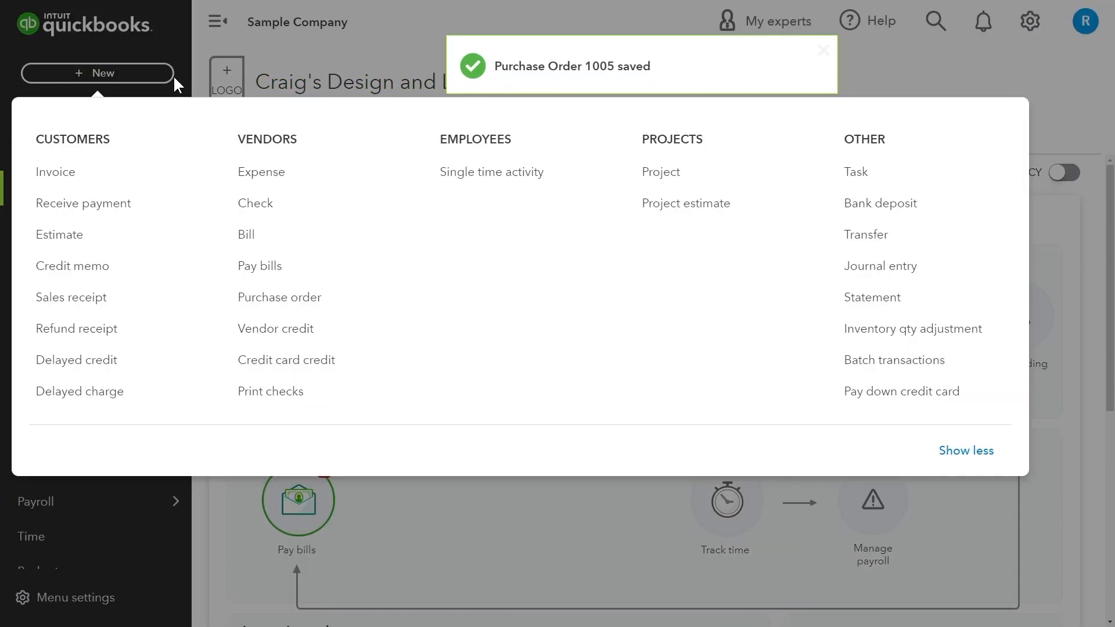
Save the purchase order and record vendor credit #444 for $1,565 of Advertising.
click(258, 324)
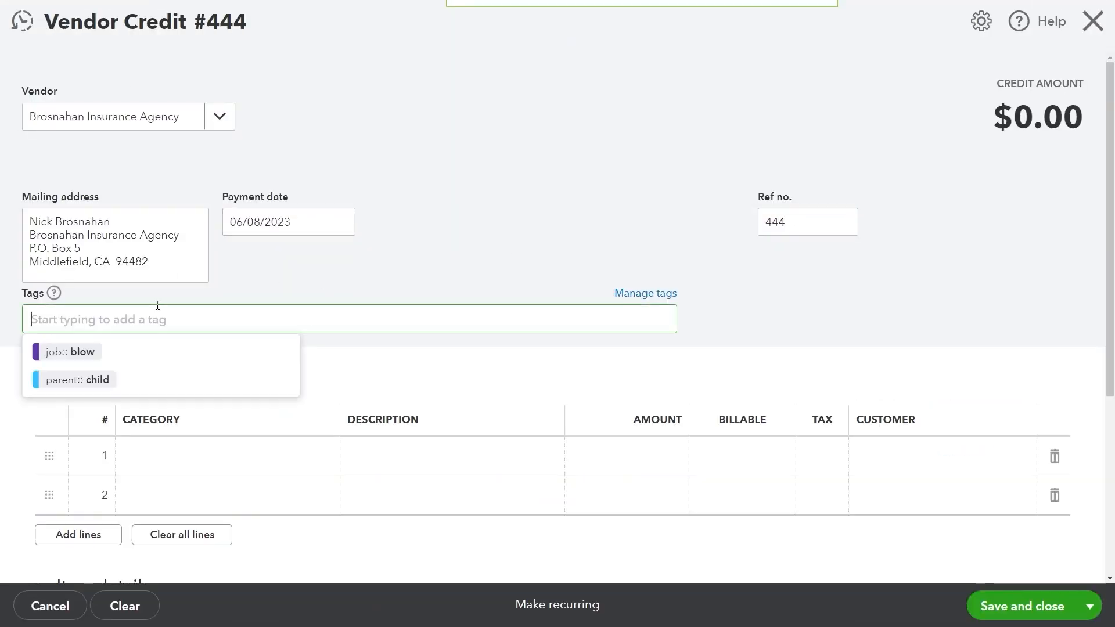
scroll(318, 267, down, 2)
click(232, 339)
click(181, 413)
click(646, 339)
text(1565)
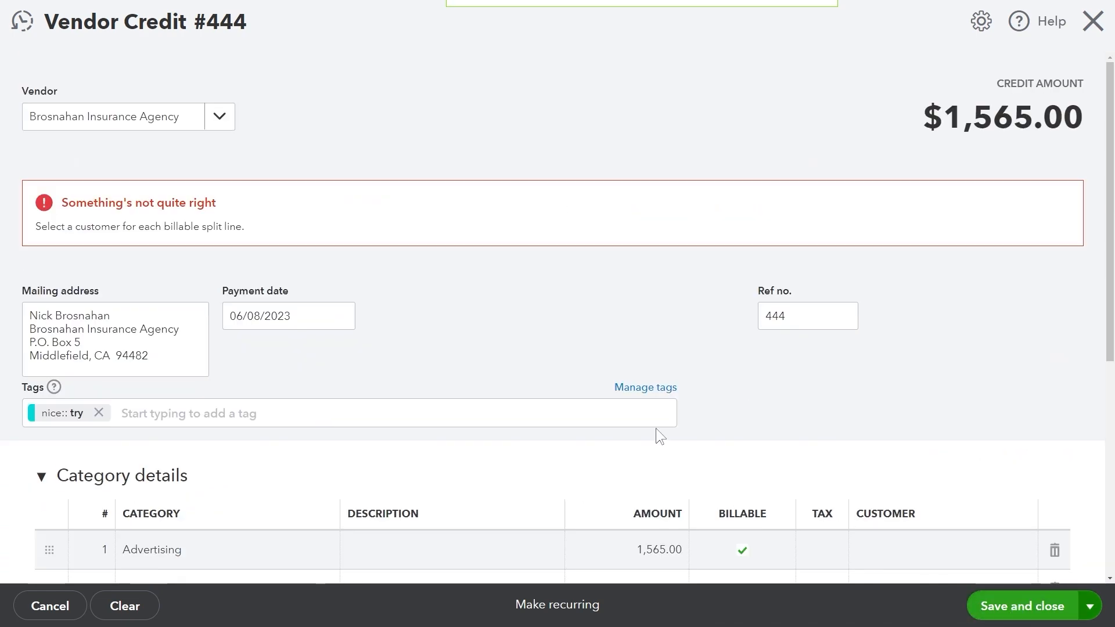
scroll(657, 435, down, 4)
click(1028, 340)
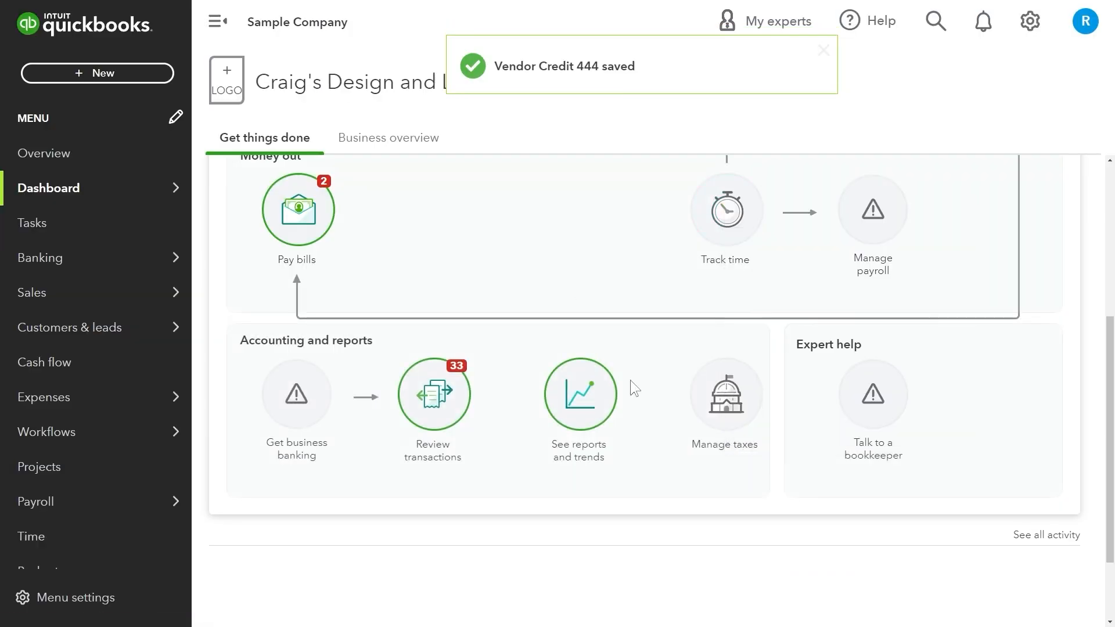
Draft credit card credit #222 from Fidelity with a $122 billable Advertising line.
click(97, 72)
click(291, 364)
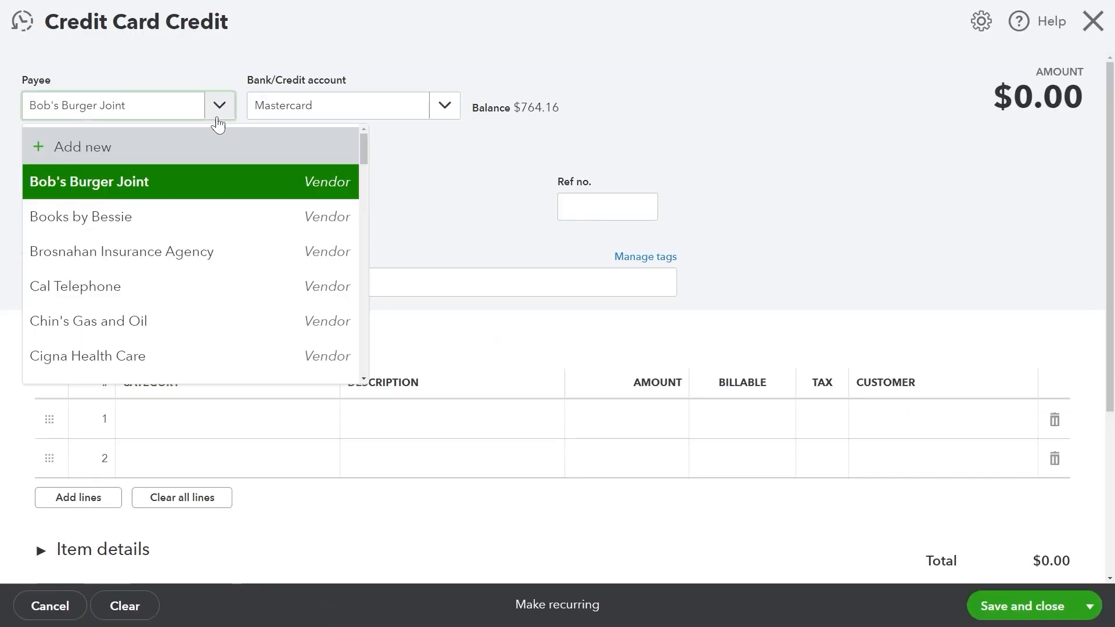
scroll(254, 271, down, 10)
scroll(257, 267, up, 10)
scroll(266, 289, down, 2)
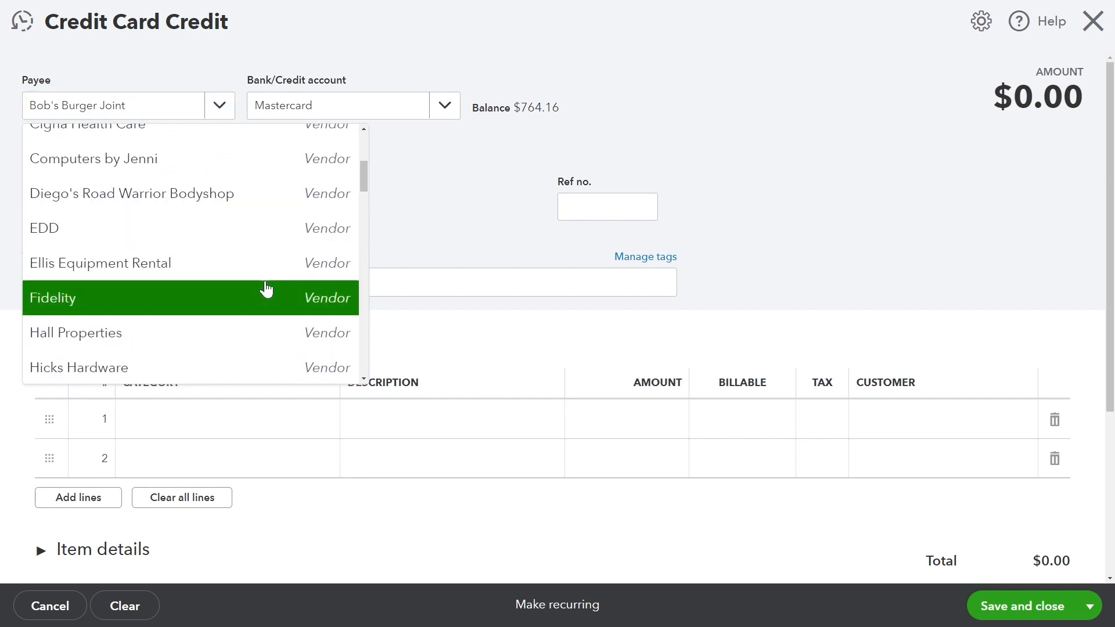
click(266, 295)
click(583, 204)
text(222)
click(329, 308)
click(166, 378)
text(122)
click(752, 419)
click(1028, 422)
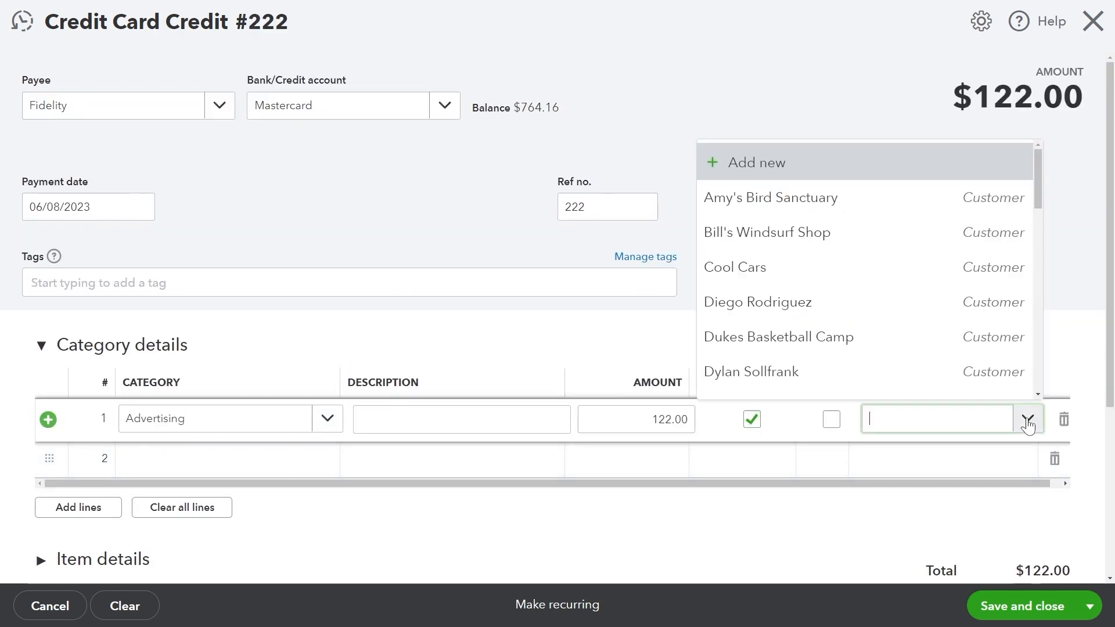
click(776, 371)
click(199, 388)
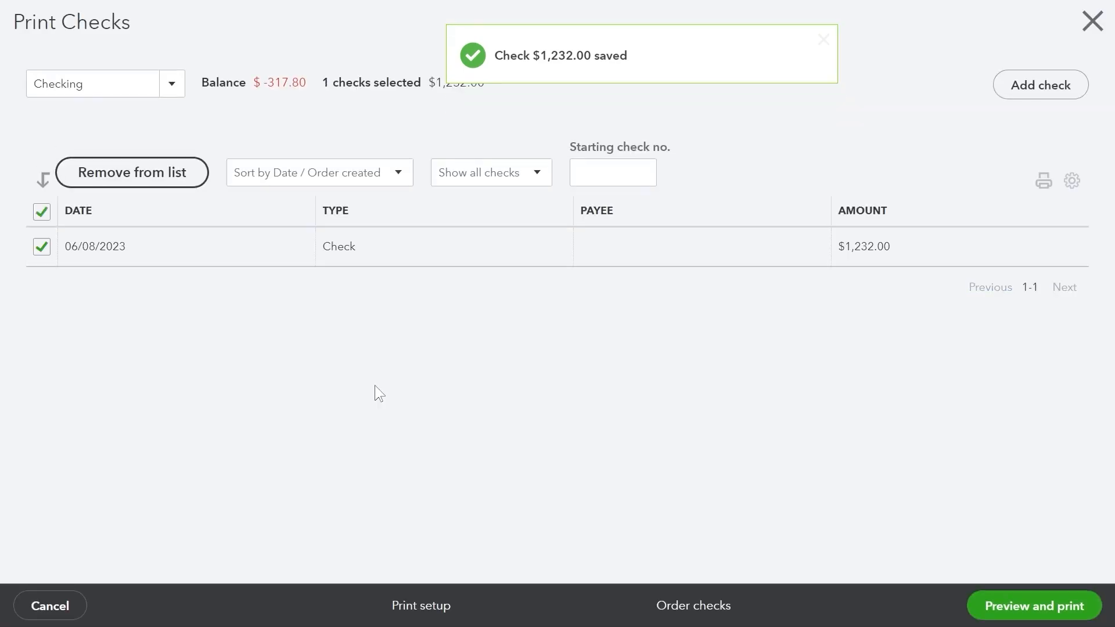
Save the $1,232.00 Checking check, print it from check number 1, and confirm it printed correctly.
click(1033, 606)
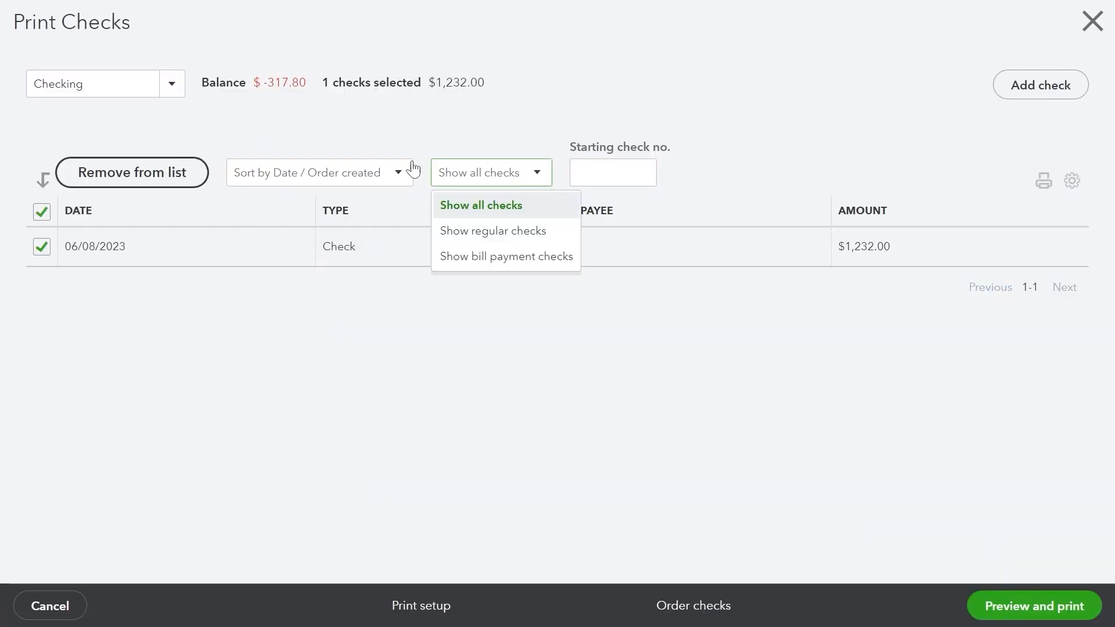
click(392, 173)
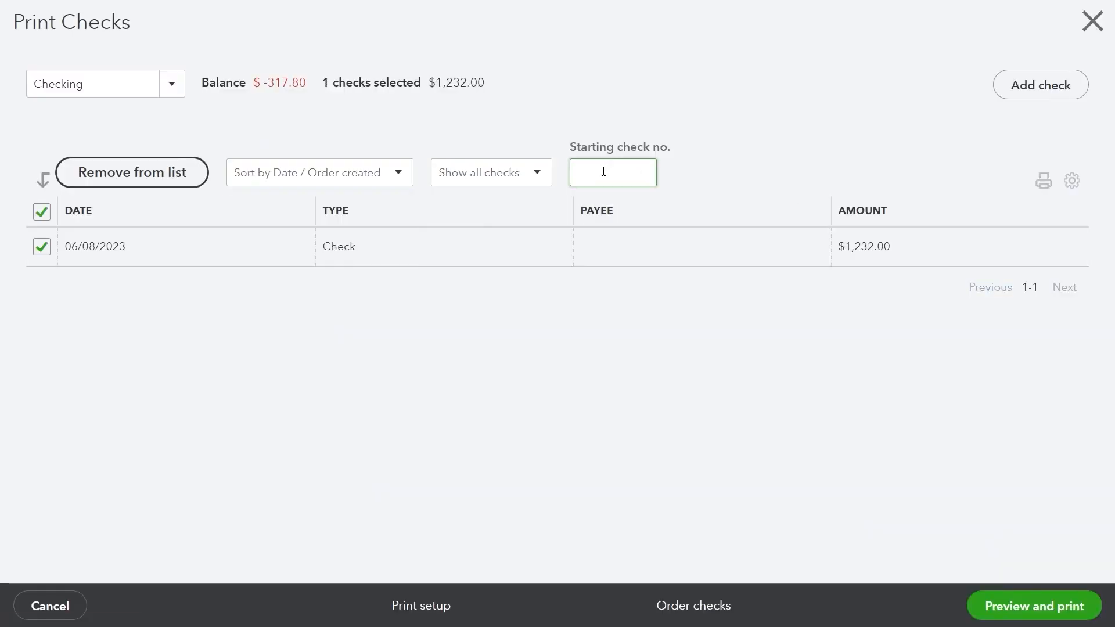
click(1026, 601)
click(692, 359)
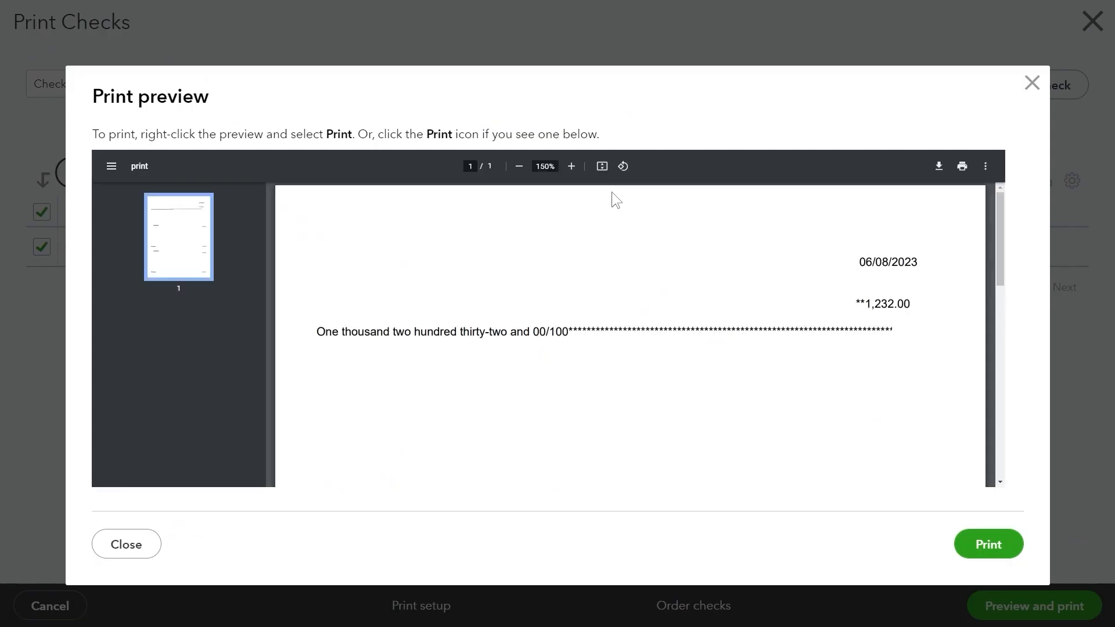
click(960, 545)
click(1070, 16)
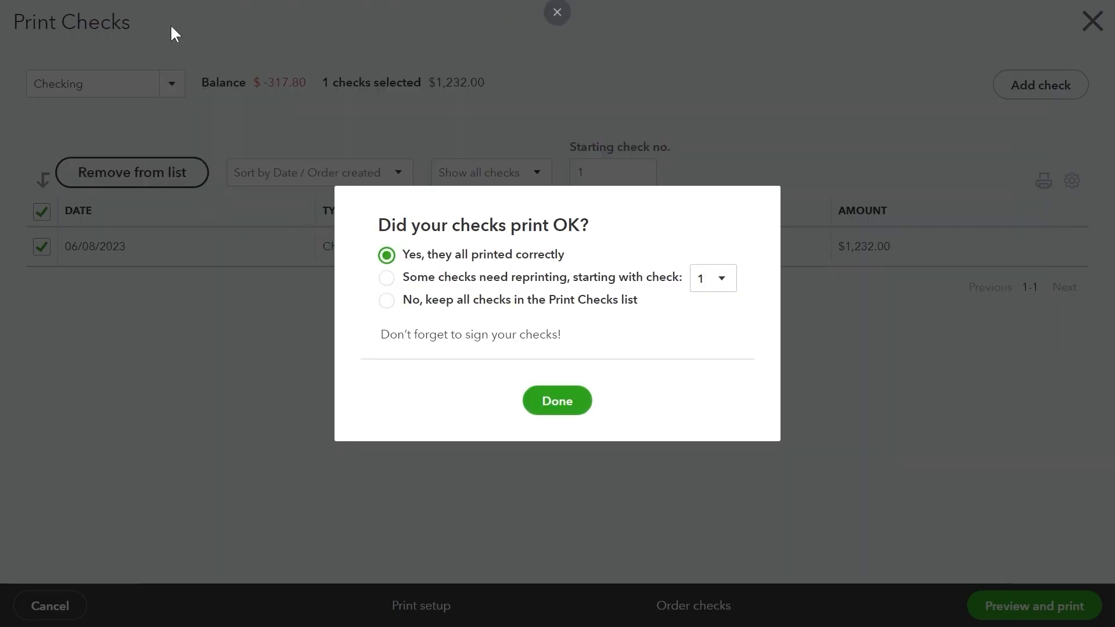
click(145, 81)
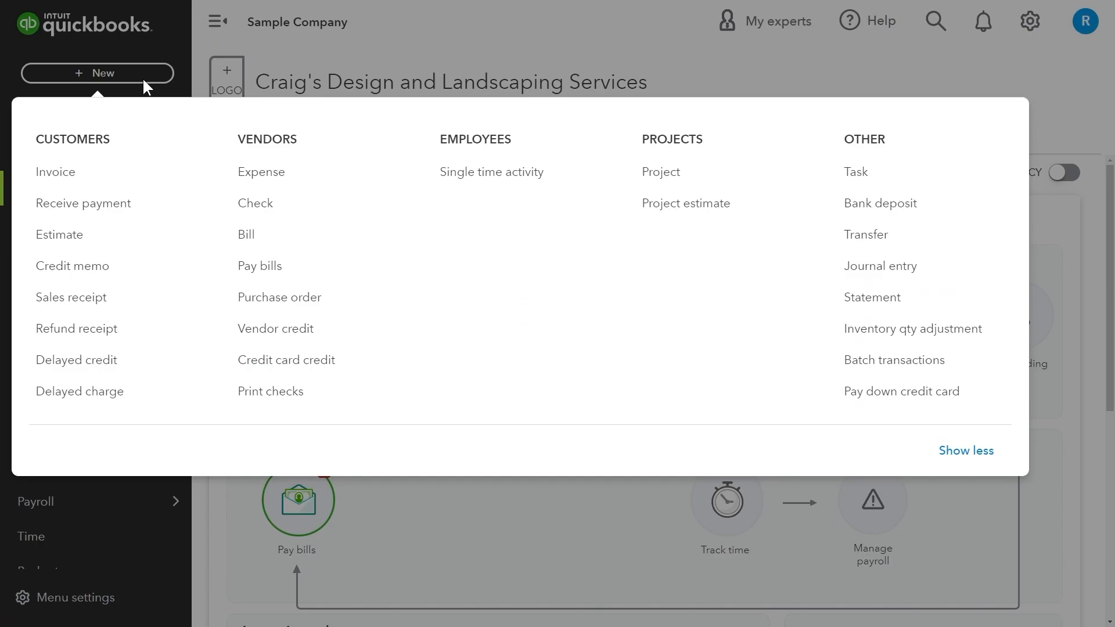
click(492, 172)
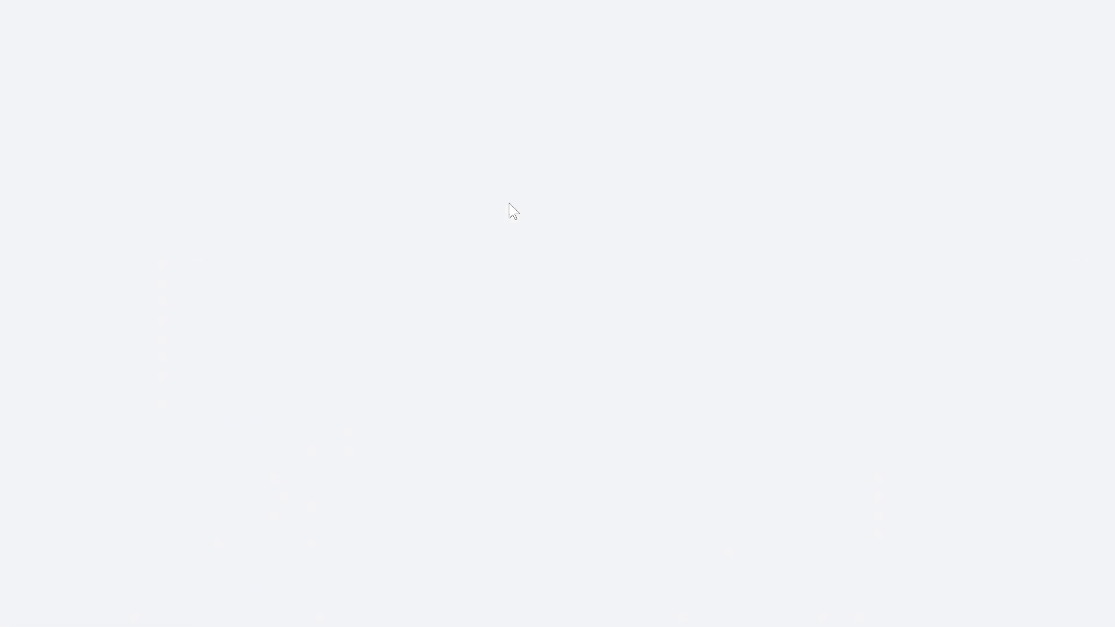
Assign the time entry to the employee, the Design service and Amy's Bird Sanctuary.
click(268, 123)
click(234, 188)
click(278, 162)
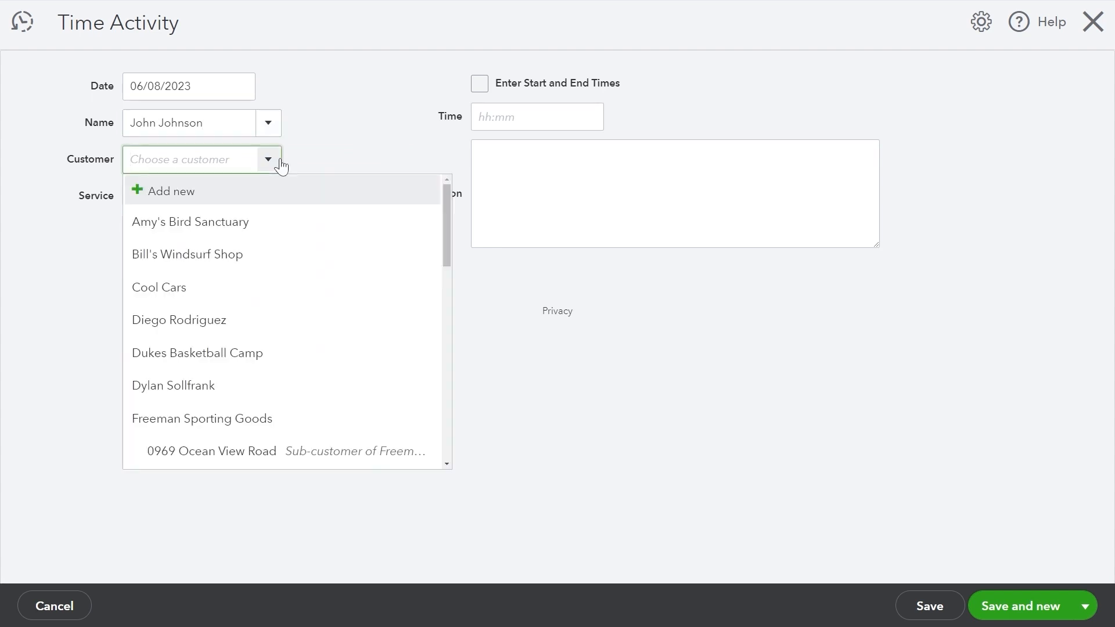
click(278, 163)
click(316, 198)
click(224, 307)
click(262, 171)
click(251, 216)
Log 12:00 AM to 1:00 AM, mark it billable at $75.00/hr, and save.
click(480, 83)
click(555, 116)
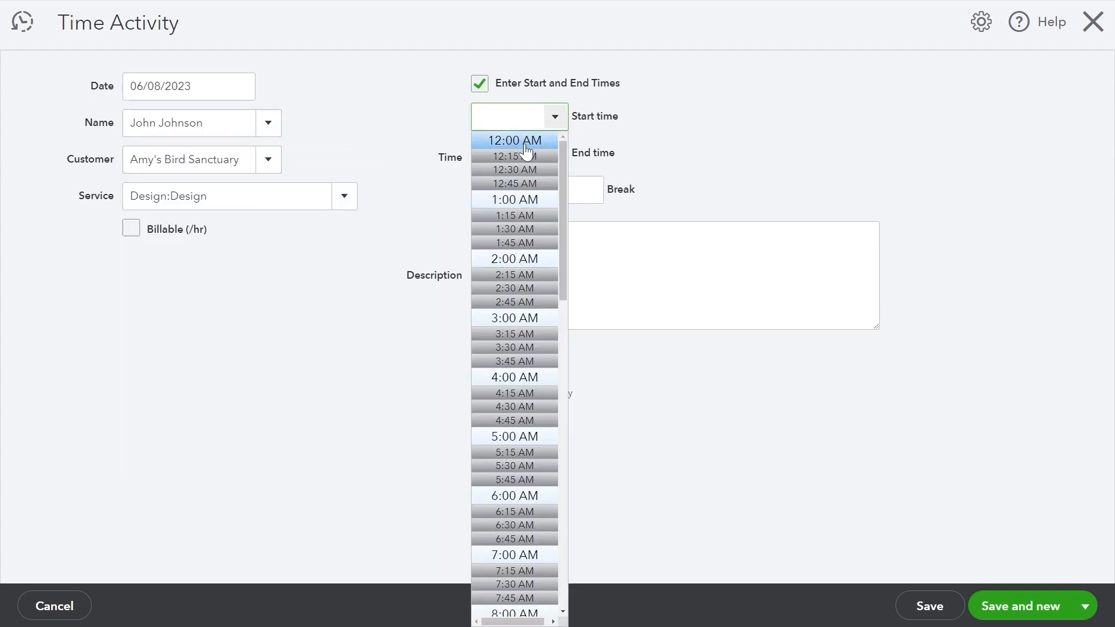
click(515, 138)
click(556, 154)
click(515, 236)
click(535, 188)
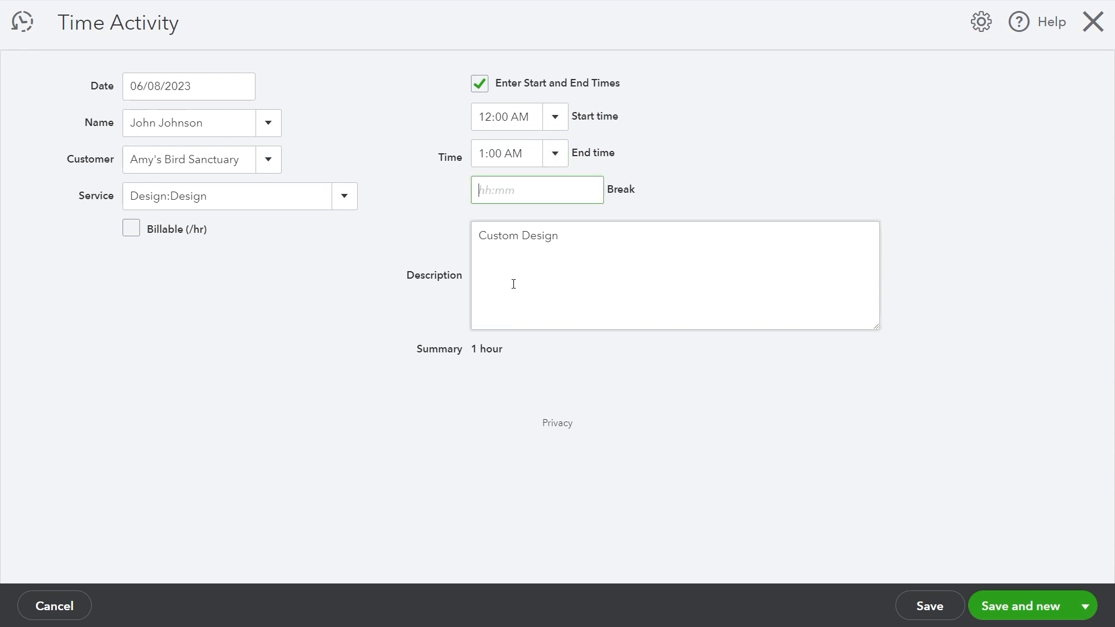
click(131, 230)
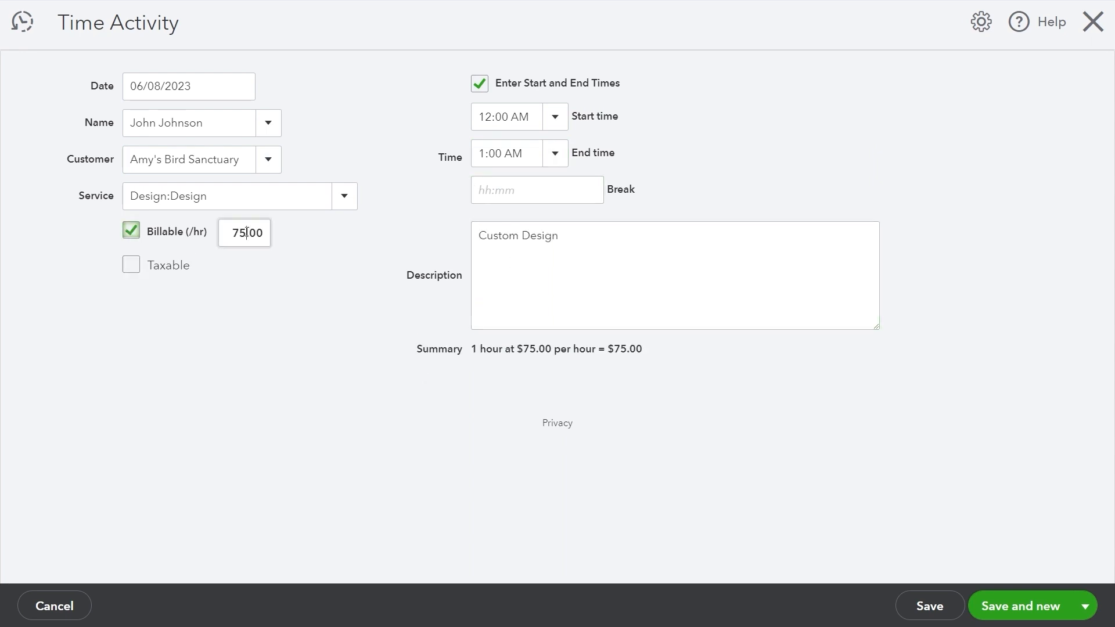
click(997, 576)
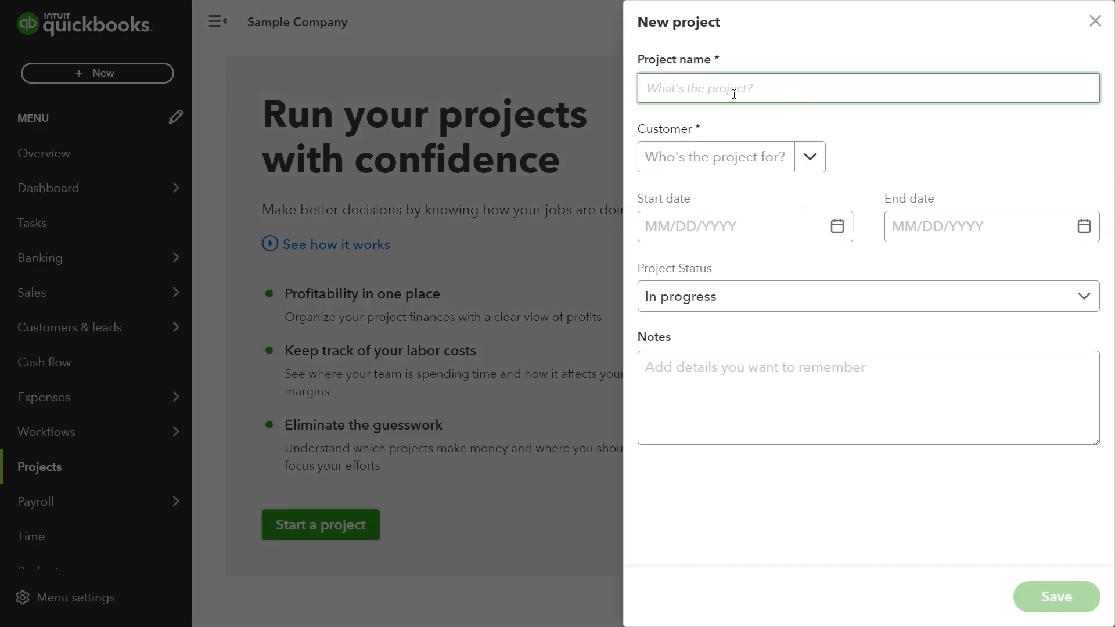
Create the Rebuilding Rome project with its customer, start date and 06/09/2023 end date.
text(ilding Rome)
click(734, 156)
scroll(737, 319, down, 6)
click(745, 338)
click(837, 226)
click(779, 345)
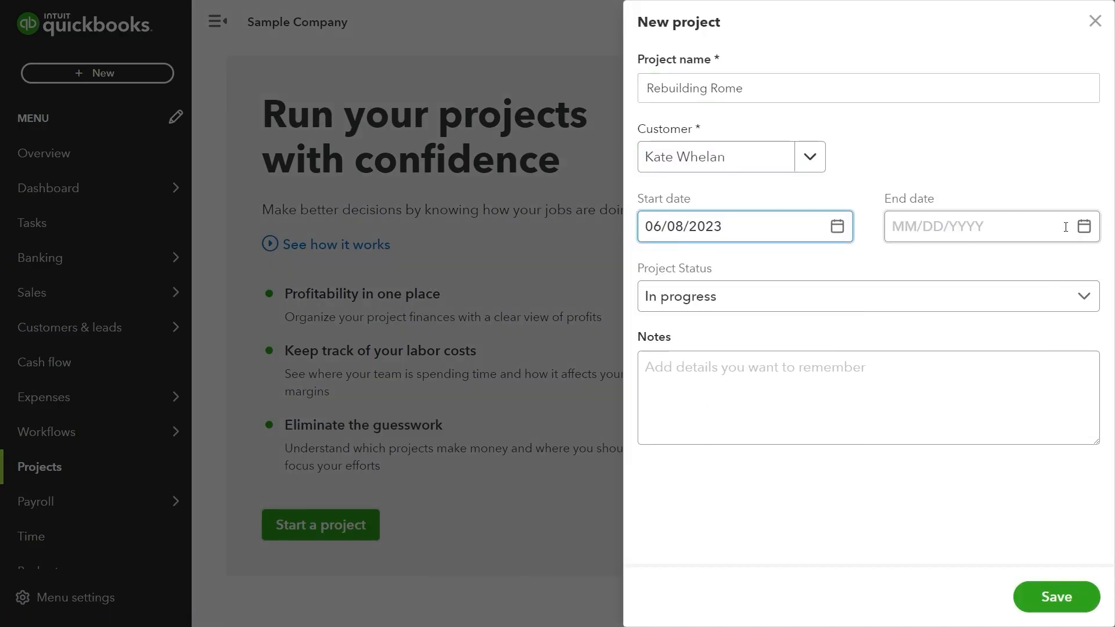
click(1084, 227)
click(1056, 346)
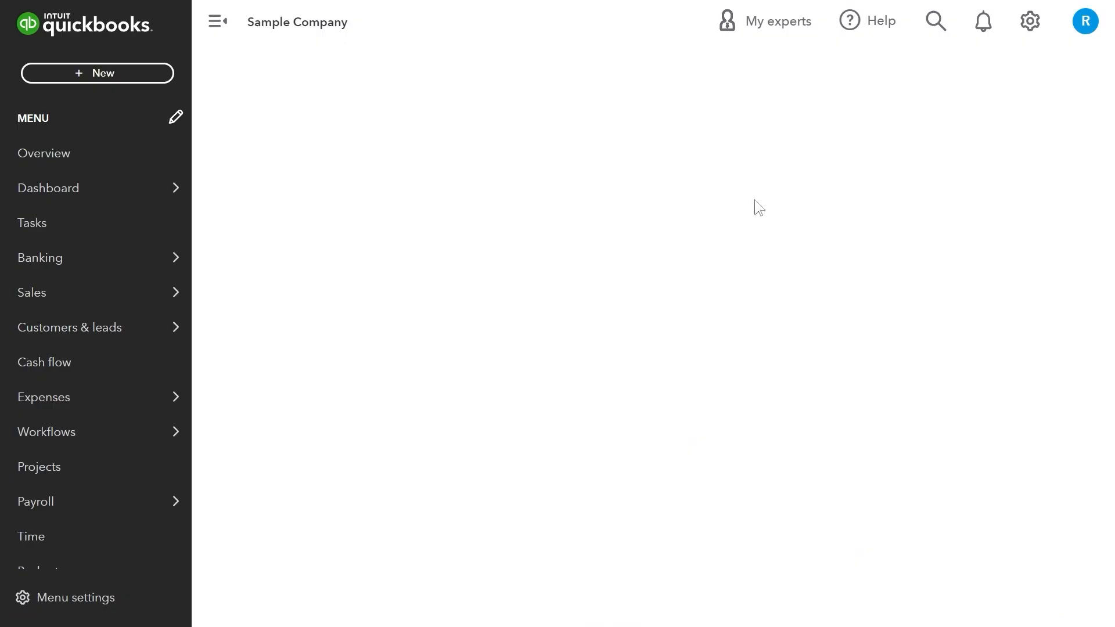
Start a project cost estimate and set an employee hourly cost rate to $222.00.
click(82, 74)
click(654, 207)
drag(401, 374, 603, 373)
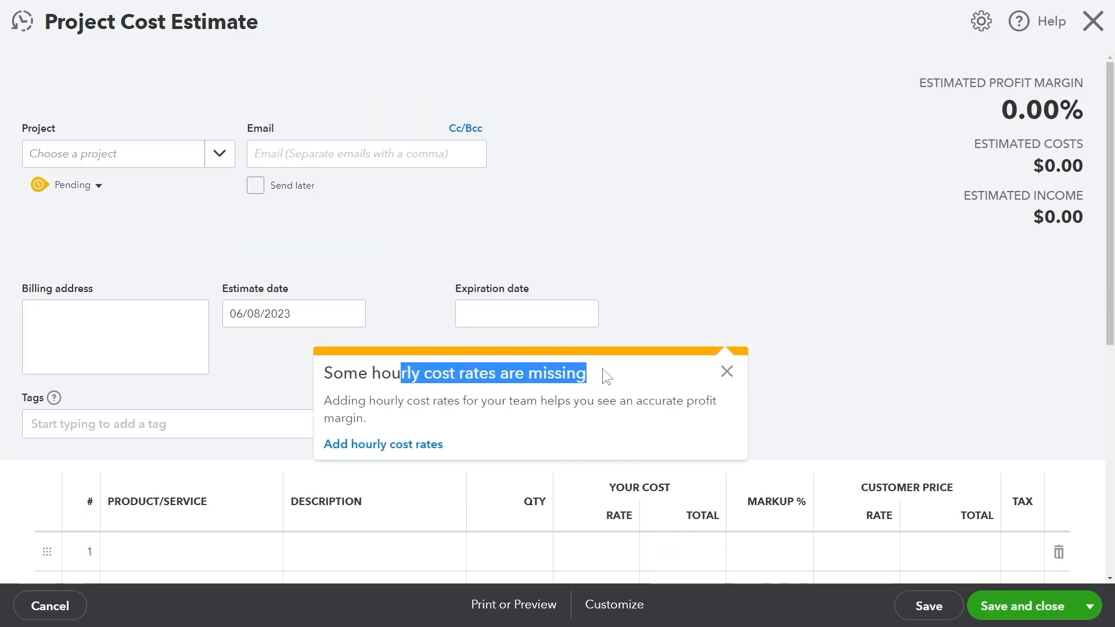
click(384, 445)
click(819, 204)
text(222)
click(1076, 204)
click(1095, 21)
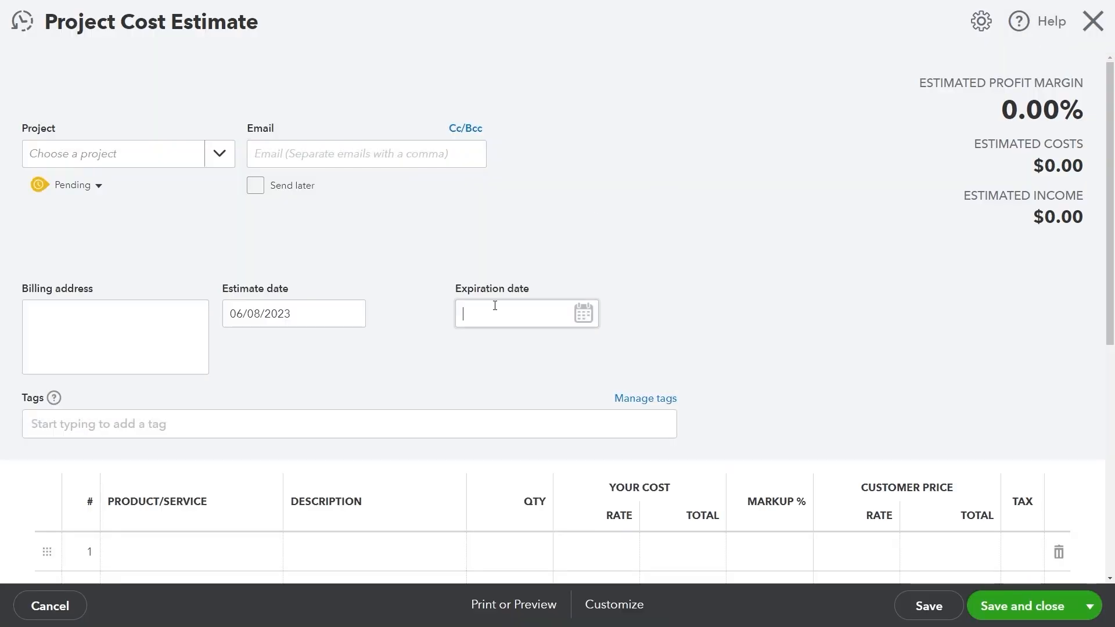
Add Design:Design and Design:Fountains:Concrete lines to the estimate.
scroll(678, 271, down, 2)
scroll(528, 262, down, 3)
click(356, 131)
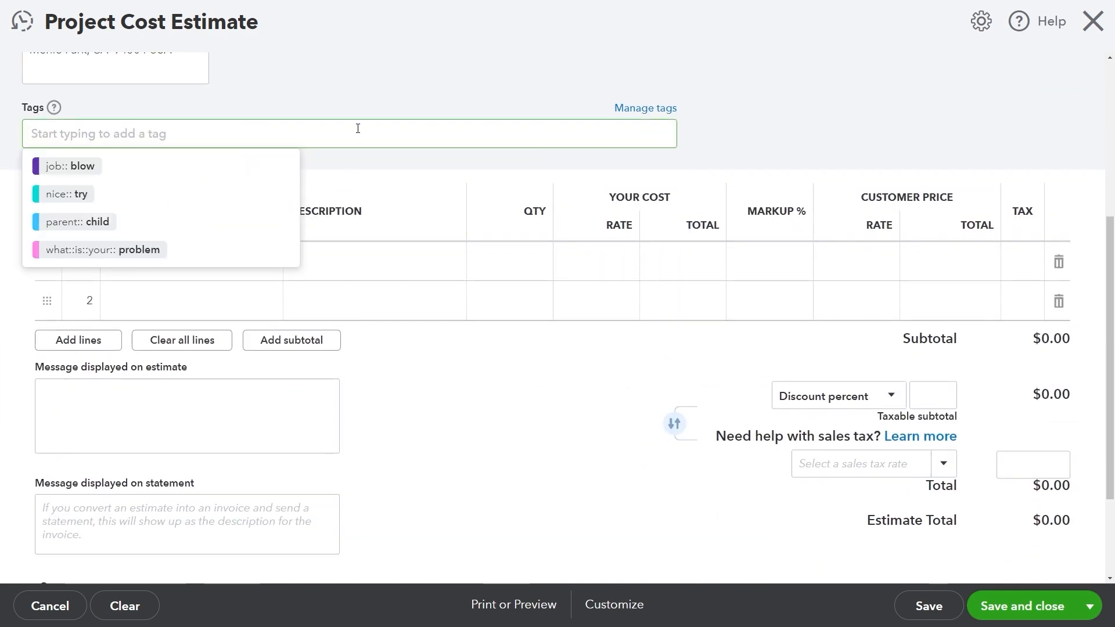
click(233, 261)
click(263, 261)
click(250, 343)
click(263, 299)
click(236, 468)
Enter costs of 20.00 for design and 43 for concrete, then save Estimate 1002.
click(616, 257)
text(20.00)
click(602, 296)
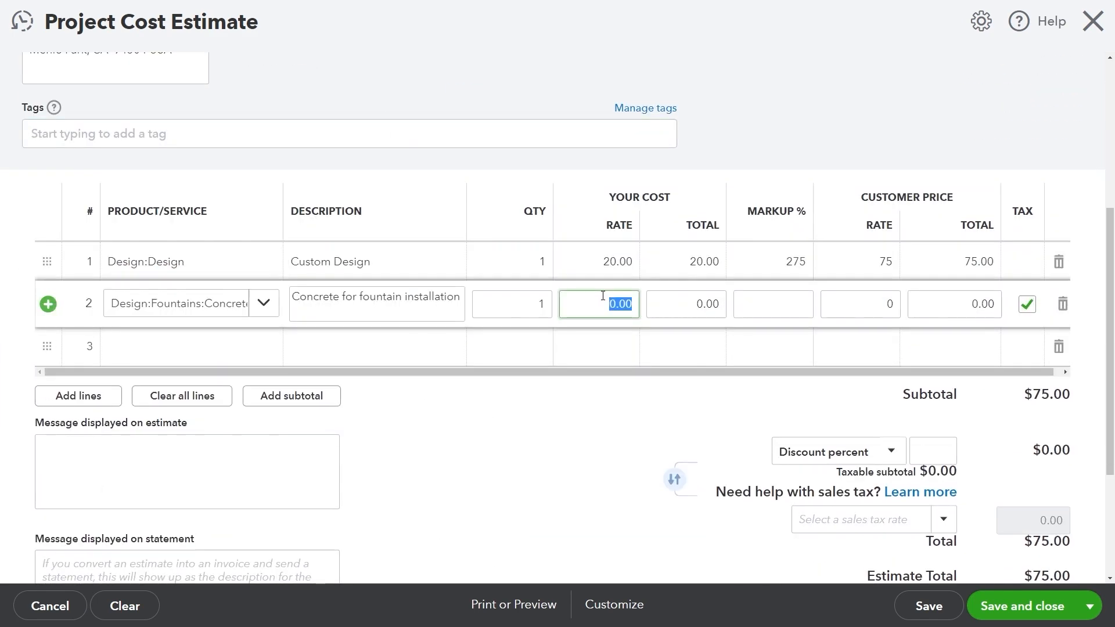
text(43)
click(572, 349)
scroll(515, 461, down, 4)
click(311, 413)
click(944, 324)
click(1033, 325)
scroll(924, 256, up, 1)
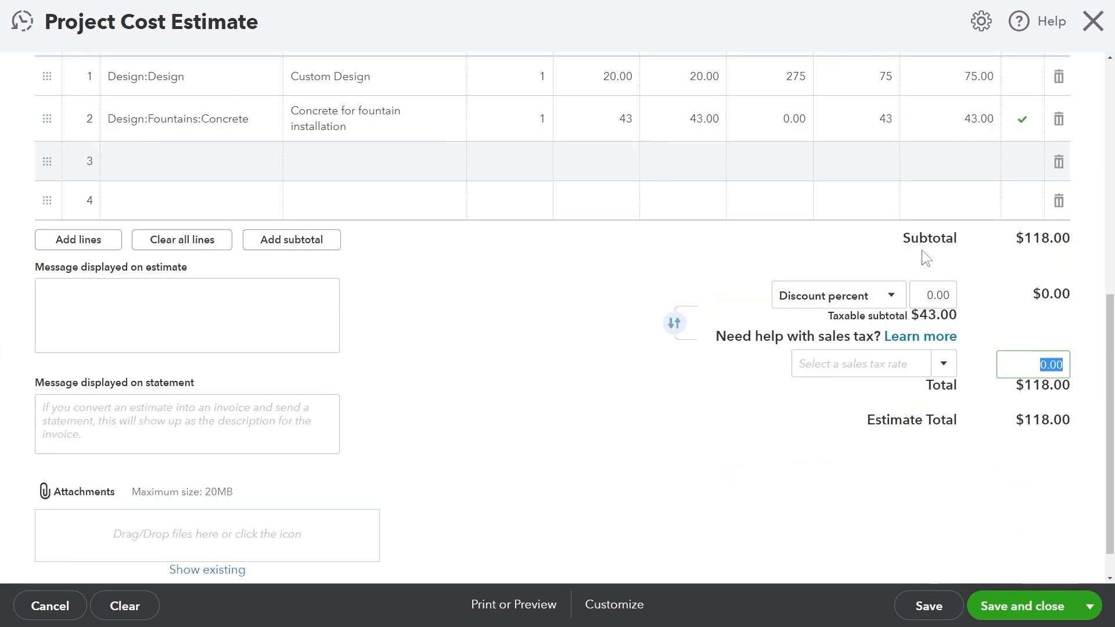
click(1022, 606)
click(97, 72)
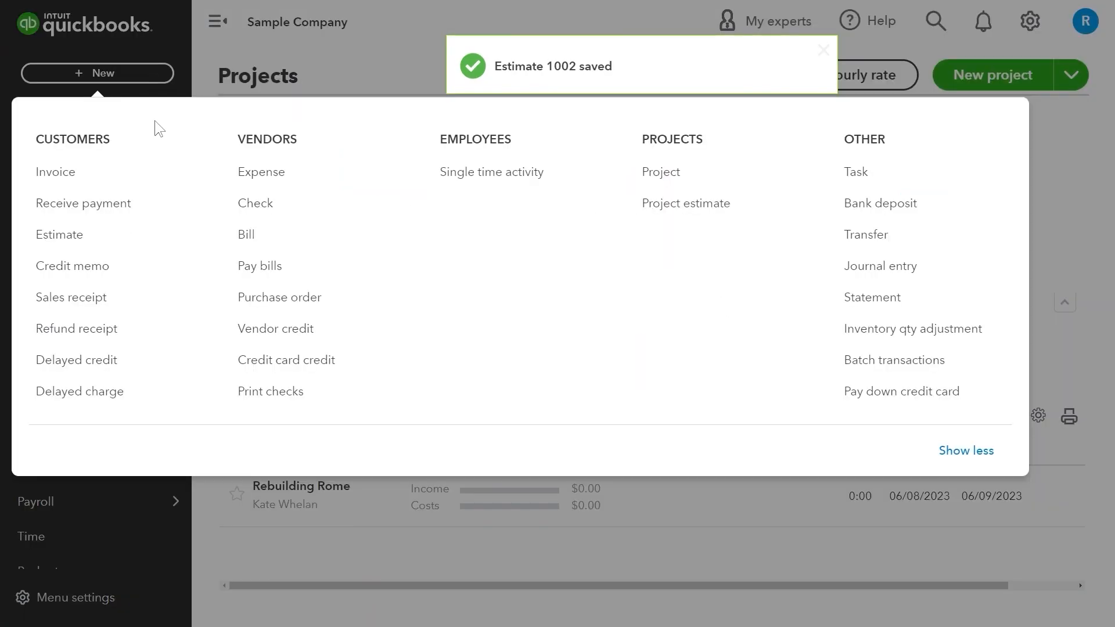
Create a new task, name it, and add a tongue emoji to its notes.
click(895, 165)
click(772, 106)
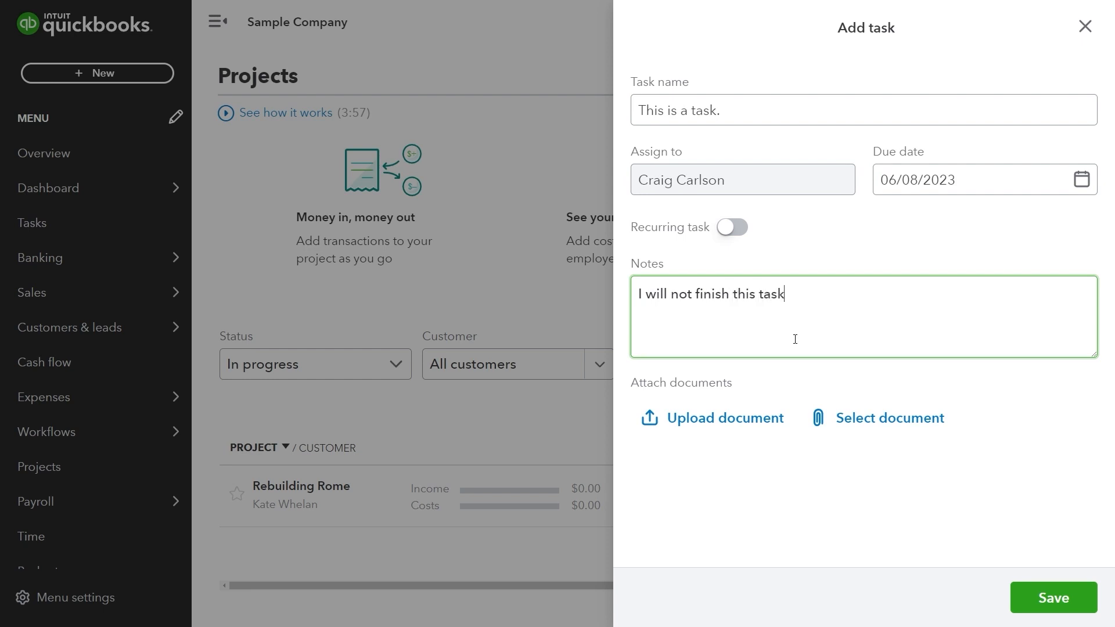
text(.)
key(super+period)
text(ton)
key(Right)
key(Return)
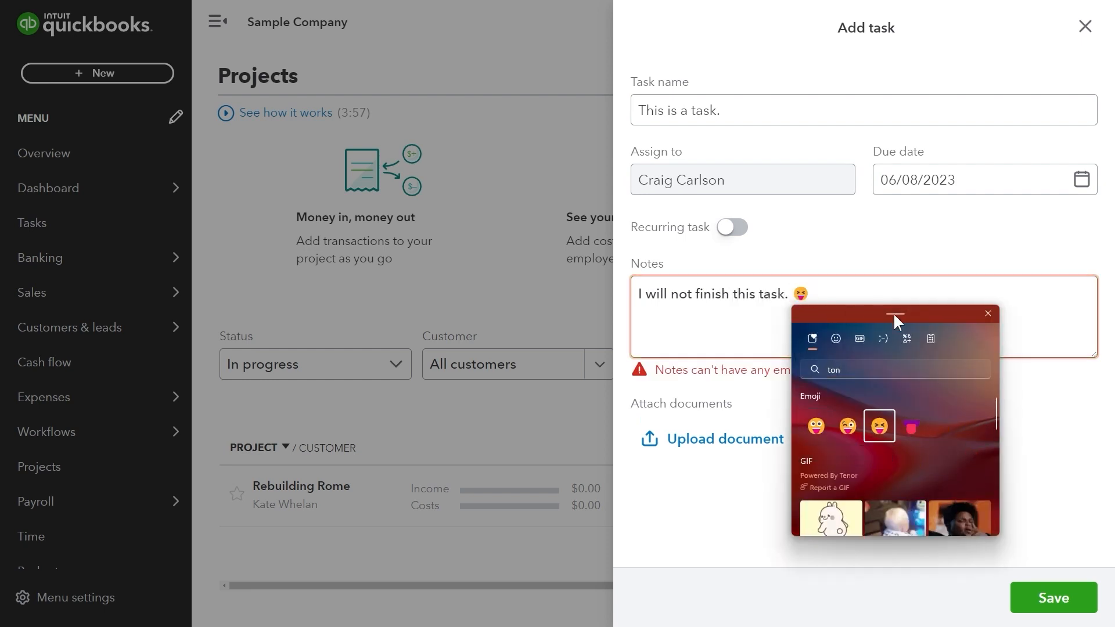
click(988, 314)
click(892, 312)
Insert a sad-face emoji, delete the rejected emojis from the notes, and save the task.
key(super+period)
text(sad)
key(Down)
key(Down)
key(Right)
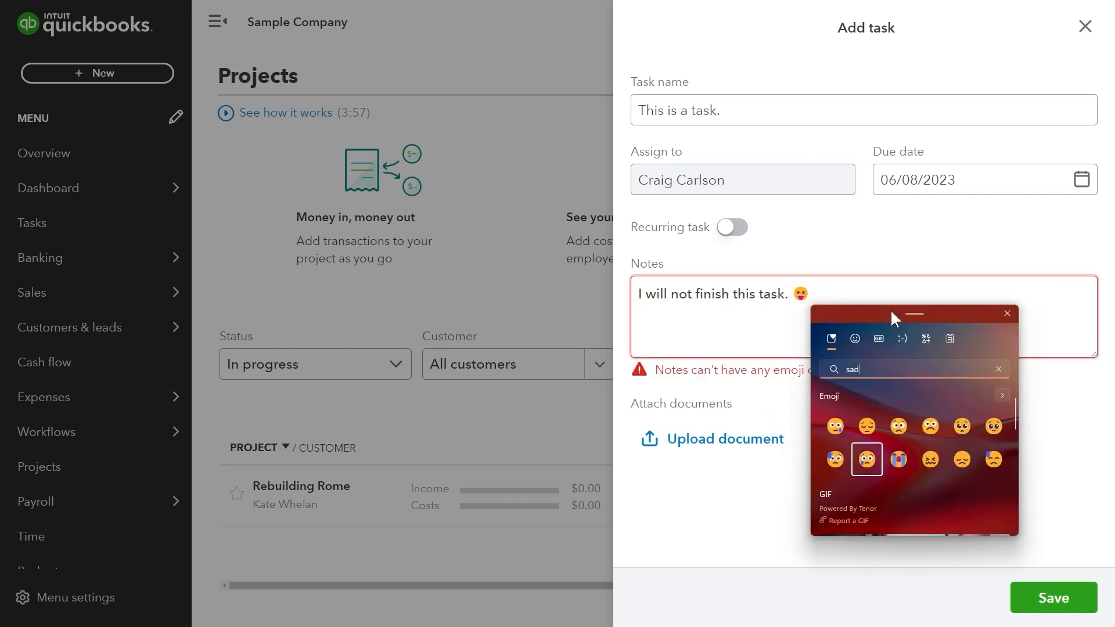
key(Return)
key(Escape)
key(shift+Left)
key(shift+Left)
key(shift+Left)
key(BackSpace)
click(1053, 598)
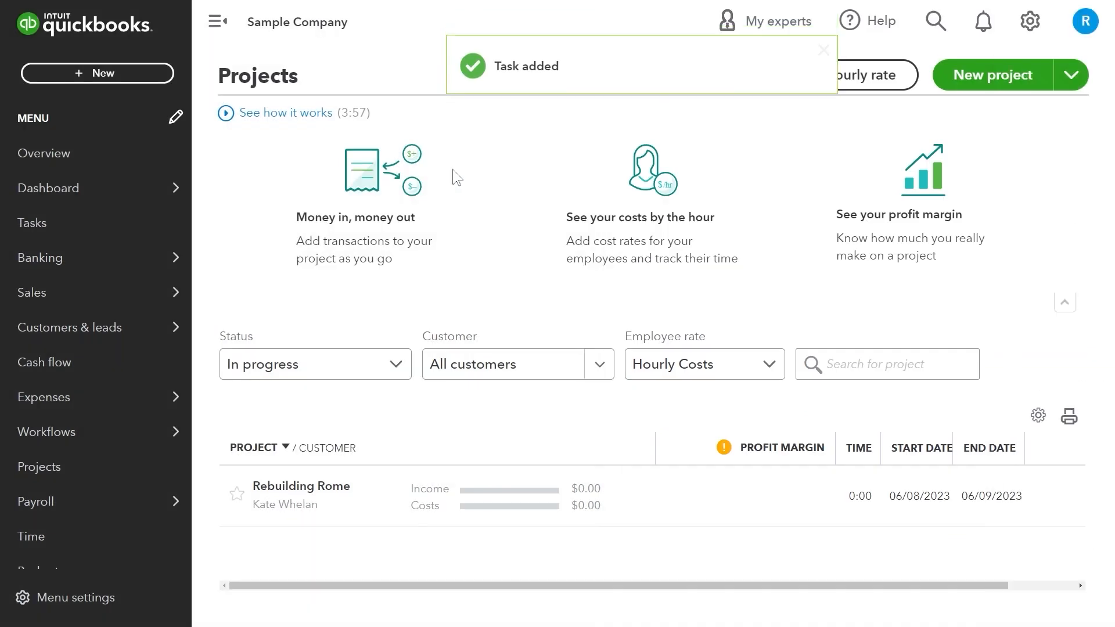
Start a Checking bank deposit including Amy's Bird Sanctuary, Cool Cars and the 110.00 sales receipt.
click(97, 72)
click(857, 204)
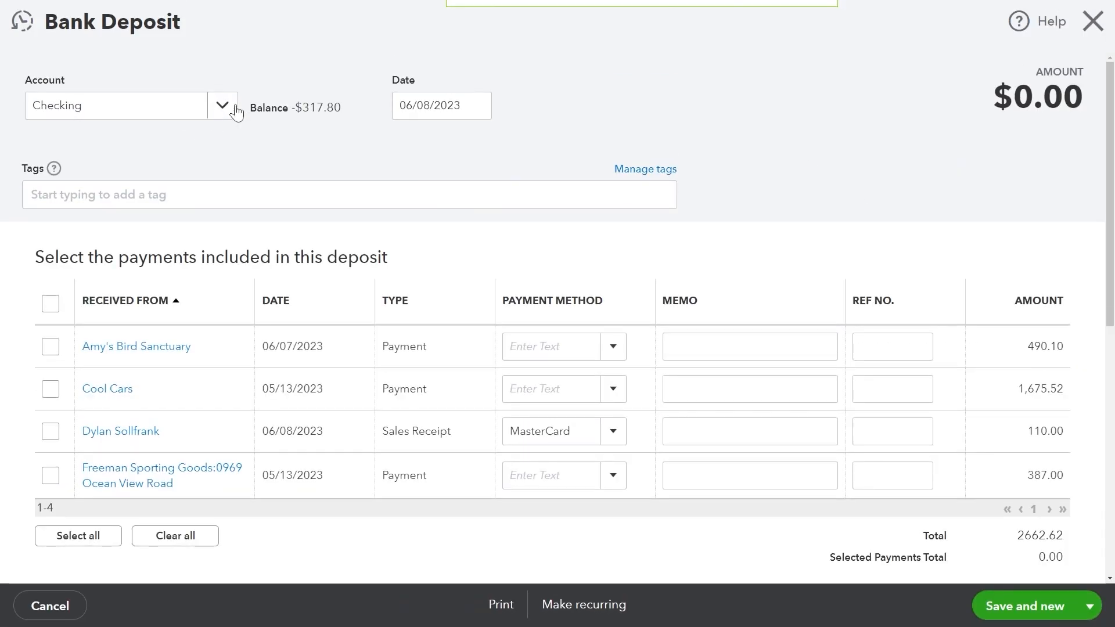
click(222, 106)
click(51, 347)
click(51, 389)
click(51, 432)
click(613, 347)
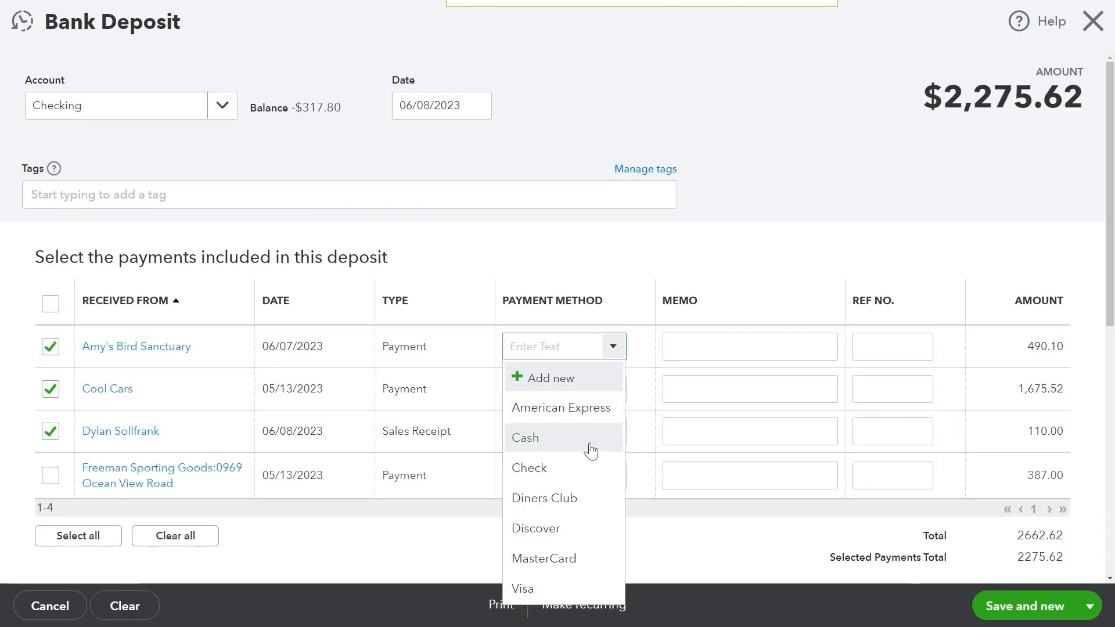
Mark all three payments as Check and save the $2,275.62 deposit.
click(581, 468)
click(613, 389)
click(572, 237)
click(614, 433)
click(572, 279)
scroll(988, 352, down, 4)
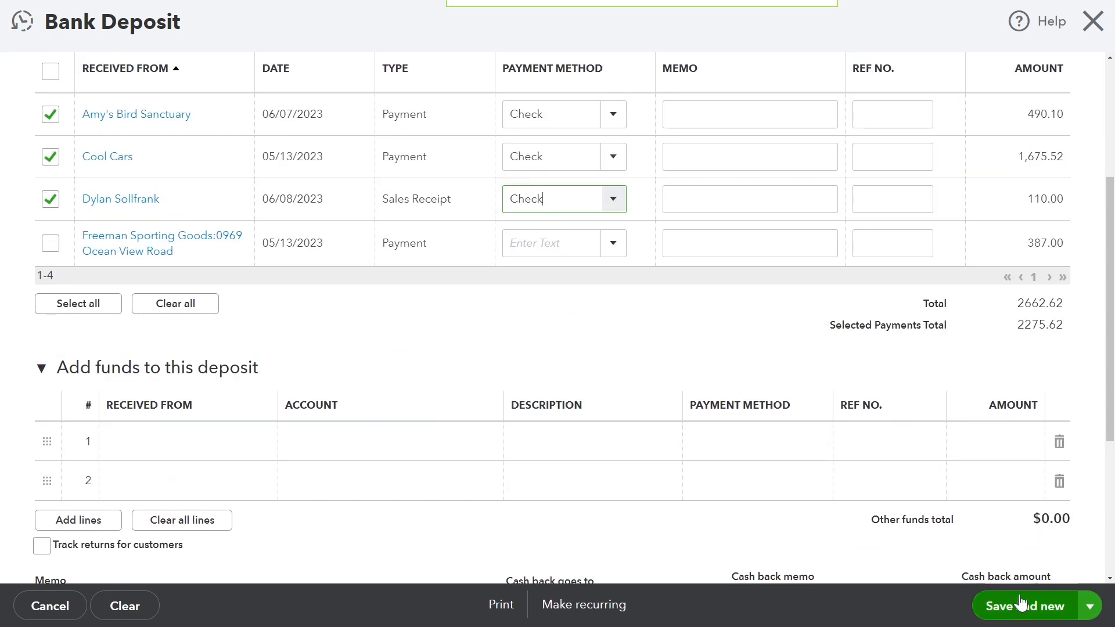
click(1010, 576)
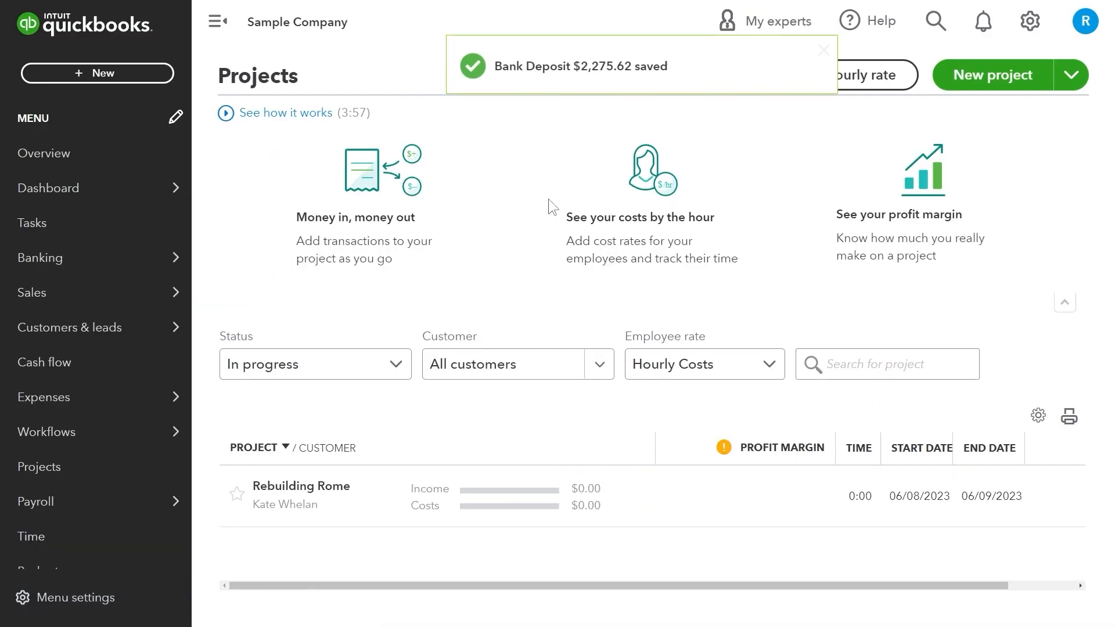
Enter a $100.00 transfer from Checking to Savings.
click(97, 72)
click(868, 234)
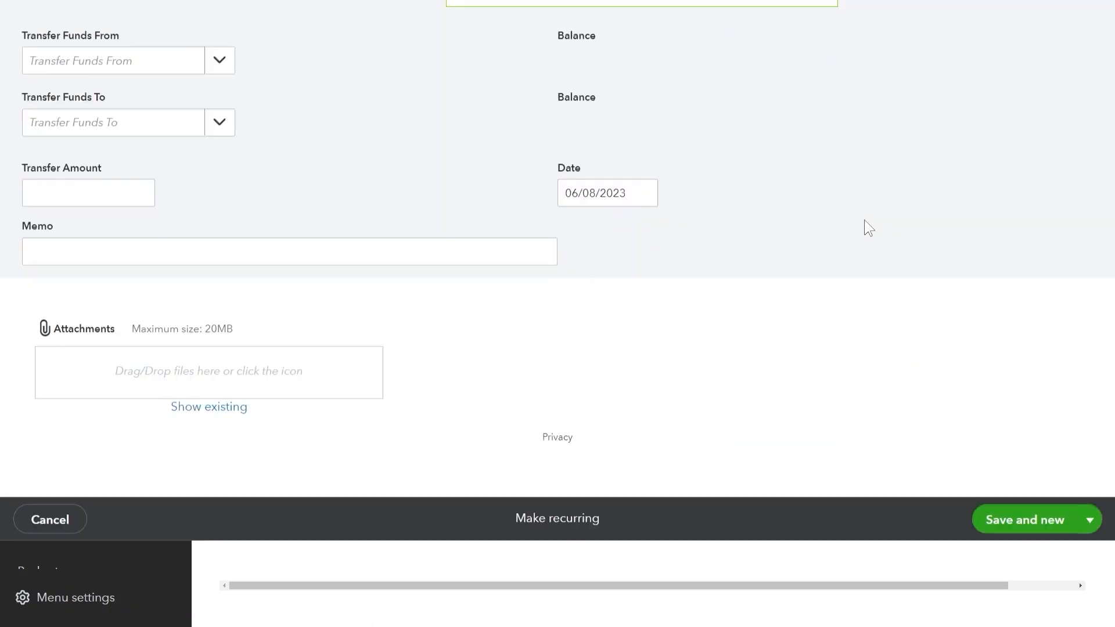
click(220, 147)
click(87, 222)
click(219, 208)
click(201, 322)
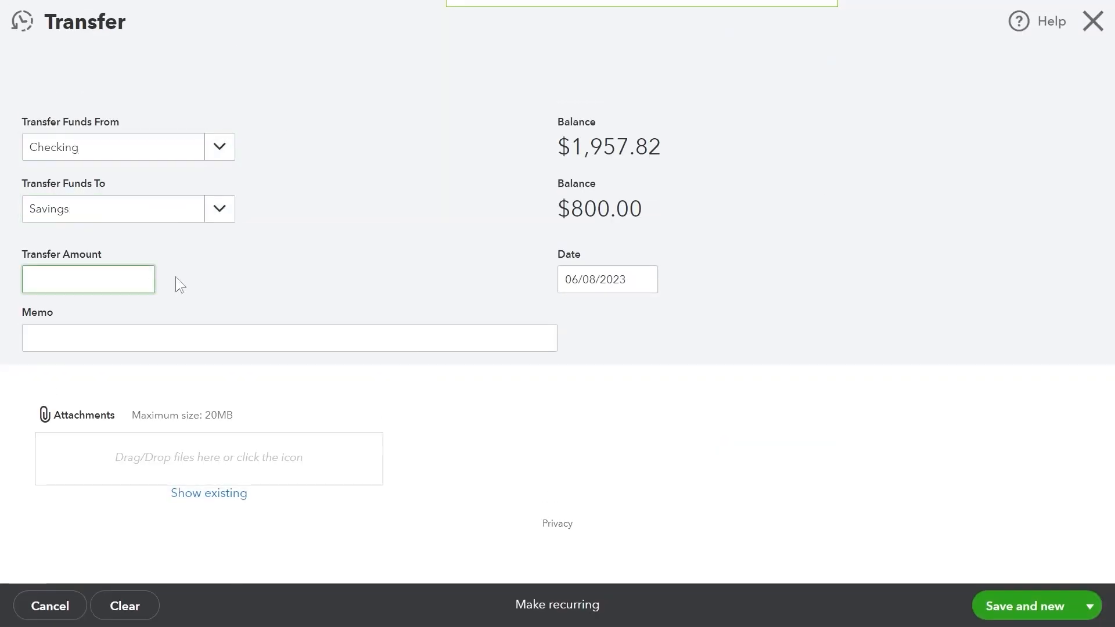
text(100)
key(Tab)
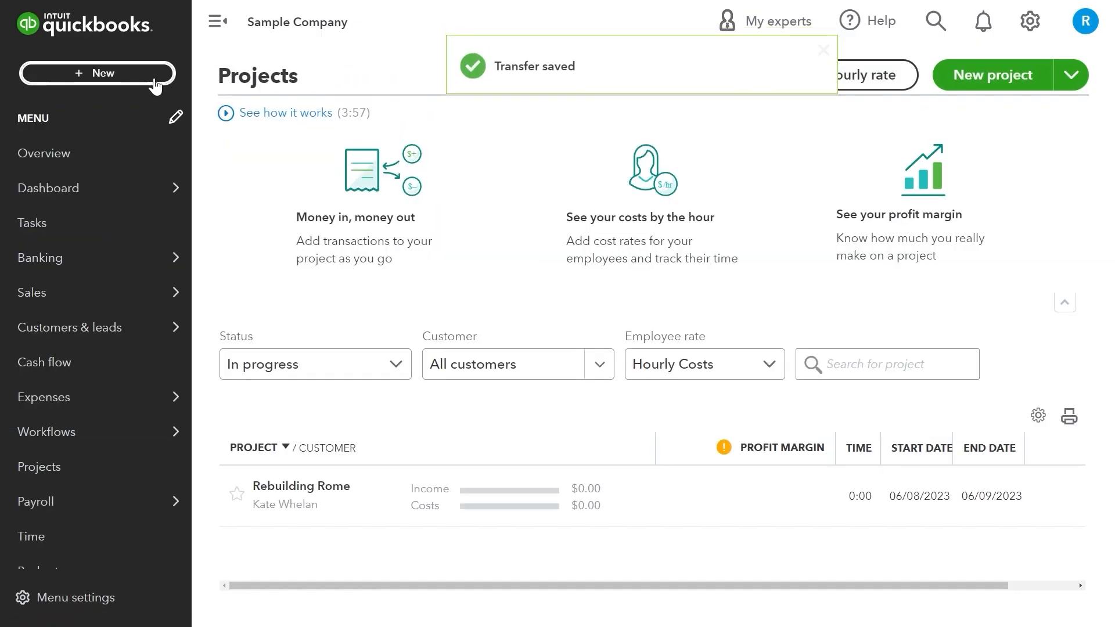
Save Journal Entry 1 moving 200 between Prepaid Expenses and Checking.
click(154, 79)
click(869, 235)
click(266, 261)
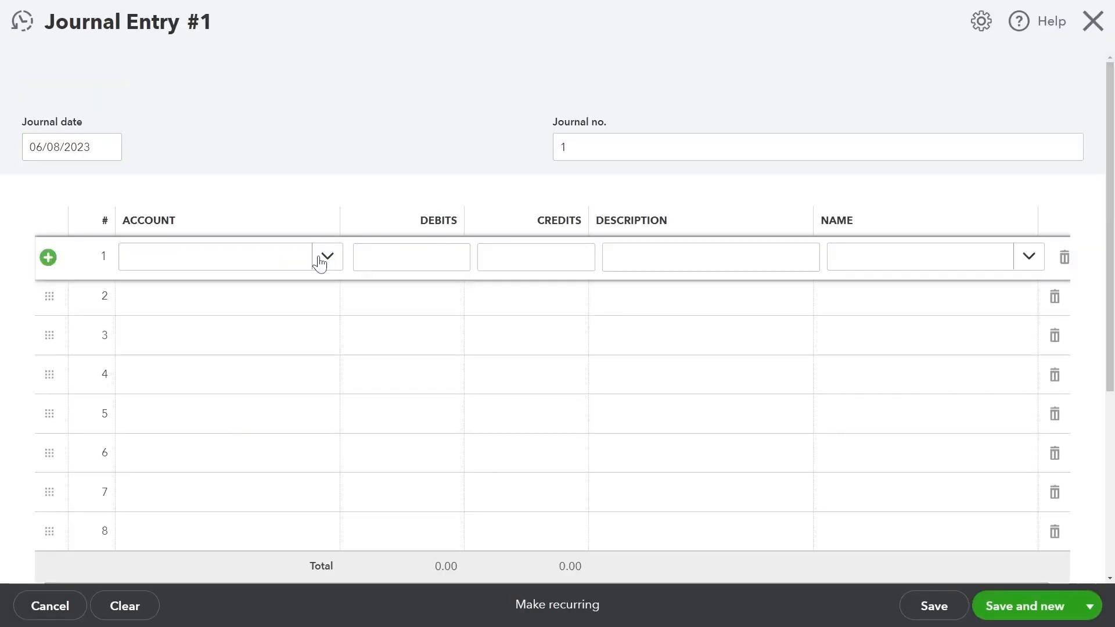
click(325, 257)
text(prepaid)
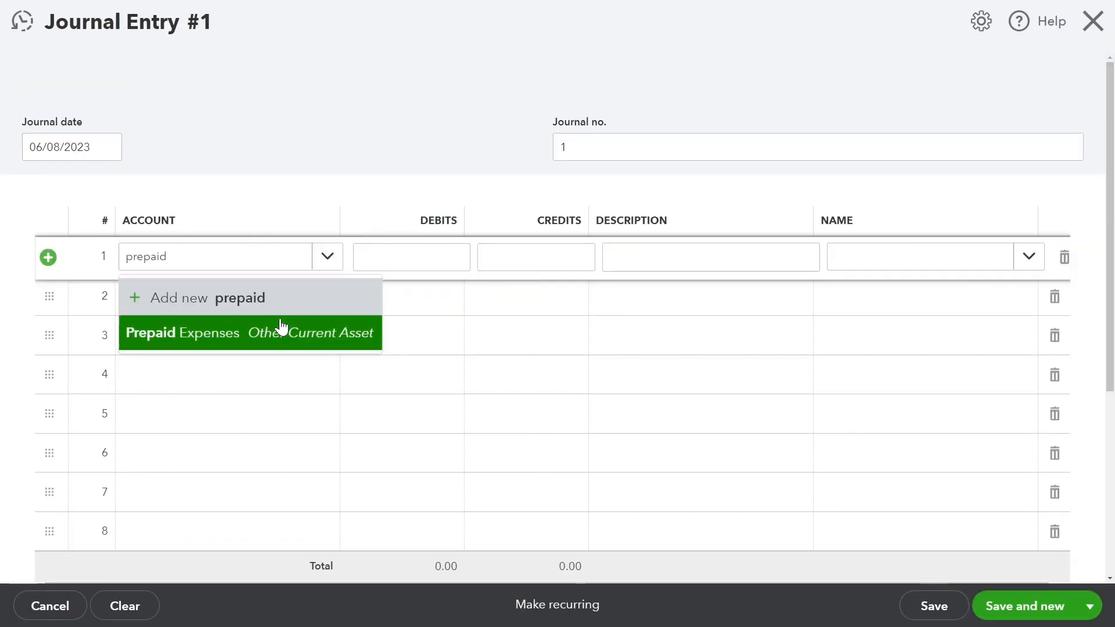
click(281, 326)
text(200)
click(321, 312)
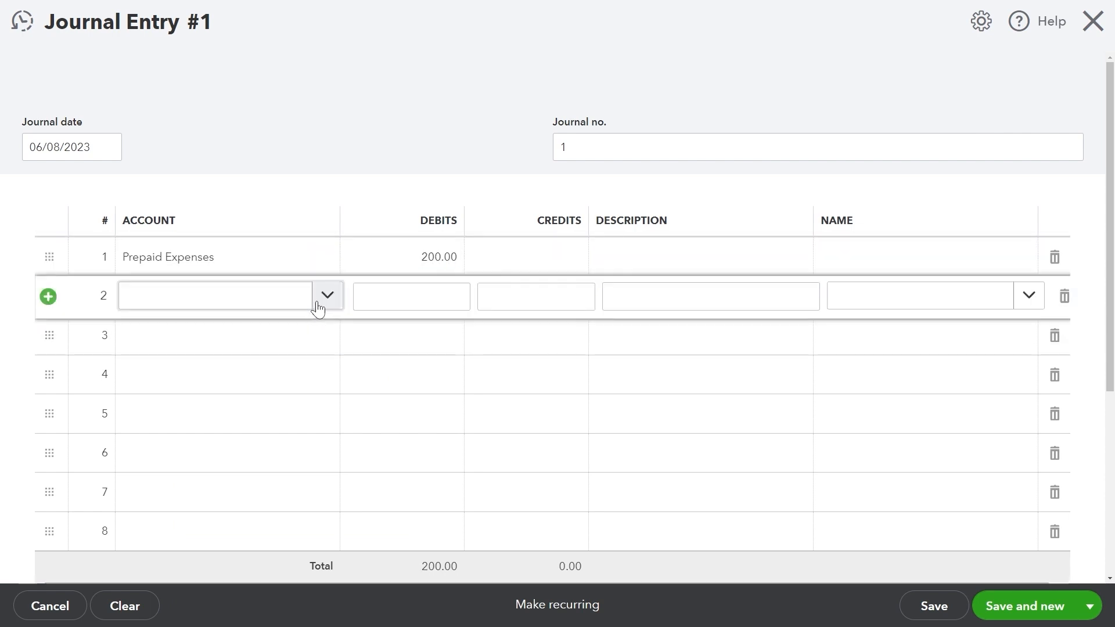
click(326, 296)
click(246, 436)
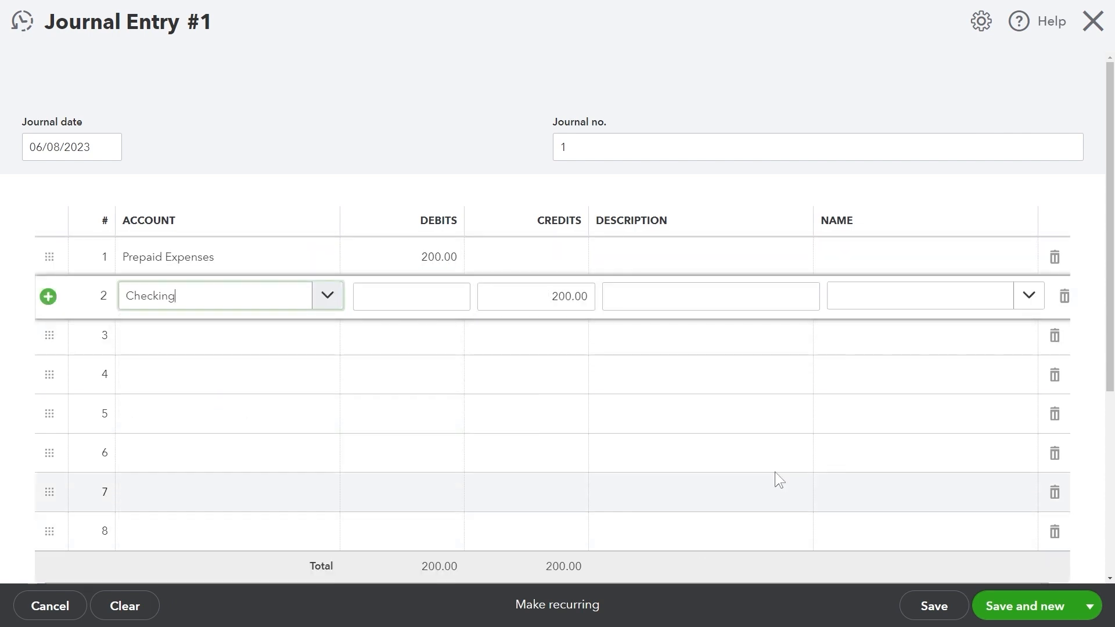
click(1090, 605)
click(1063, 584)
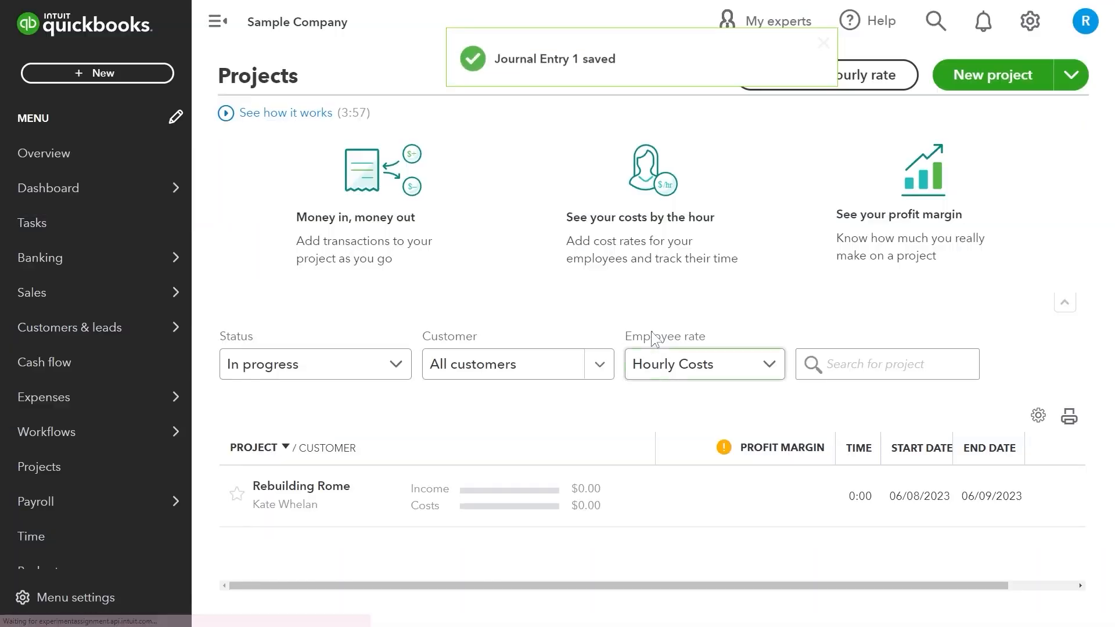
Send 17 balance-forward customer statements totalling $4,967.52.
click(142, 73)
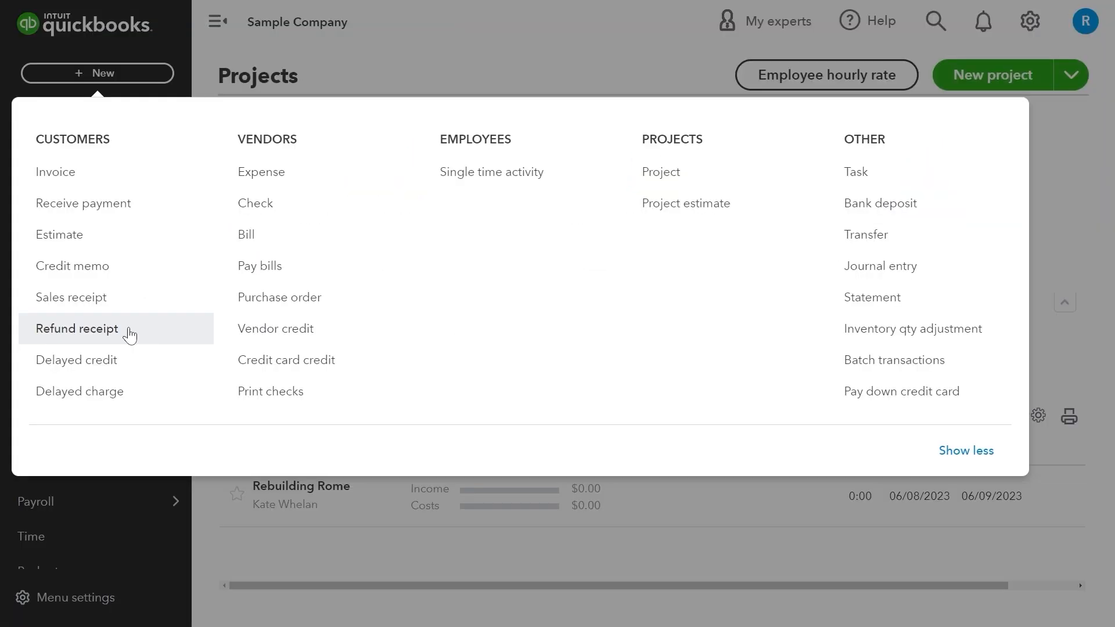
click(852, 314)
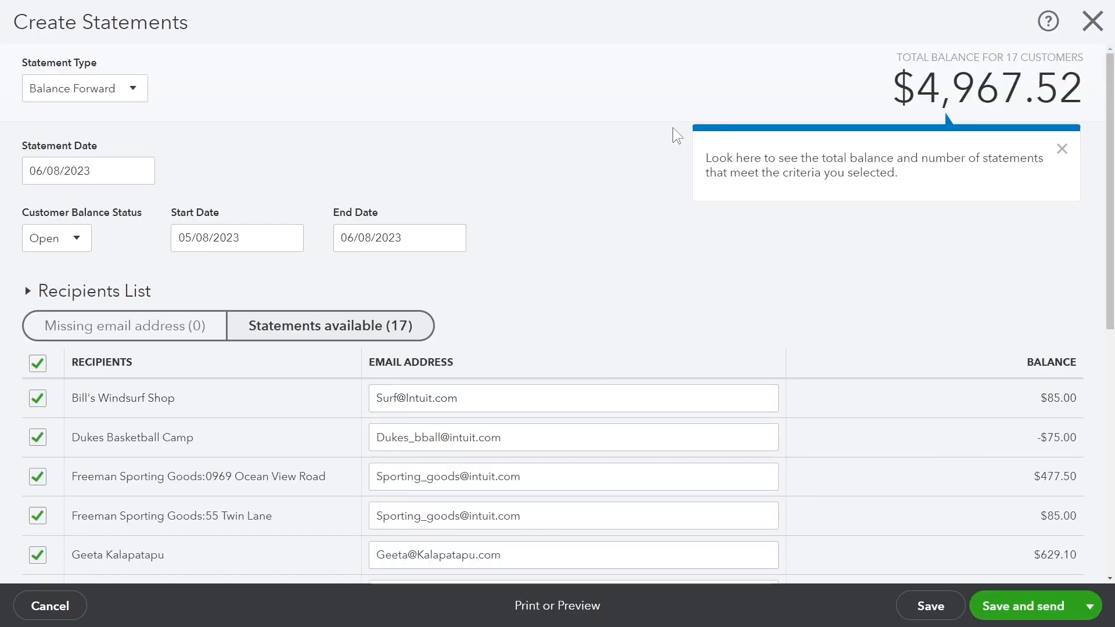
scroll(735, 350, down, 8)
click(1042, 604)
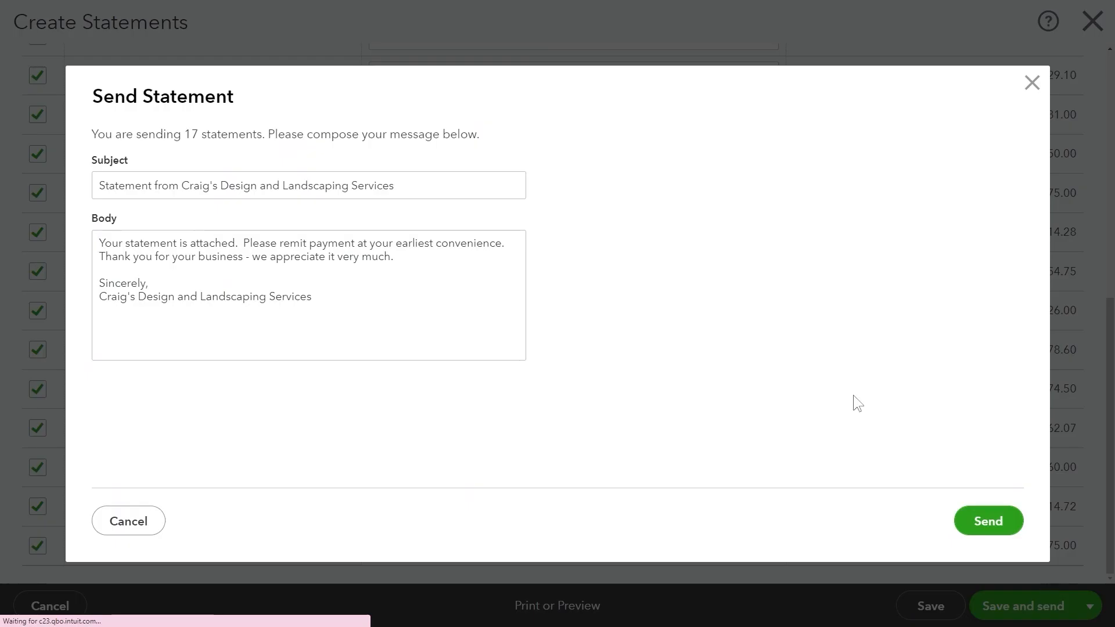
click(988, 521)
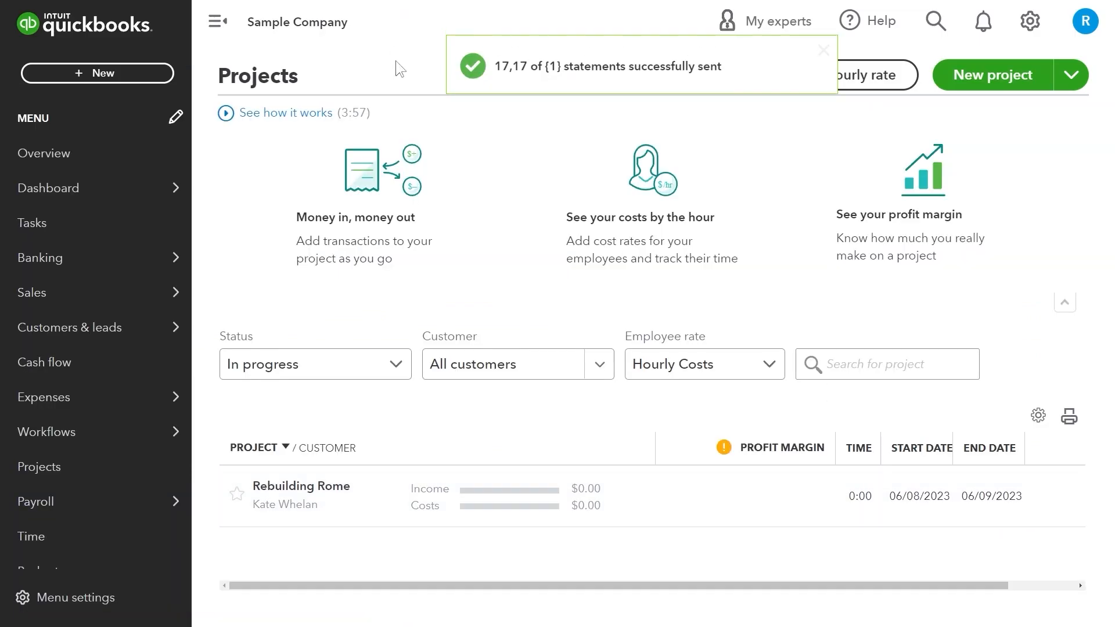
click(570, 277)
click(97, 73)
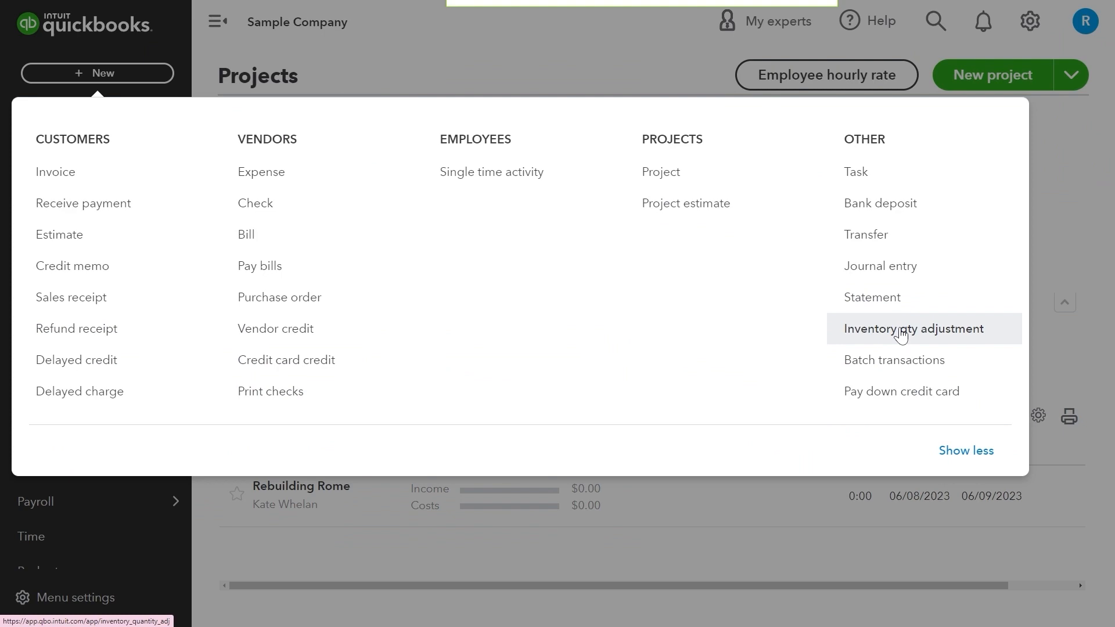
Save an inventory quantity adjustment giving Rock Fountain a new quantity of 25, then revising it.
click(901, 330)
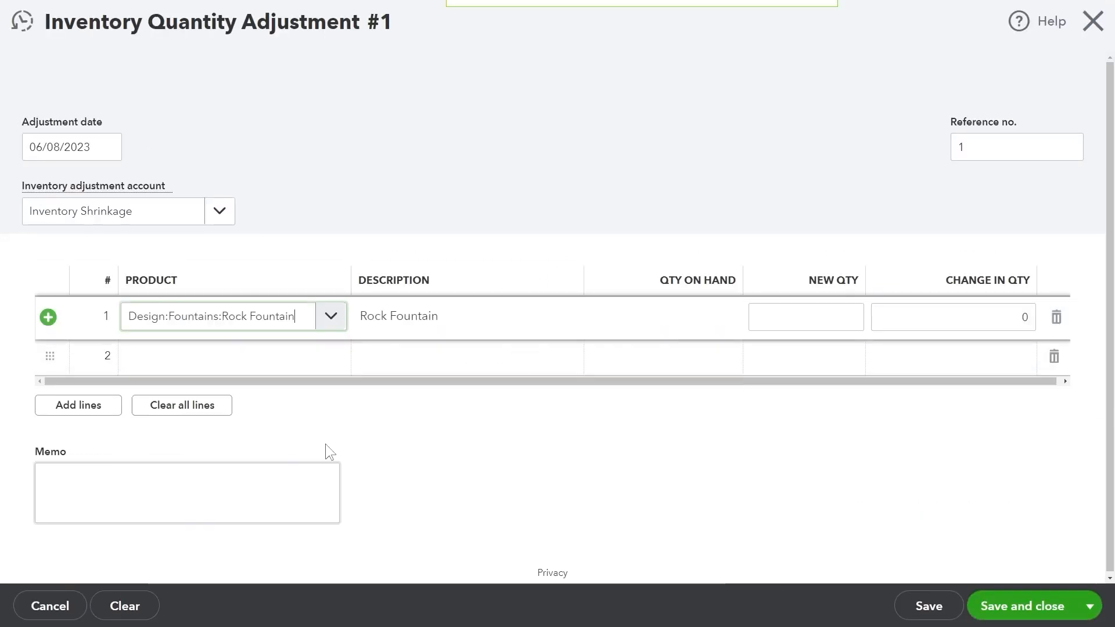
click(794, 316)
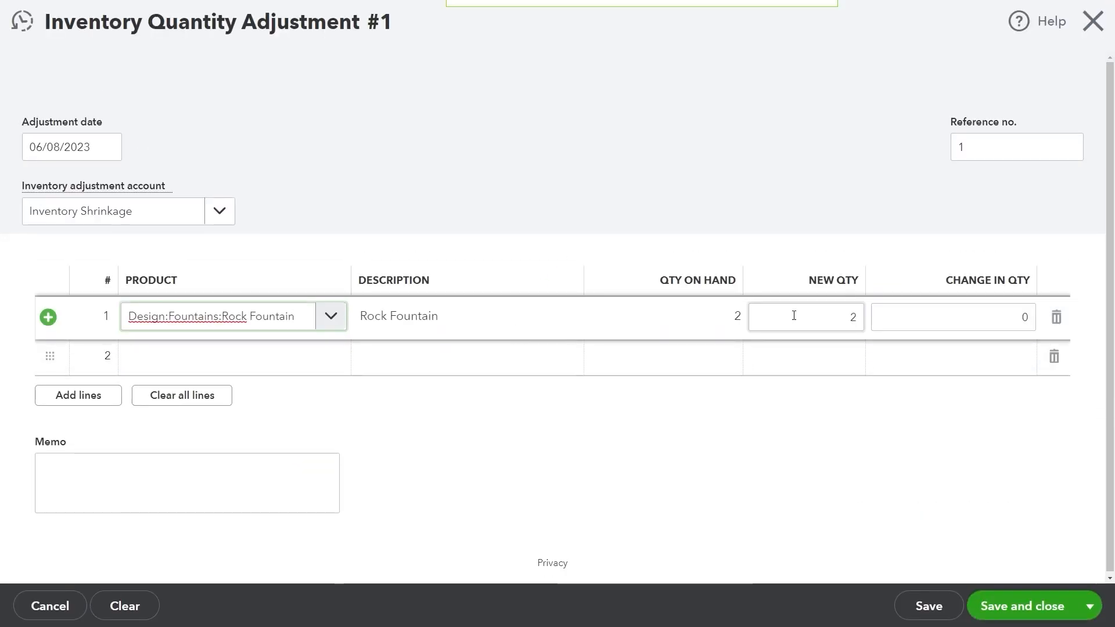
text(25)
key(Tab)
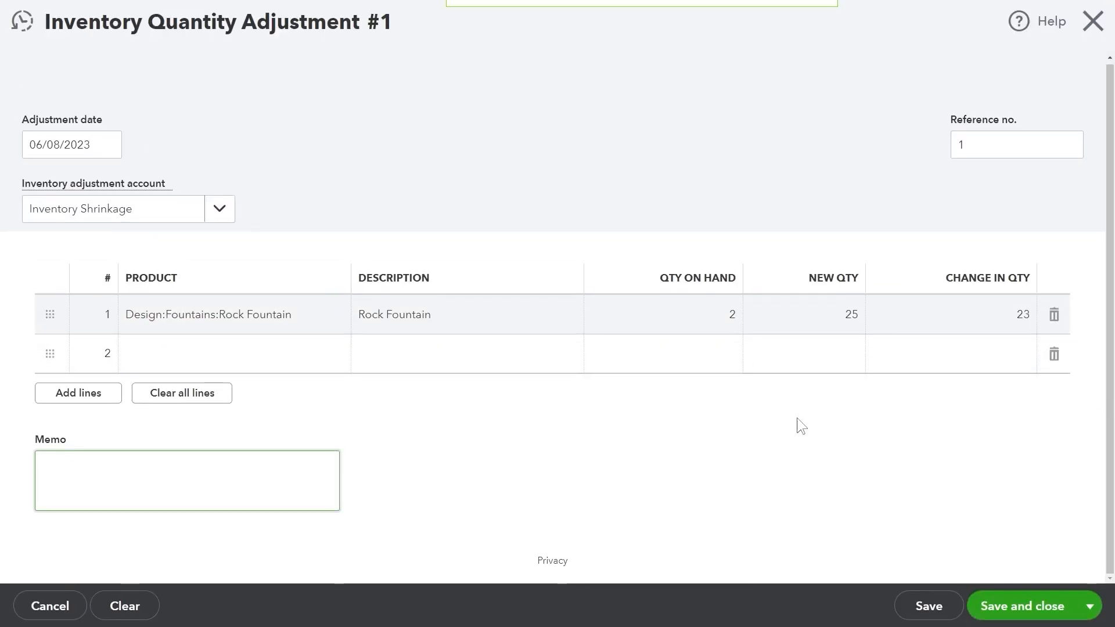
click(219, 209)
scroll(219, 311, down, 8)
click(729, 305)
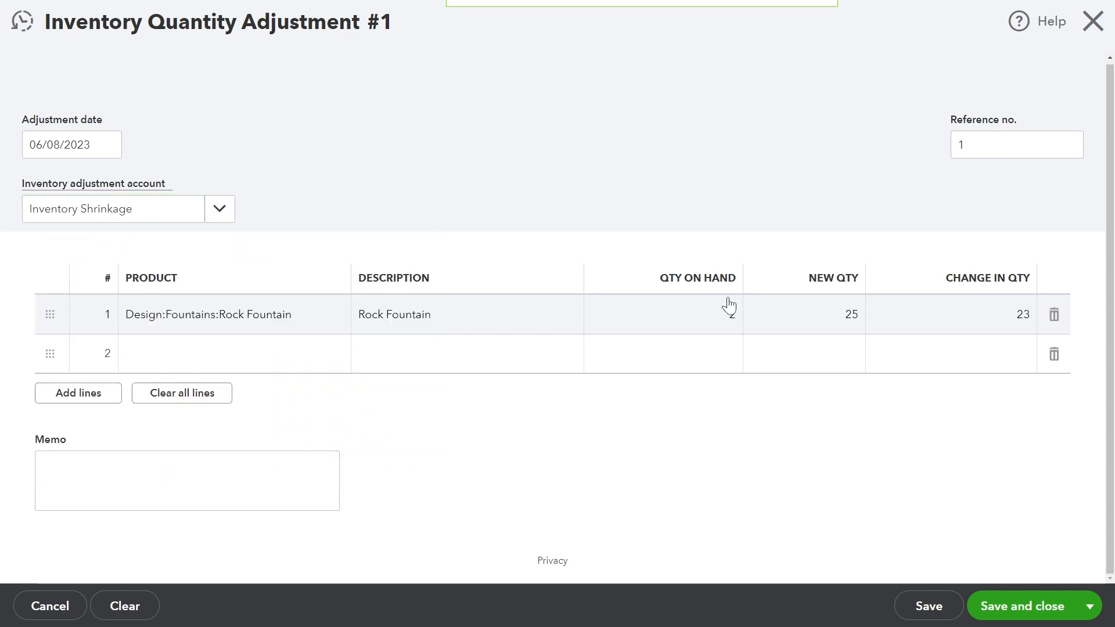
click(846, 311)
text(1)
key(Tab)
click(1041, 606)
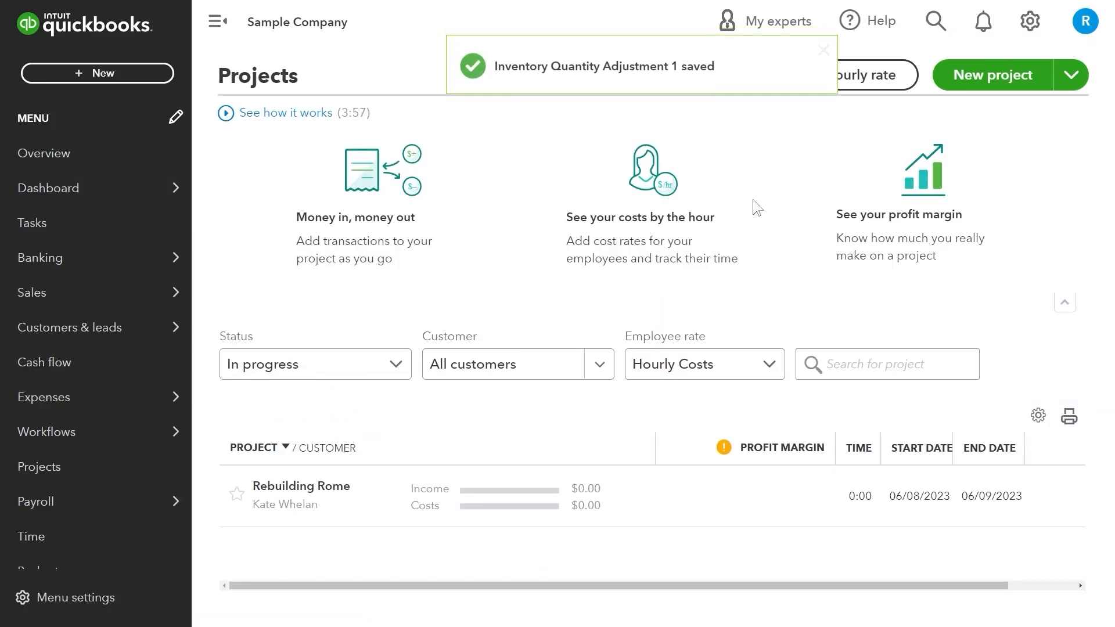
Batch-delete the two deposited invoices dated this month.
click(58, 73)
click(874, 358)
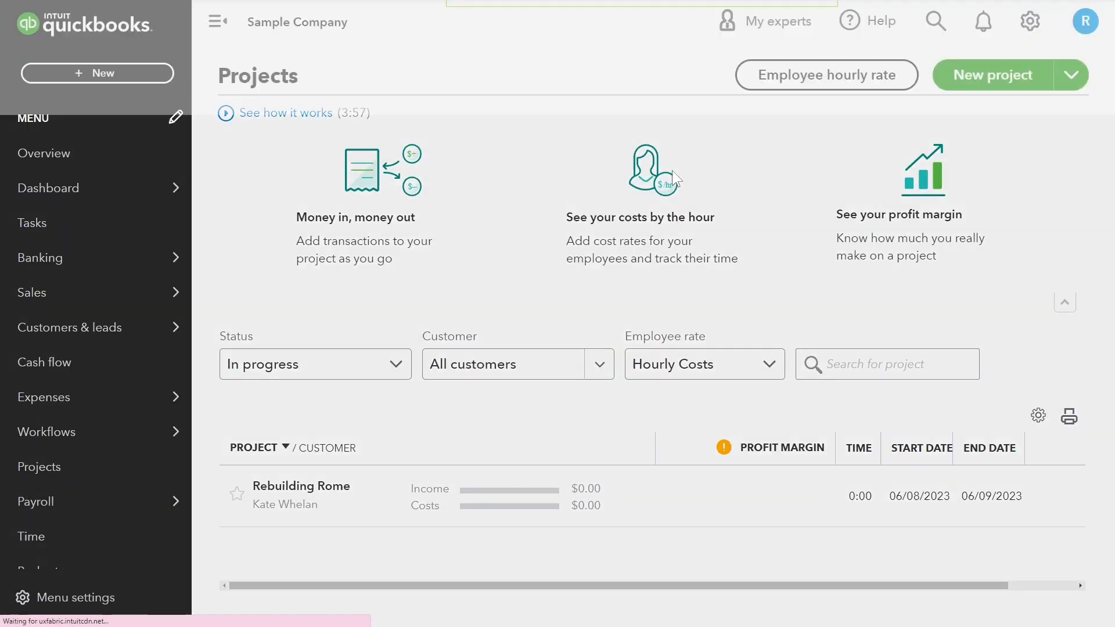
click(302, 94)
click(286, 190)
click(503, 90)
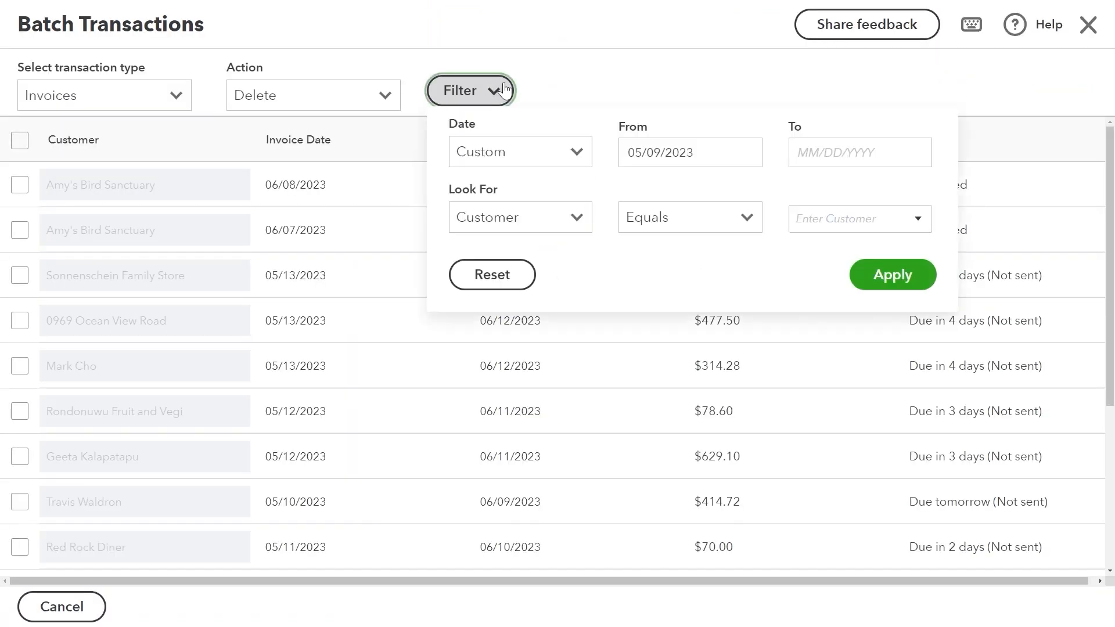
click(558, 153)
click(488, 269)
click(892, 275)
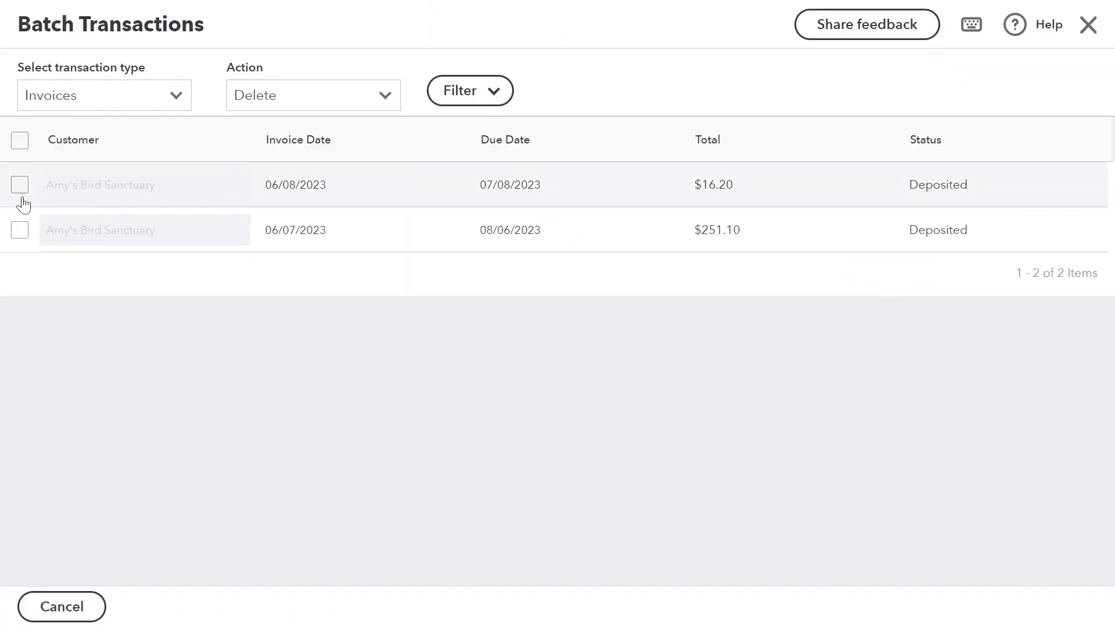
click(19, 184)
click(19, 230)
click(114, 103)
click(715, 342)
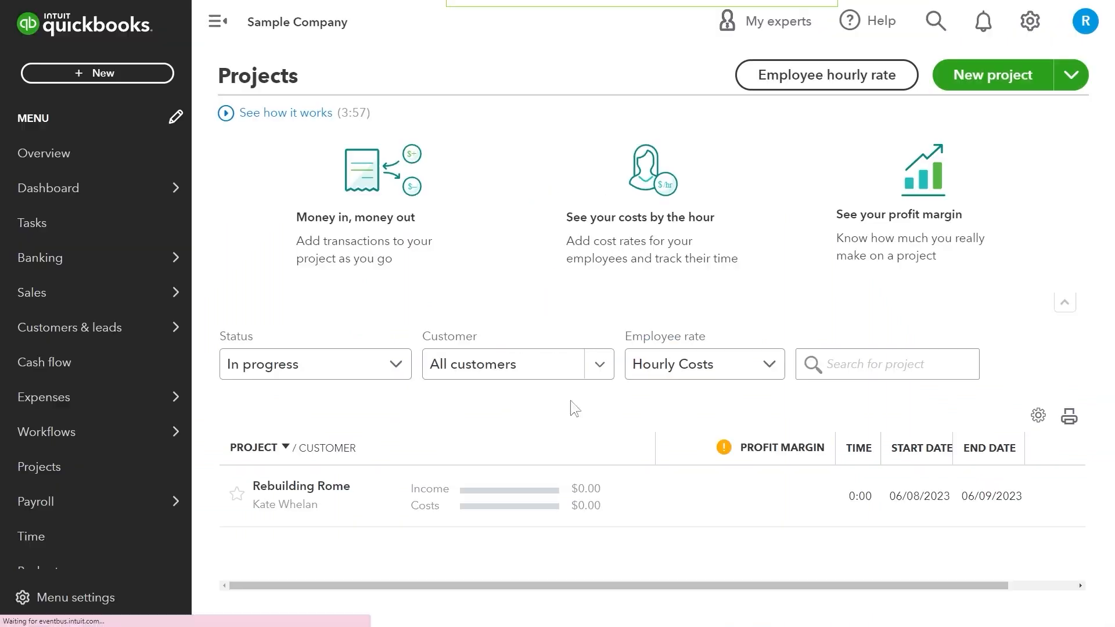
Start a Mastercard credit card payment of $100 to Brosnahan Insurance Agency.
click(97, 73)
click(888, 388)
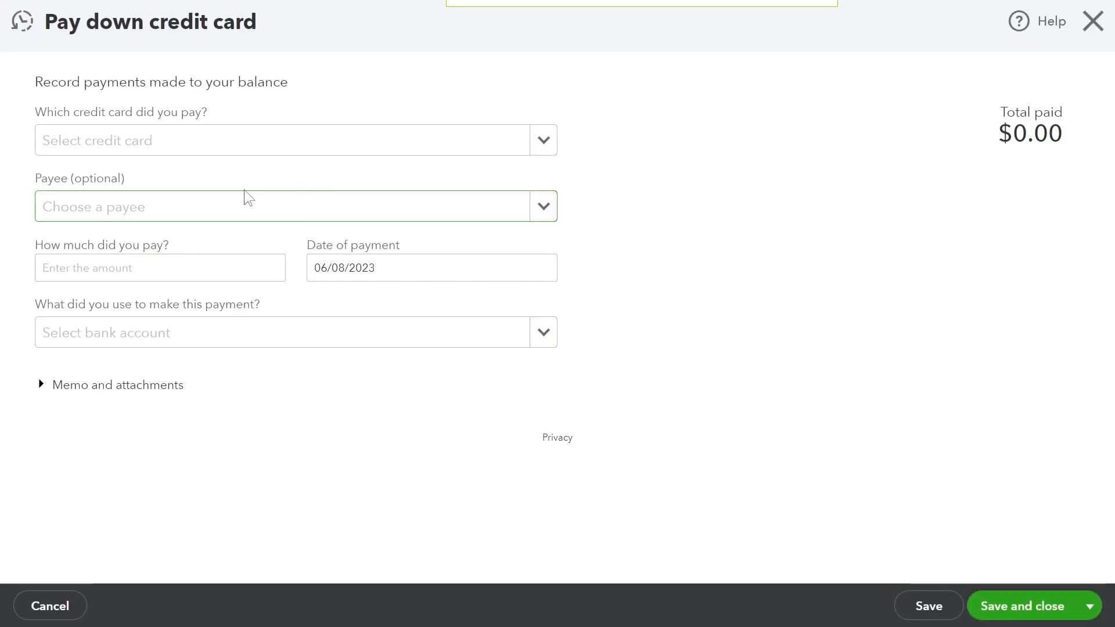
click(544, 140)
click(540, 201)
click(544, 206)
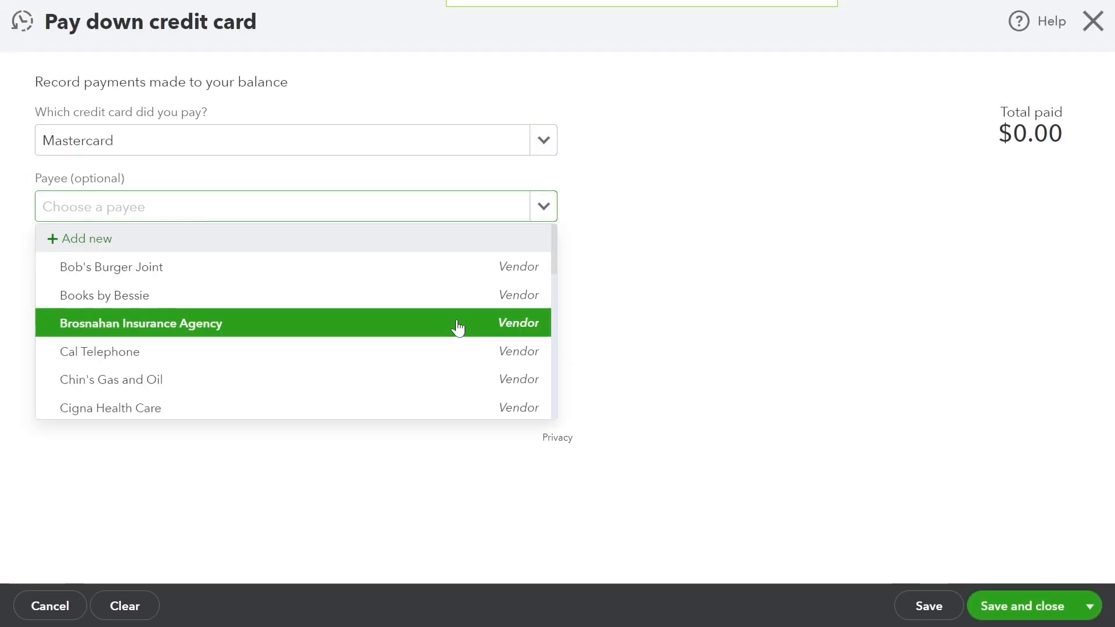
click(459, 328)
click(249, 249)
text(100)
Pay it from Checking by check set to print later, then Save and new.
click(540, 334)
click(294, 452)
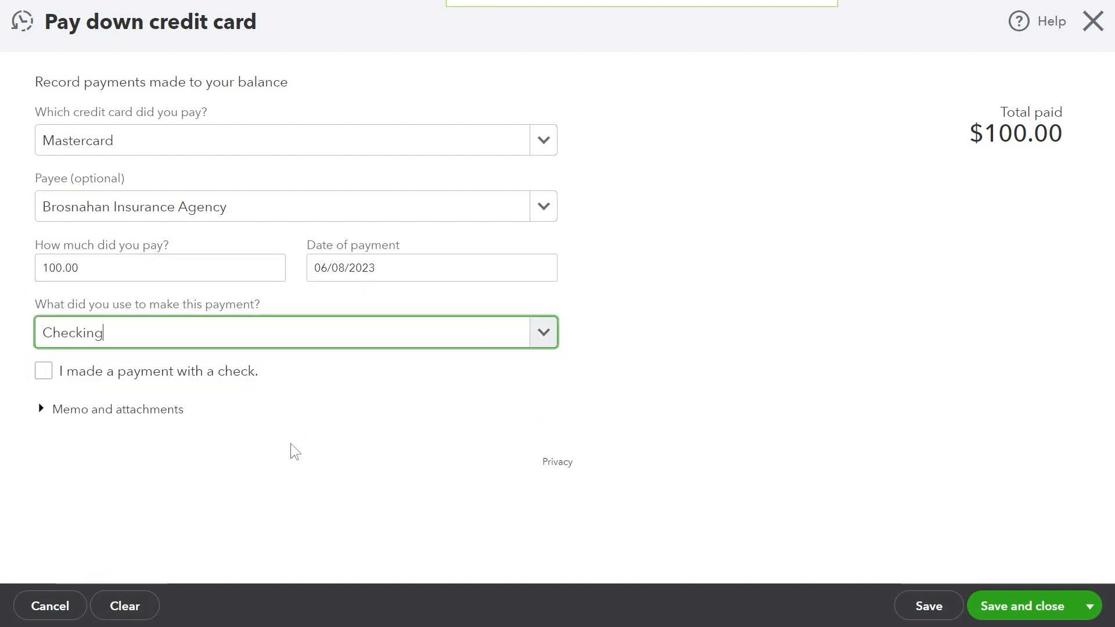
click(42, 371)
click(200, 403)
click(168, 447)
click(168, 375)
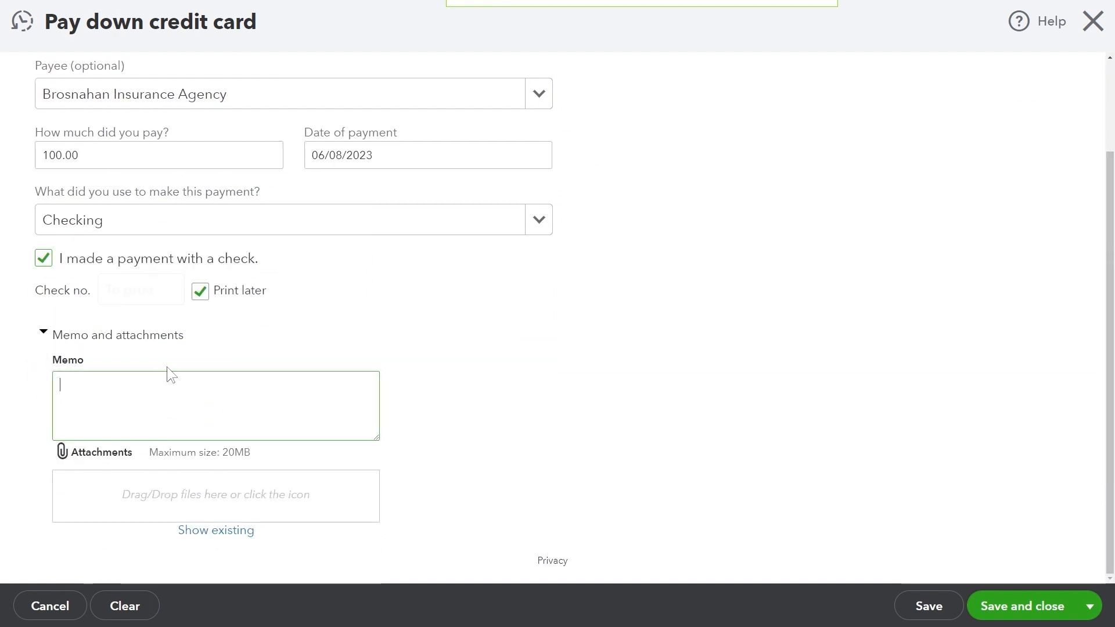
click(1090, 605)
click(1043, 576)
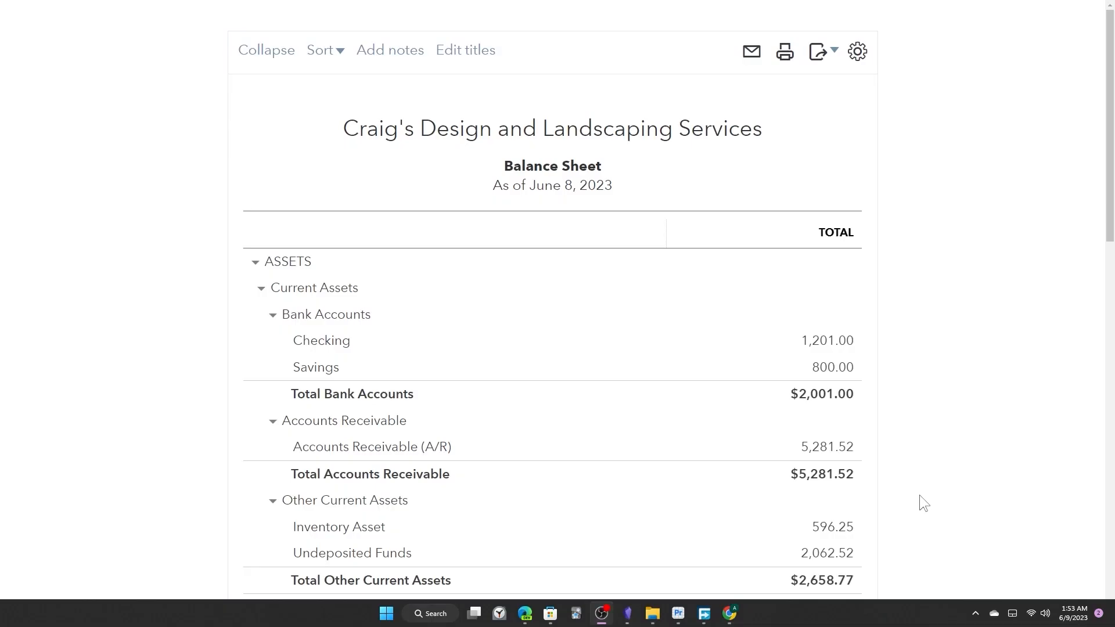
Scroll the June 8, 2023 Balance Sheet through assets, liabilities and equity, then back up.
key(alt+Tab)
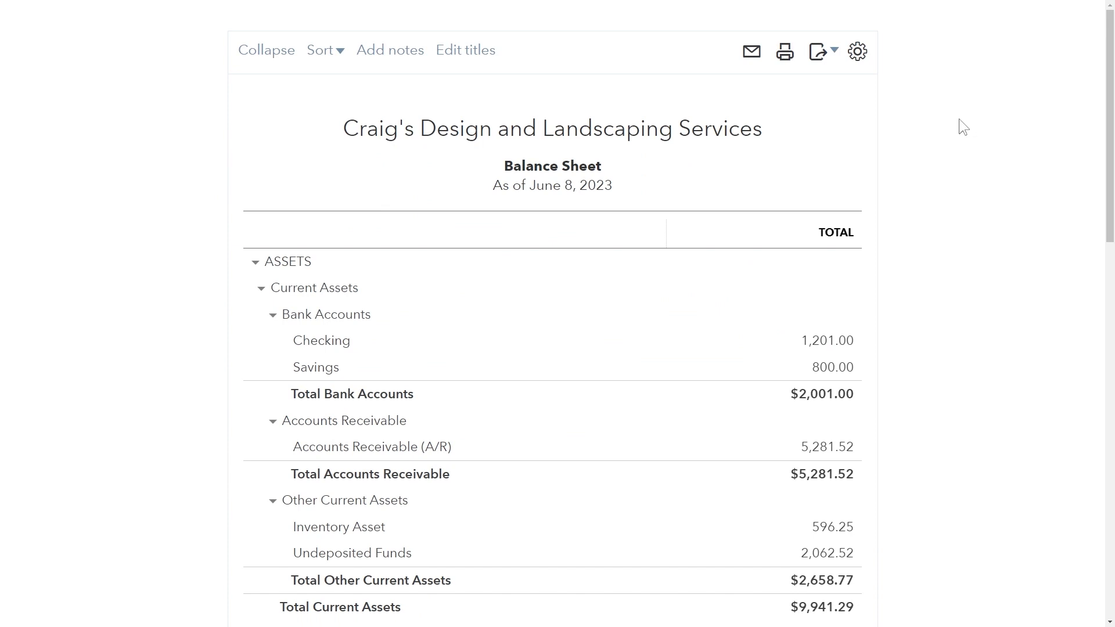
scroll(964, 127, down, 2)
scroll(962, 128, down, 1)
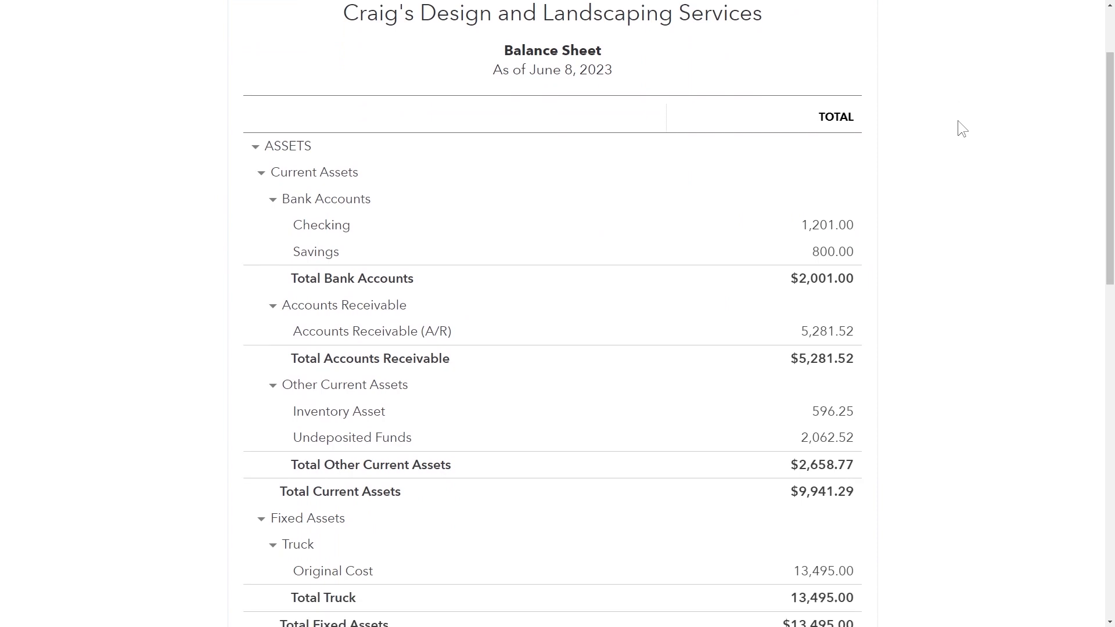
scroll(963, 129, down, 1)
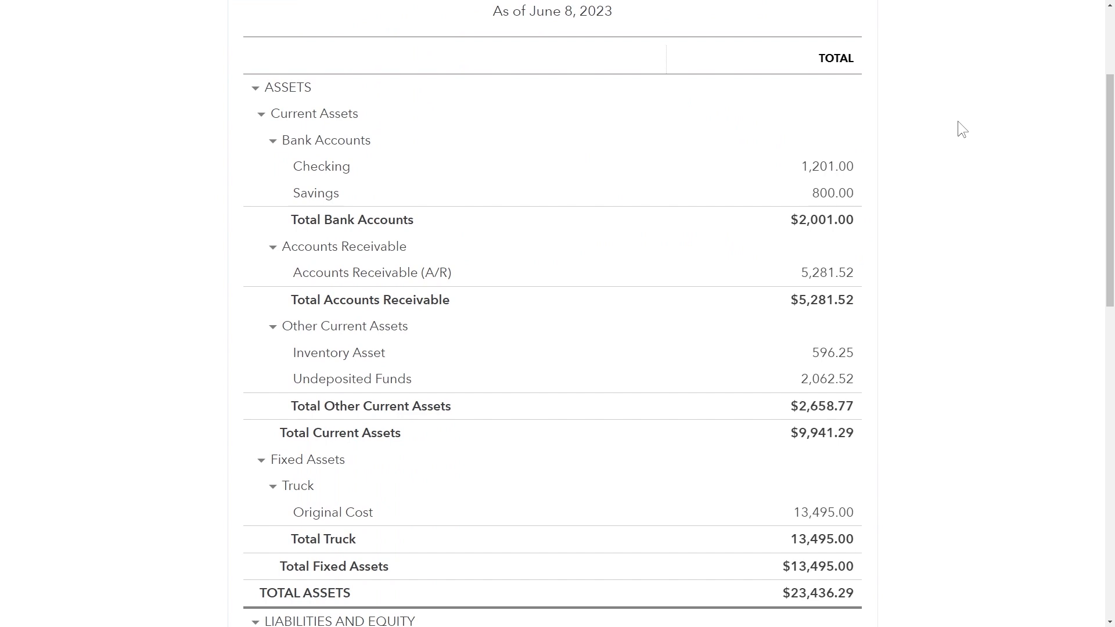
scroll(962, 129, down, 3)
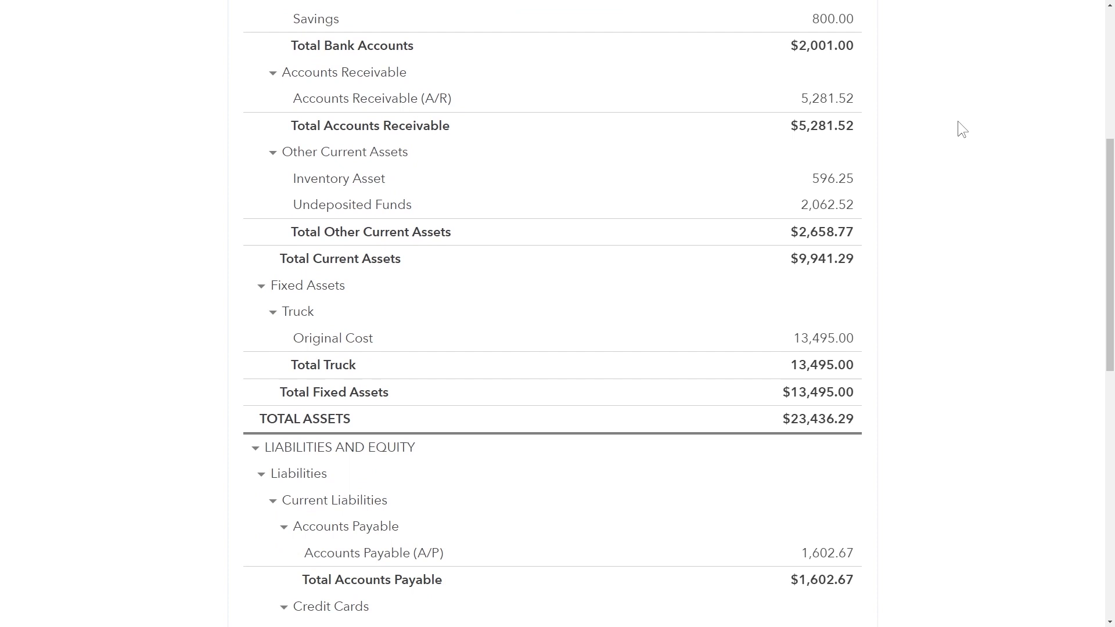
scroll(963, 129, down, 2)
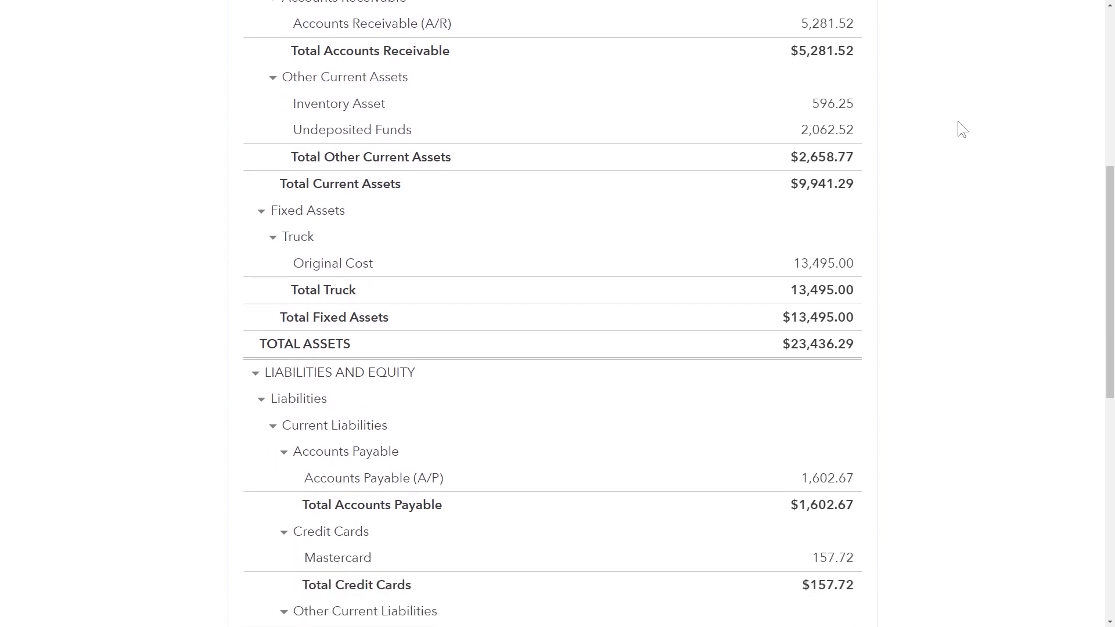
scroll(962, 129, down, 3)
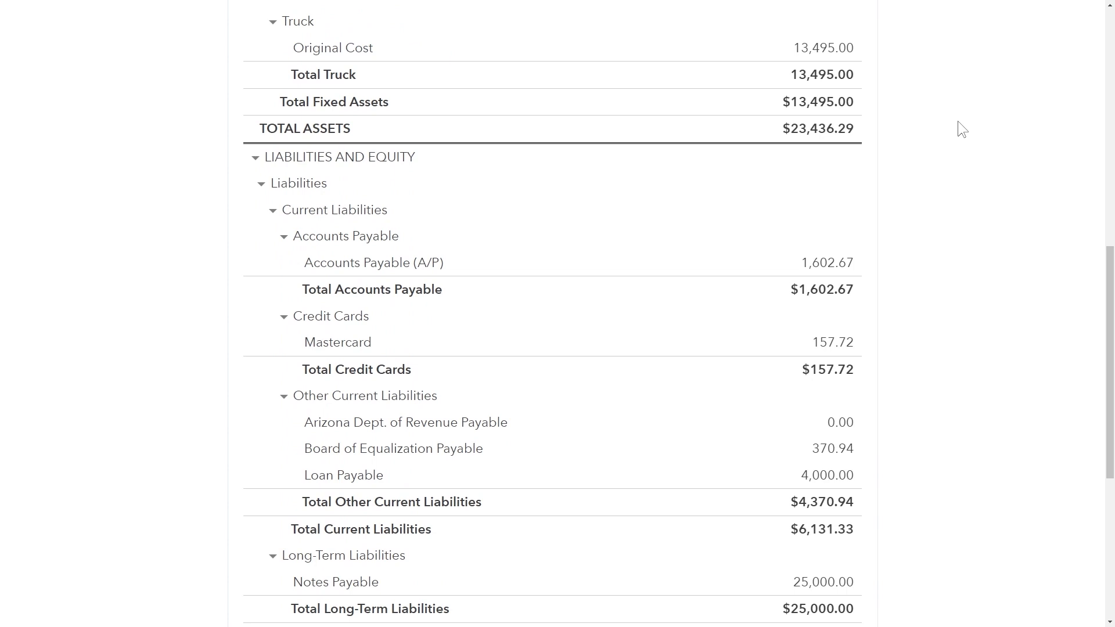
scroll(962, 129, down, 3)
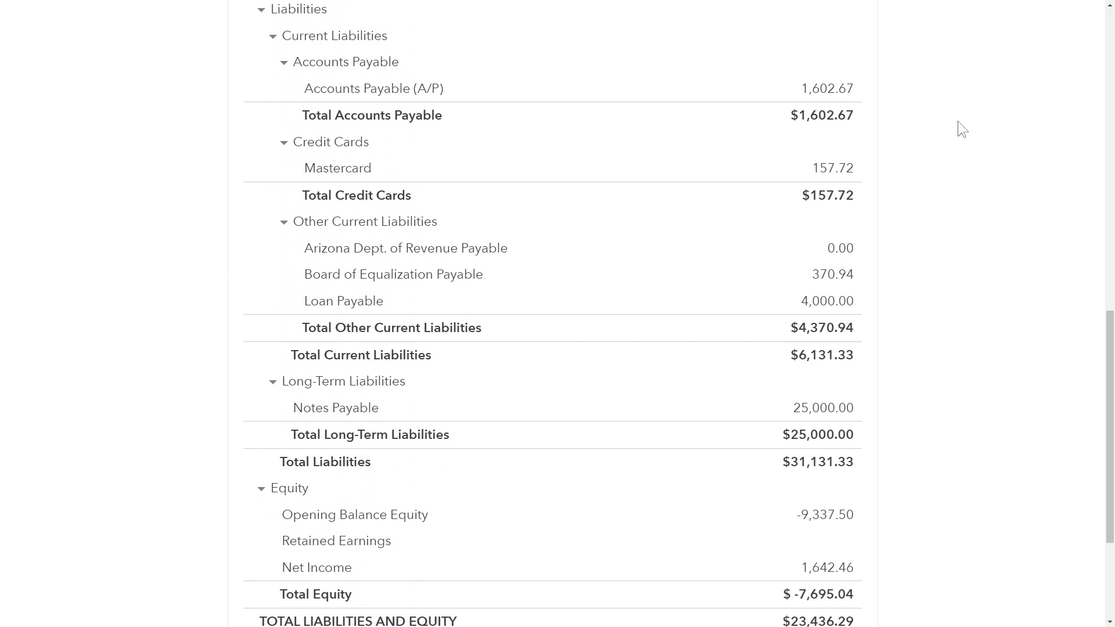
scroll(962, 129, down, 2)
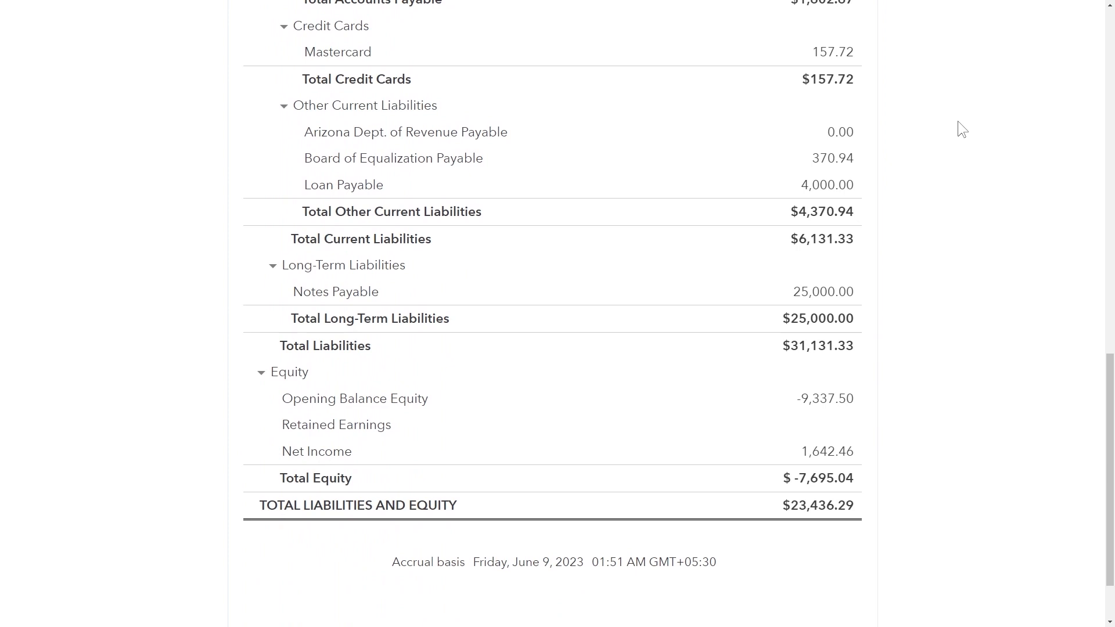
scroll(962, 129, down, 2)
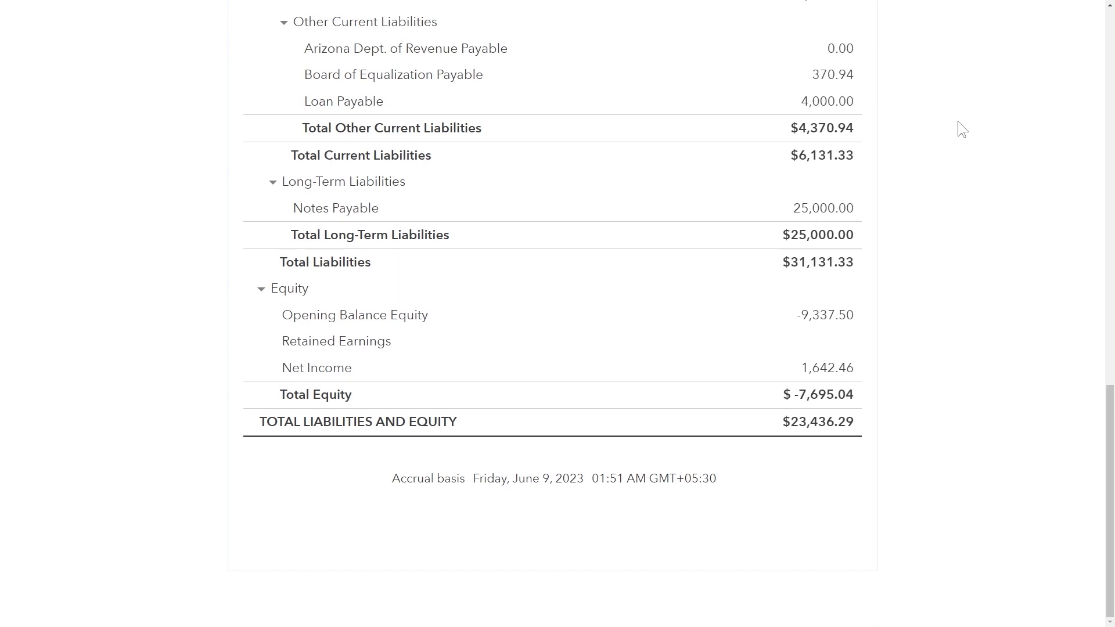
scroll(961, 129, up, 7)
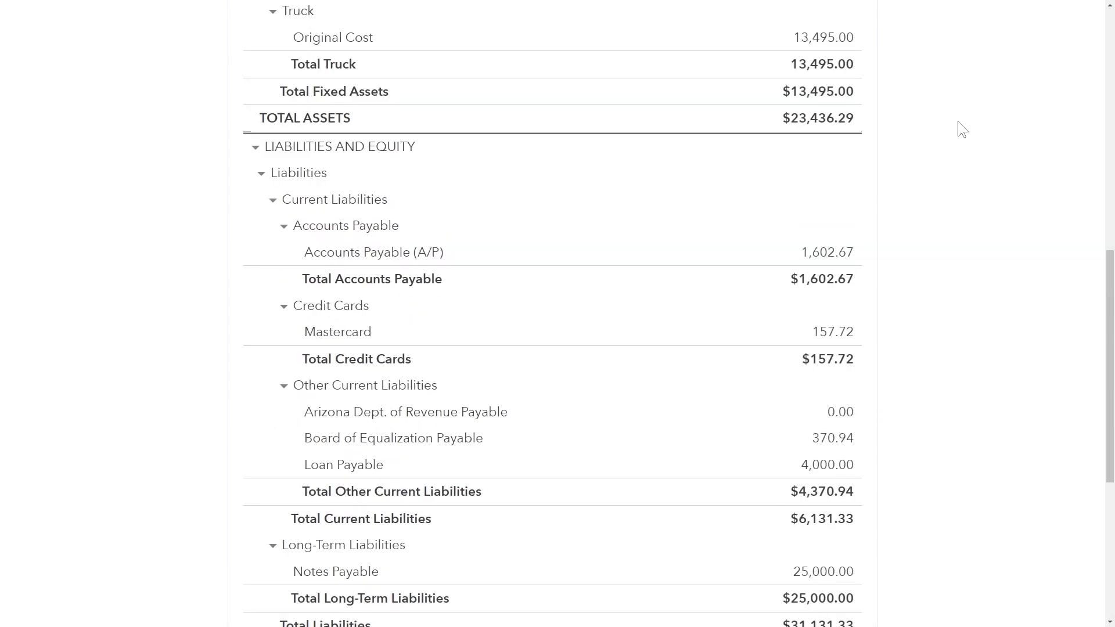
scroll(961, 129, up, 8)
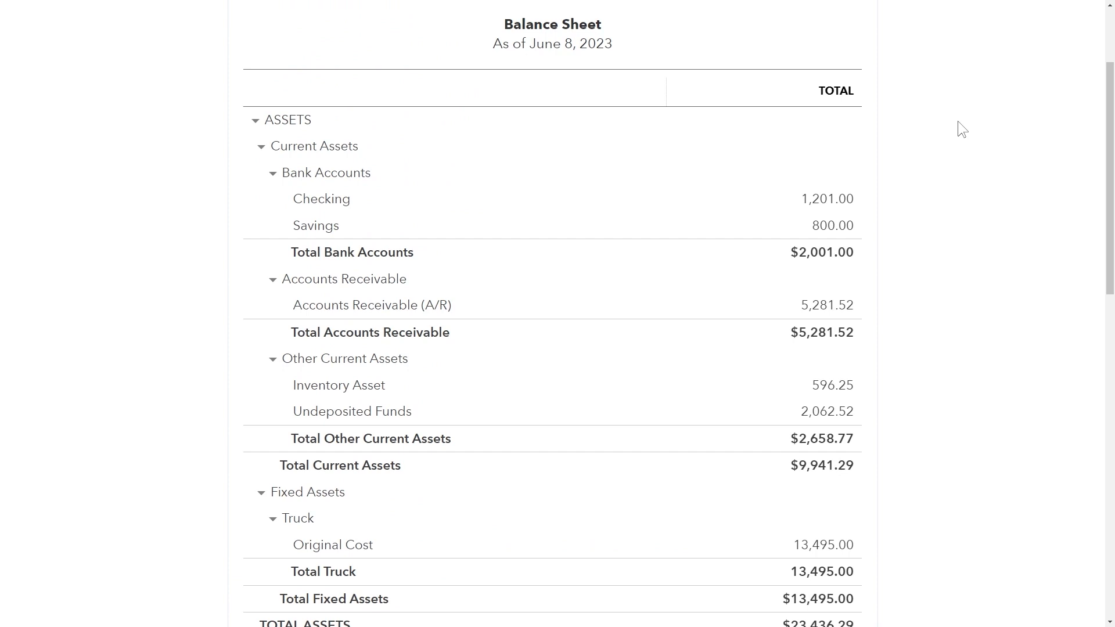
scroll(961, 129, up, 3)
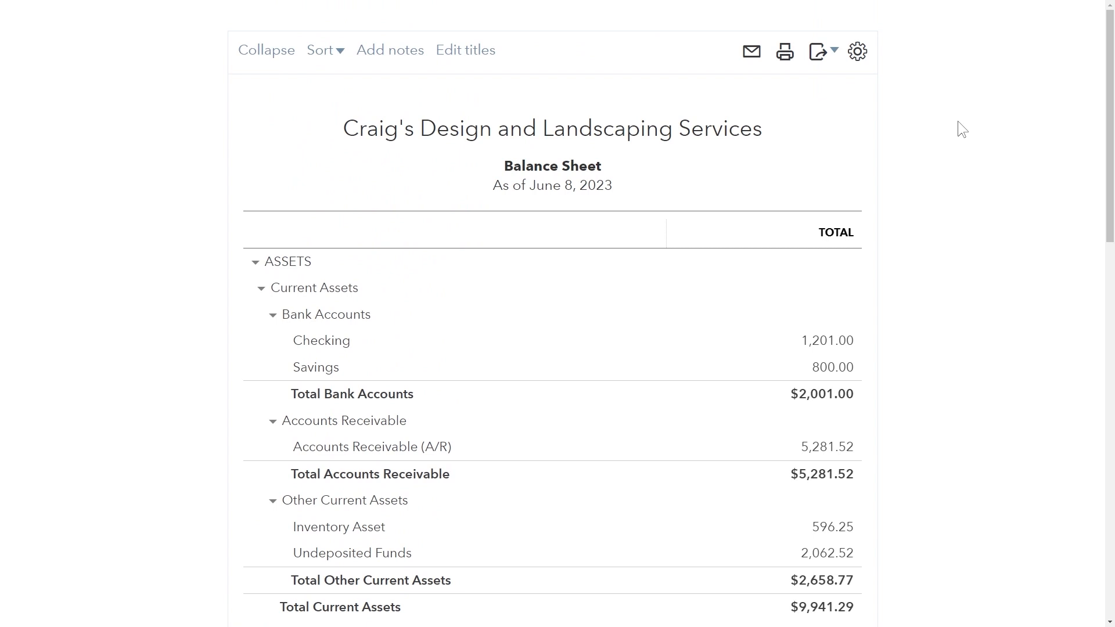
mouse_move(834, 1)
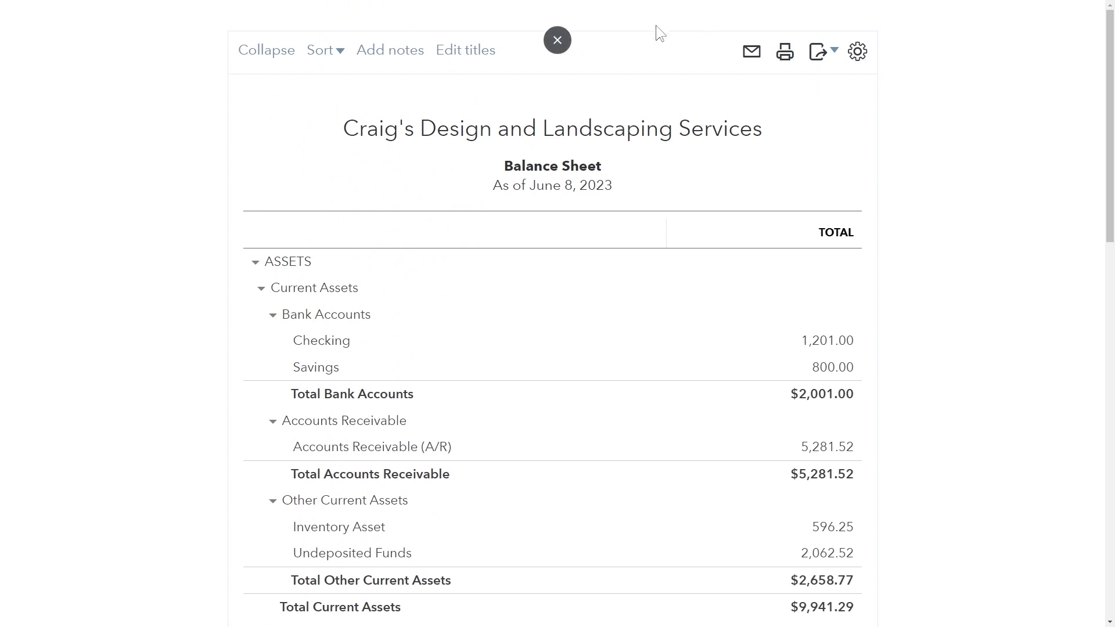
Exit the report's full-screen view and bring the OBS screen recorder to the front.
click(558, 41)
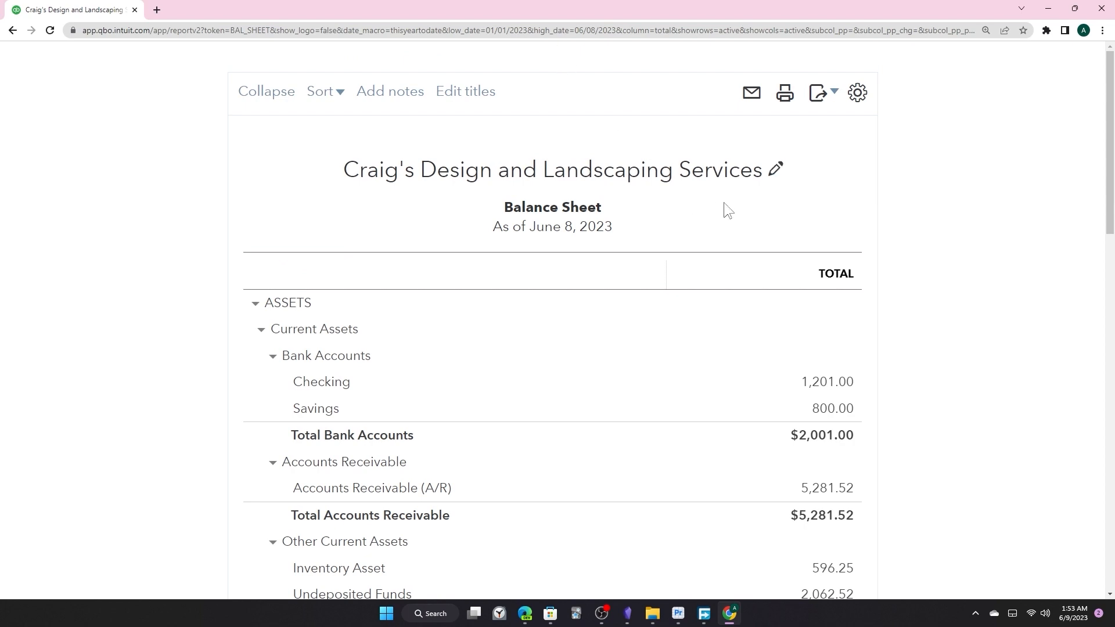
key(alt+Tab)
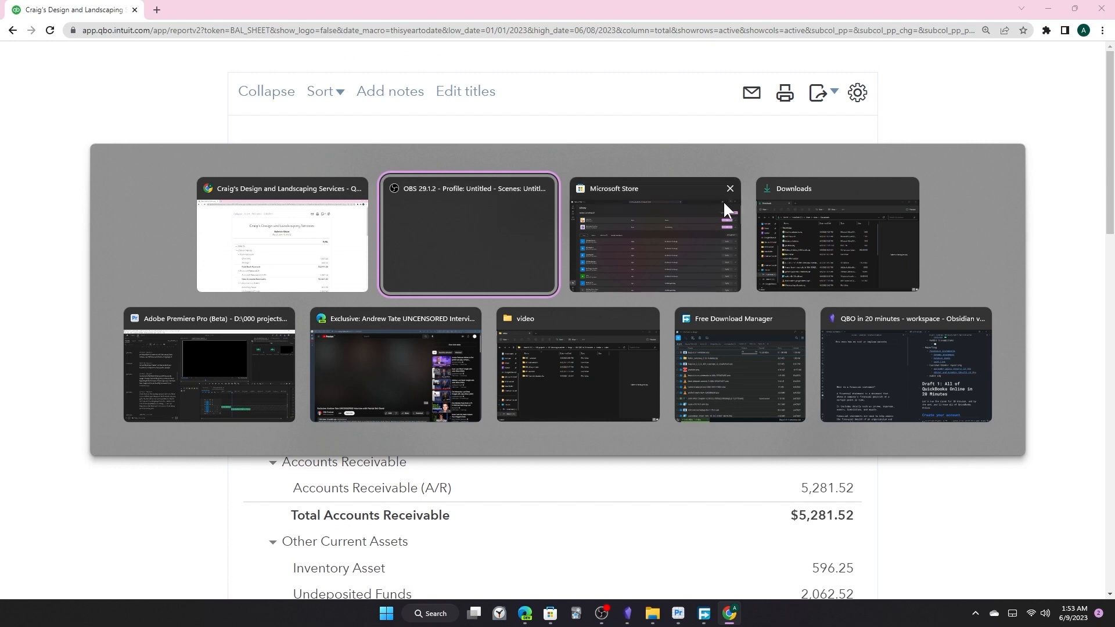
click(548, 264)
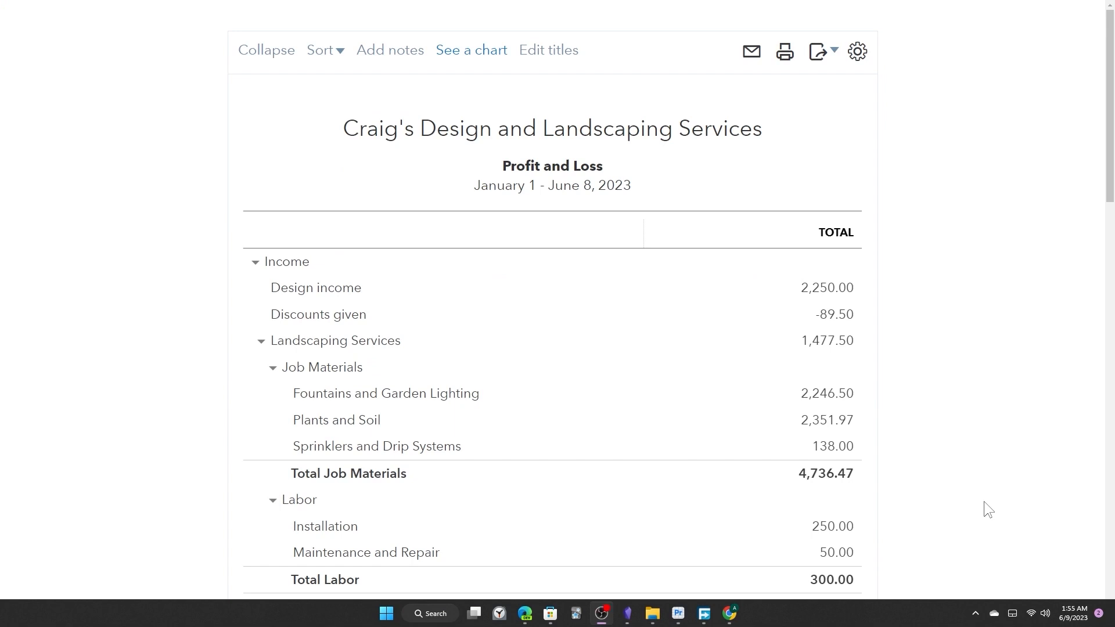
Scroll the full-screen Profit and Loss from Income past Gross Profit ($9,795.77) into Expenses.
key(alt+Tab)
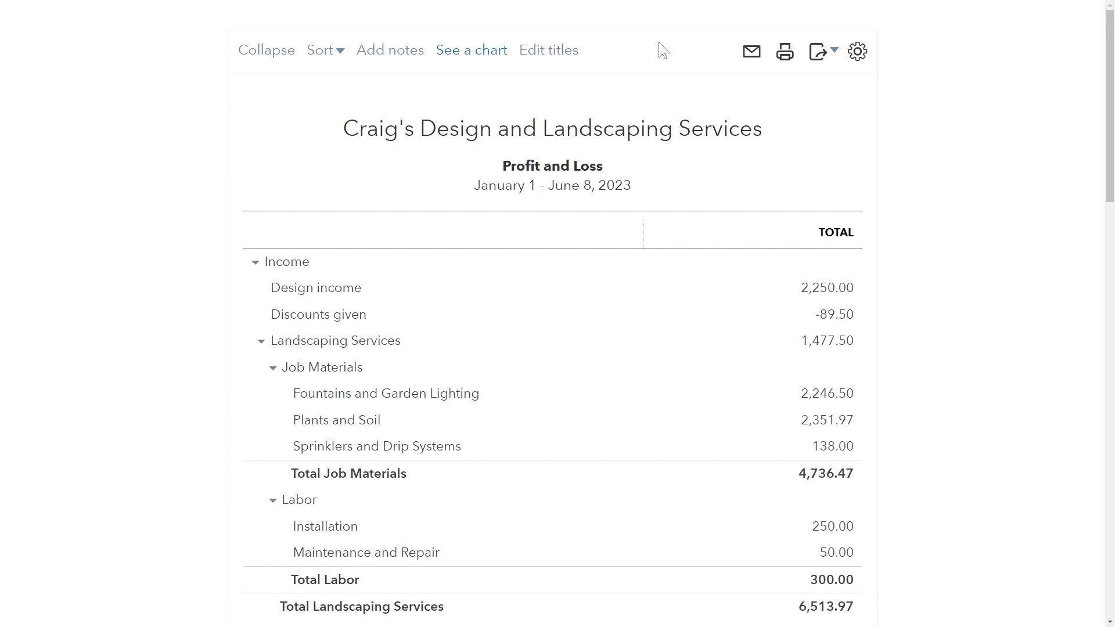
scroll(659, 43, down, 2)
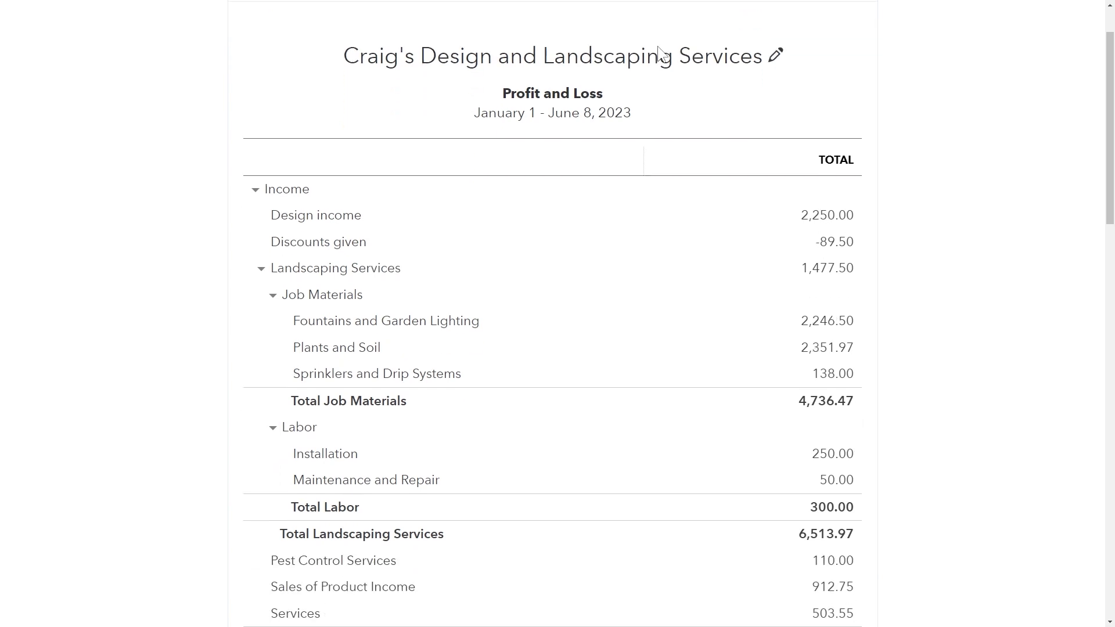
scroll(658, 47, down, 2)
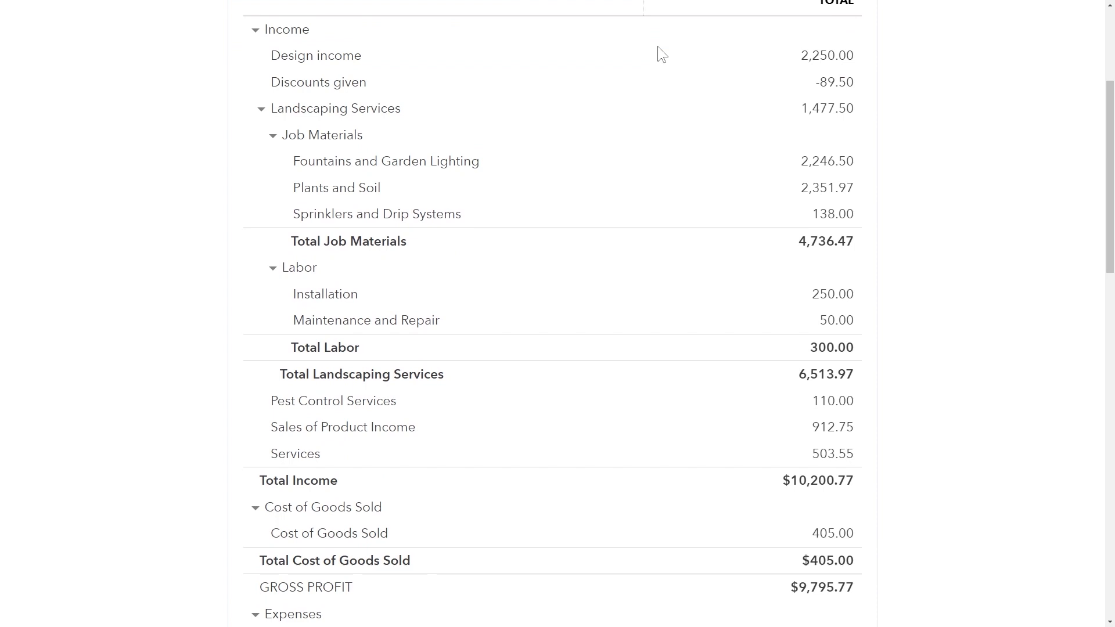
scroll(657, 47, down, 1)
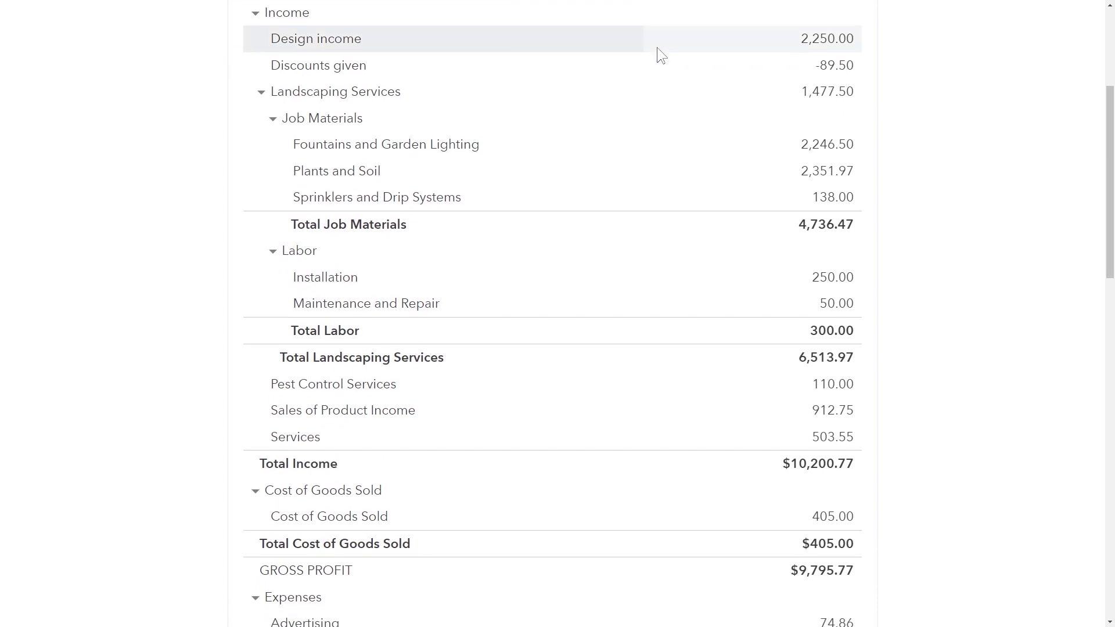
scroll(656, 47, down, 3)
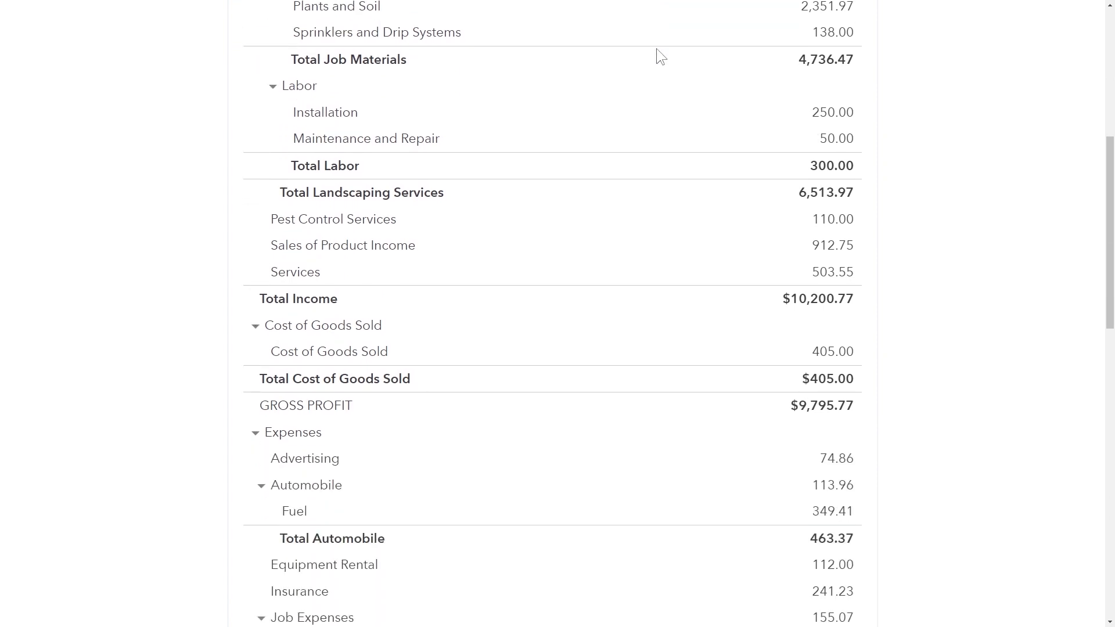
scroll(656, 47, down, 1)
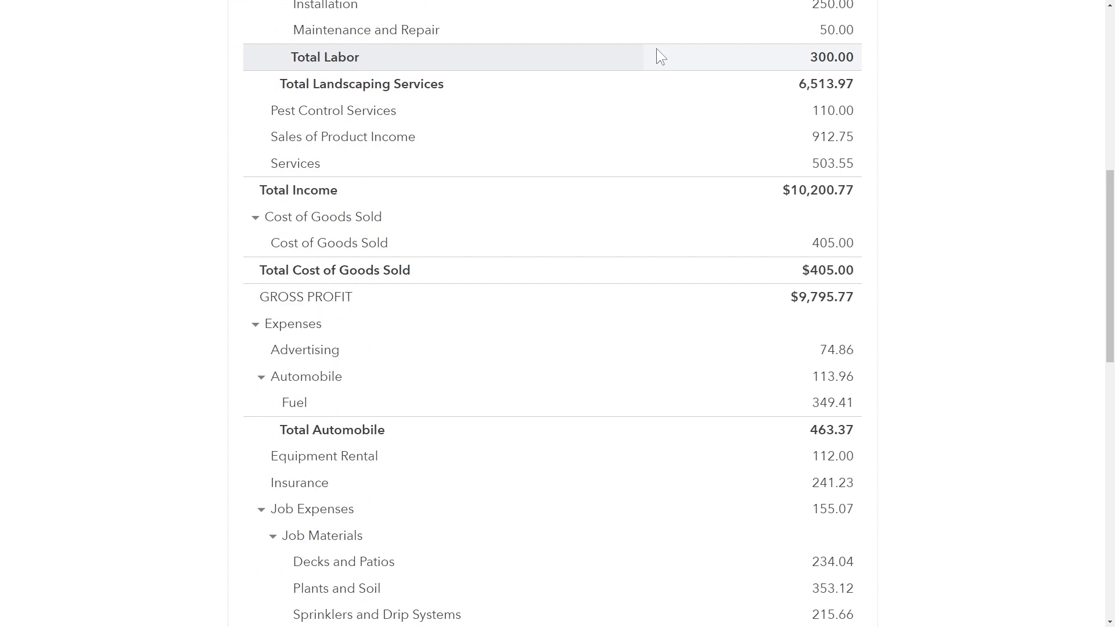
scroll(656, 49, down, 2)
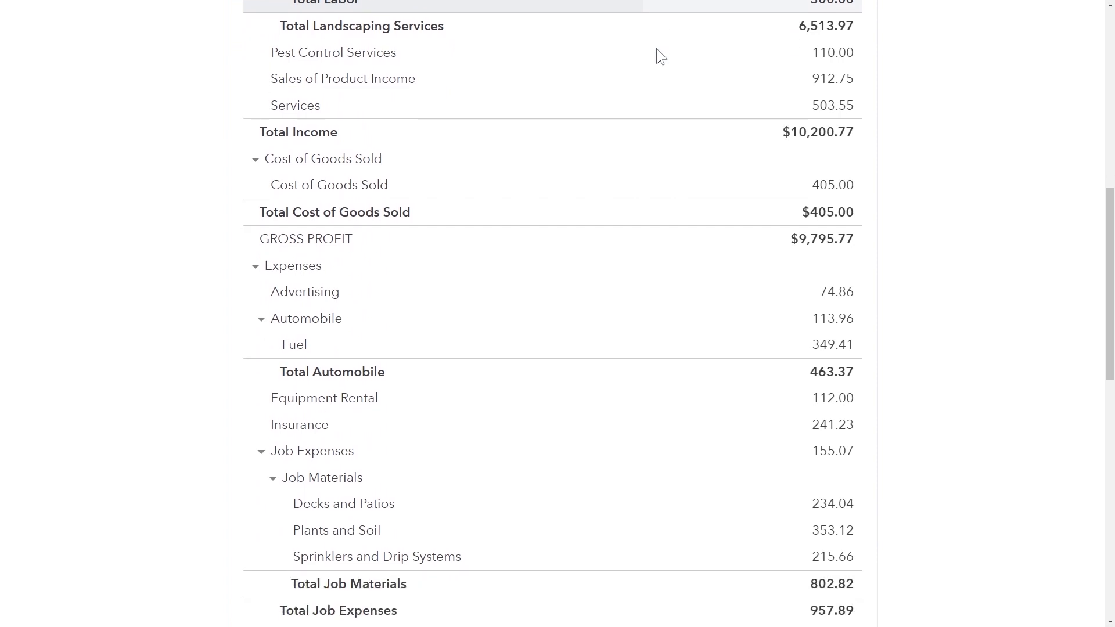
scroll(656, 48, down, 3)
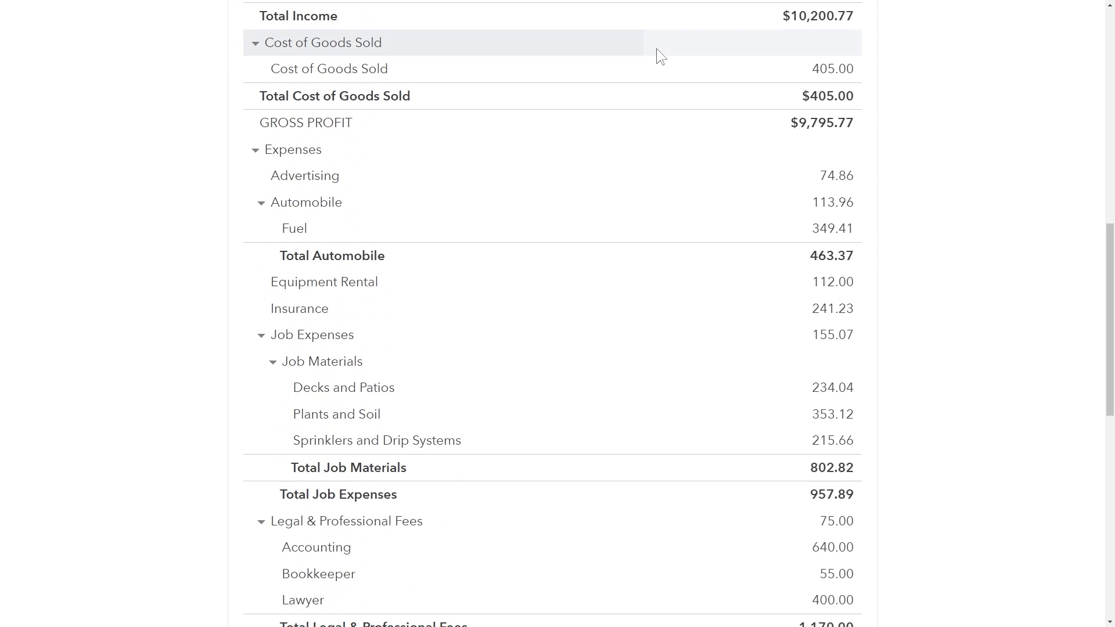
scroll(657, 48, down, 1)
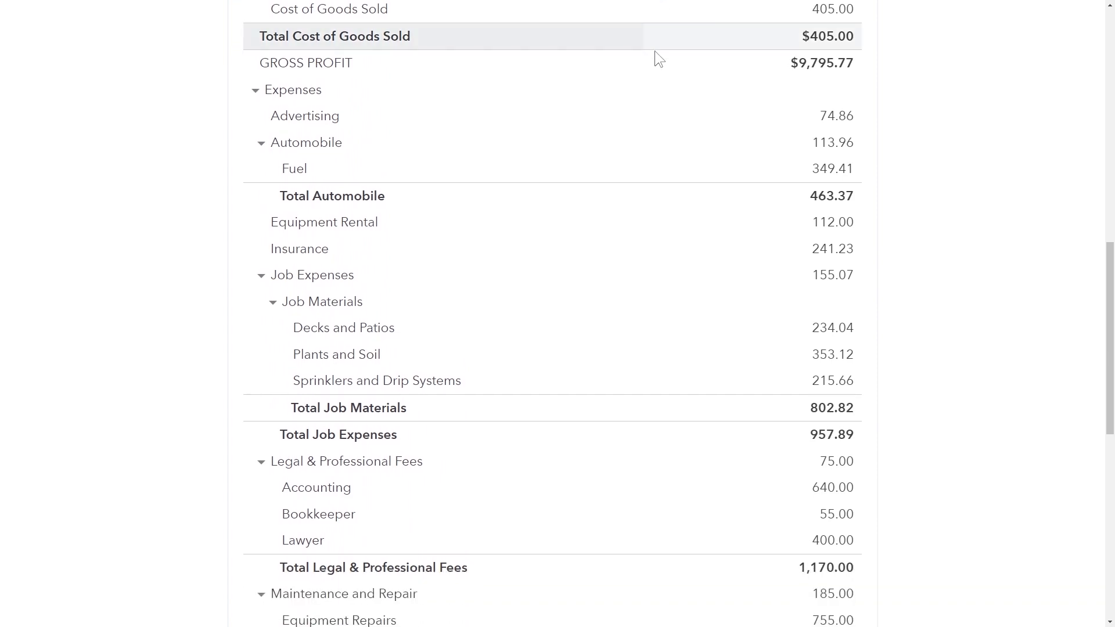
scroll(654, 51, down, 1)
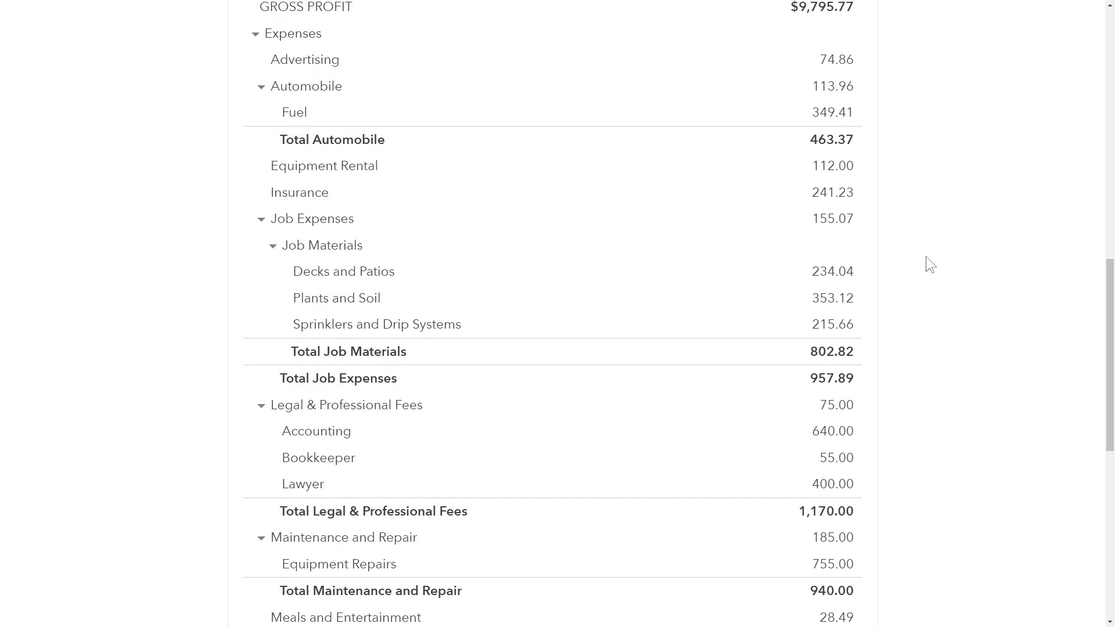
Scroll past Utilities and Other Expenses to the Net Income row and Accrual basis footer.
scroll(927, 258, down, 1)
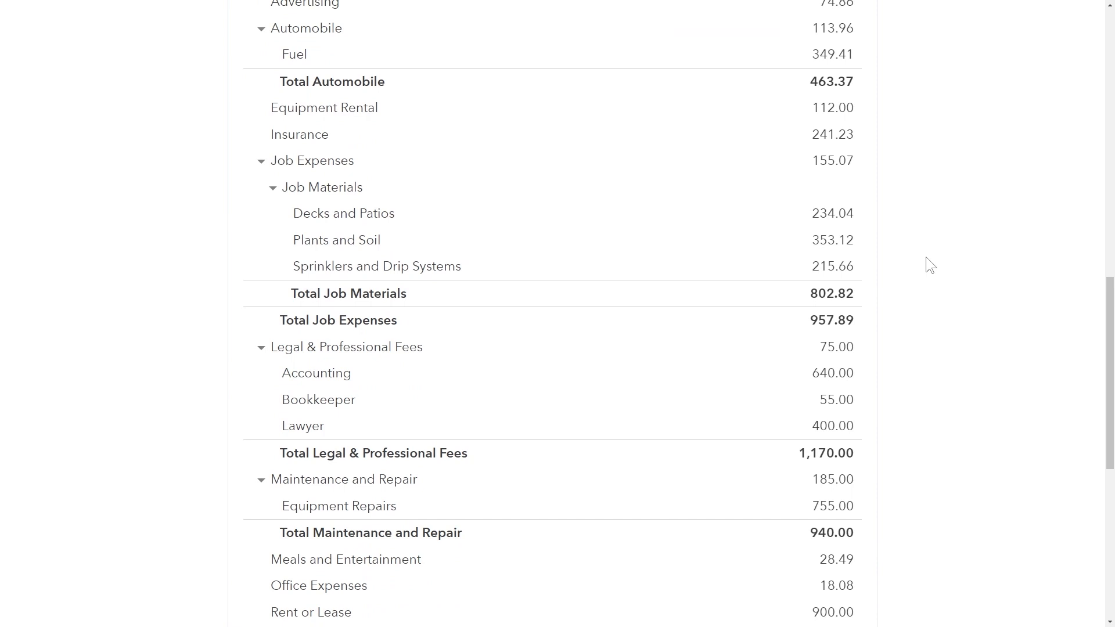
scroll(926, 257, down, 2)
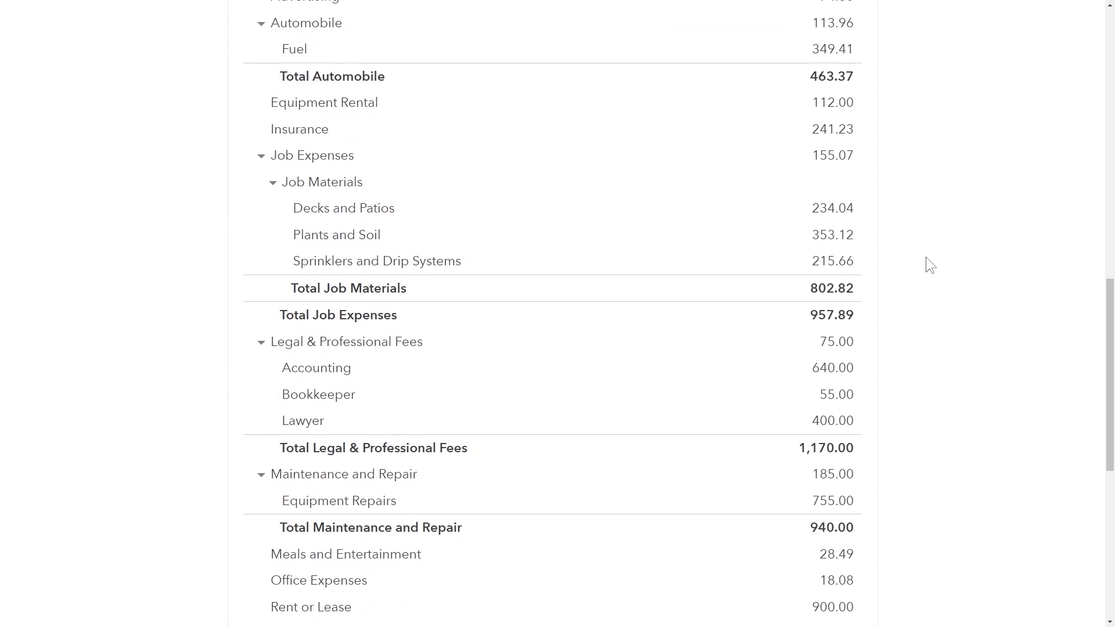
scroll(925, 257, down, 3)
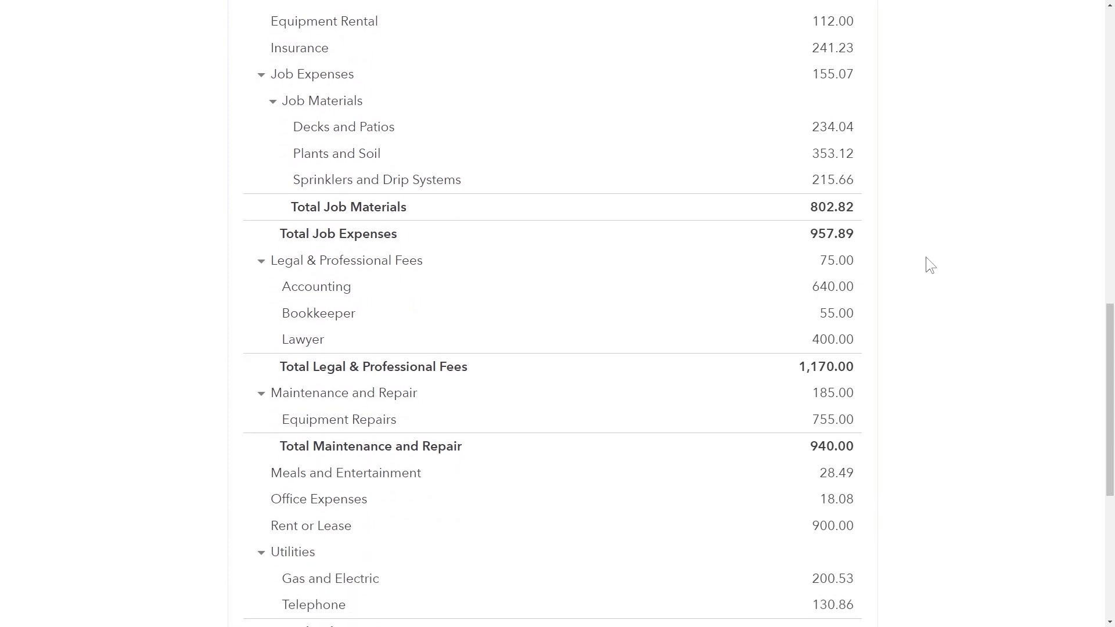
scroll(925, 256, down, 1)
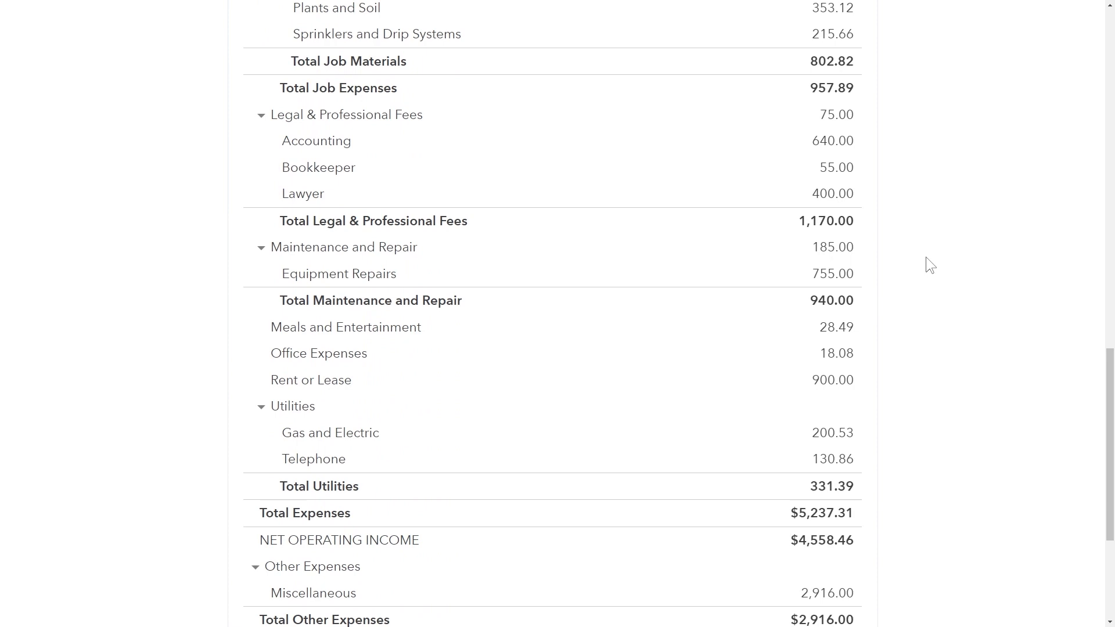
scroll(927, 260, down, 2)
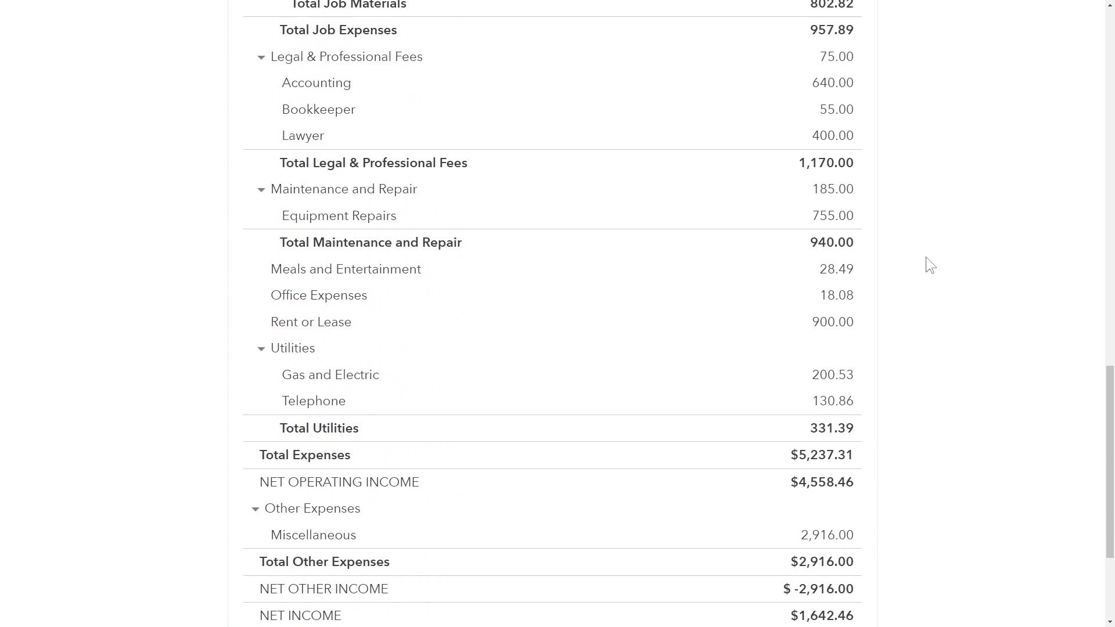
scroll(927, 259, down, 3)
scroll(927, 259, down, 4)
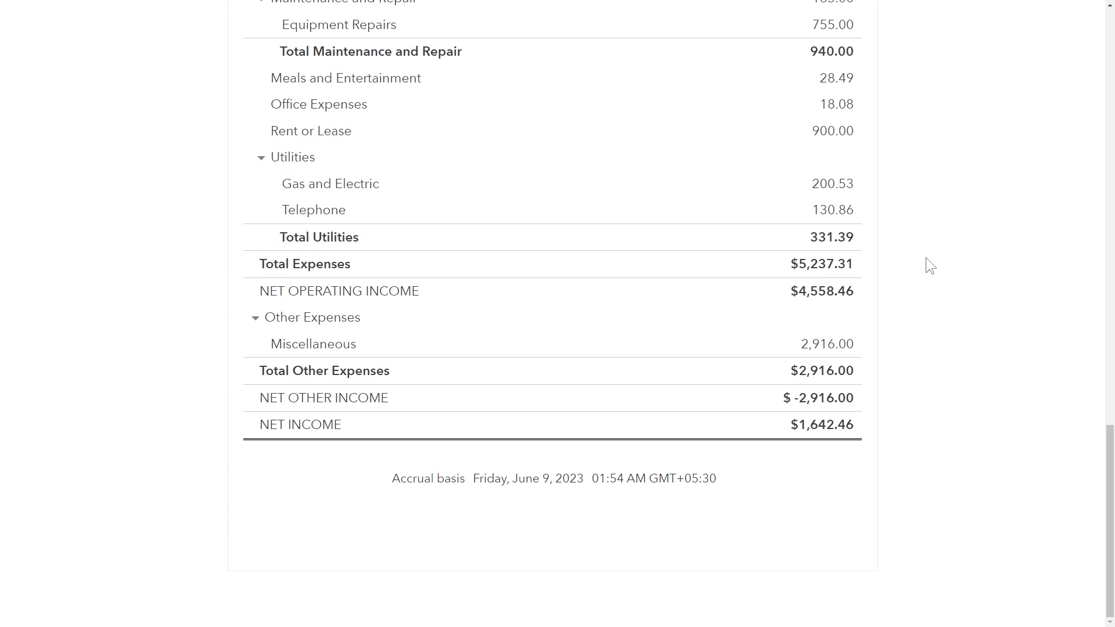
Switch to the Chrome window with the Statement of Cash Flows and make it full screen with F11.
key(alt+Tab)
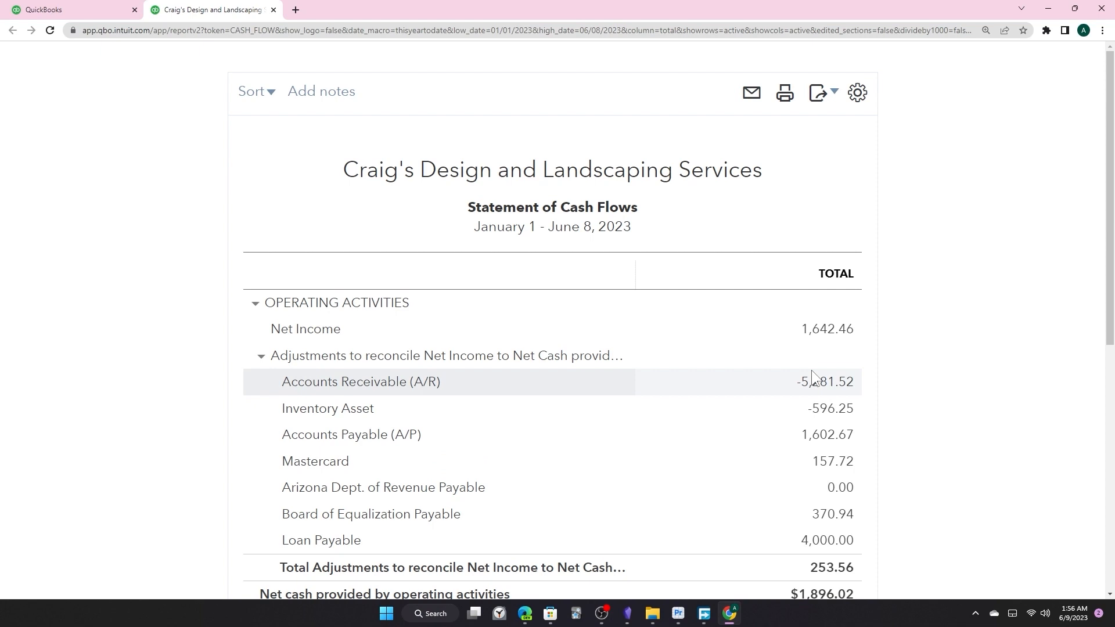
key(F11)
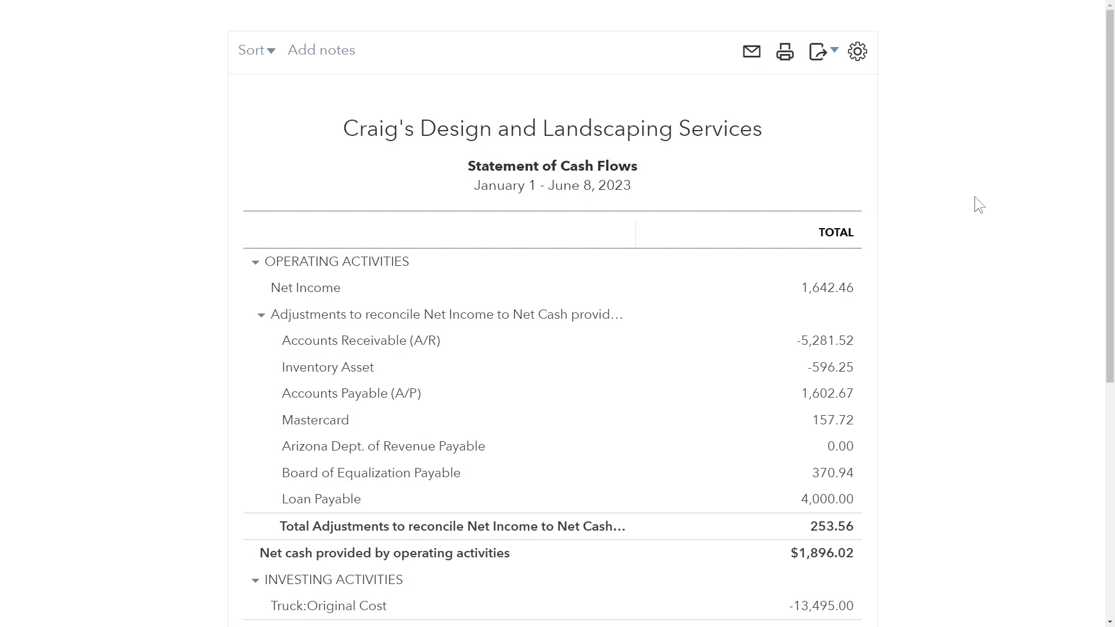
Scroll through investing and financing activities to cash at end of period, $4,063.52.
scroll(974, 197, down, 3)
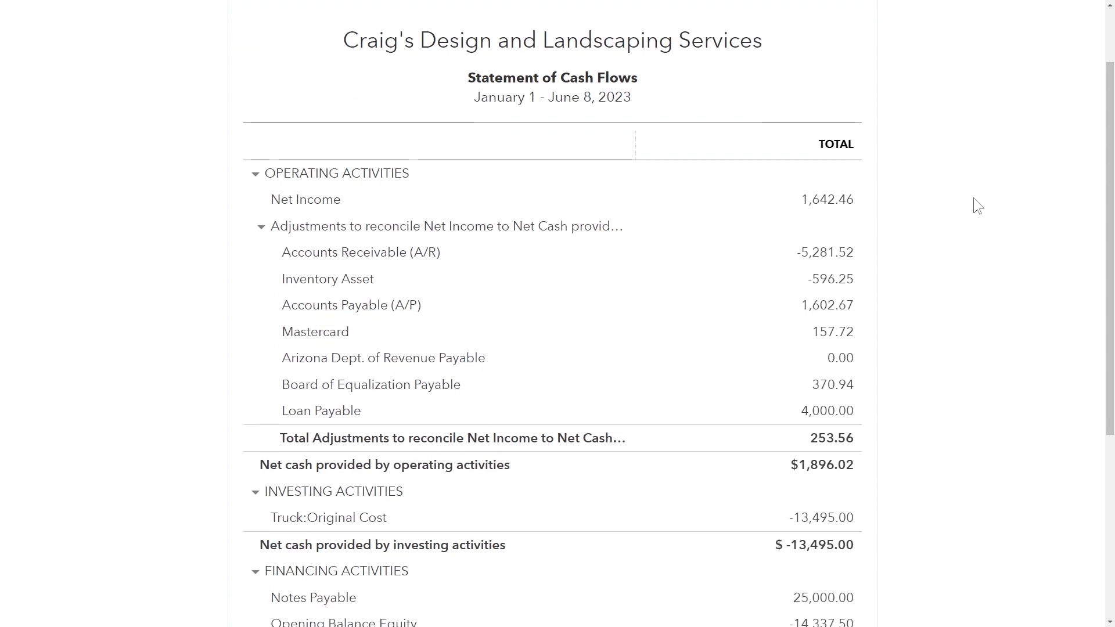
scroll(973, 198, down, 2)
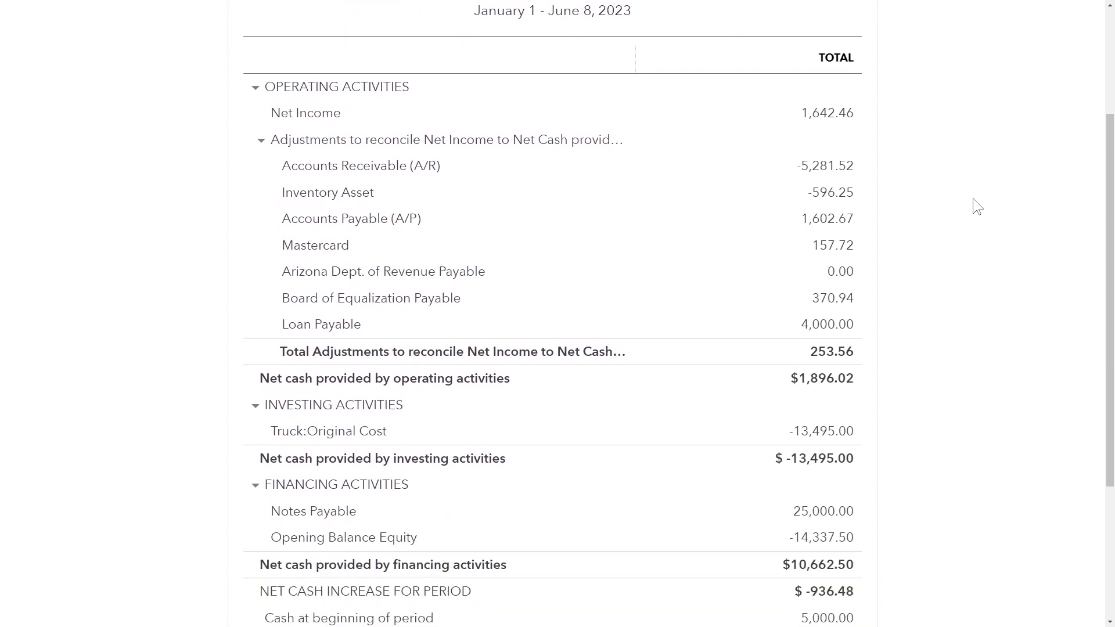
scroll(974, 198, down, 2)
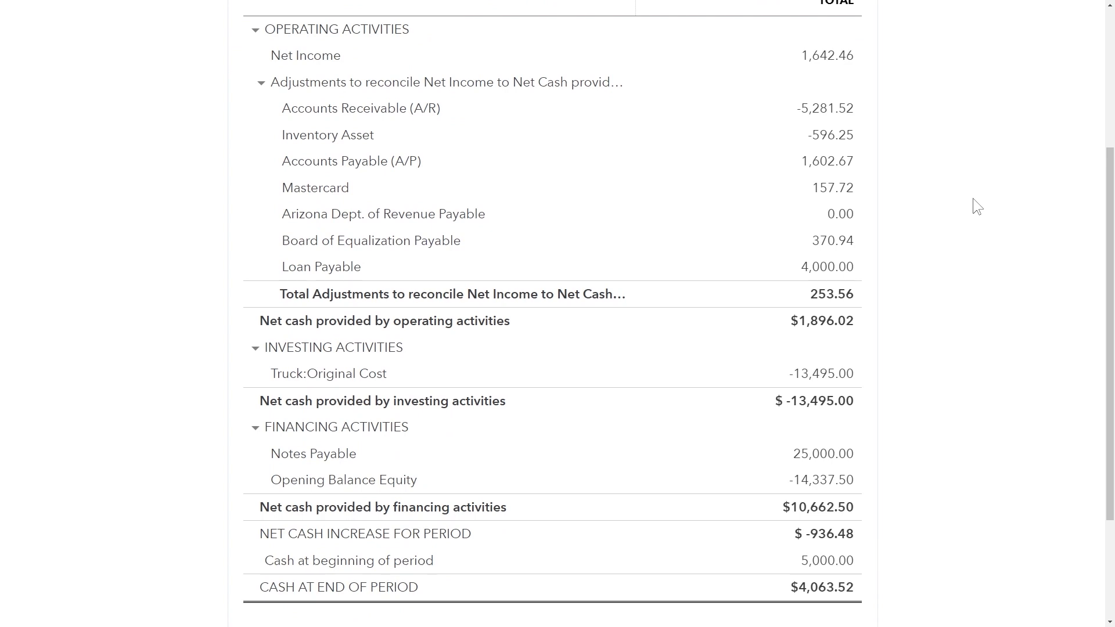
scroll(973, 197, down, 2)
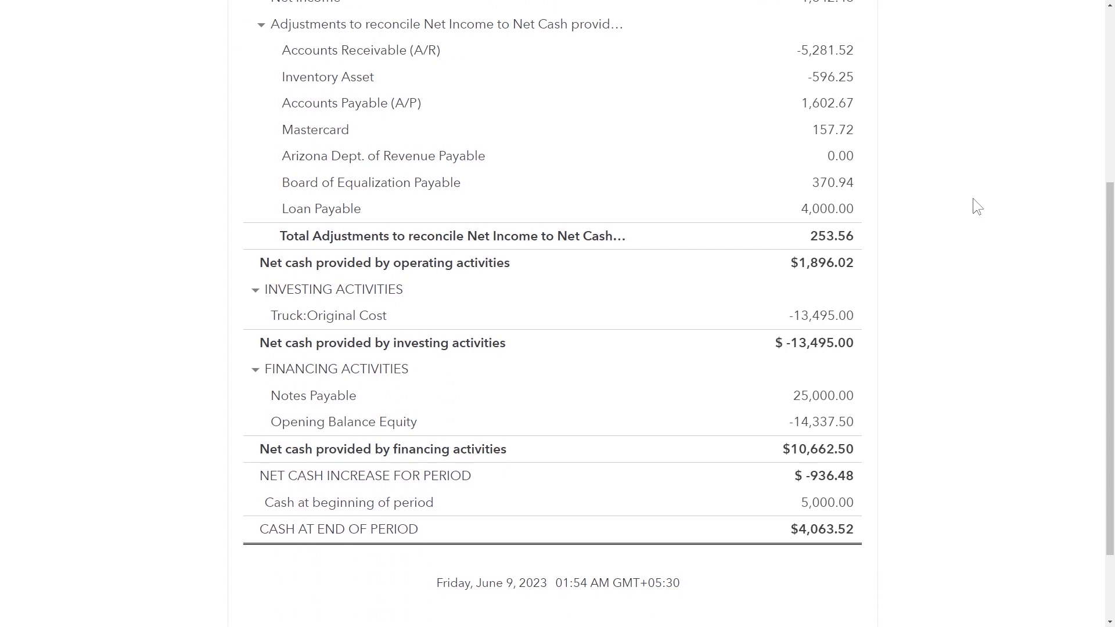
scroll(974, 199, down, 1)
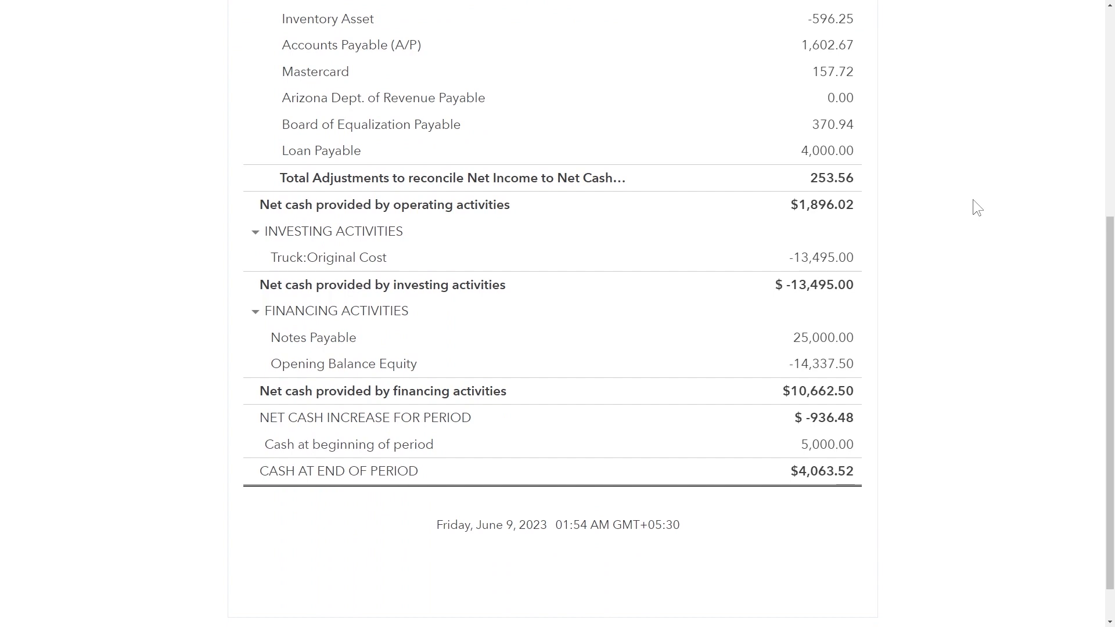
scroll(973, 199, down, 1)
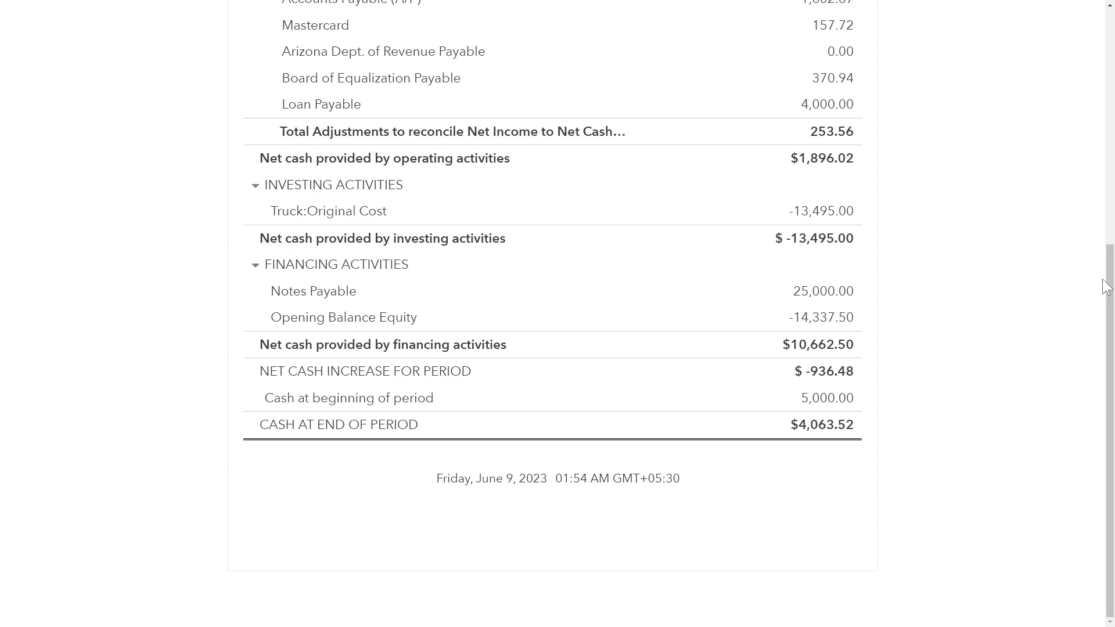
key(alt+Tab)
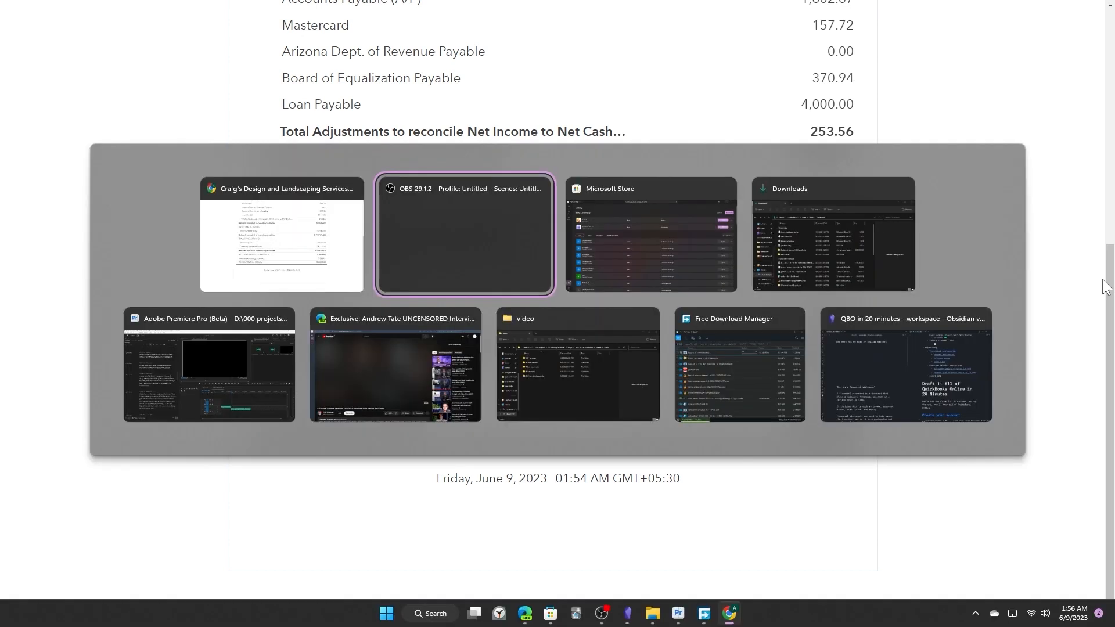
key(Escape)
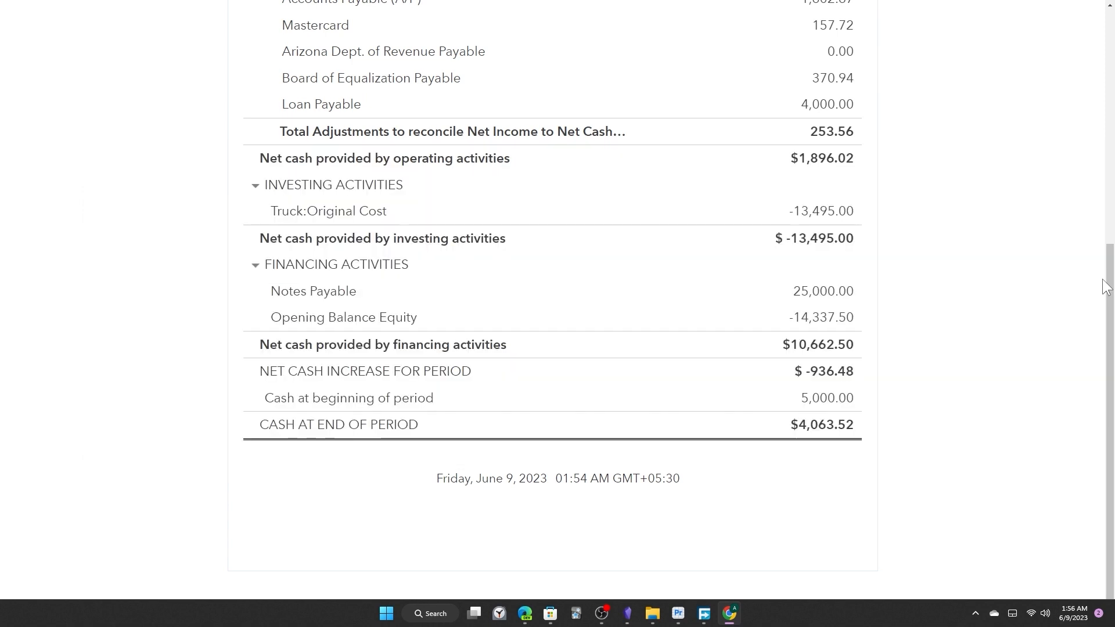